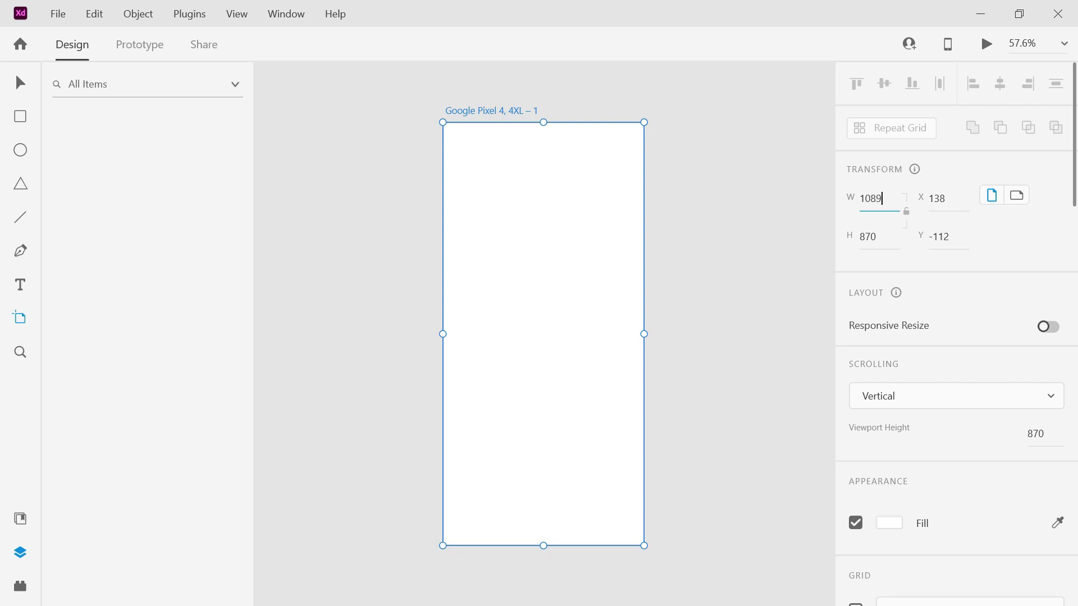
- Set the artboard's height to 1920 and correct the last digit of its width
click(873, 230)
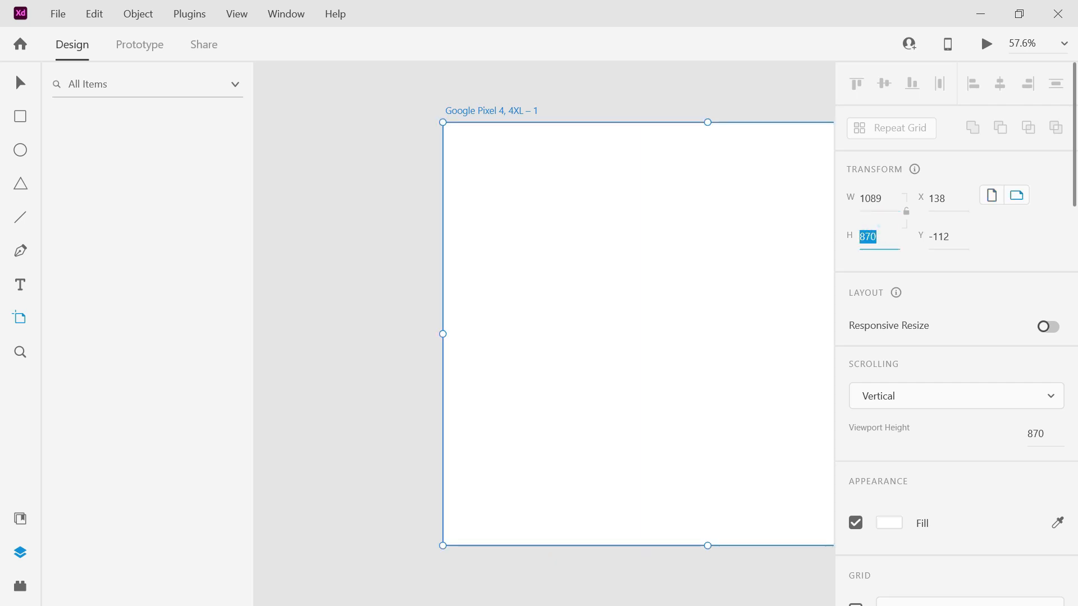
text(1)
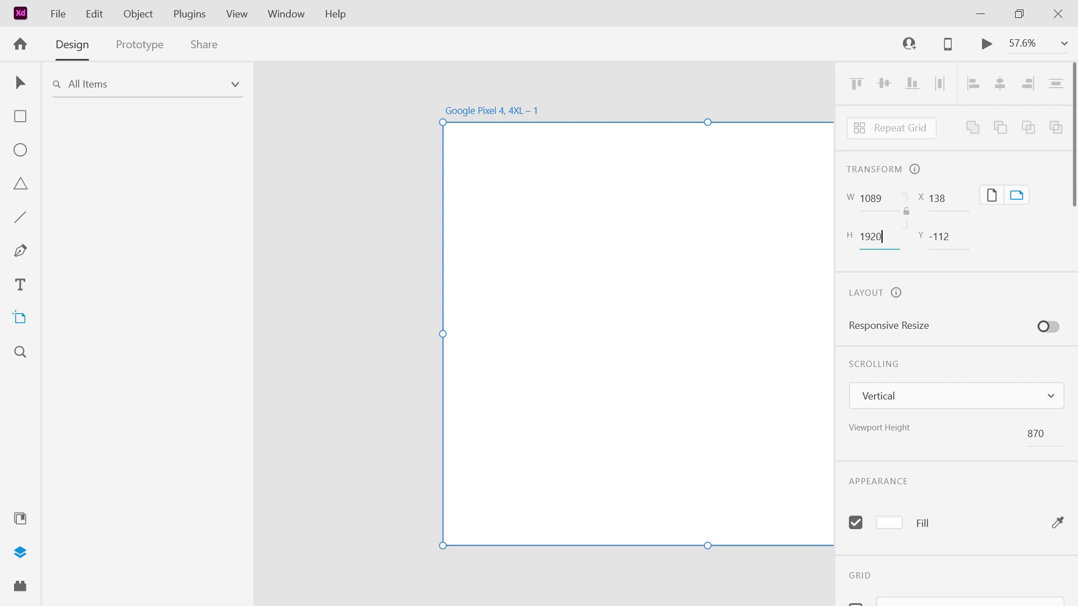
text(920)
click(879, 198)
click(883, 198)
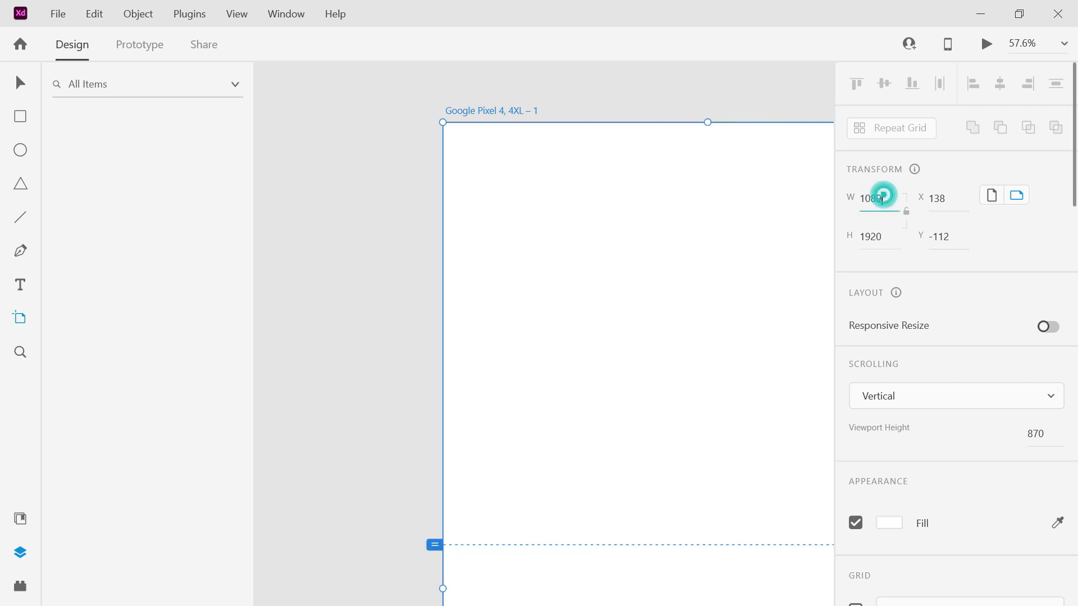
key(BackSpace)
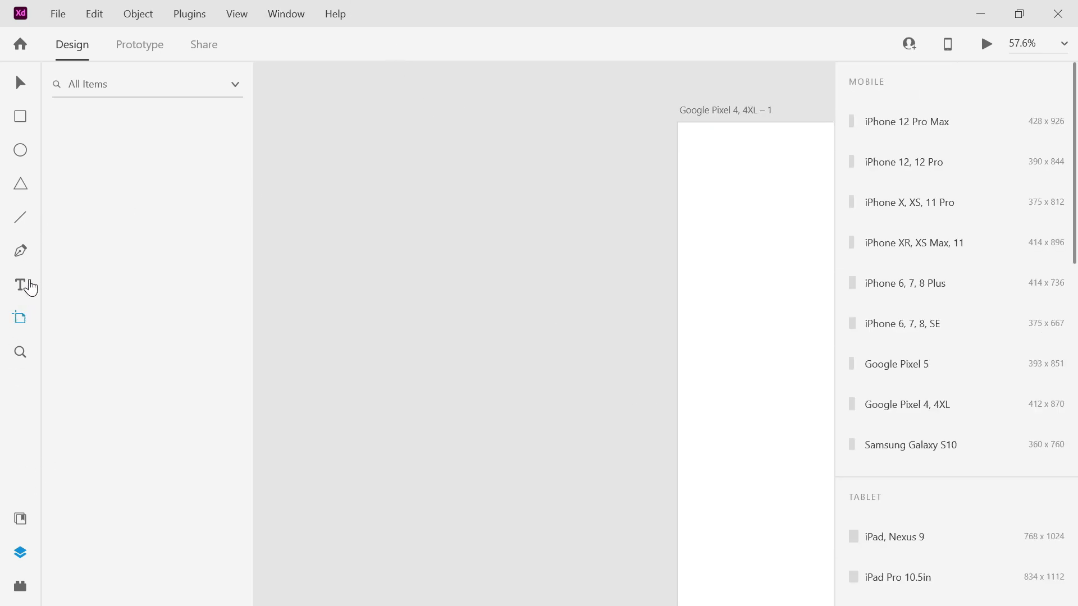
- Draw a rectangle about 446 wide and 199 high in the artboard's upper-right corner
click(23, 82)
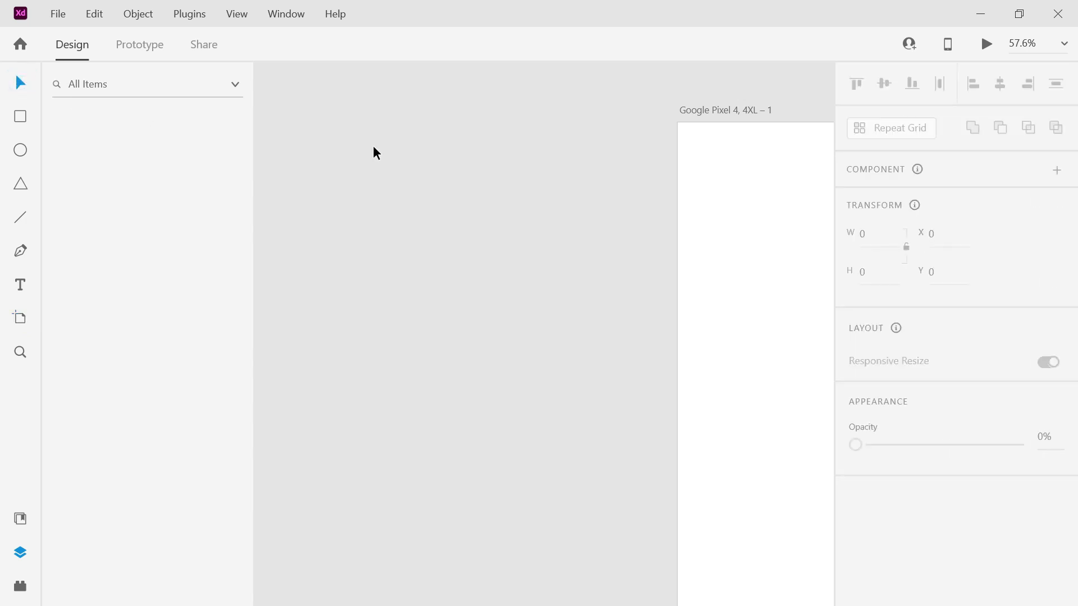
drag(560, 101, 763, 373)
click(1061, 44)
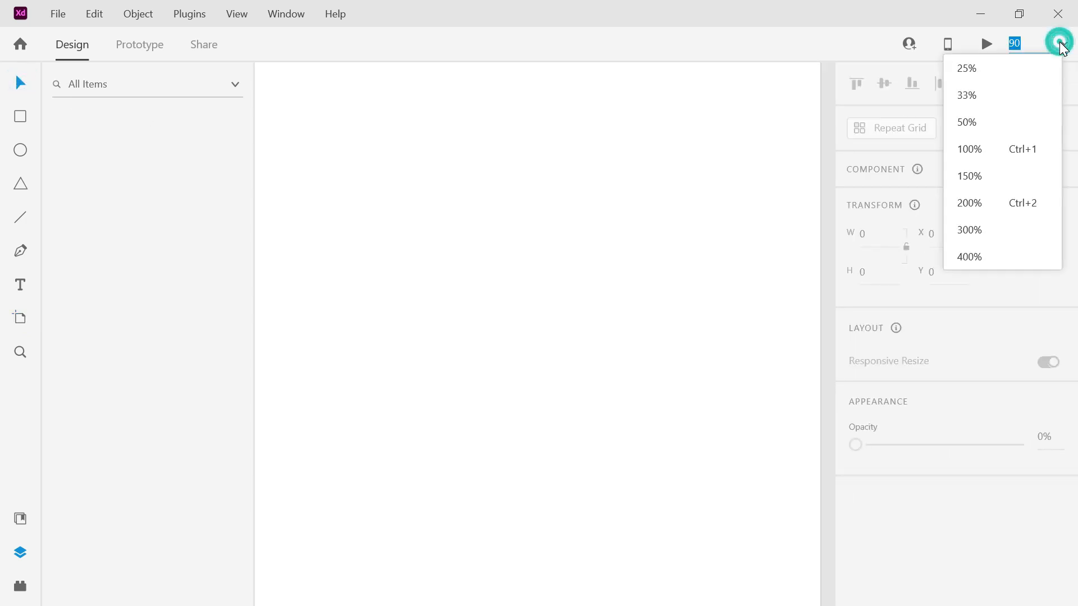
click(974, 131)
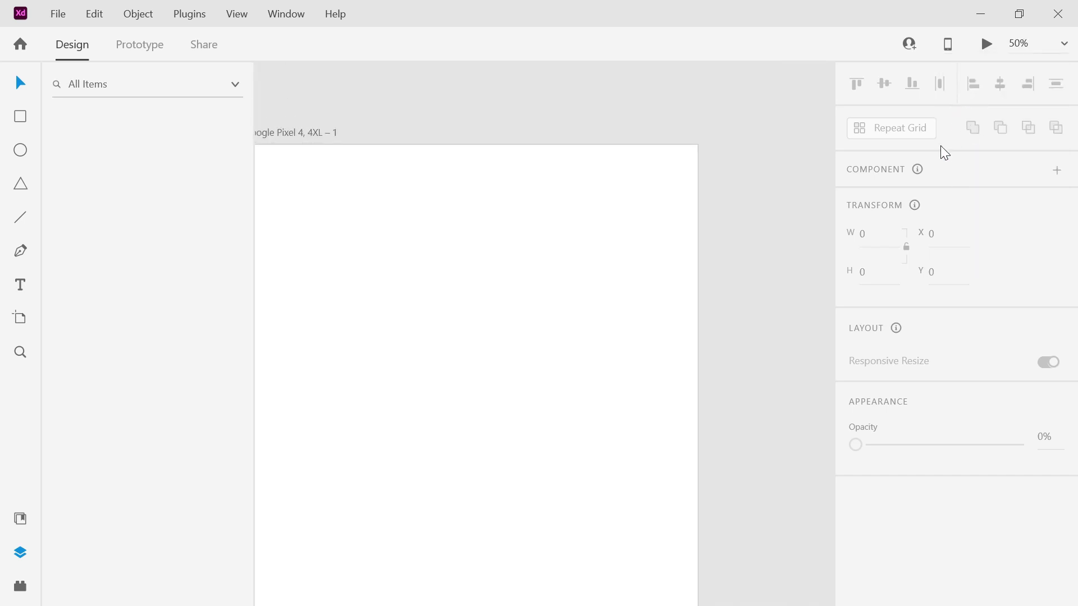
drag(756, 115, 253, 325)
drag(326, 123, 812, 174)
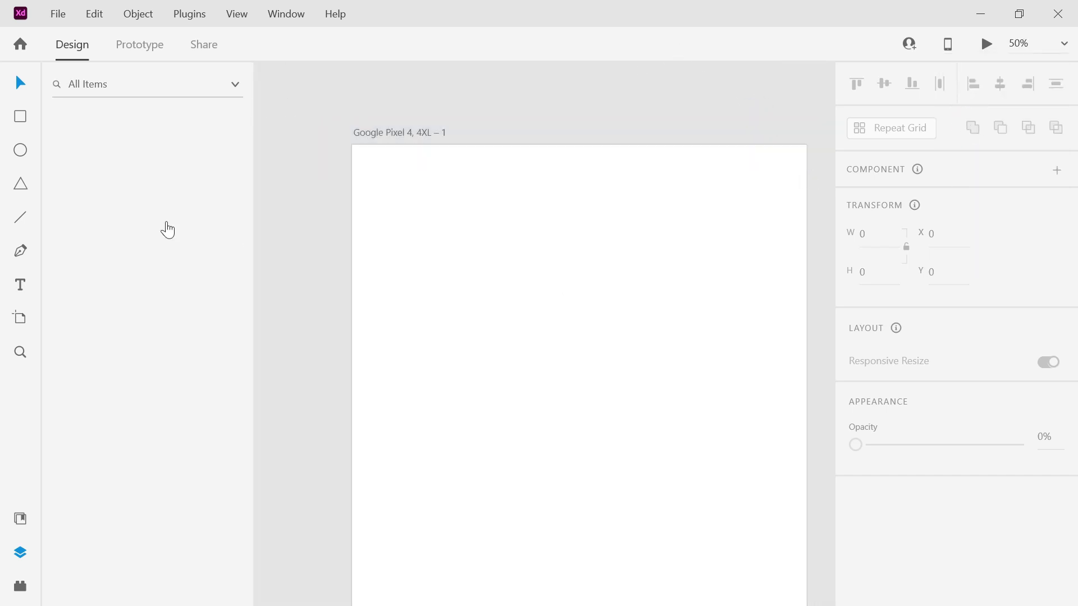
click(22, 124)
mouse_move(611, 158)
mouse_down()
mouse_move(731, 225)
mouse_move(806, 225)
mouse_move(800, 241)
mouse_up()
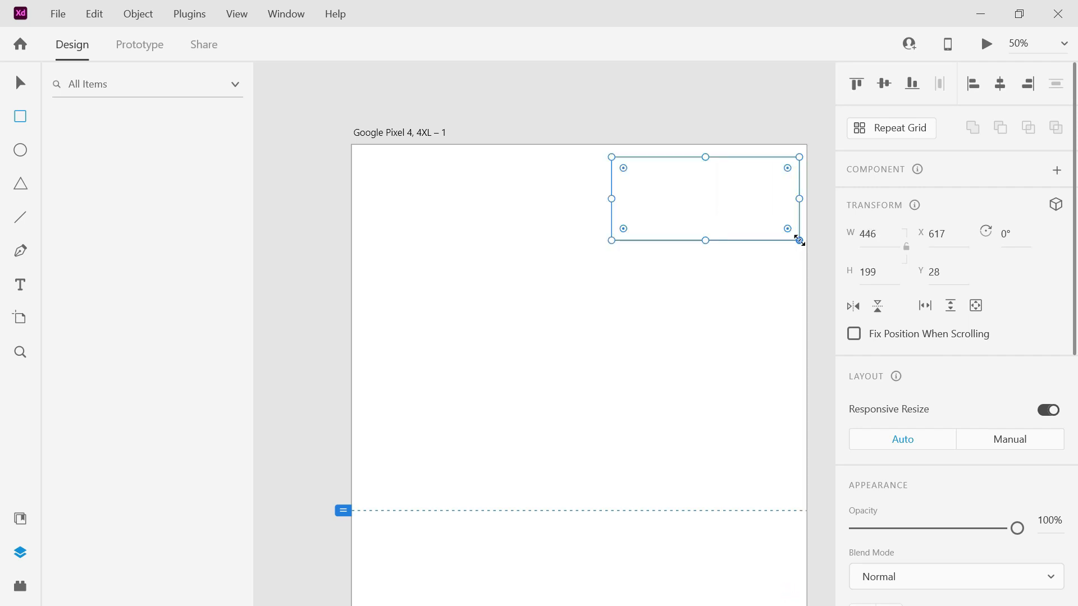
- Add the text "CART ITEMS" inside the upper-right rectangle and set its font size to 50
click(21, 284)
drag(621, 180, 769, 230)
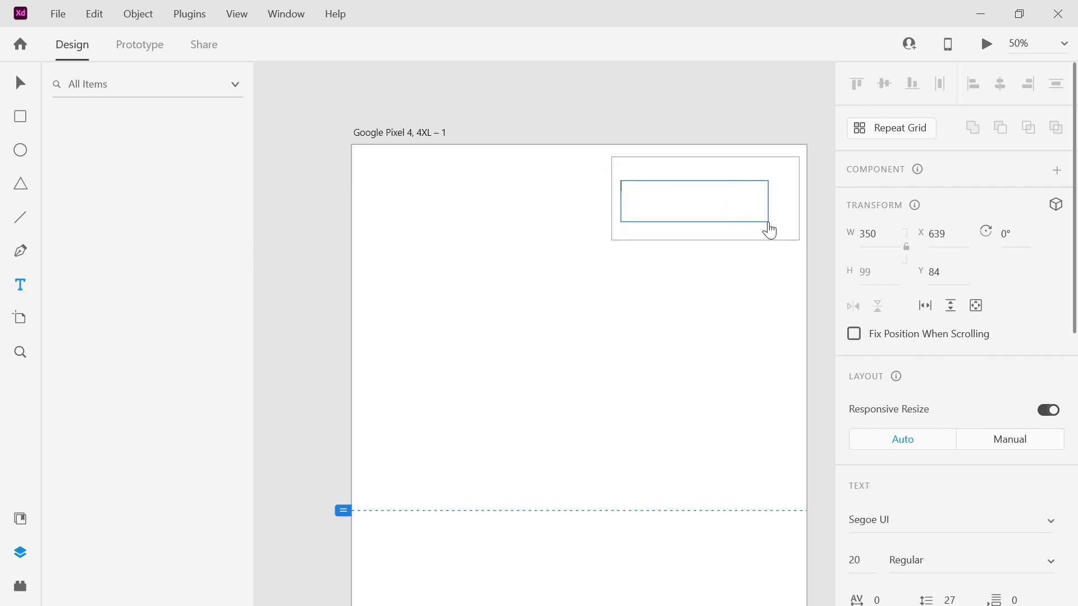
text(CART ITEMS)
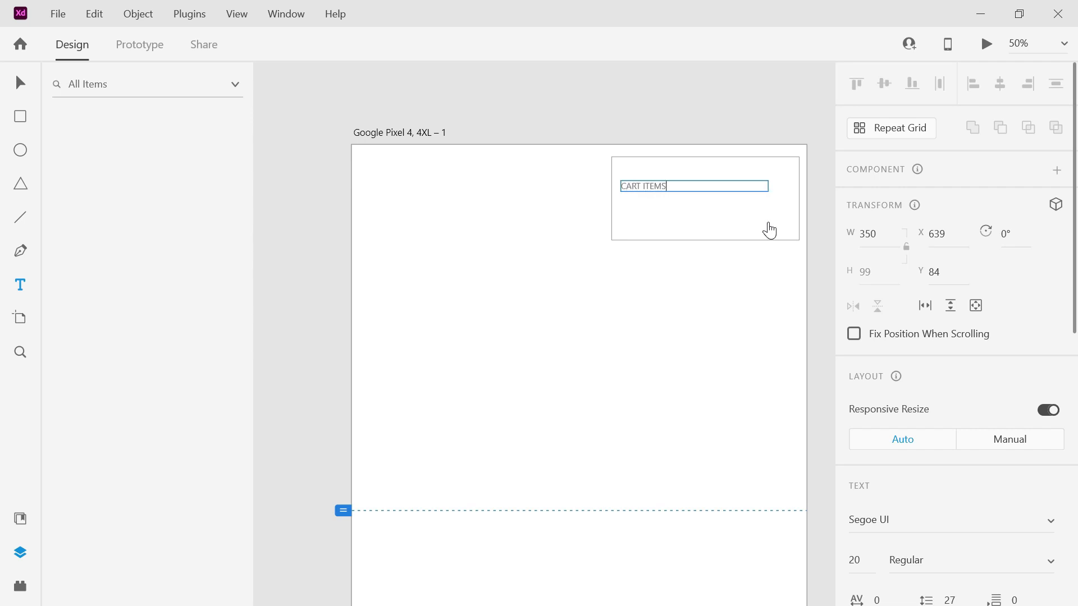
drag(715, 185, 621, 186)
click(862, 559)
key(Return)
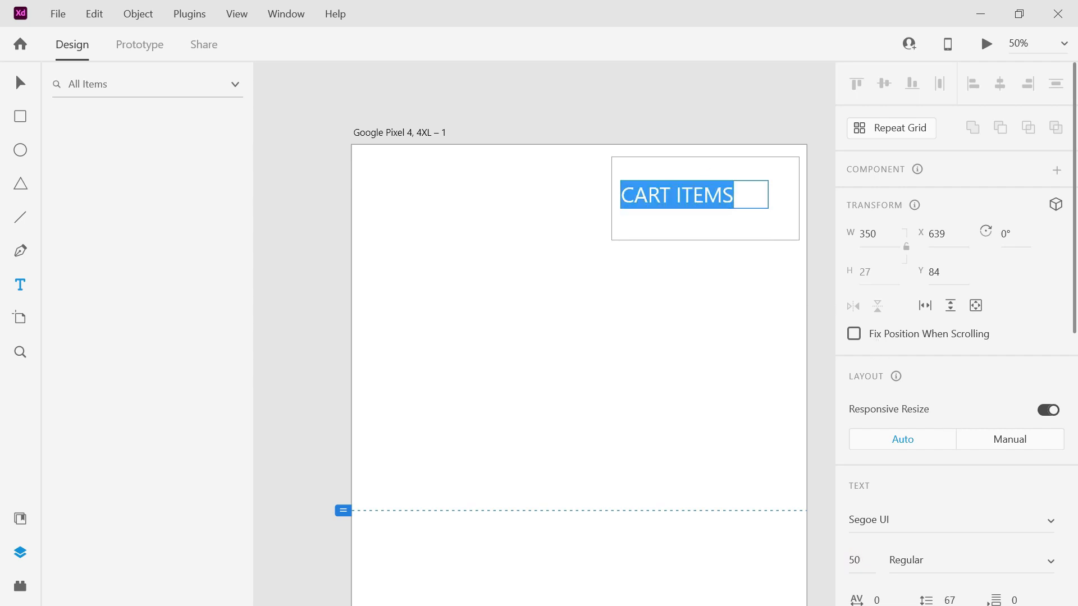
click(543, 381)
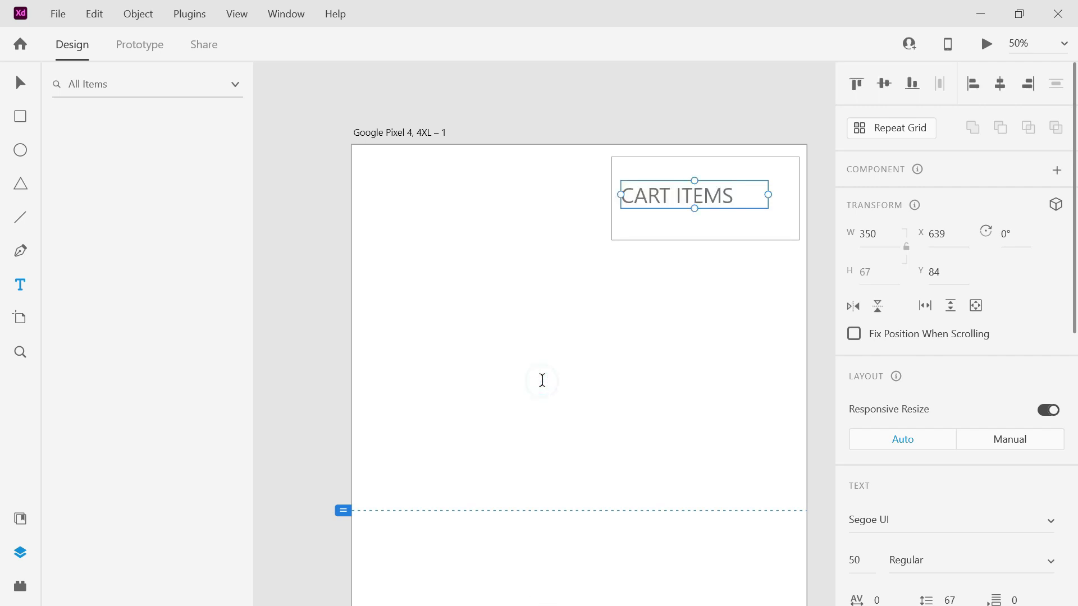
click(543, 380)
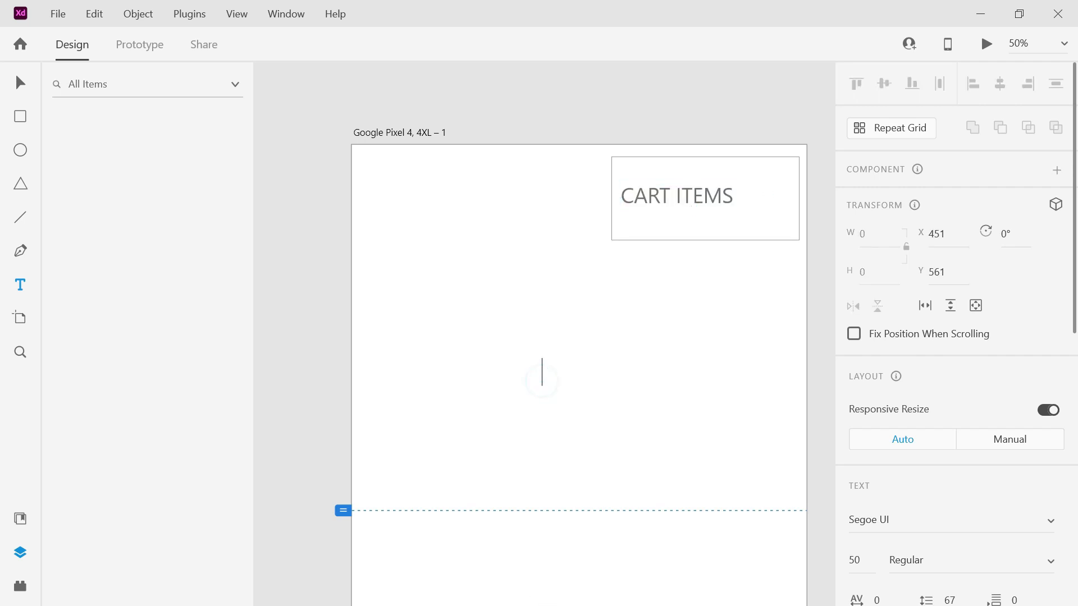
click(665, 225)
click(673, 236)
- Fill the rectangle behind the CART ITEMS text with red, #ED0101
click(20, 83)
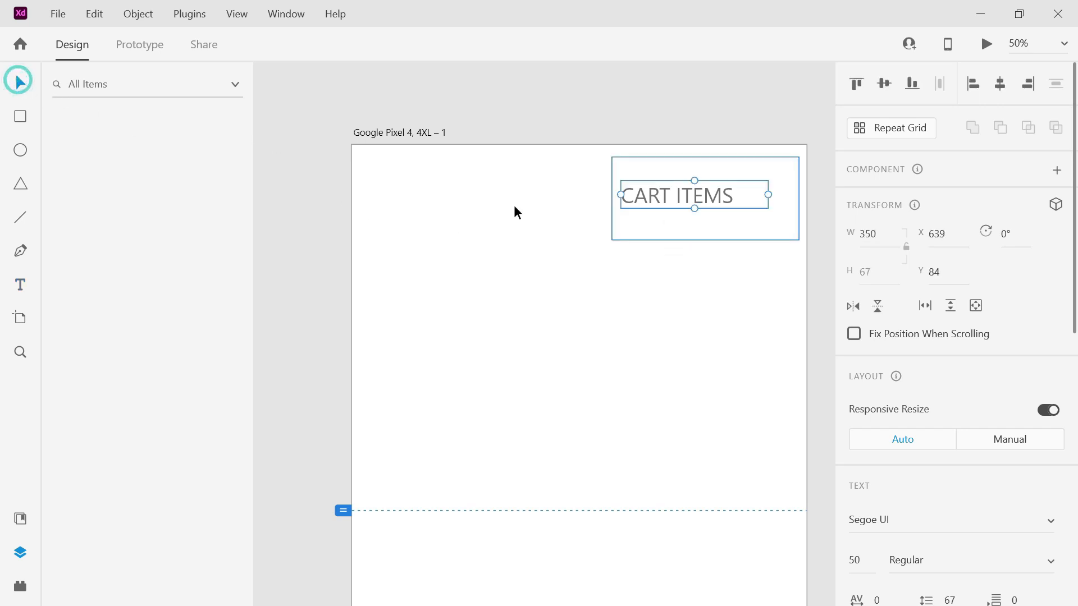
click(633, 224)
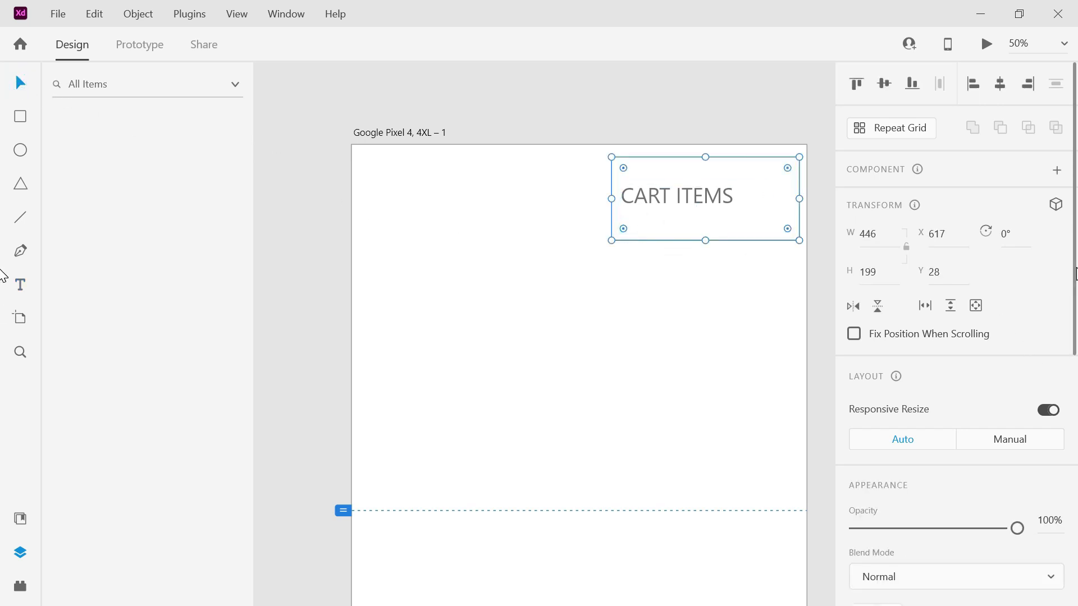
scroll(1075, 275, down, 3)
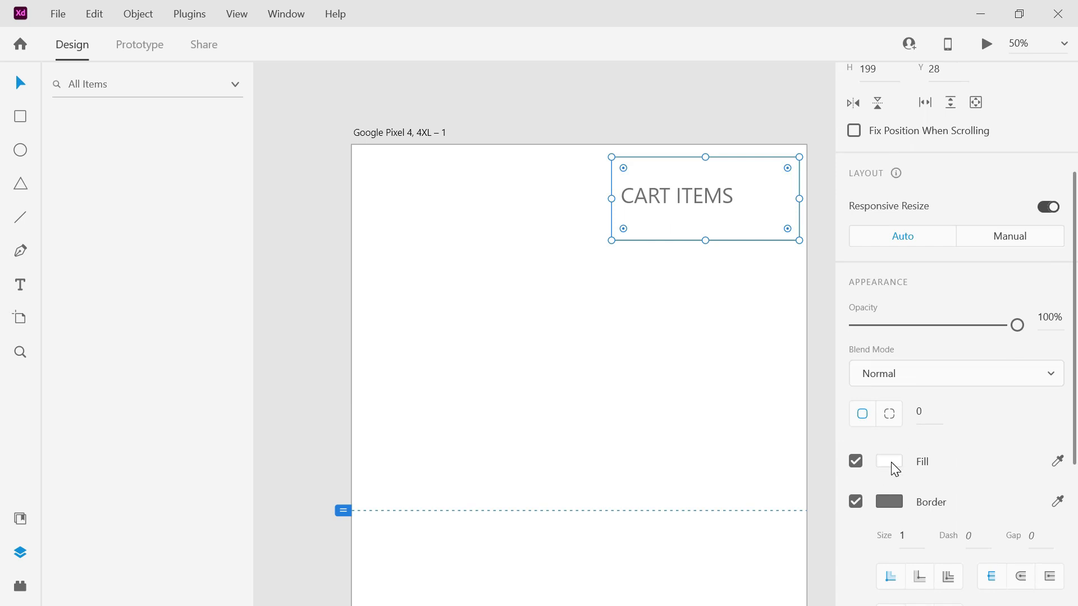
click(891, 463)
drag(741, 393, 786, 376)
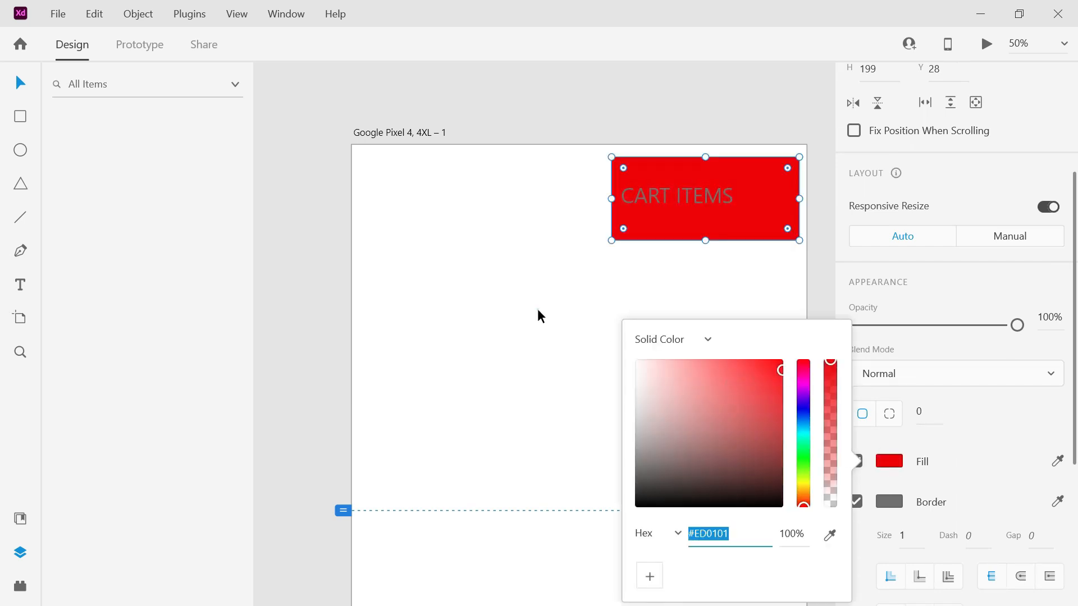
click(537, 310)
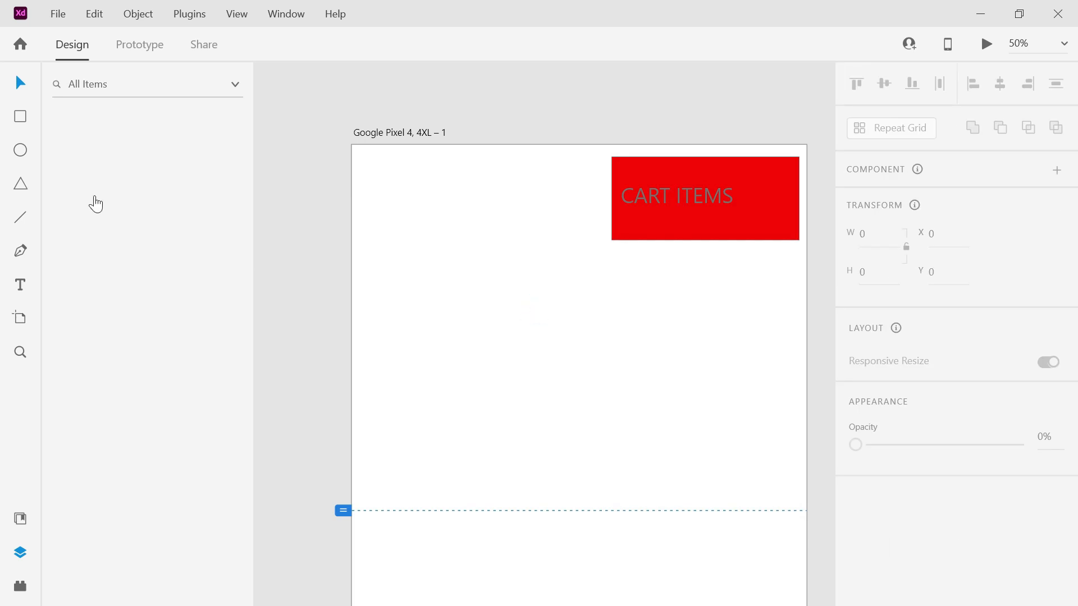
- Draw a large rectangle about 1040 by 852 below the red box and fill it with purple, #8D14BF
click(25, 120)
drag(362, 287, 794, 498)
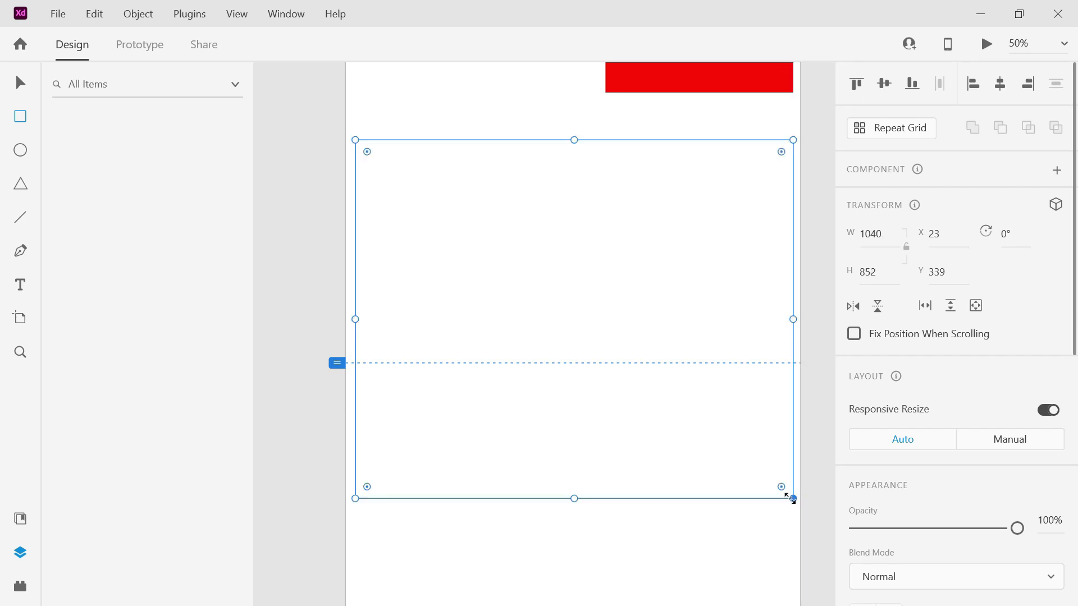
drag(1074, 342, 1073, 472)
click(892, 445)
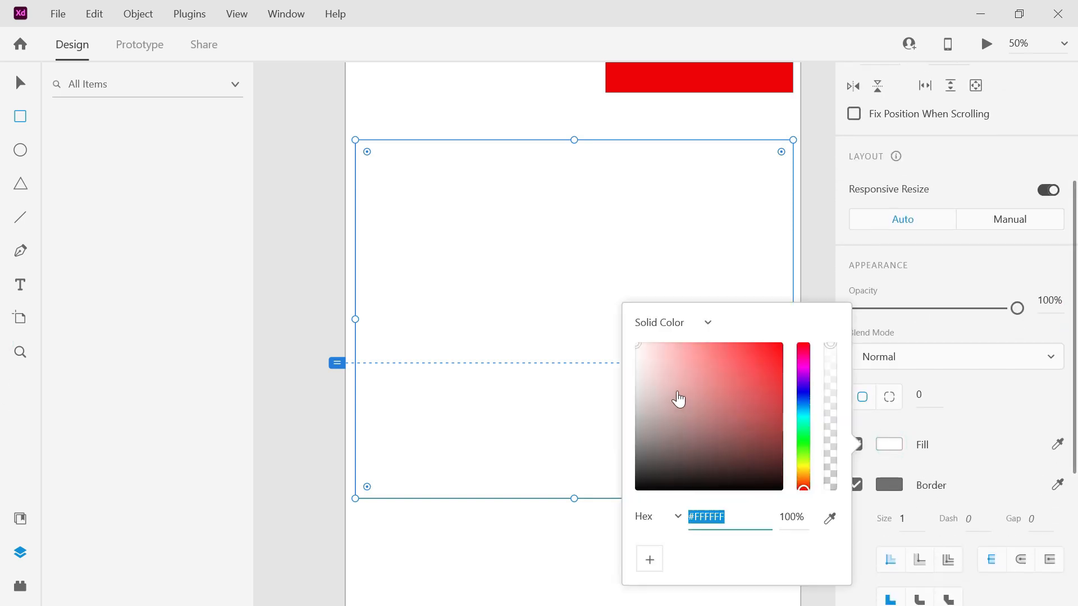
click(804, 374)
drag(767, 374, 768, 379)
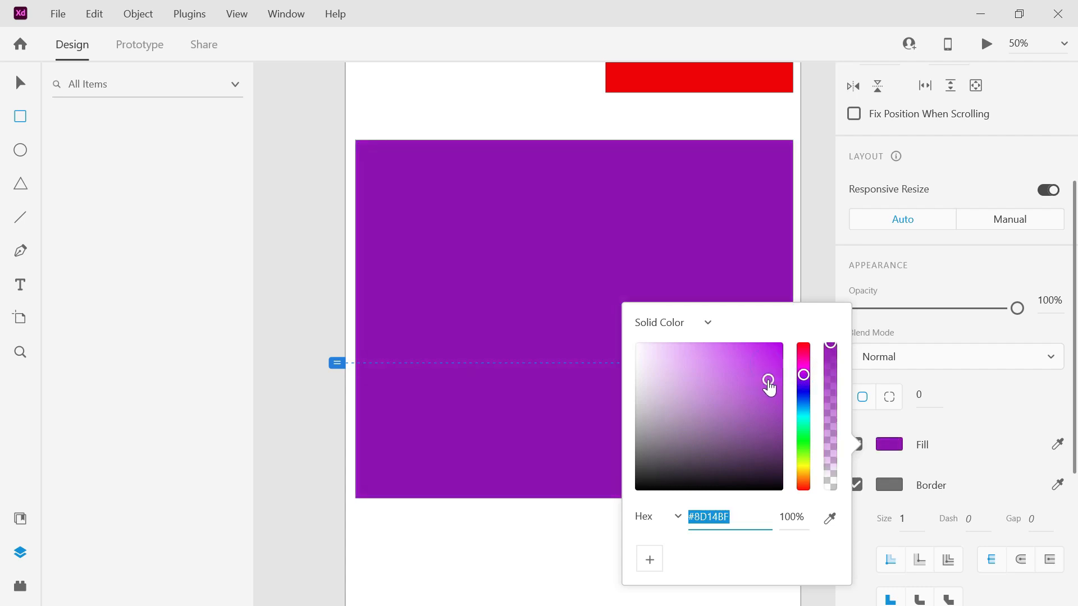
click(512, 215)
- Add a text box reading "BUDGET ITEMS" inside the upper half of the purple rectangle
click(21, 286)
drag(409, 241, 639, 335)
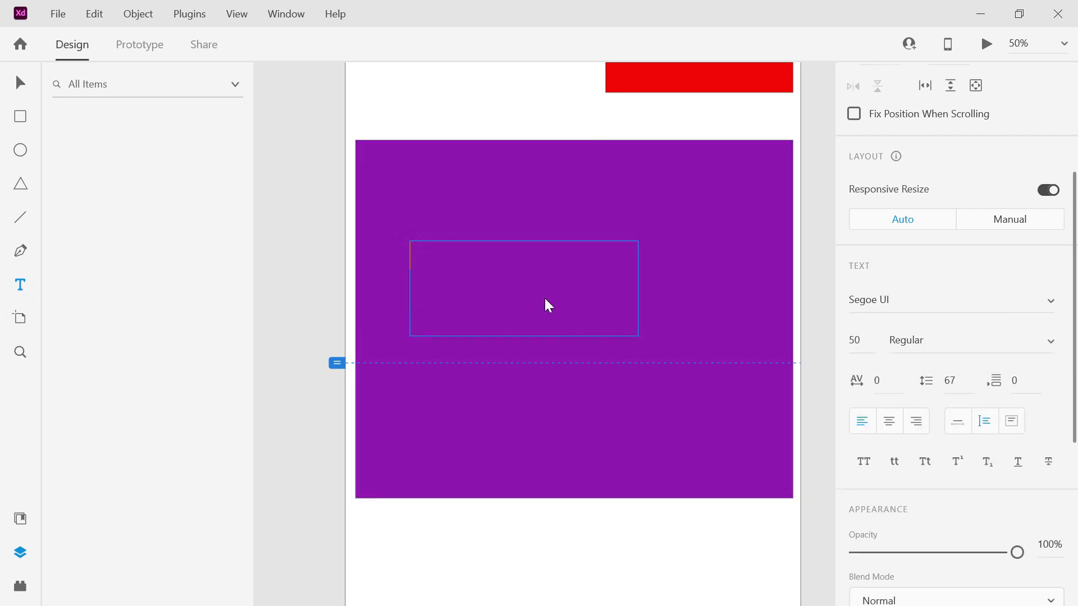
text(BU)
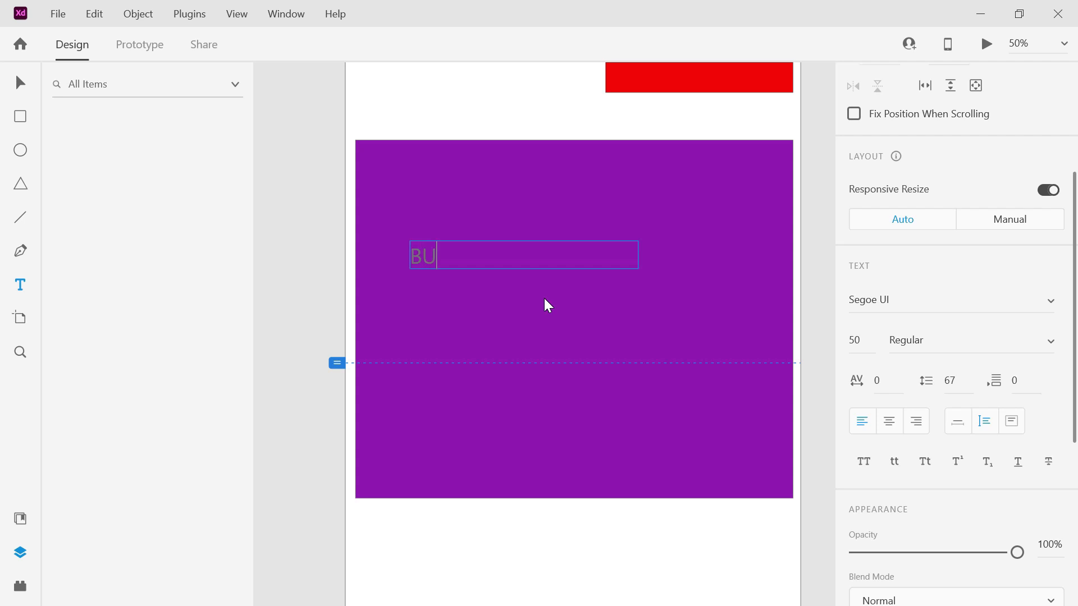
text(DGET ITEMS)
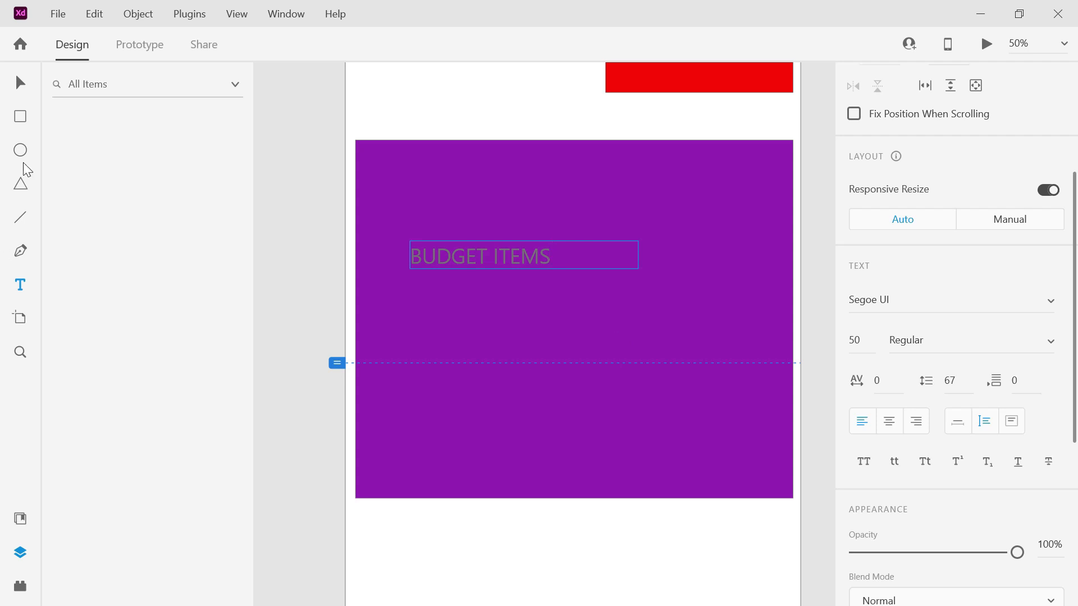
- Draw a thin rectangle just below the purple one and extend both ends to match the purple rectangle's width
click(25, 119)
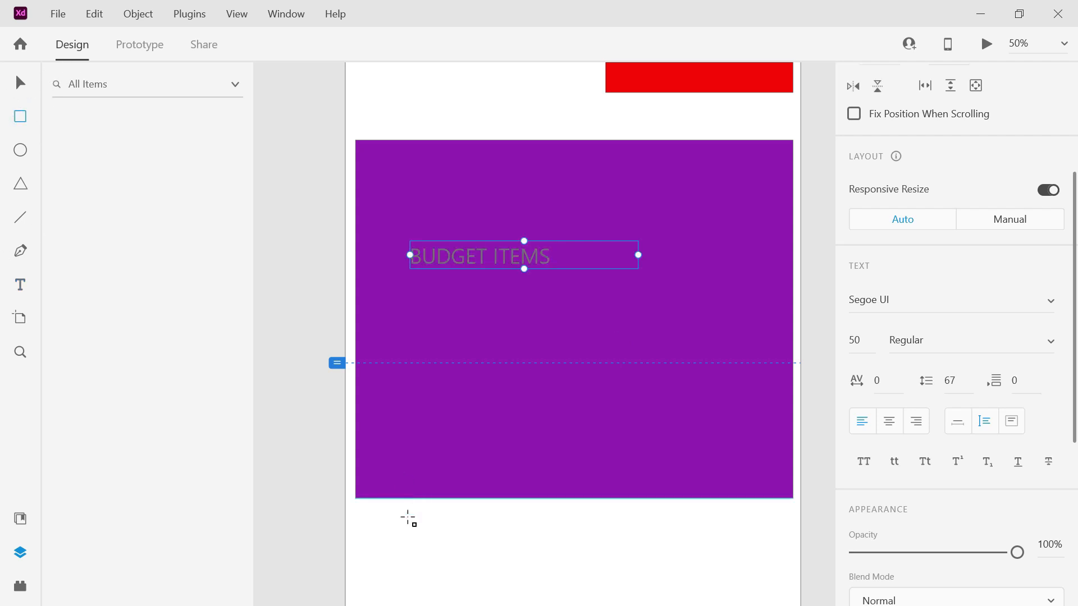
mouse_move(365, 517)
mouse_down()
mouse_move(681, 576)
mouse_move(785, 569)
mouse_up()
drag(365, 542, 355, 542)
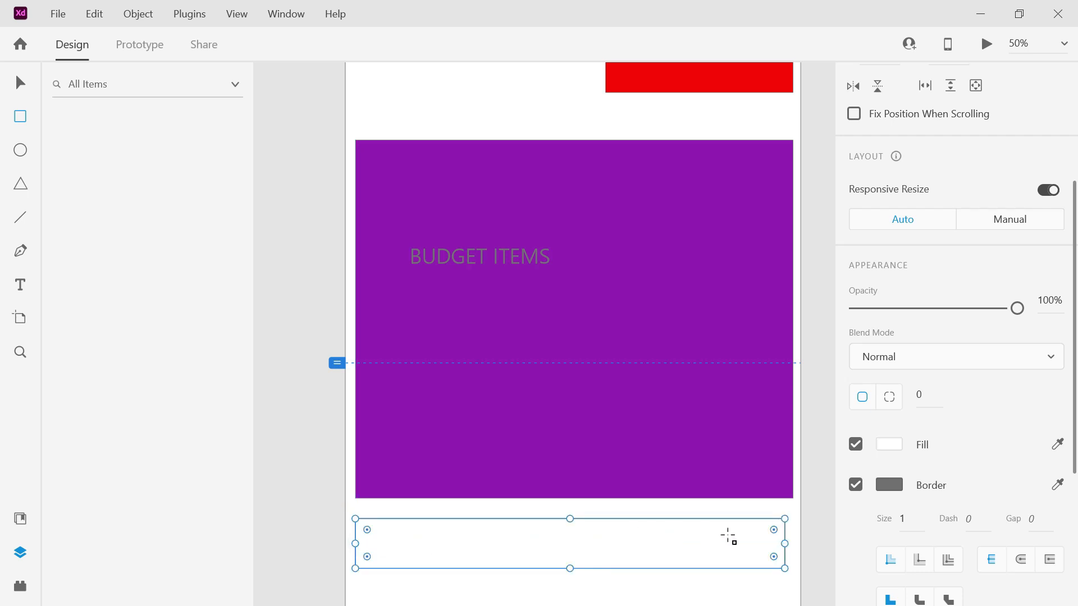
drag(785, 545, 793, 545)
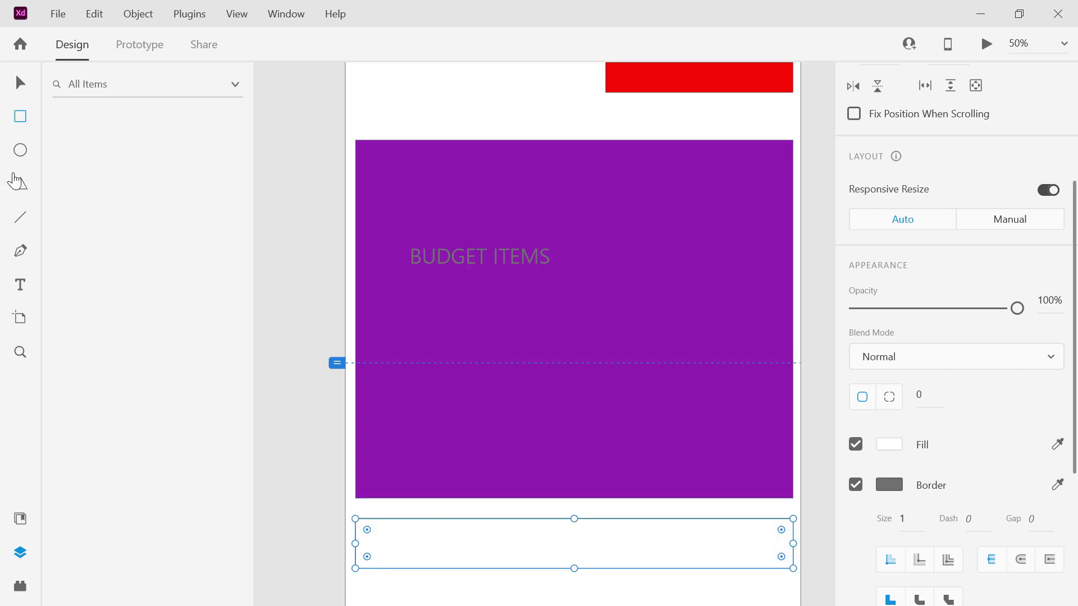
- Add a text box reading "BUTTONS area" inside the thin rectangle below the purple one
click(21, 285)
drag(393, 533, 713, 557)
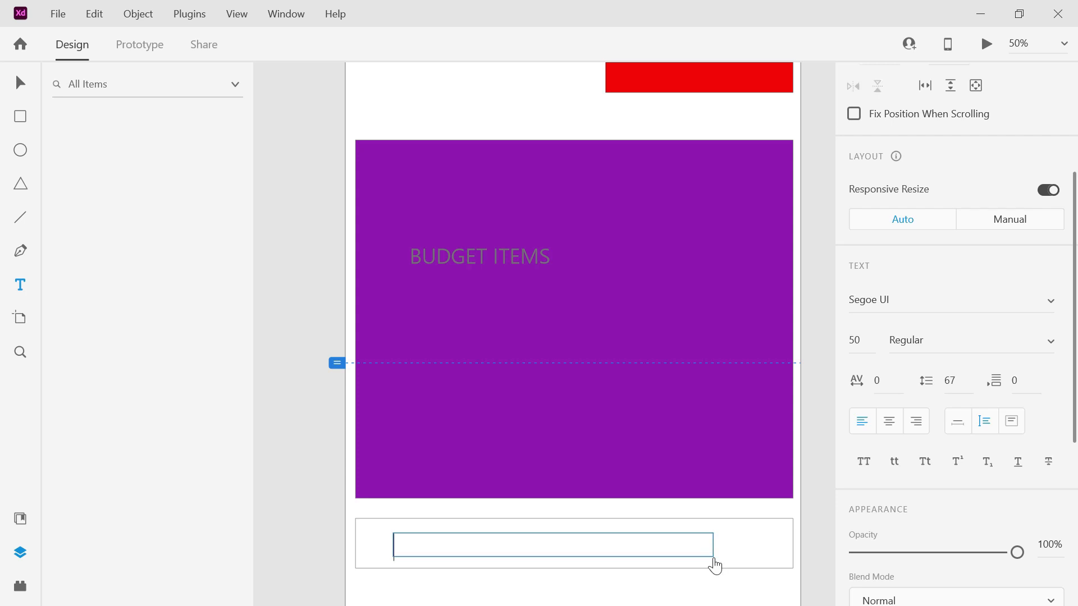
text(BUTTONS area)
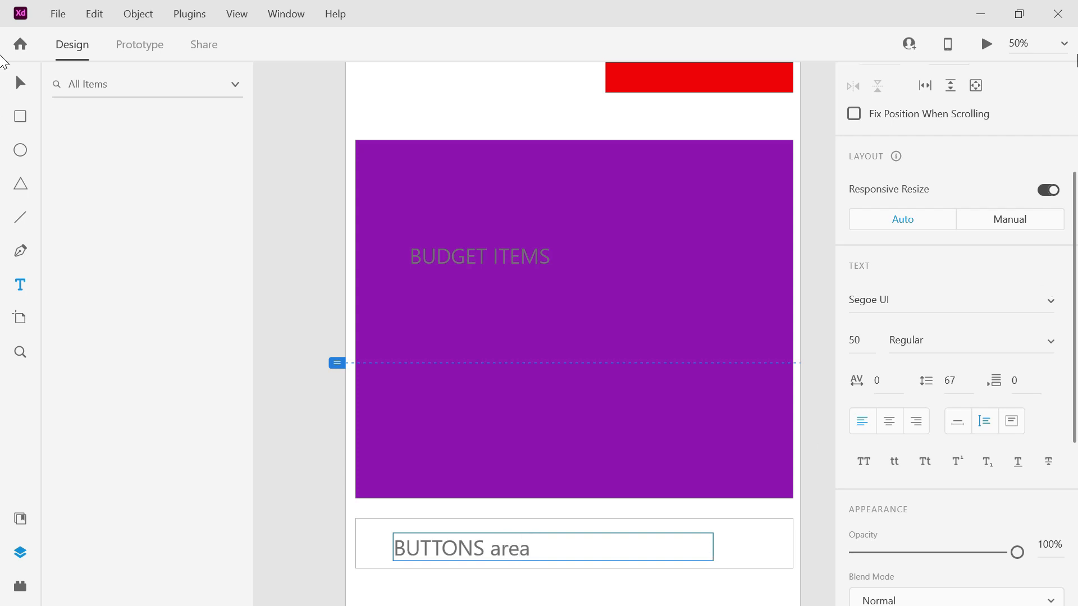
- Draw a rectangle filling most of the empty space beneath the BUTTONS area box, starting at that box's left edge
click(1063, 49)
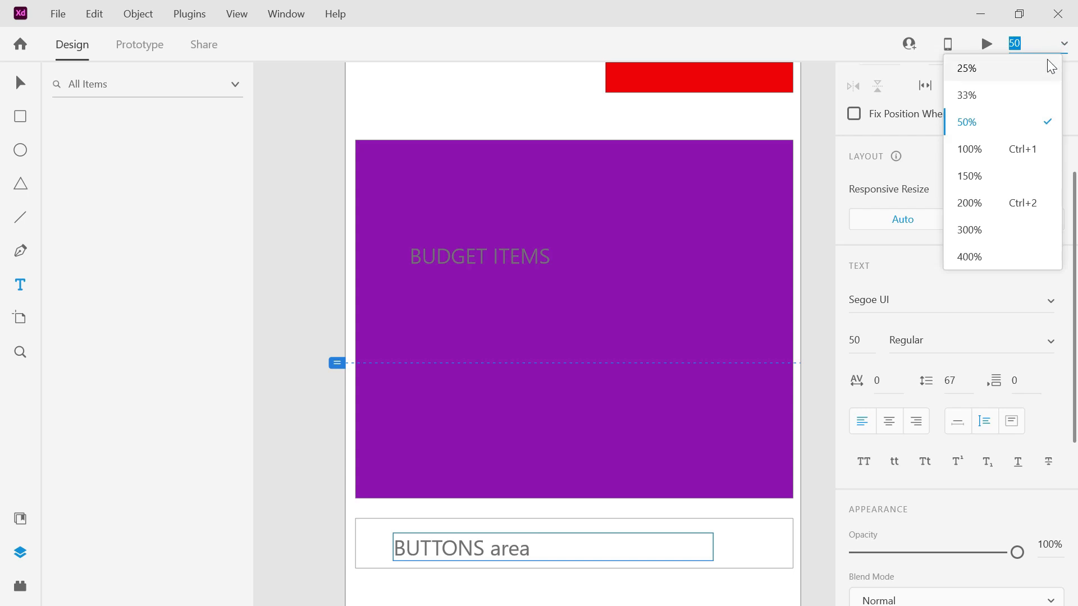
click(1043, 68)
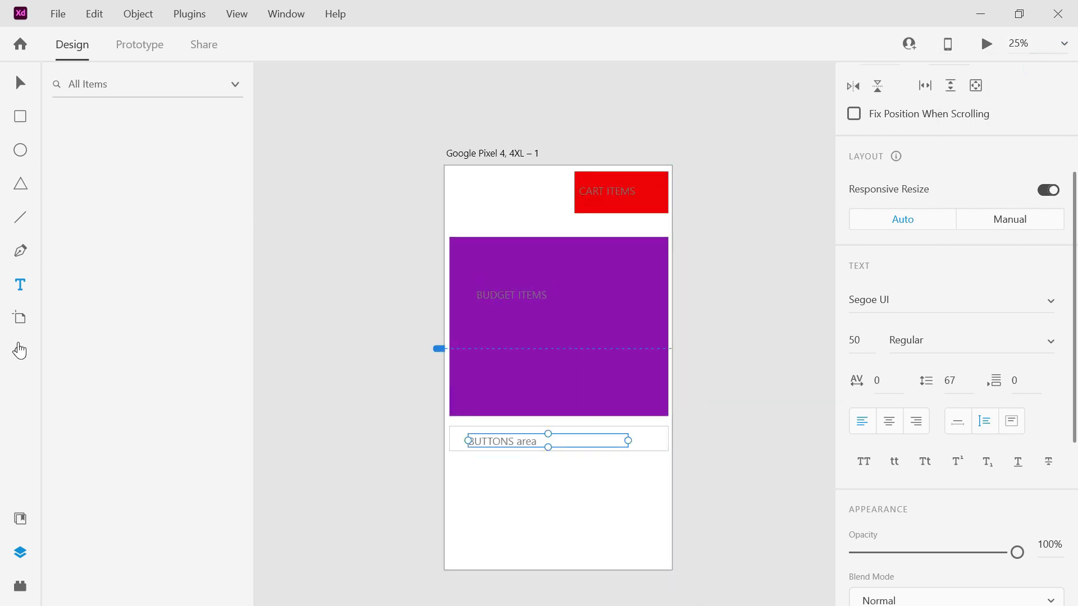
click(21, 118)
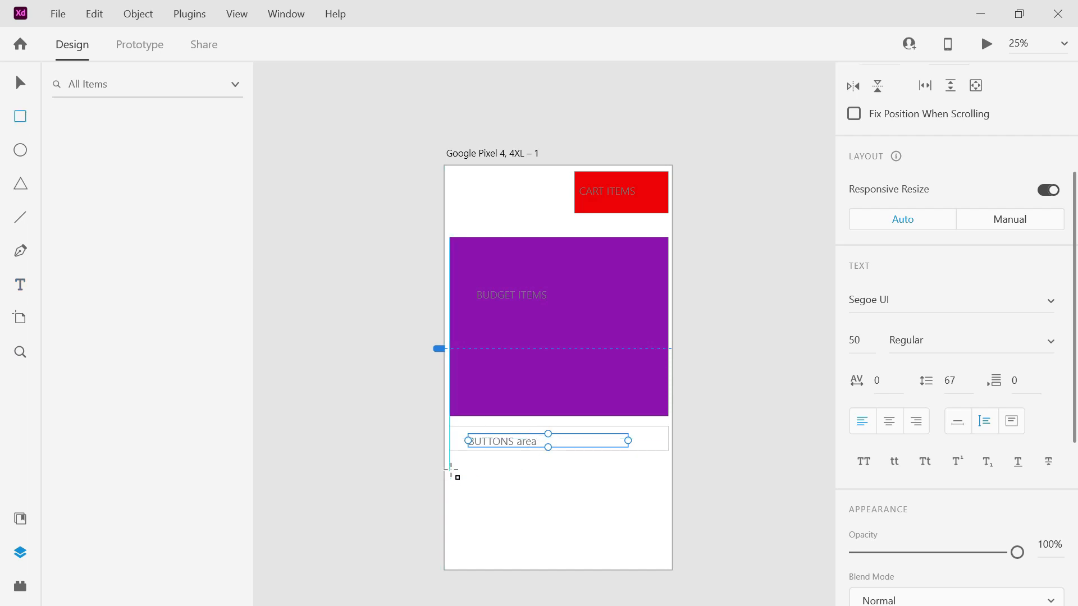
mouse_move(450, 470)
mouse_down()
mouse_move(601, 546)
mouse_move(664, 560)
mouse_up()
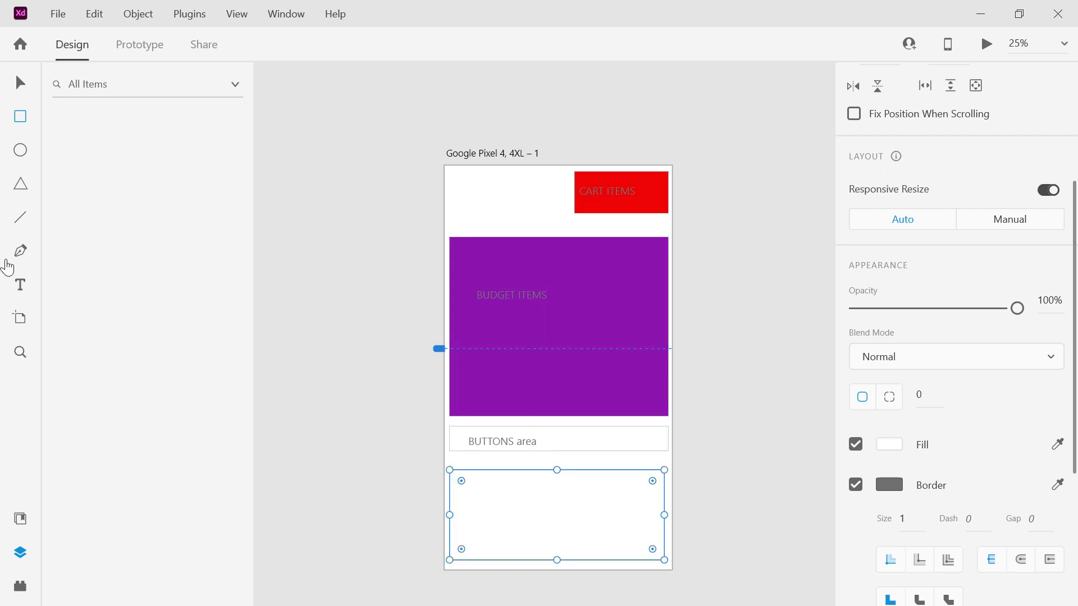
- Add a text box reading "ADS AREA" in the upper part of the rectangle below the BUTTONS area box
click(21, 291)
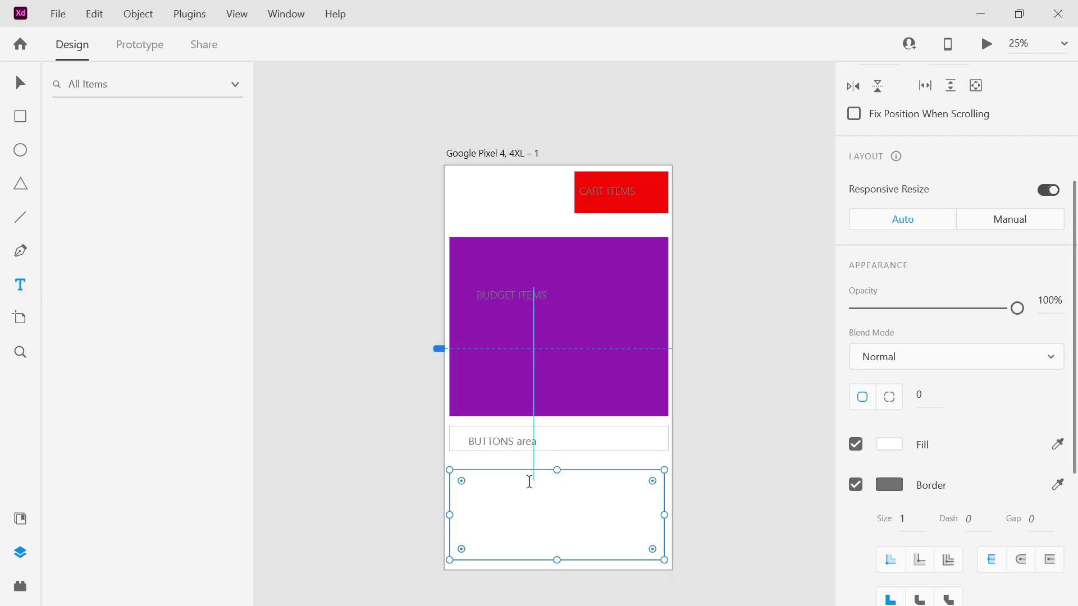
drag(468, 488, 616, 523)
text(ADS AREA)
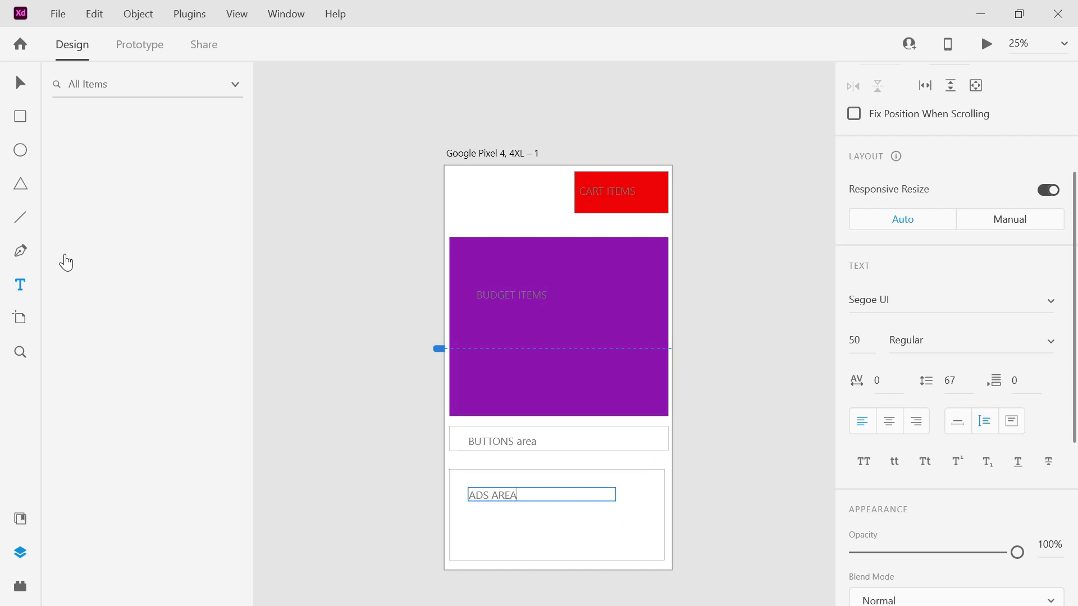
click(21, 84)
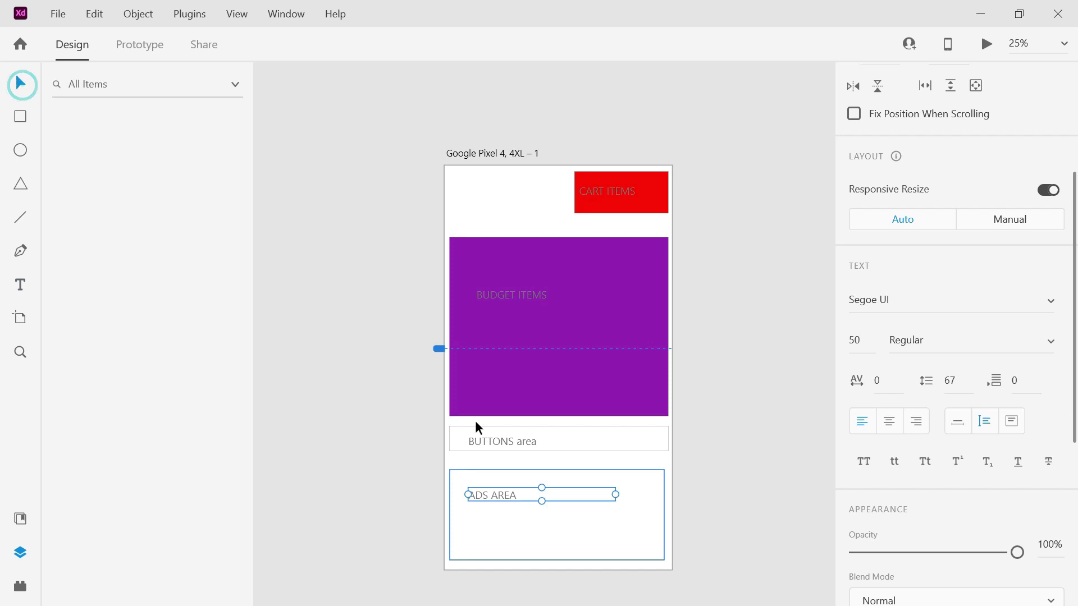
- Fill the rectangle behind the ADS AREA label with the dark brown color #6B4343
click(565, 521)
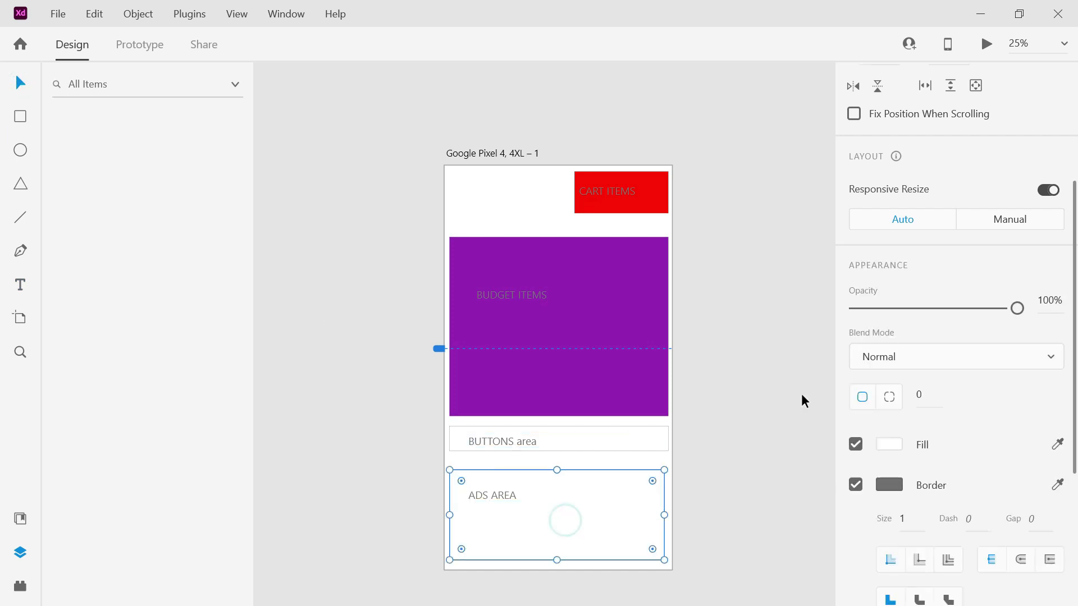
click(891, 448)
drag(741, 422, 691, 437)
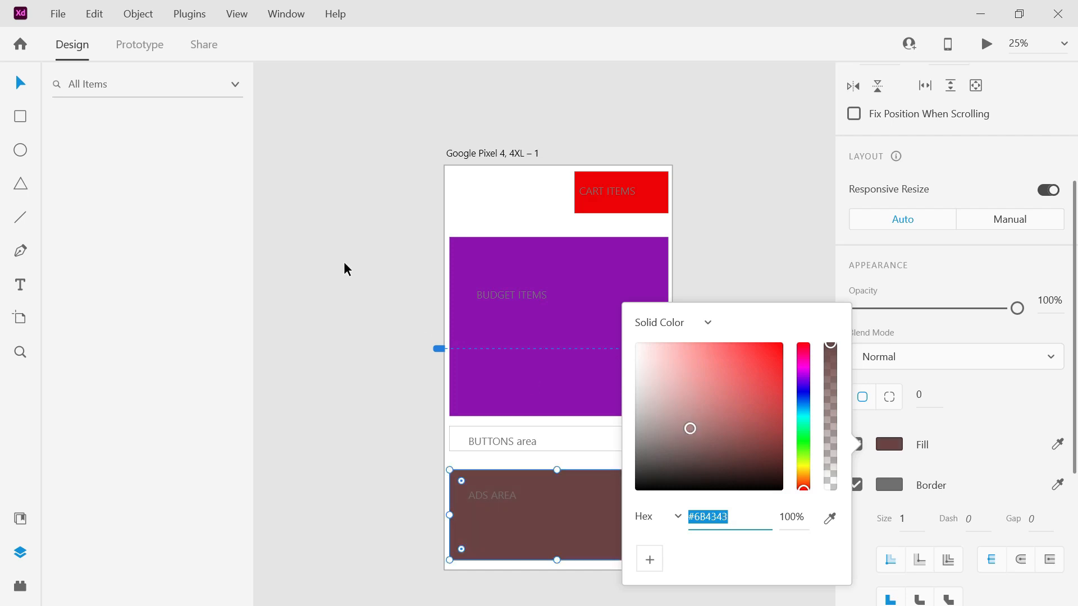
click(344, 262)
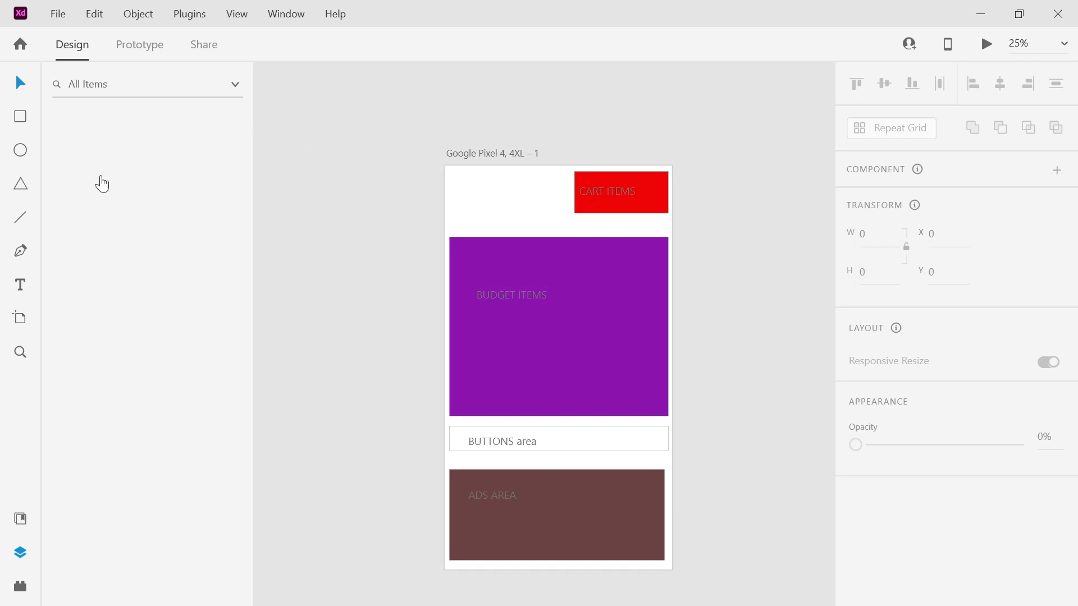
- Add a text box reading "MY BUDGET" between the red and purple rectangles and move it down onto the purple rectangle's upper edge
click(21, 287)
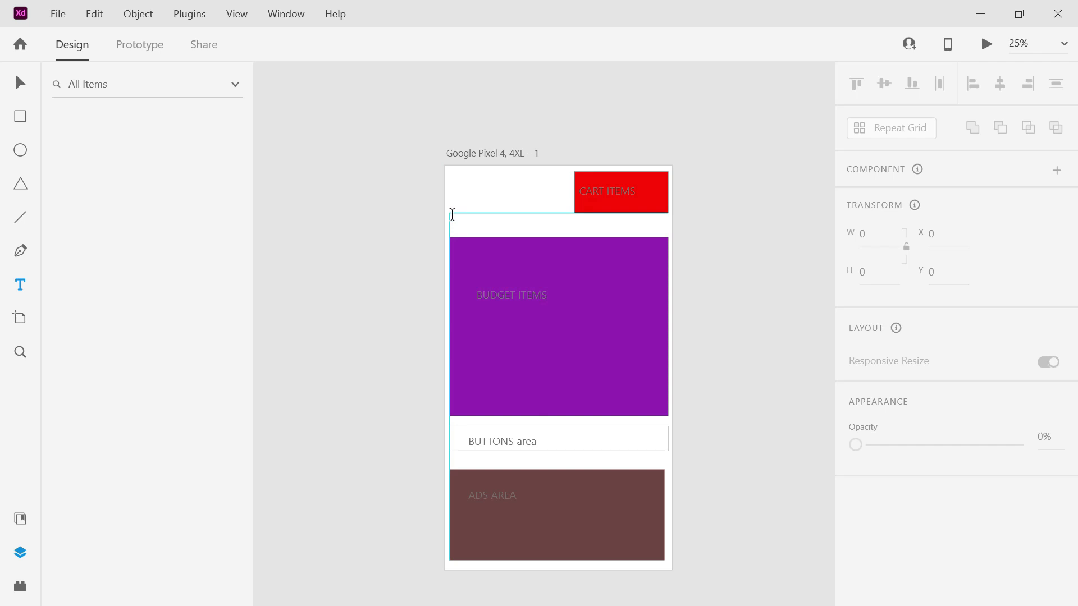
drag(454, 220, 575, 232)
text(MY BUDGET)
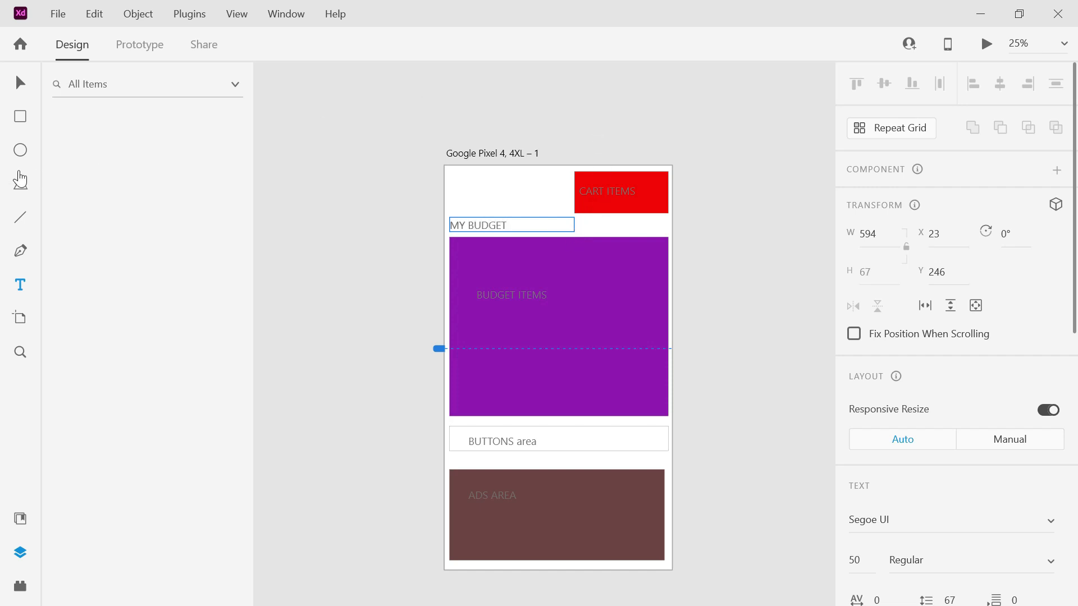
click(16, 89)
click(385, 255)
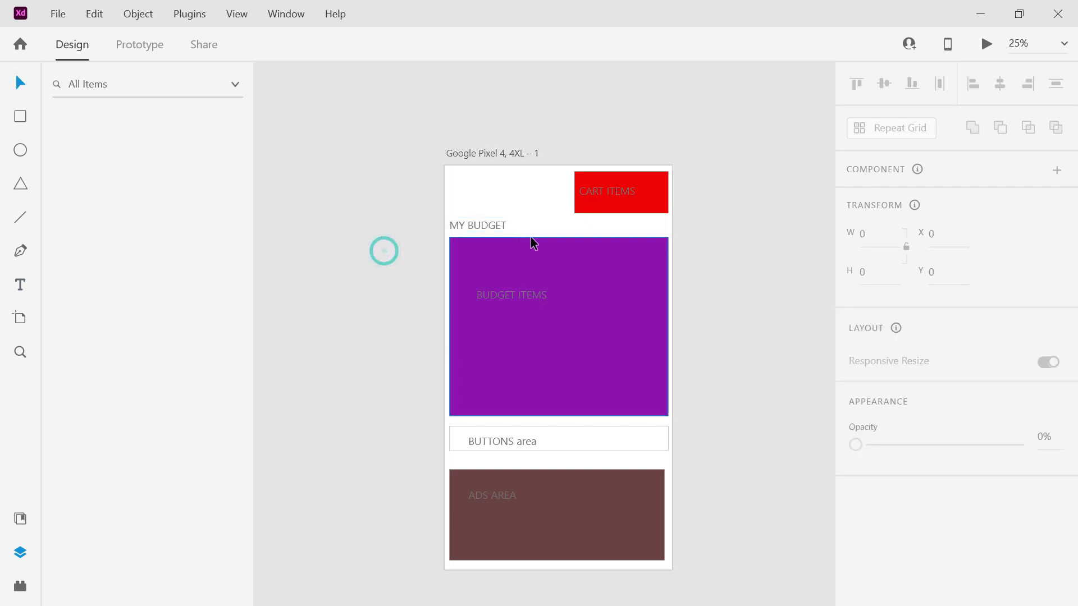
click(492, 224)
drag(493, 222, 493, 224)
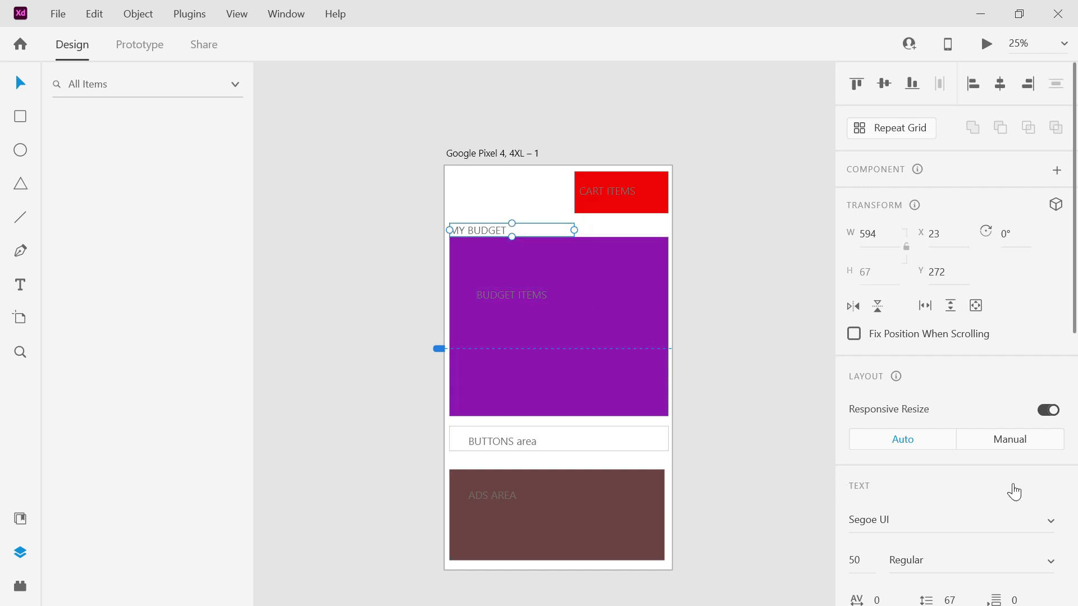
- Set the MY BUDGET text's font style to Black Italic
drag(1075, 285, 1076, 404)
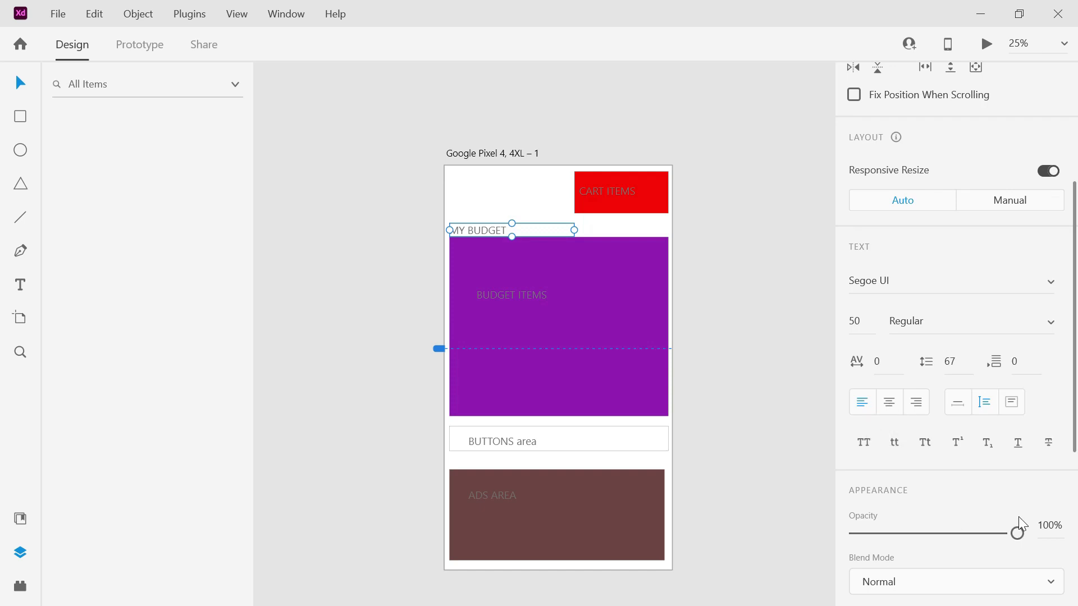
scroll(1076, 415, down, 3)
click(977, 129)
click(1048, 134)
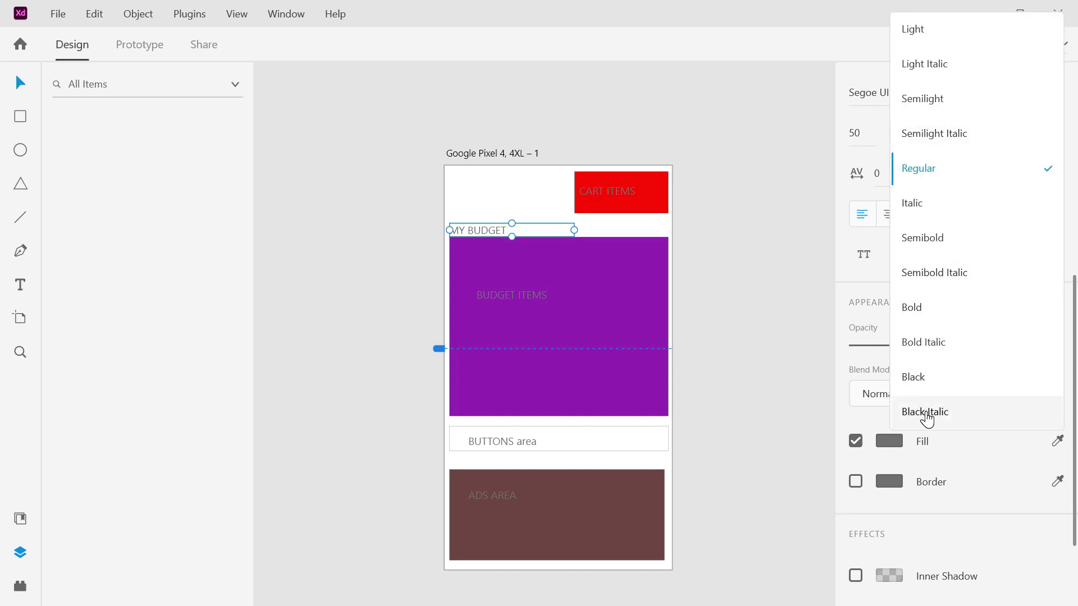
click(926, 414)
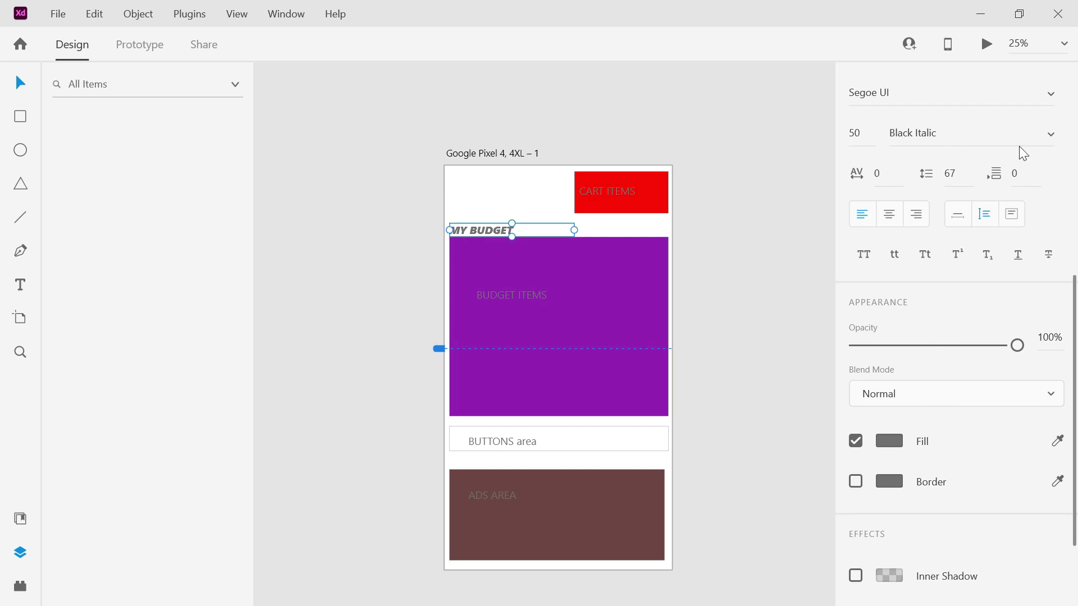
- Change the MY BUDGET text's font to Wide Latin
click(995, 92)
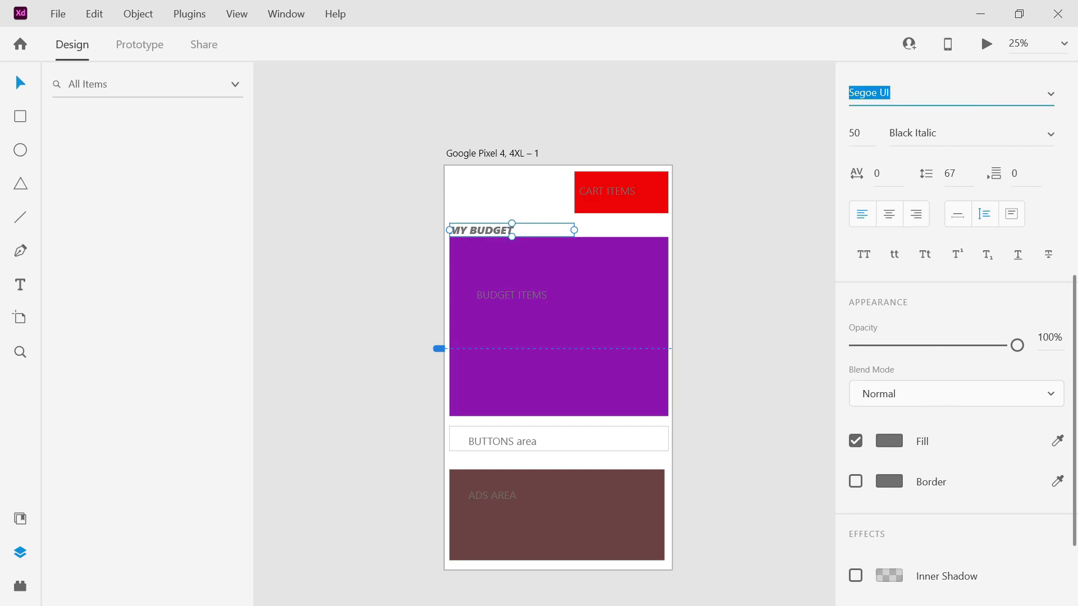
key(Down)
key(Down)
key(Down)
key(Down)
key(Down)
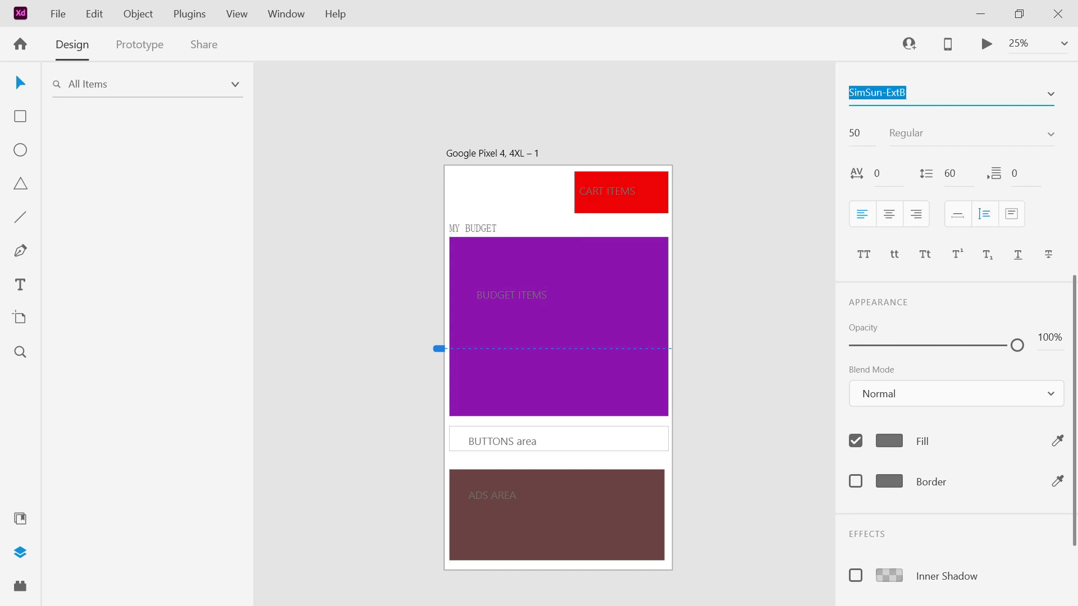
key(Down)
key(Down)
key(Down)
key(Down)
key(Down)
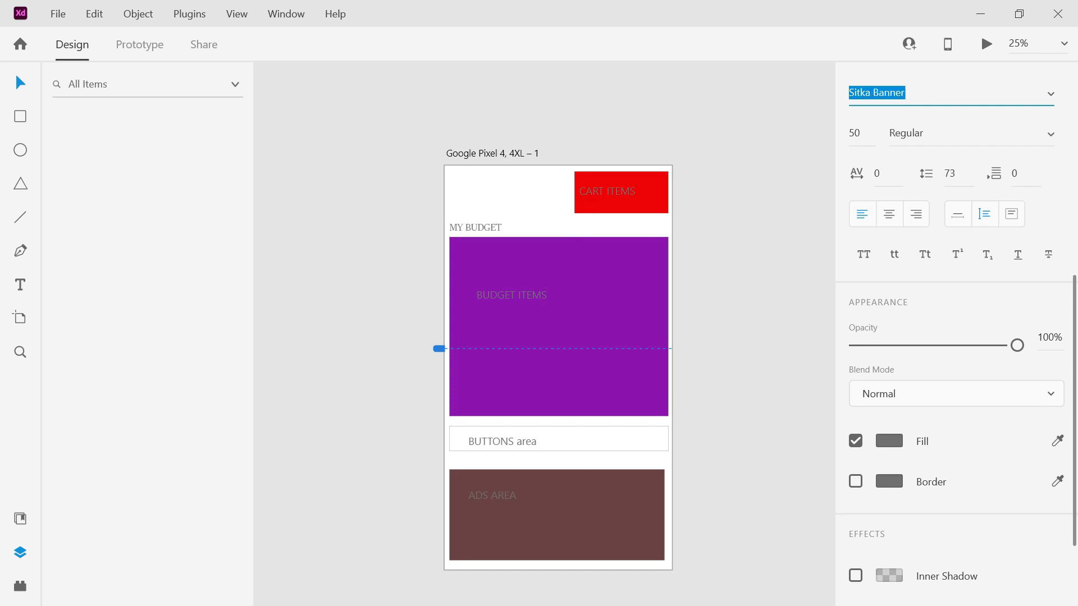
key(Down)
key(Down)
key(Down)
key(Down)
key(Down)
key(Down)
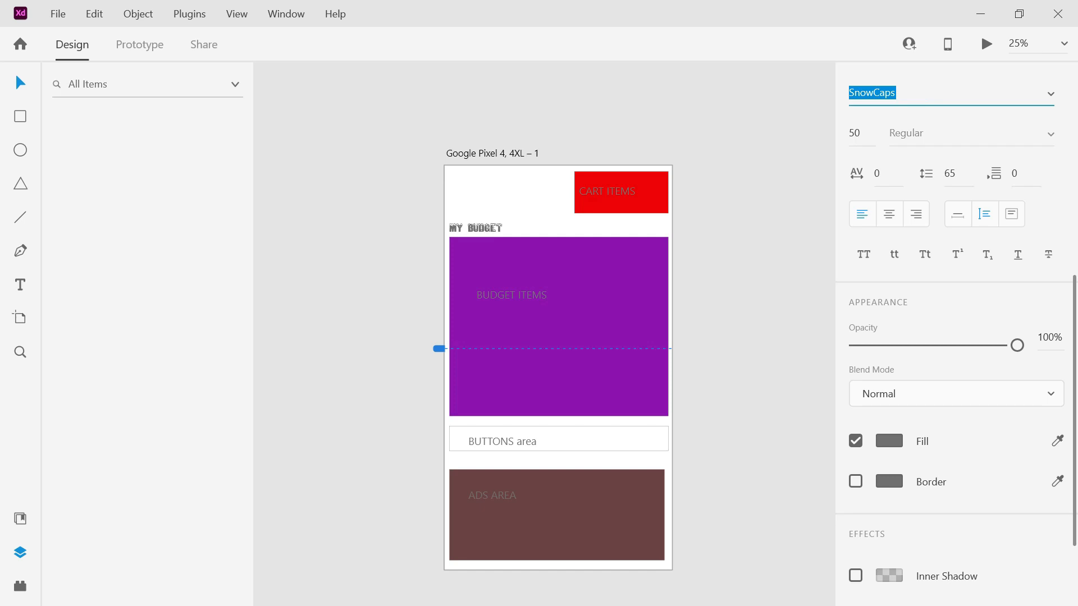
- Set the MY BUDGET text's fill to the bright blue color #0033FA
click(901, 446)
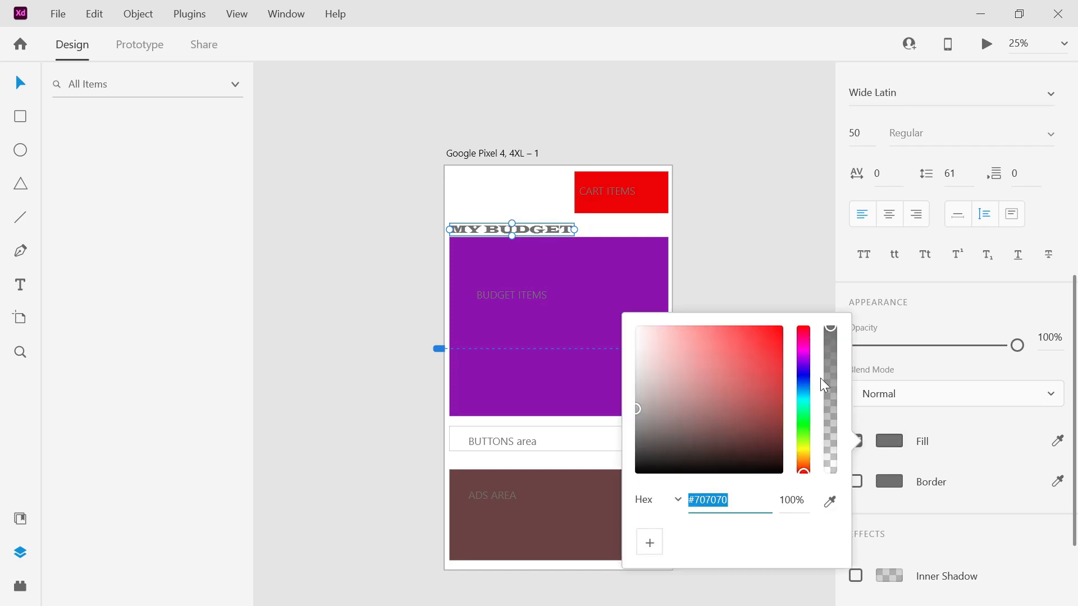
click(806, 382)
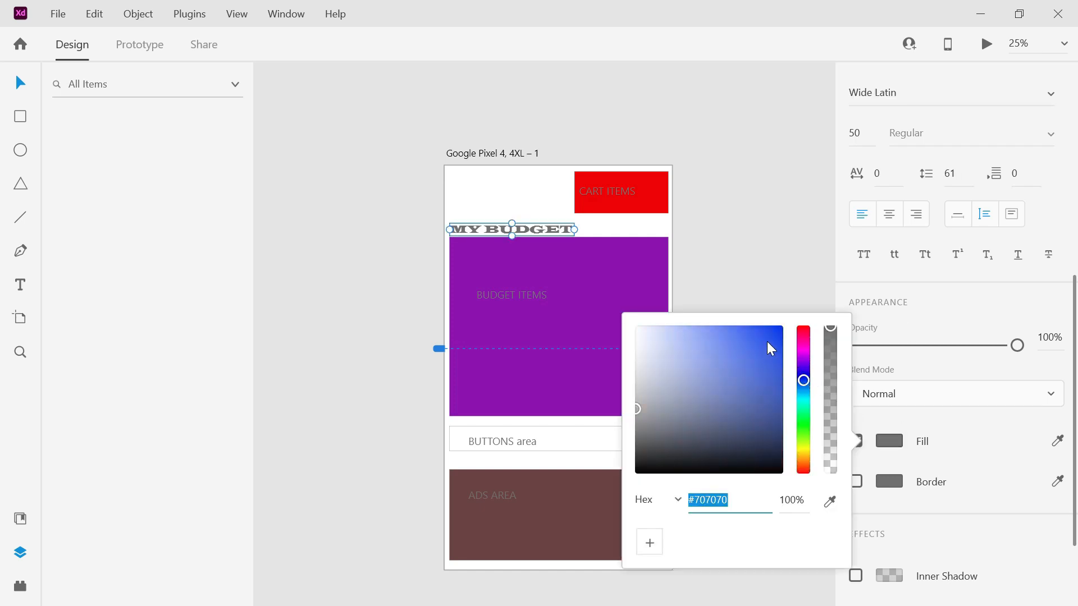
drag(767, 342, 784, 330)
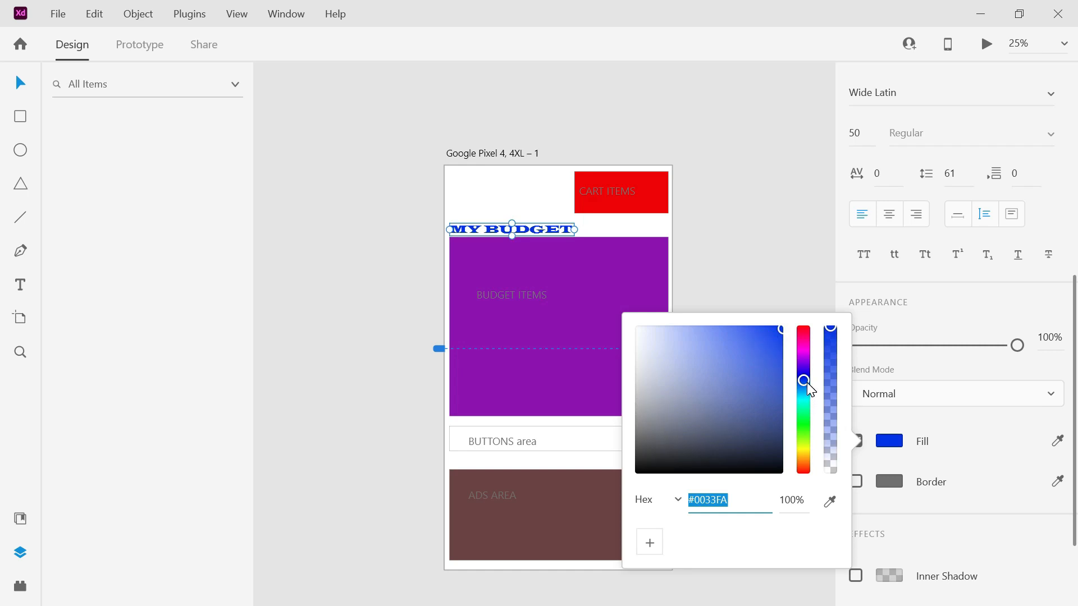
click(719, 173)
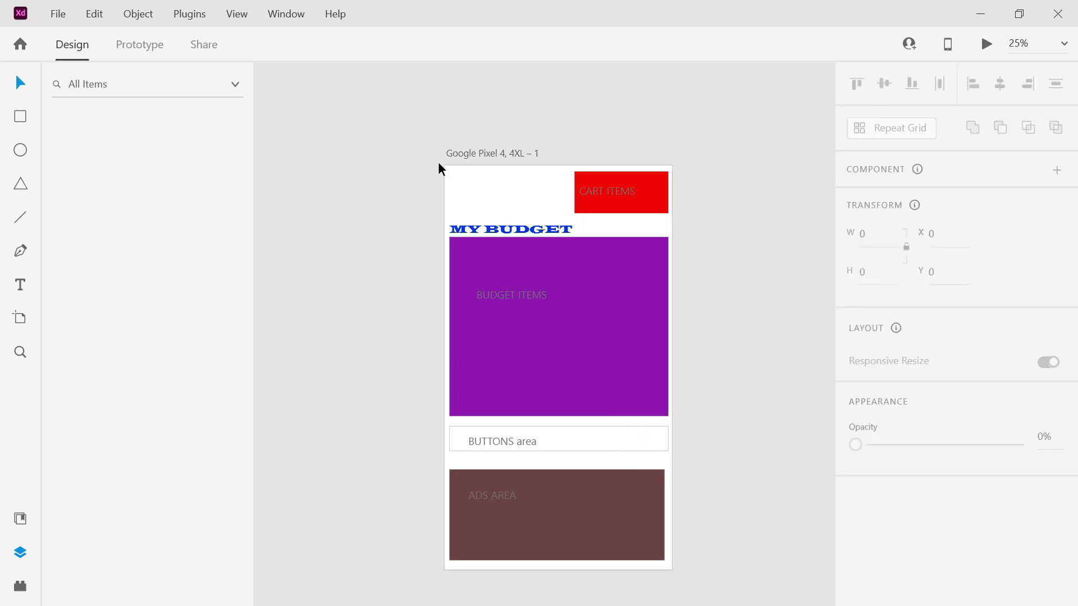
click(490, 230)
double_click(490, 231)
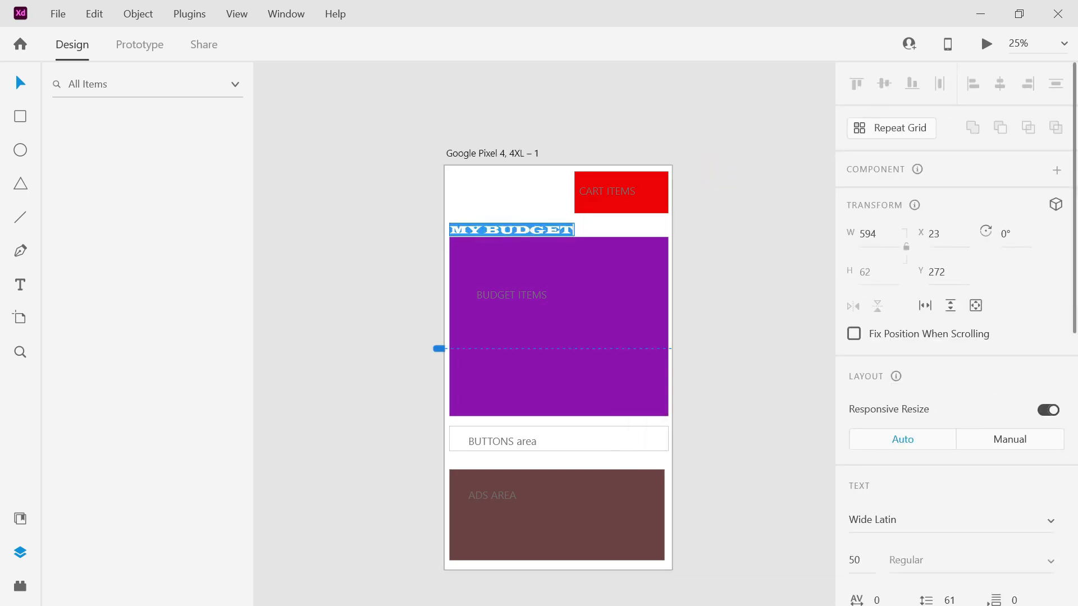
click(174, 77)
click(234, 84)
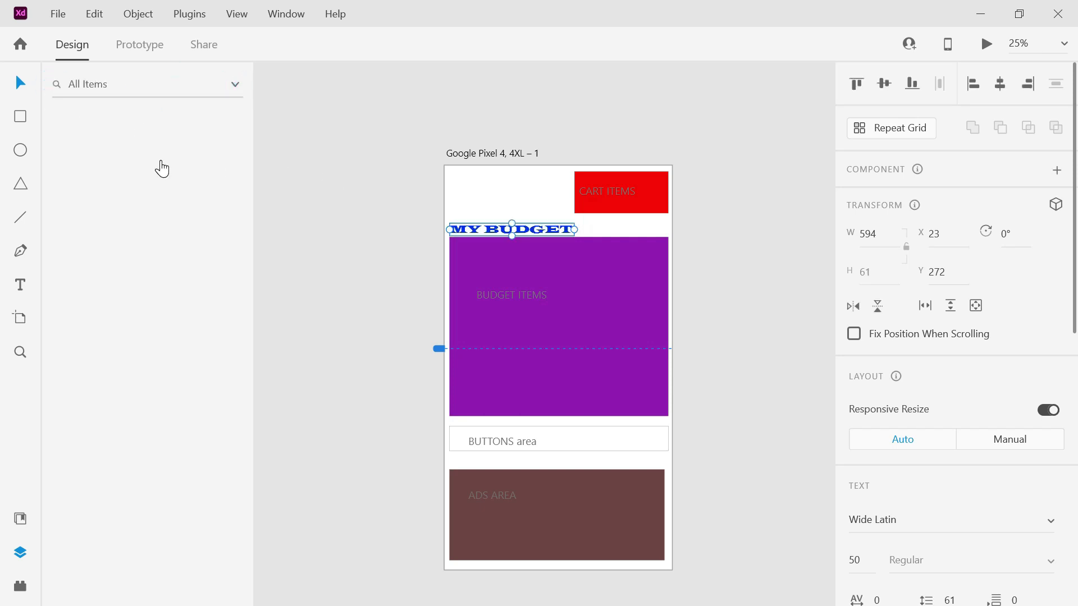
- Switch the layer filter to Shapes and back to All Items, and open the Google Pixel artboard's list of layers
click(238, 89)
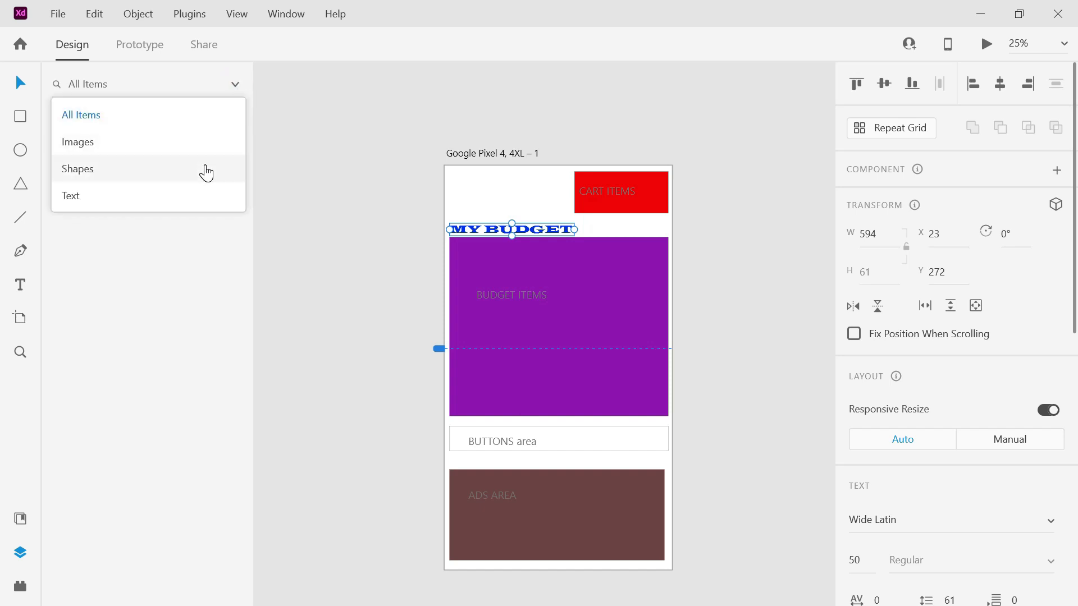
click(207, 173)
click(232, 84)
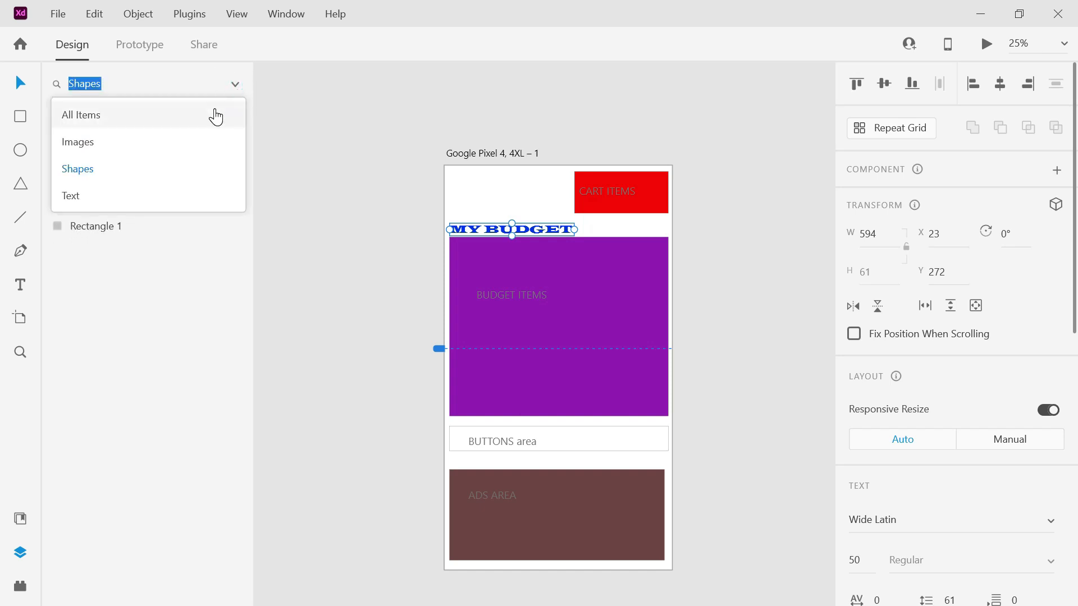
click(216, 117)
double_click(157, 146)
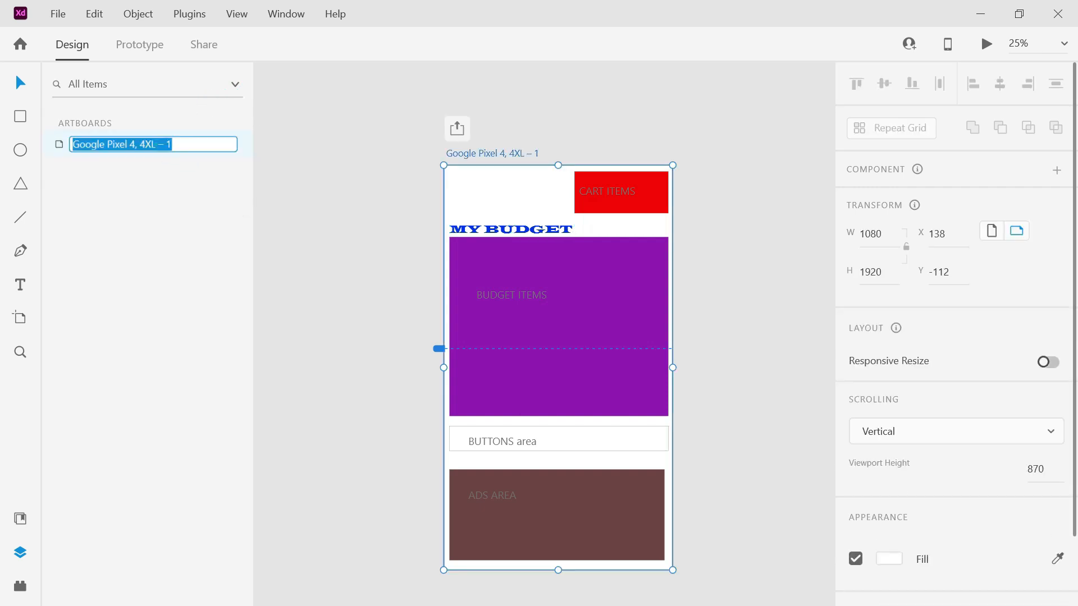
click(58, 145)
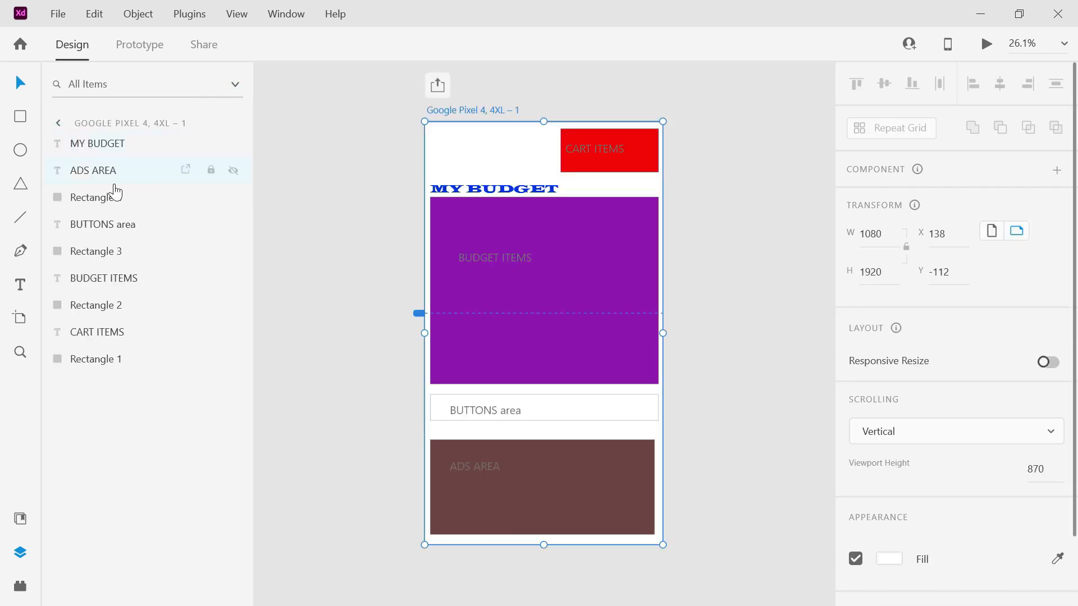
- Group the MY BUDGET text and rename the group "Title"
click(485, 194)
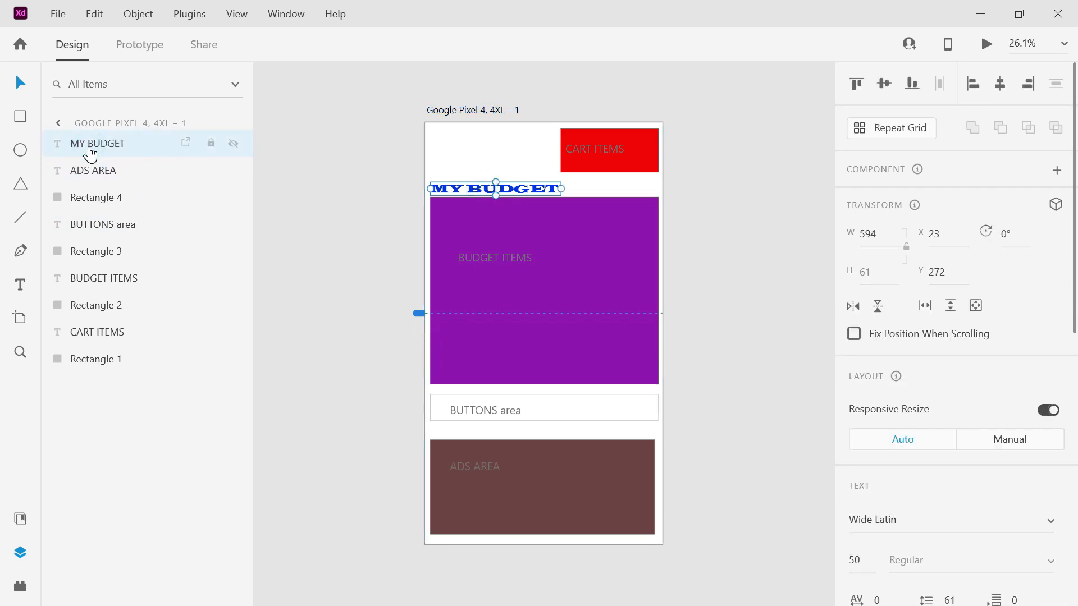
key(ctrl+g)
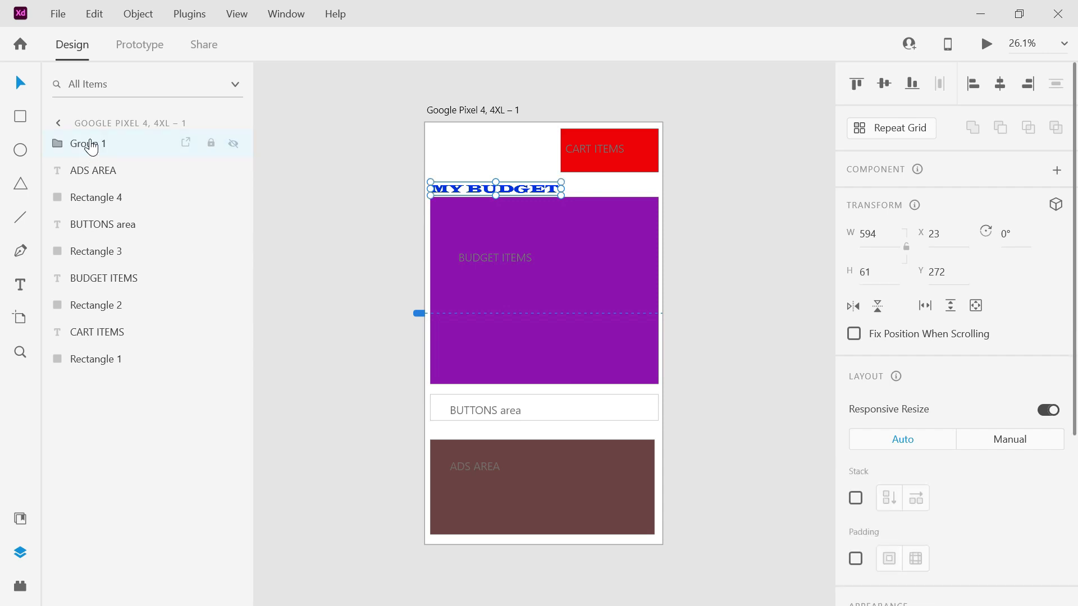
double_click(90, 145)
text(Title)
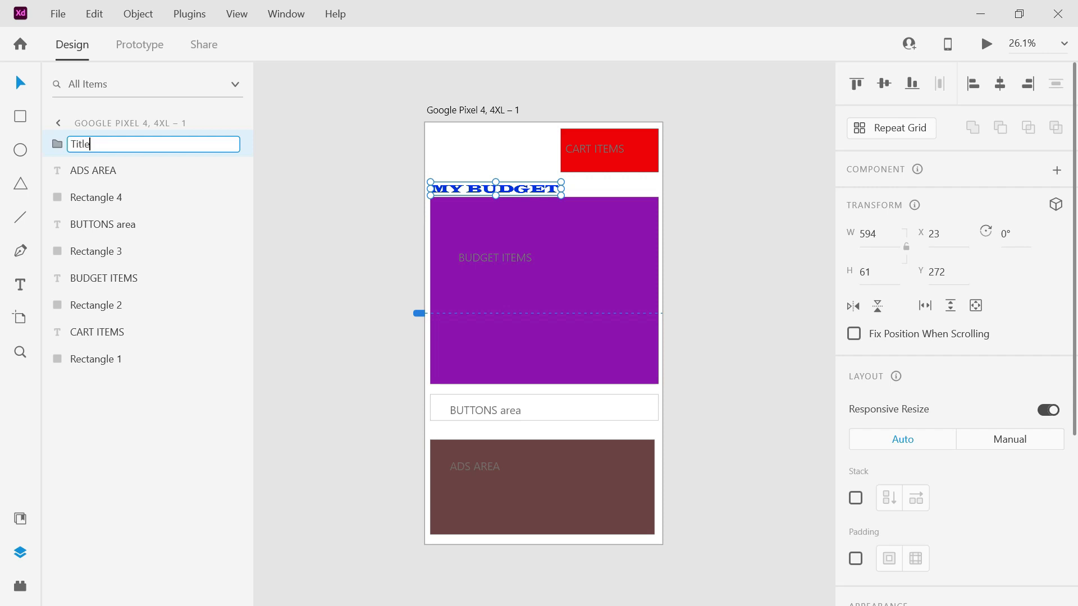
key(Return)
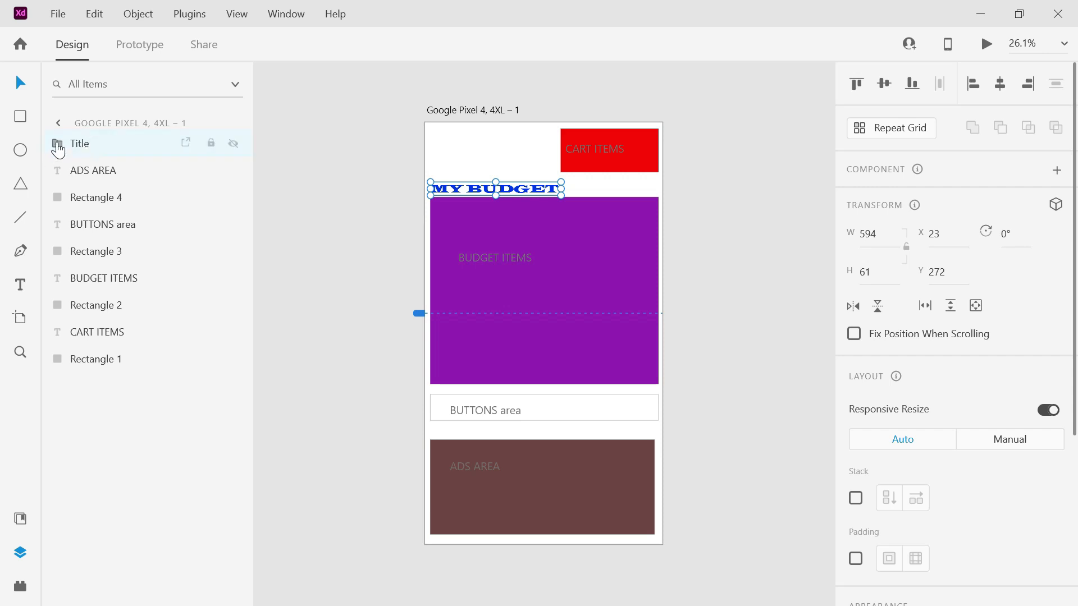
- Expand the Title group and duplicate the MY BUDGET text inside it
click(57, 143)
click(125, 184)
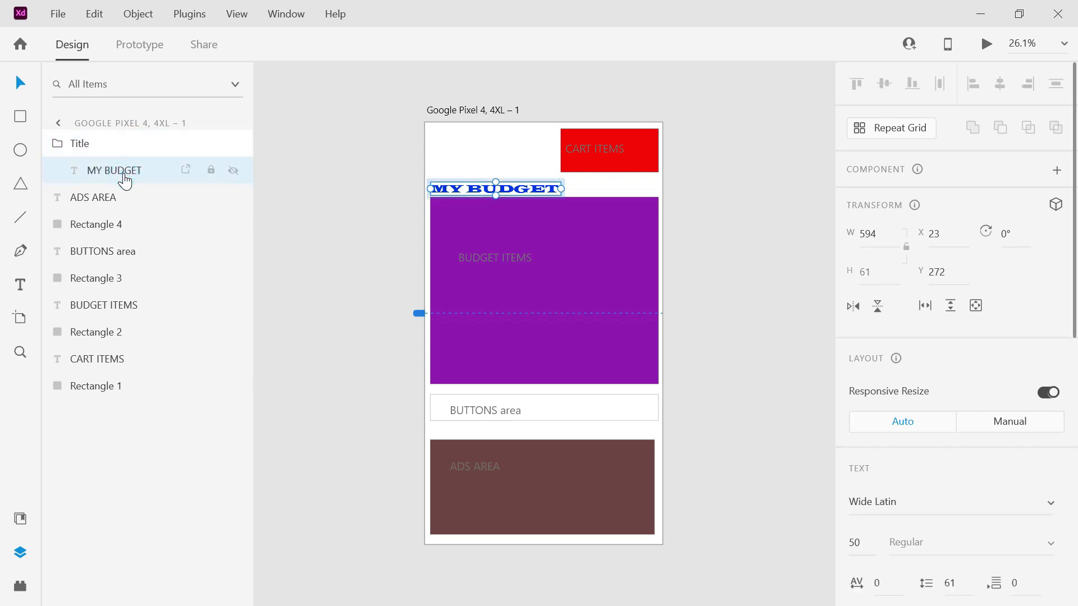
right_click(125, 180)
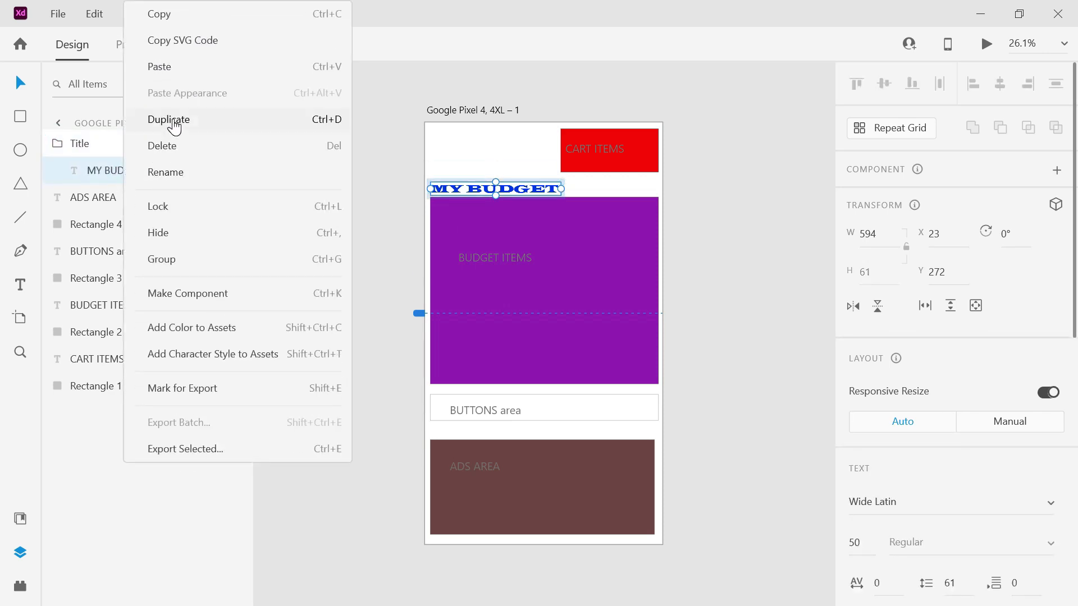
click(171, 119)
- Nudge the lower MY BUDGET copy in the Title group slightly upward and set its fill to the pinkish red #FA005B
click(151, 197)
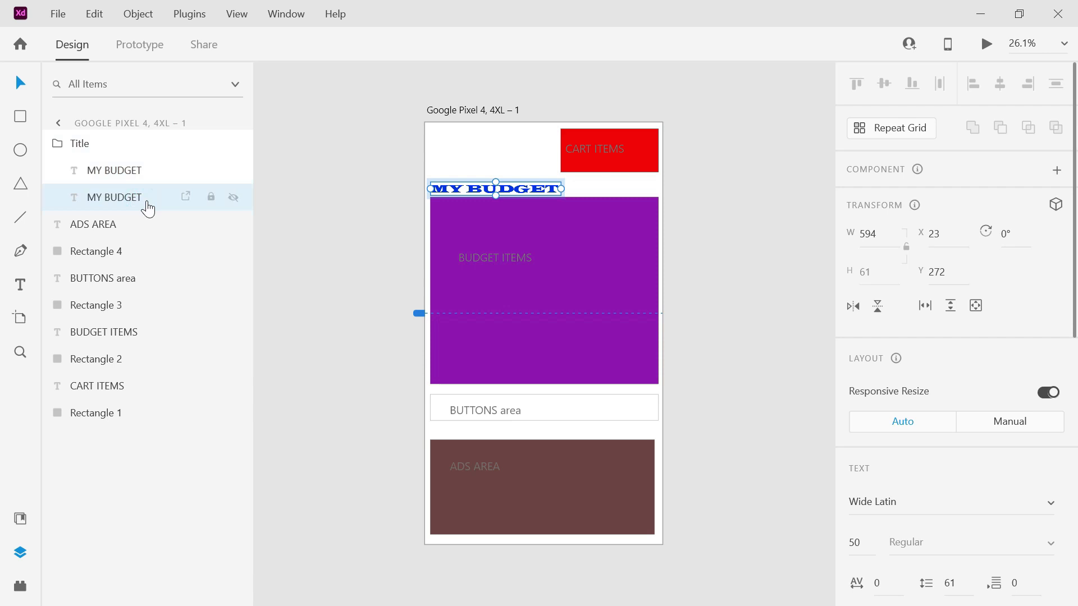
key(Up)
scroll(898, 393, down, 8)
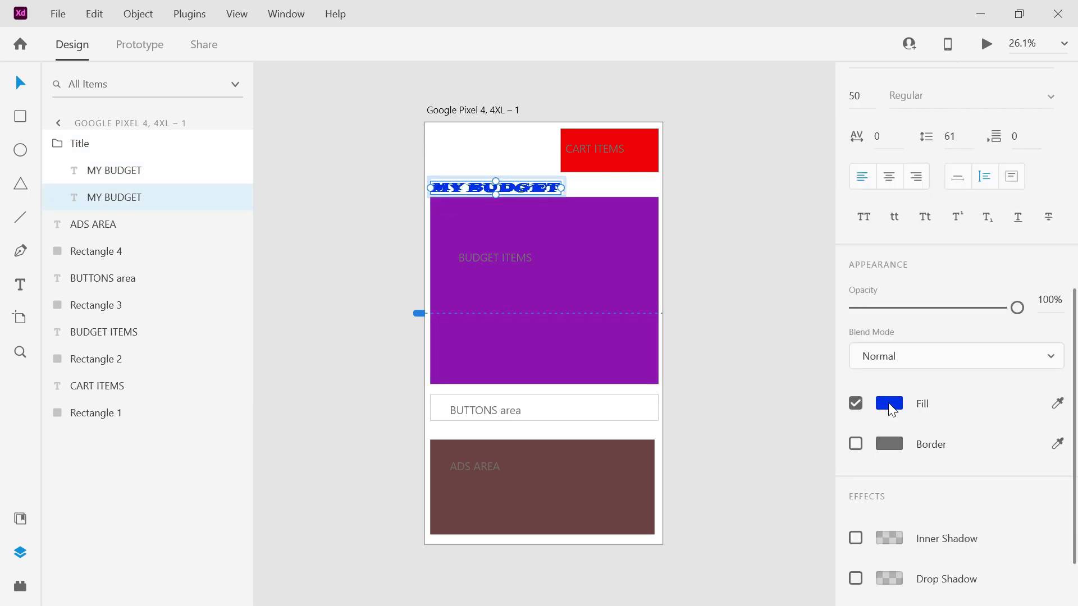
click(890, 404)
drag(806, 348, 806, 297)
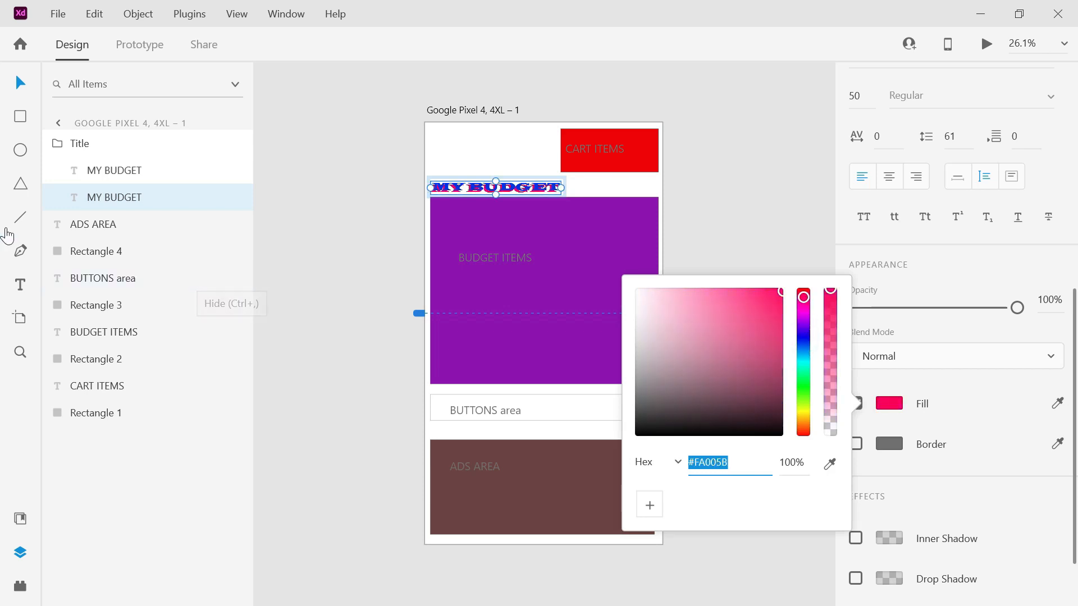
click(104, 197)
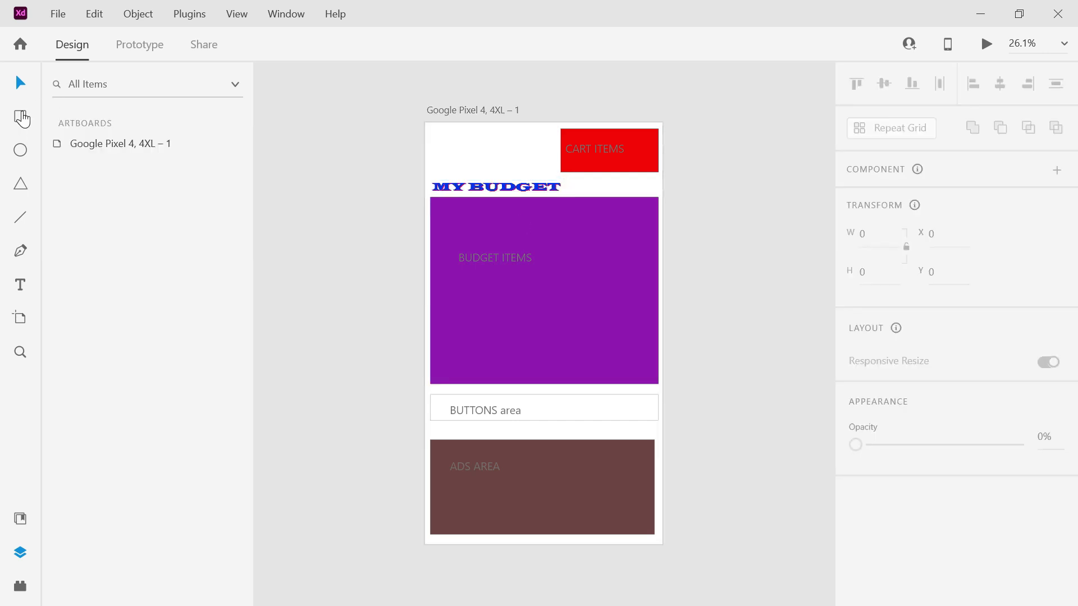
- Draw a rectangle about 335 by 199 in the artboard's upper-left corner and fill it with green #58AF1E
click(22, 117)
mouse_move(433, 131)
mouse_down()
mouse_move(547, 169)
mouse_move(504, 173)
mouse_up()
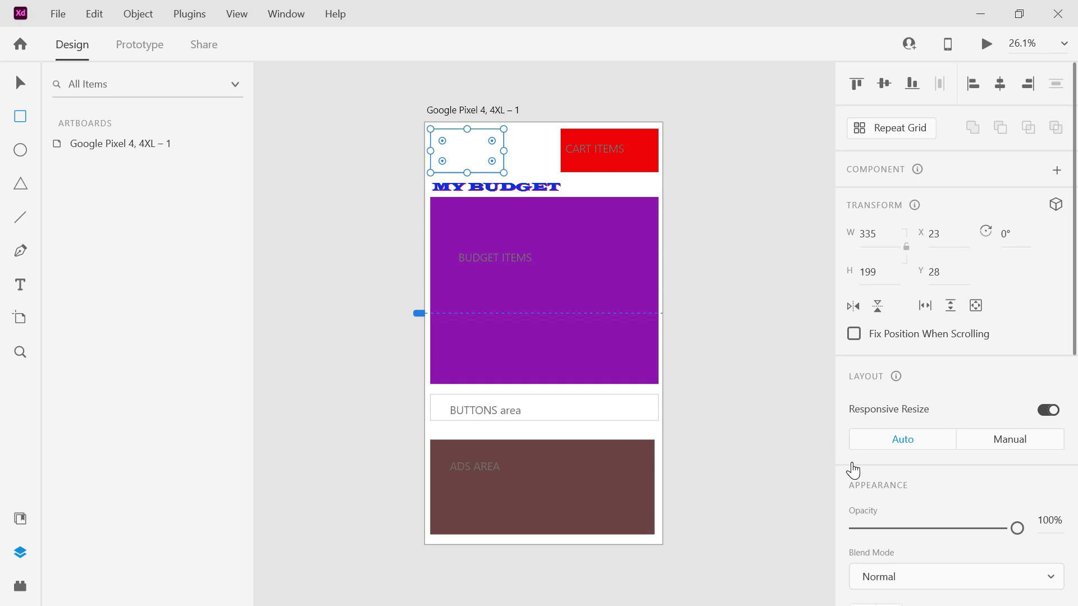
drag(1075, 344, 1075, 466)
click(891, 437)
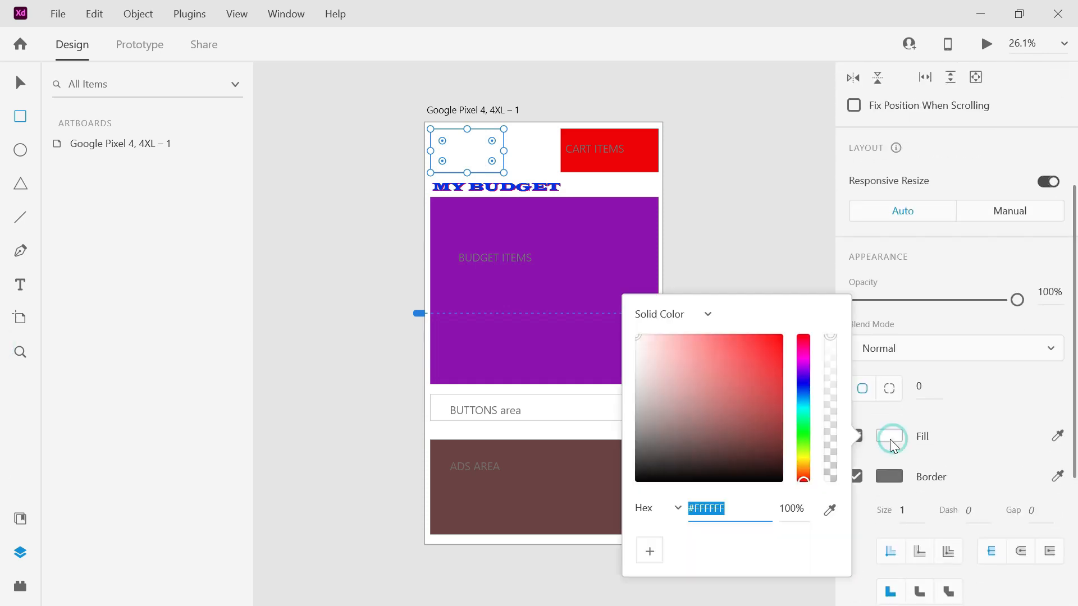
click(804, 443)
drag(741, 414, 758, 382)
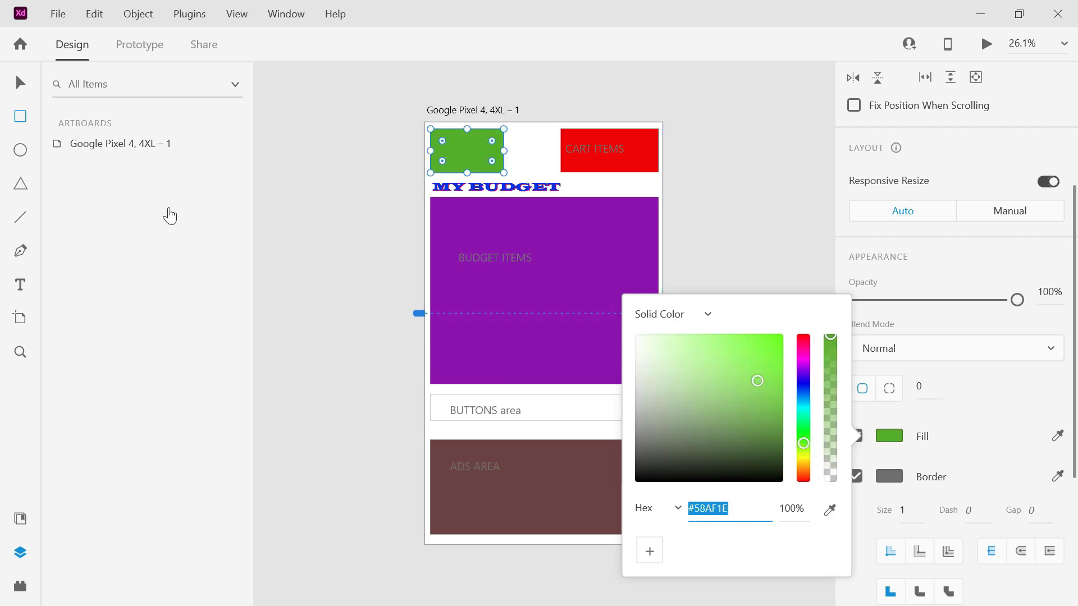
- Add a LOGO text label on the green rectangle and widen its text box to about 274 to fit one line
click(28, 294)
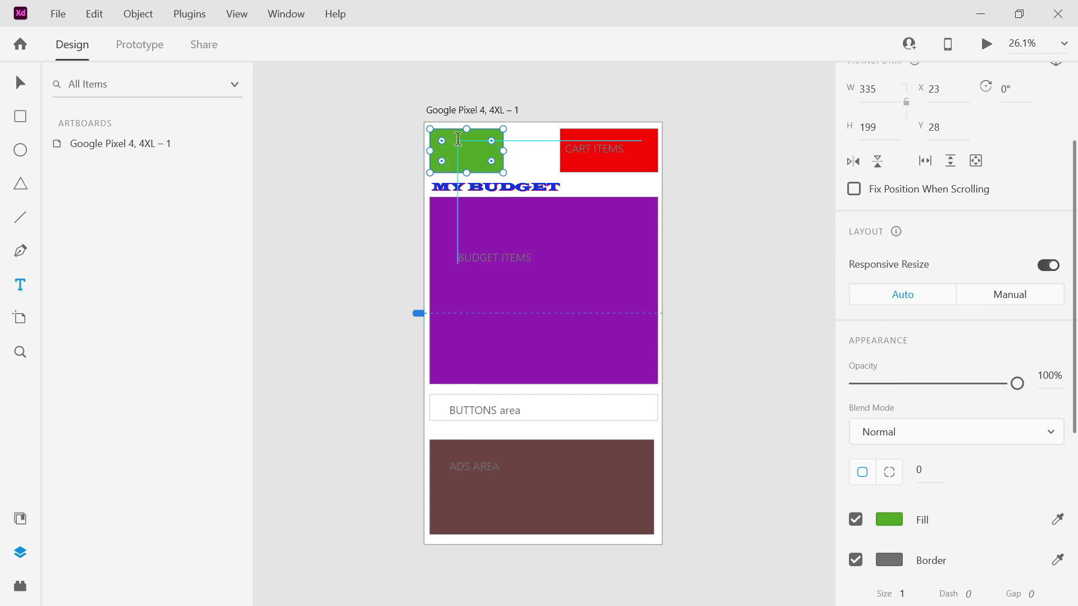
drag(449, 141, 496, 170)
text(LOGO)
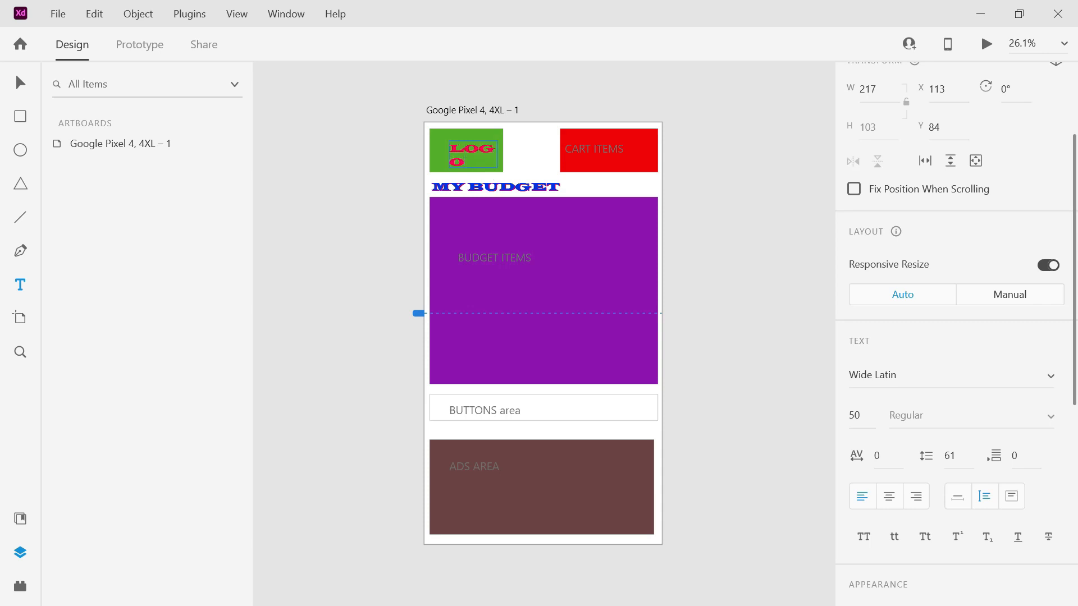
click(26, 83)
drag(445, 151, 437, 151)
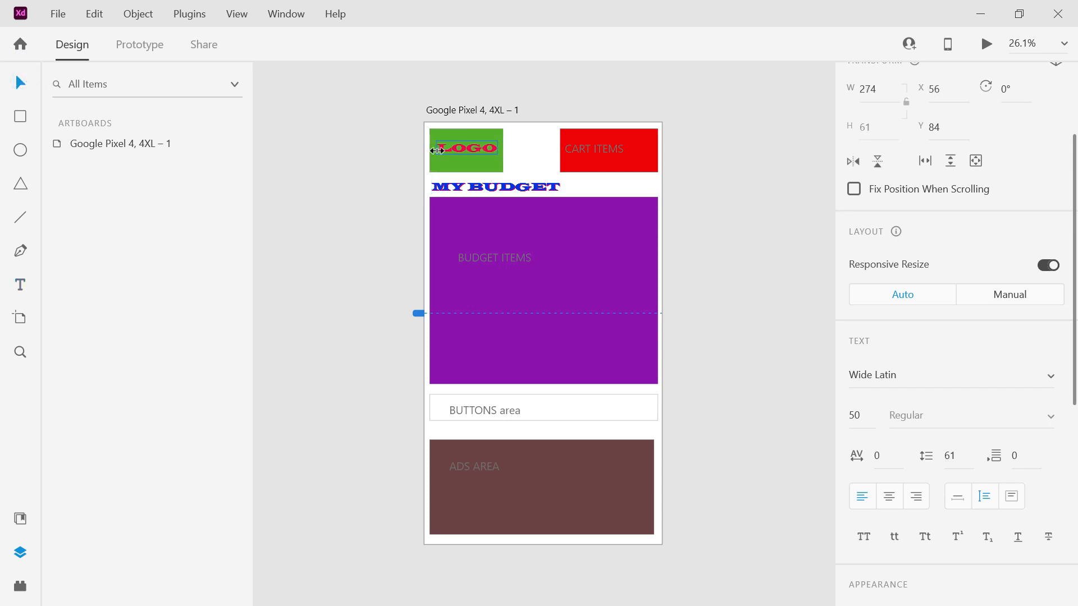
click(778, 85)
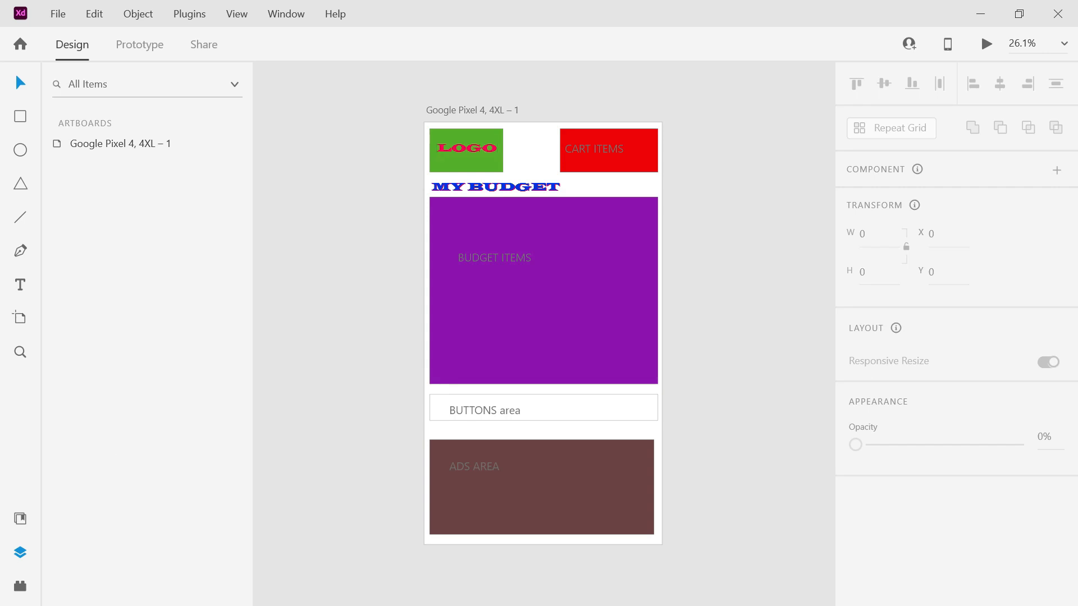
- Launch Adobe Illustrator 2020
key(super)
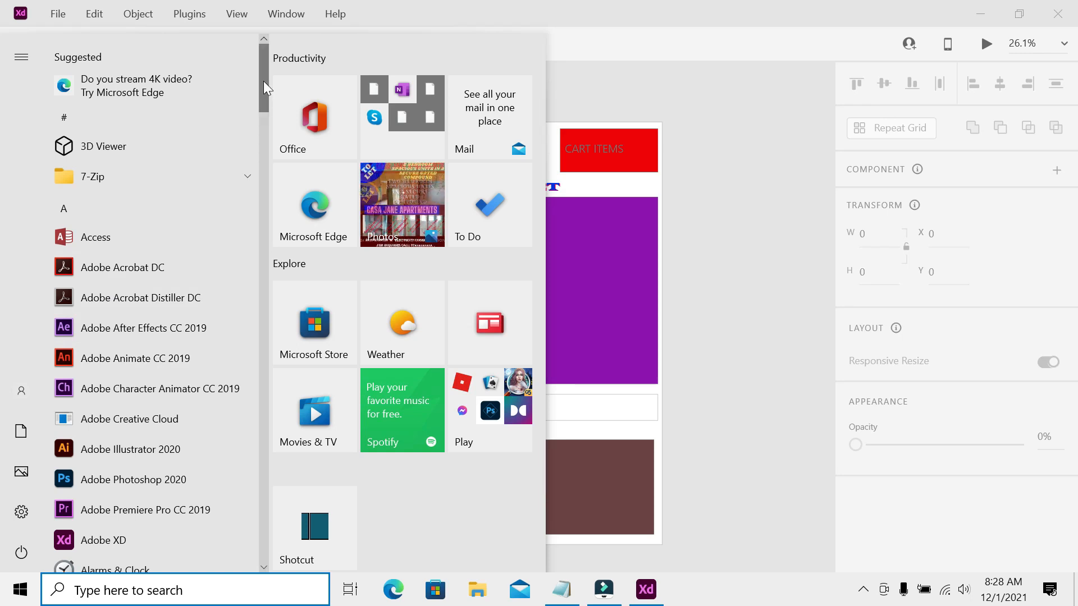
scroll(266, 95, down, 5)
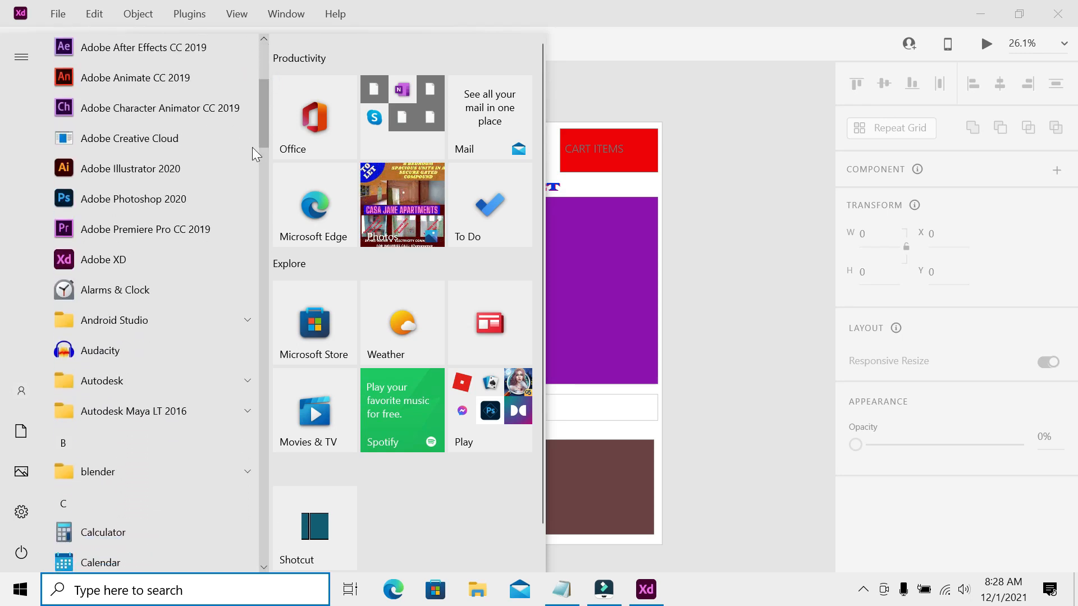
click(165, 170)
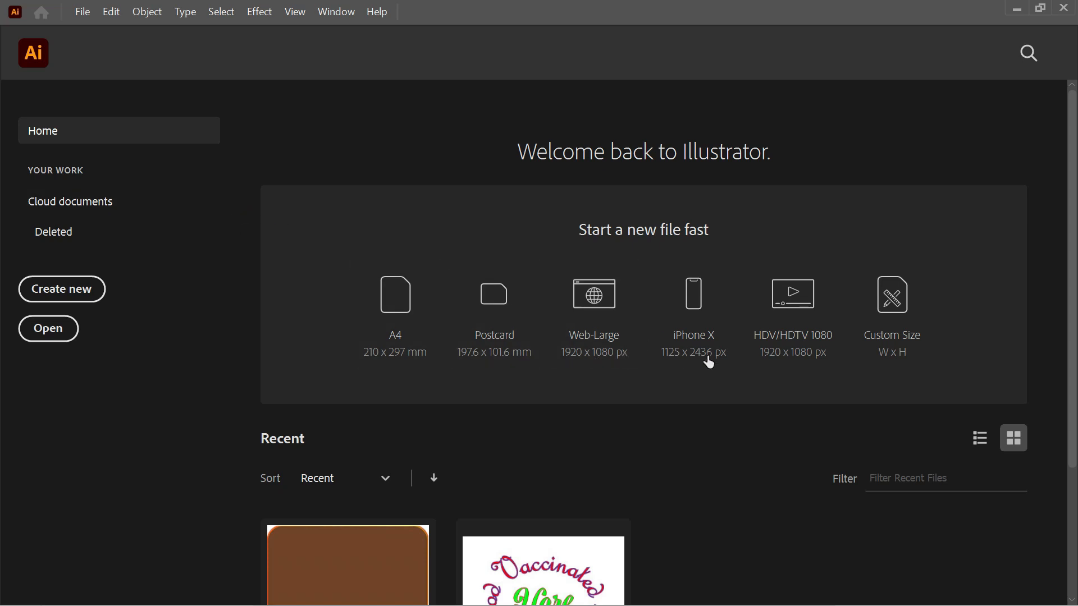
- Create a new 512 x 512 px RGB document named "budget app logo"
click(83, 295)
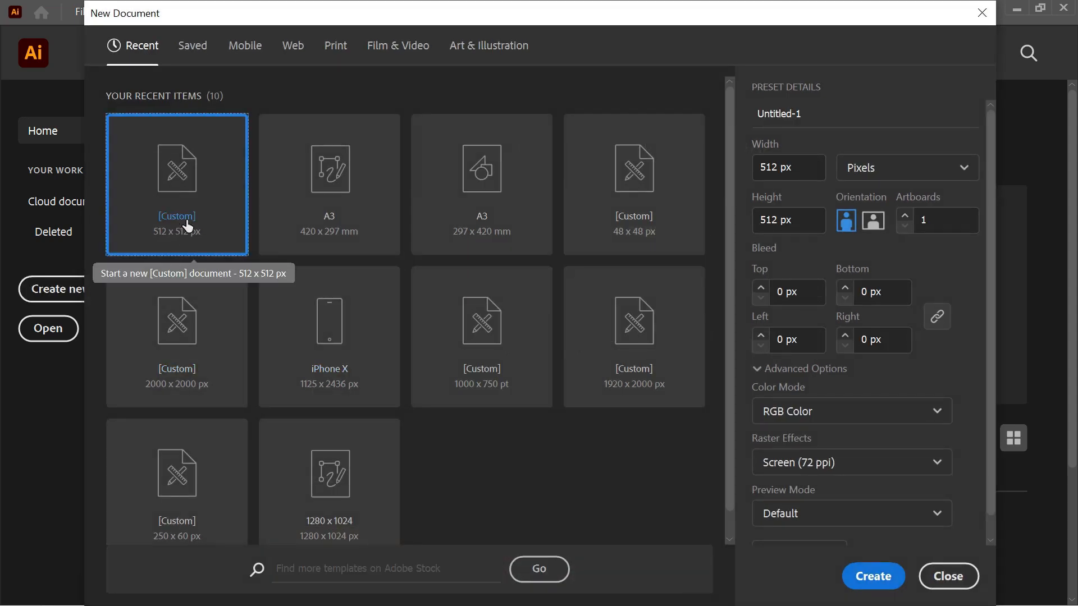
click(813, 113)
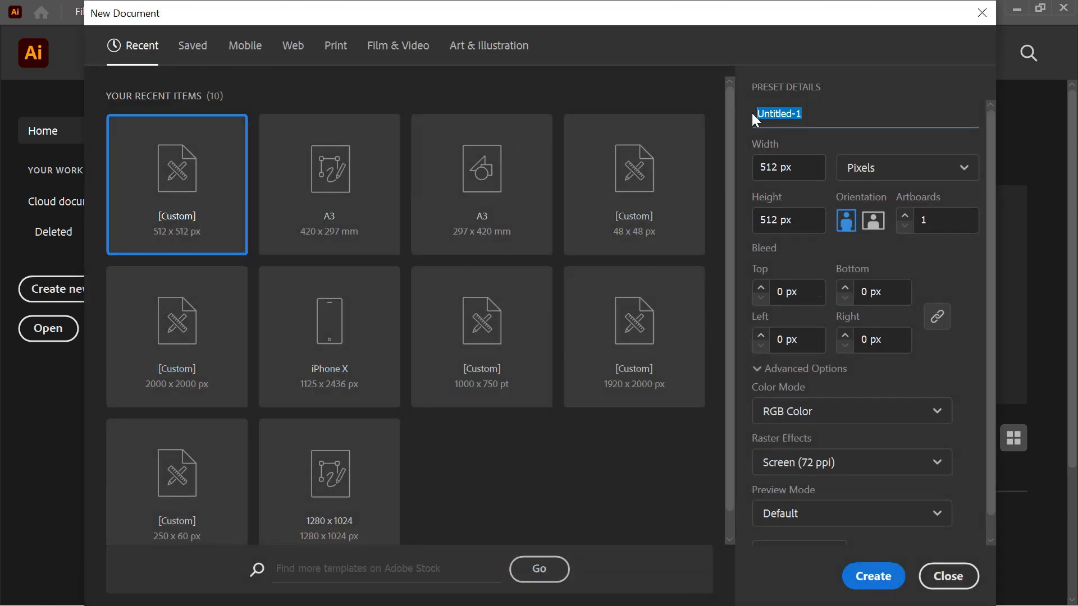
text(bu)
click(773, 113)
click(770, 114)
text(dget app logo)
click(873, 578)
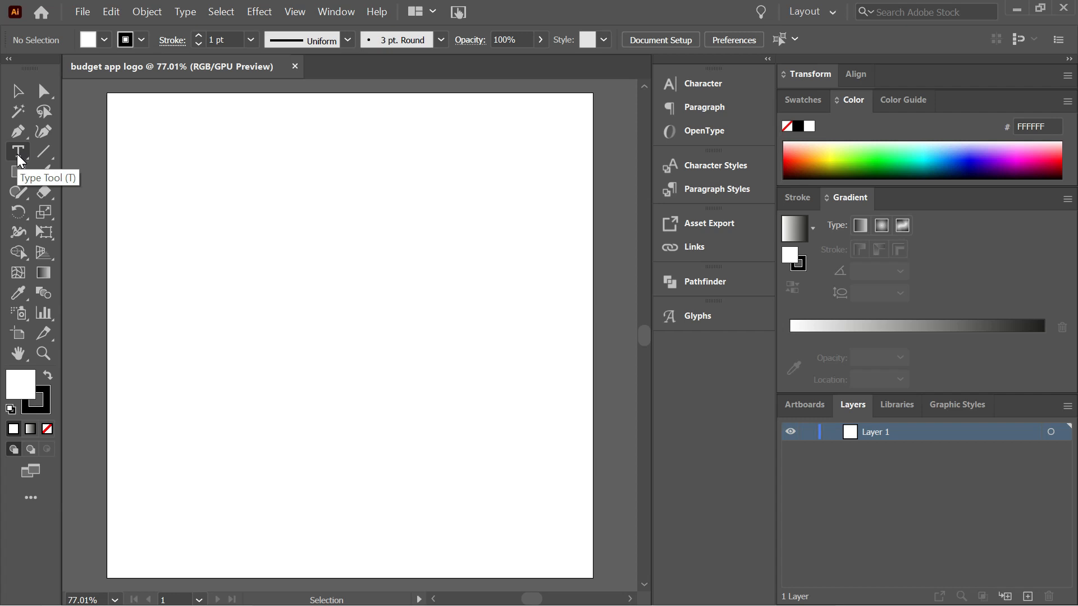
- Draw an area text frame on the left half of the artboard containing the letter B
click(20, 160)
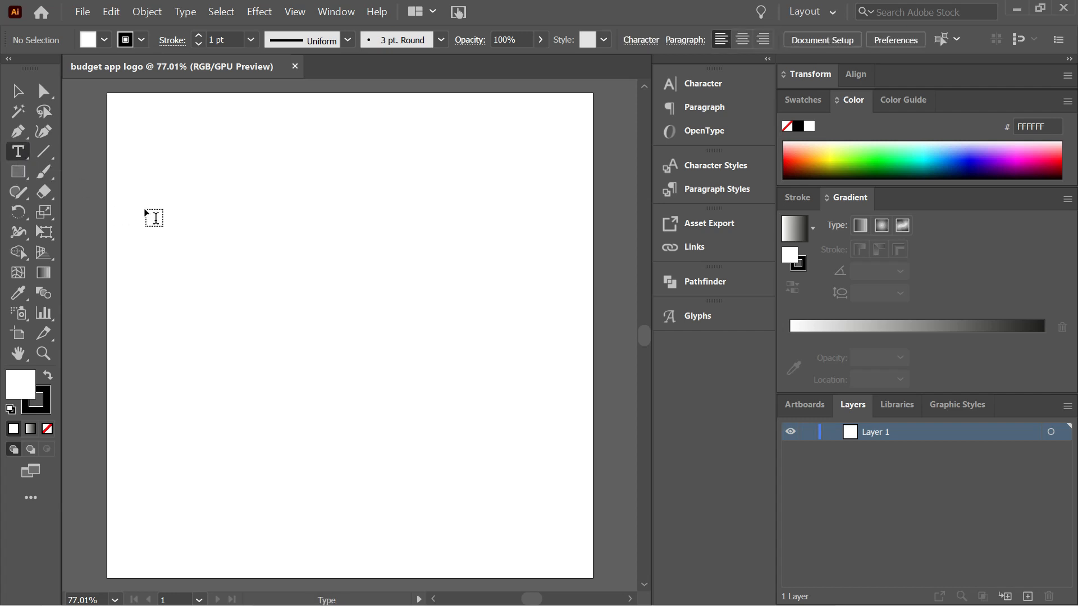
drag(142, 181, 363, 525)
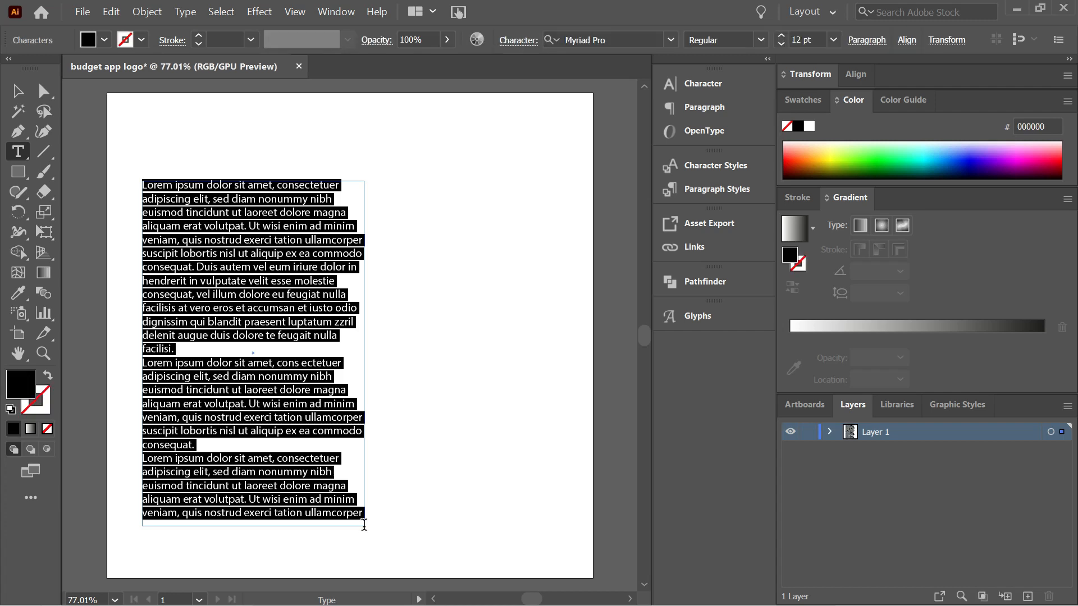
text(B)
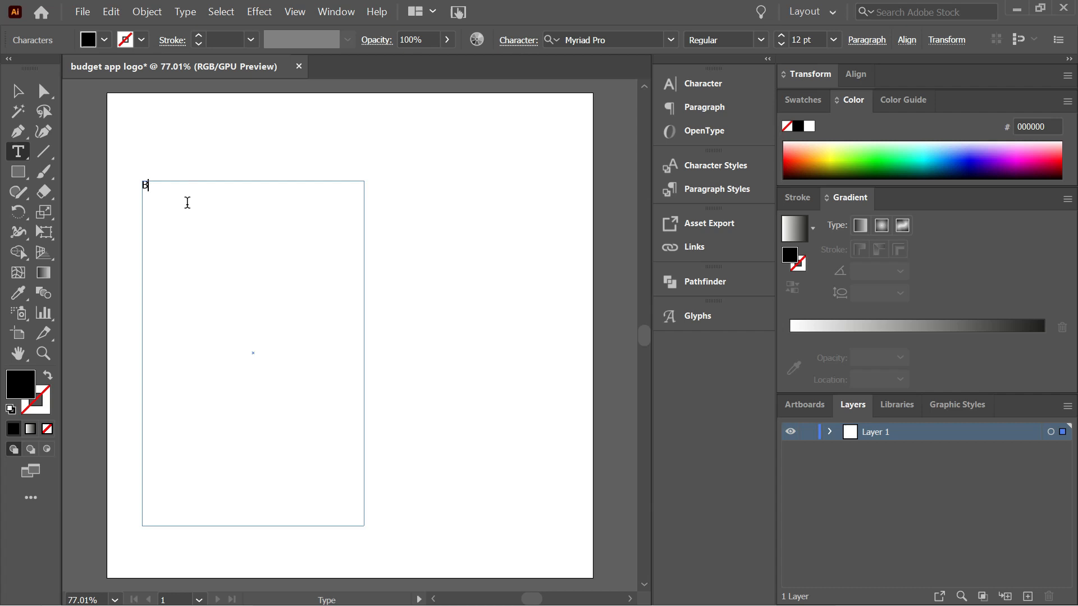
- Set the letter B's font size to 200 pt
key(ctrl+a)
click(833, 40)
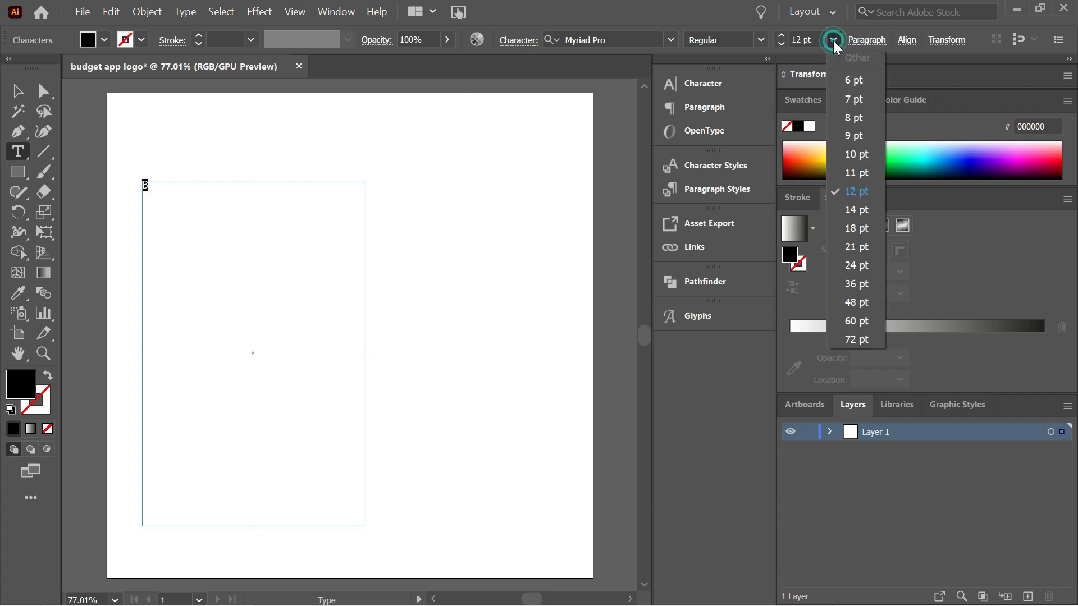
click(854, 339)
drag(804, 40, 793, 44)
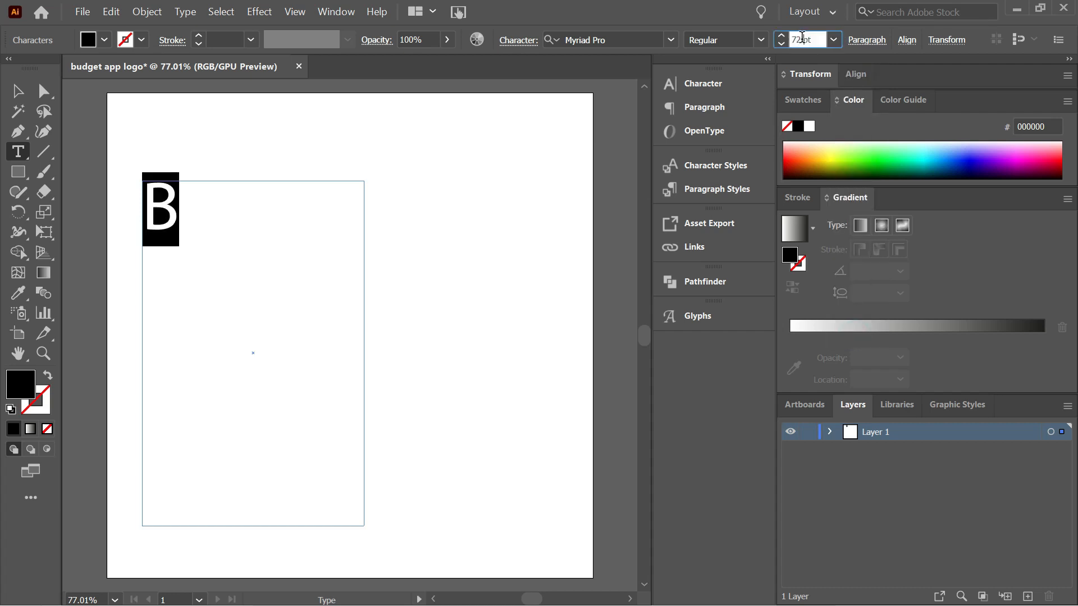
text(2)
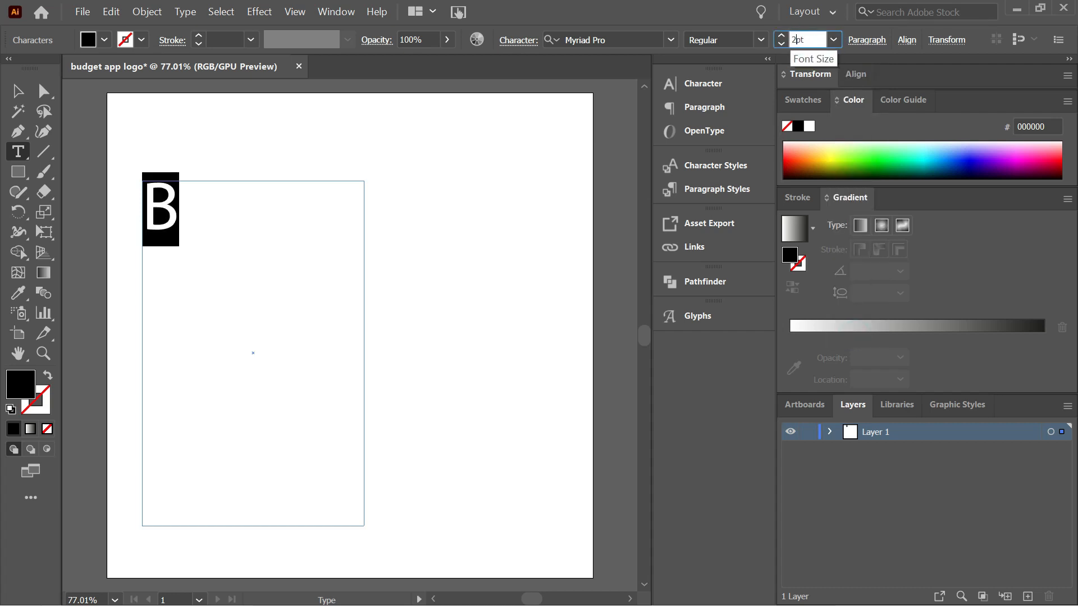
key(Return)
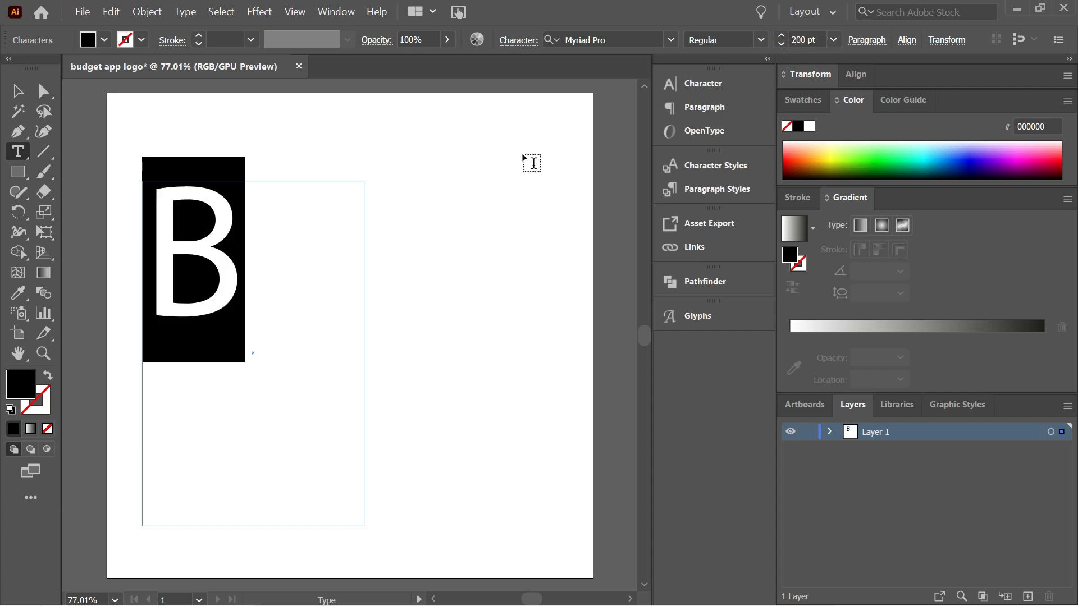
- Shrink the text frame closely around the letter B and move it to the upper middle of the artboard
click(17, 91)
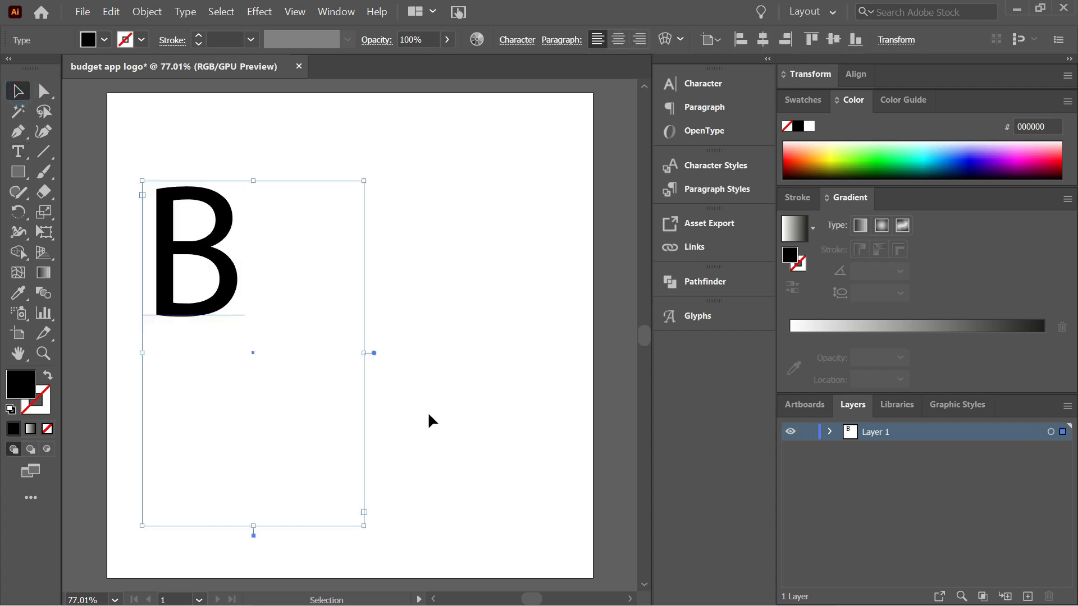
drag(363, 528, 258, 331)
click(331, 383)
drag(196, 247, 326, 264)
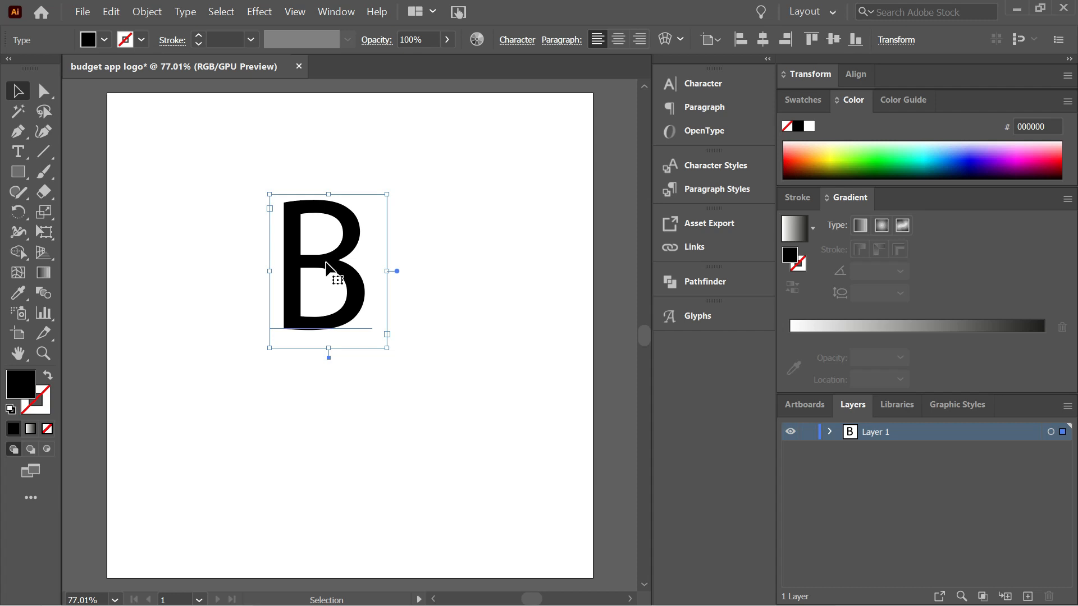
click(248, 287)
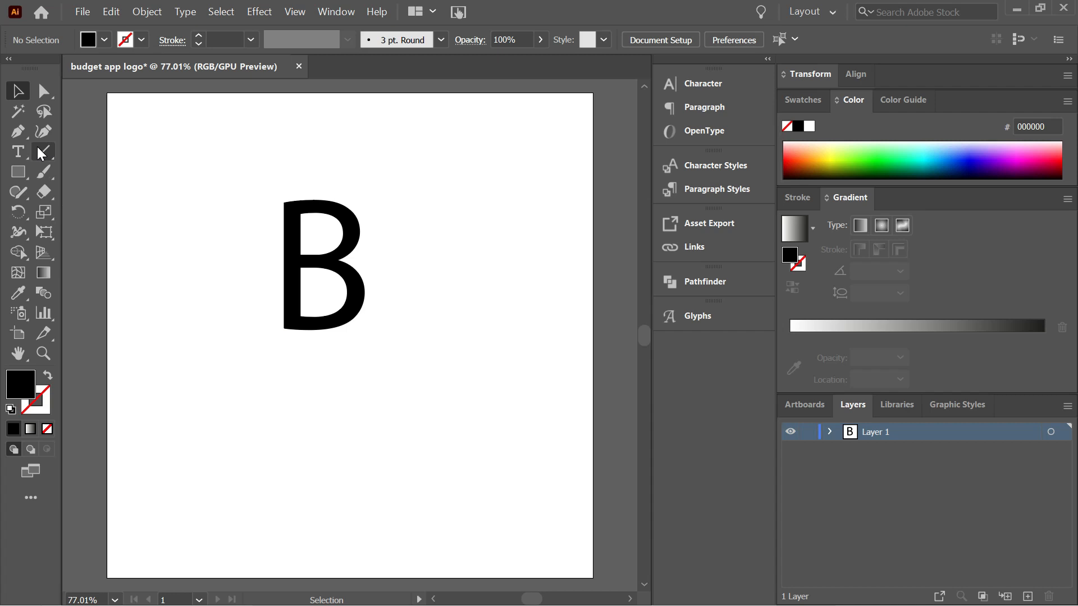
- Add a lowercase d in a new text frame left of the B and shrink the frame around the letter
click(13, 154)
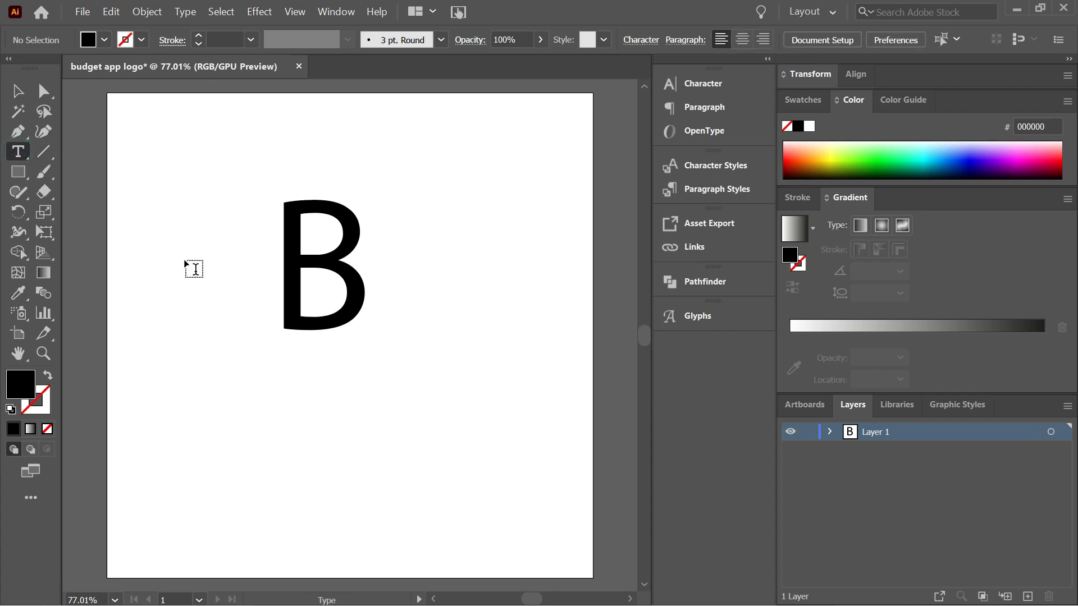
drag(159, 186, 256, 360)
key(ctrl+z)
drag(143, 198, 429, 474)
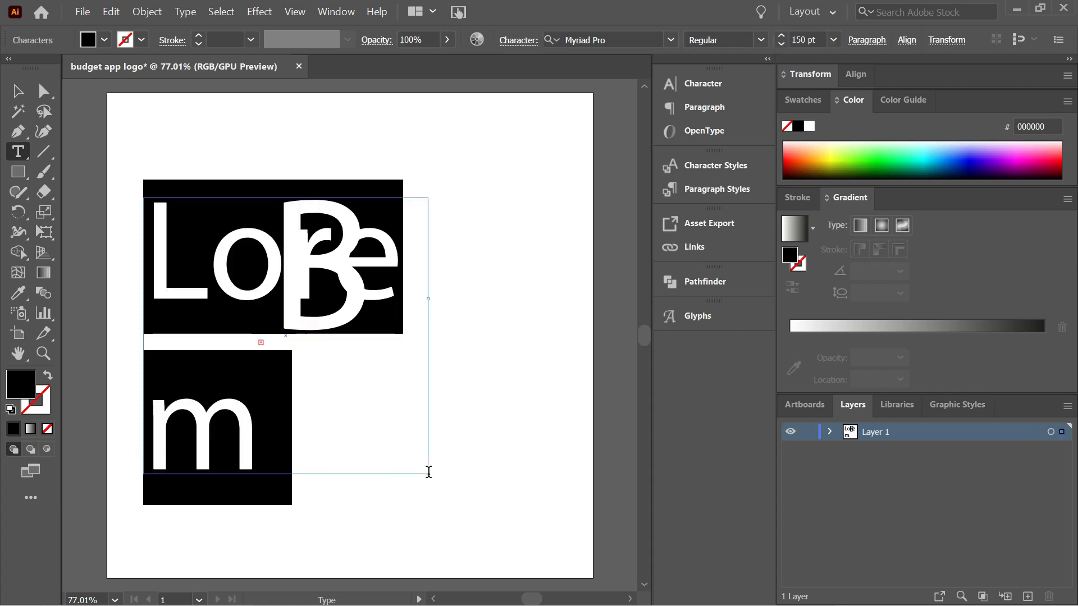
text(d)
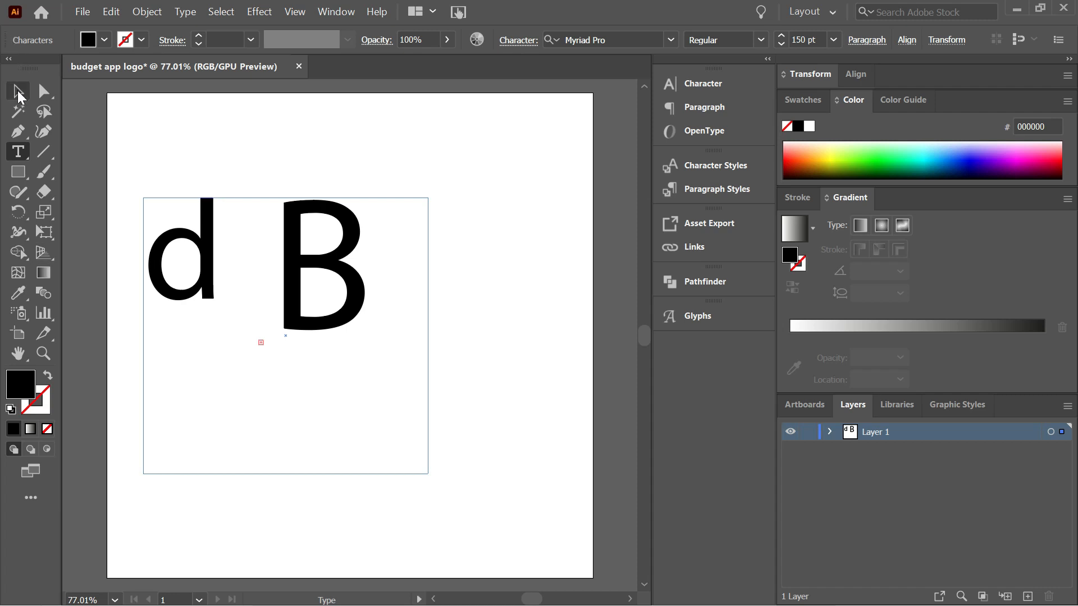
click(18, 92)
drag(428, 474, 265, 348)
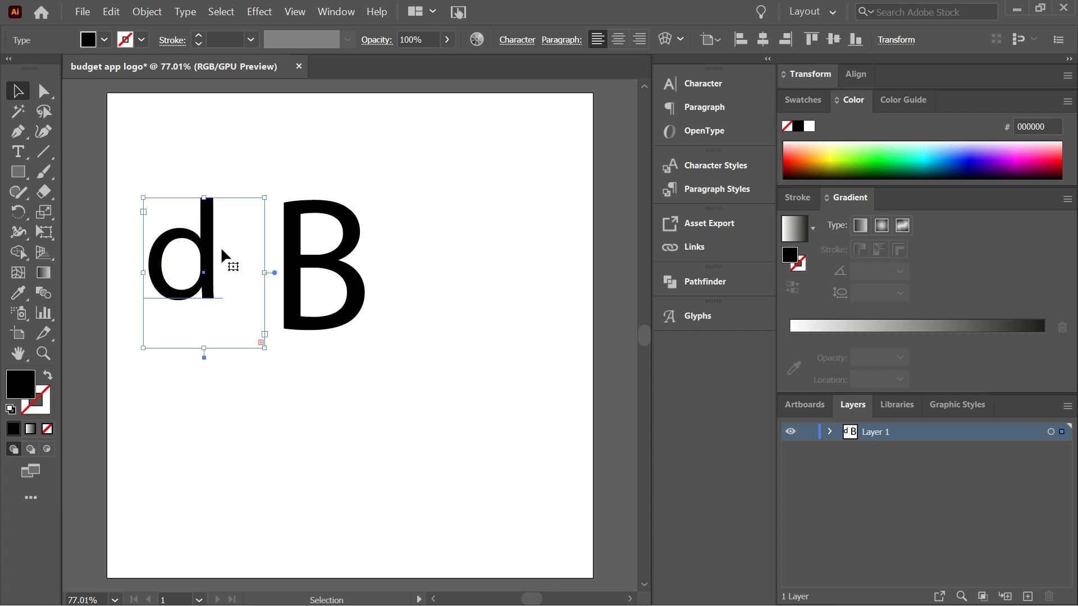
- Set the letter d's font size to 200 pt
click(19, 152)
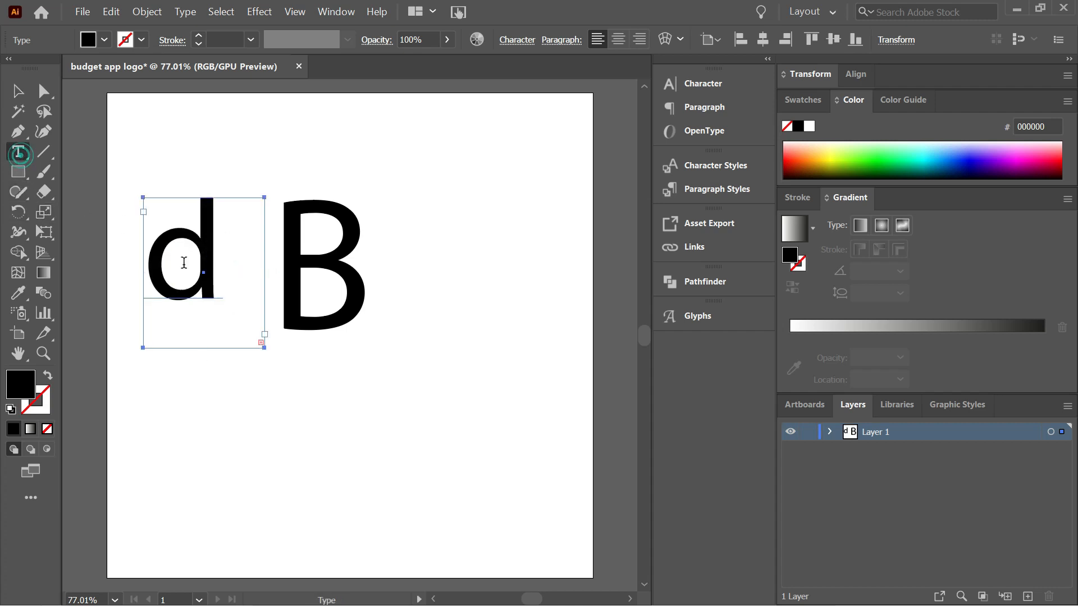
double_click(212, 278)
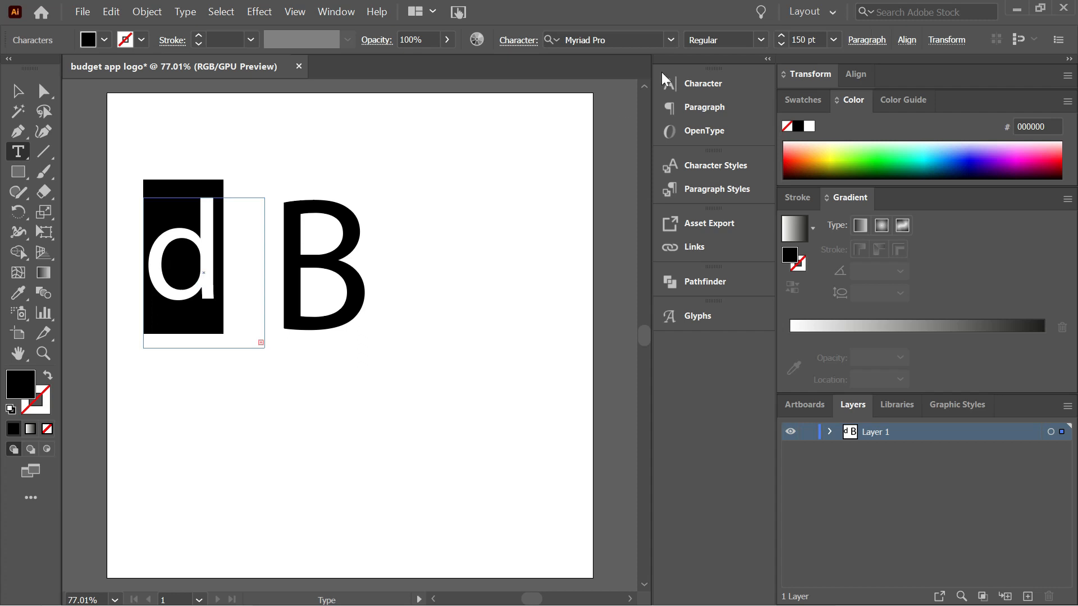
click(806, 34)
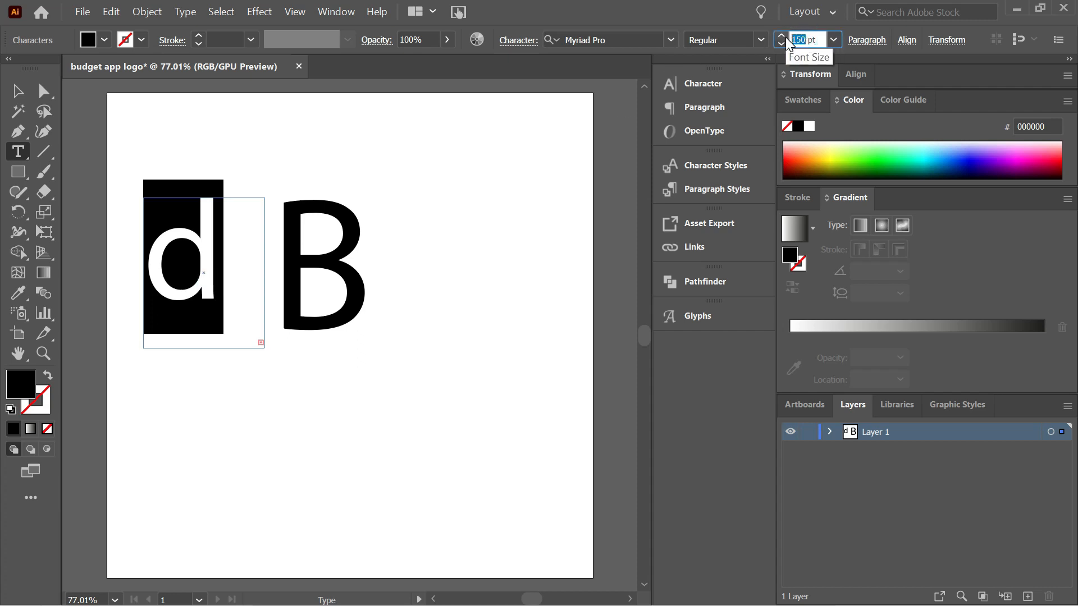
text(200)
key(Return)
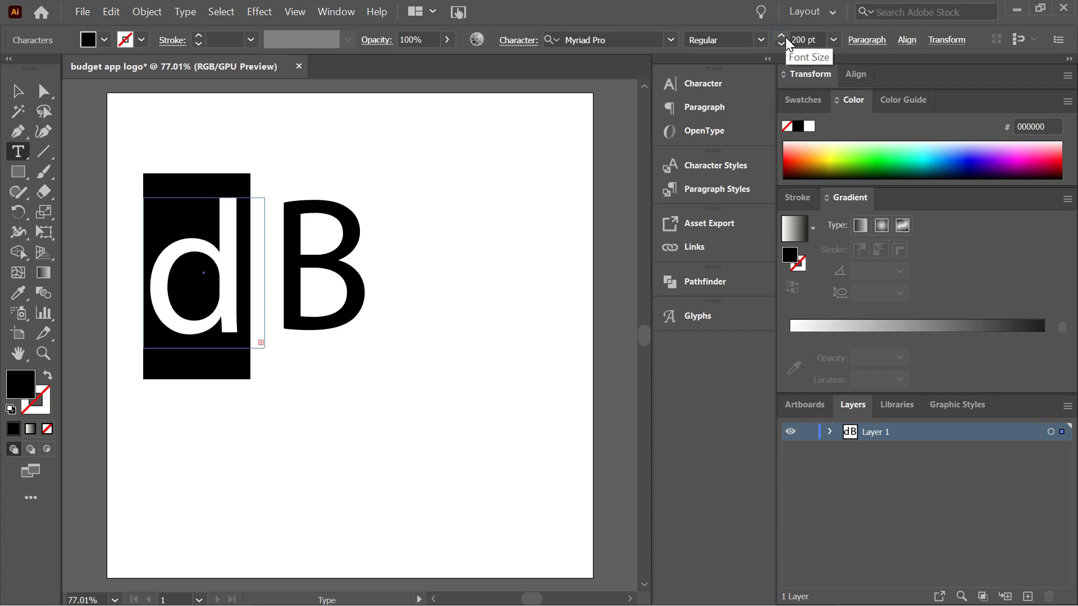
- Move the letter d over so its stem overlaps the stem of the B
click(17, 91)
drag(236, 263, 293, 259)
click(424, 285)
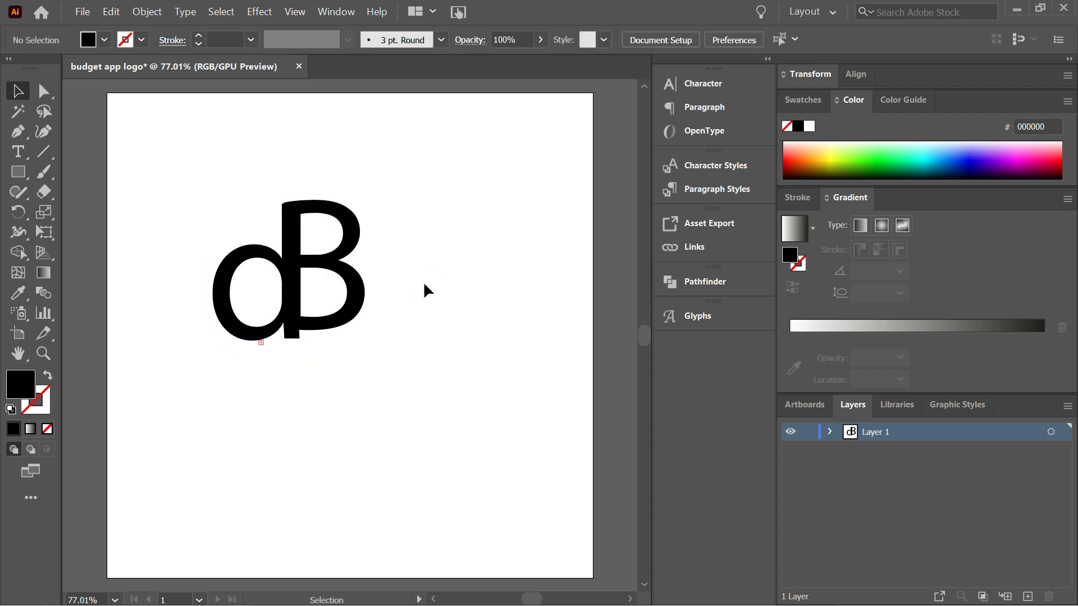
- Fill the letter B with dark blue 1300A6
click(360, 286)
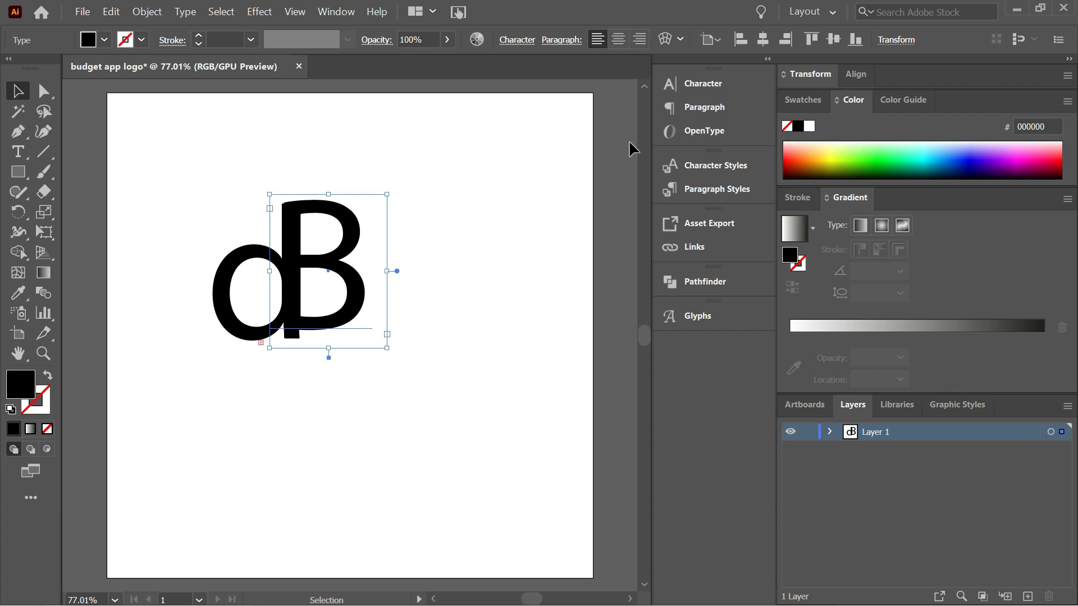
click(811, 167)
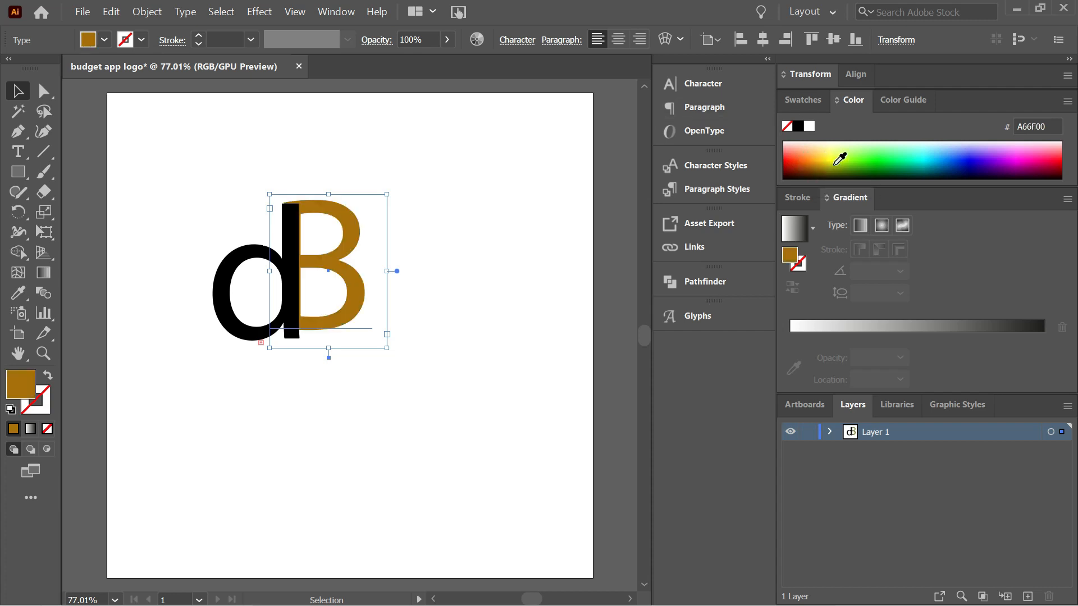
click(973, 165)
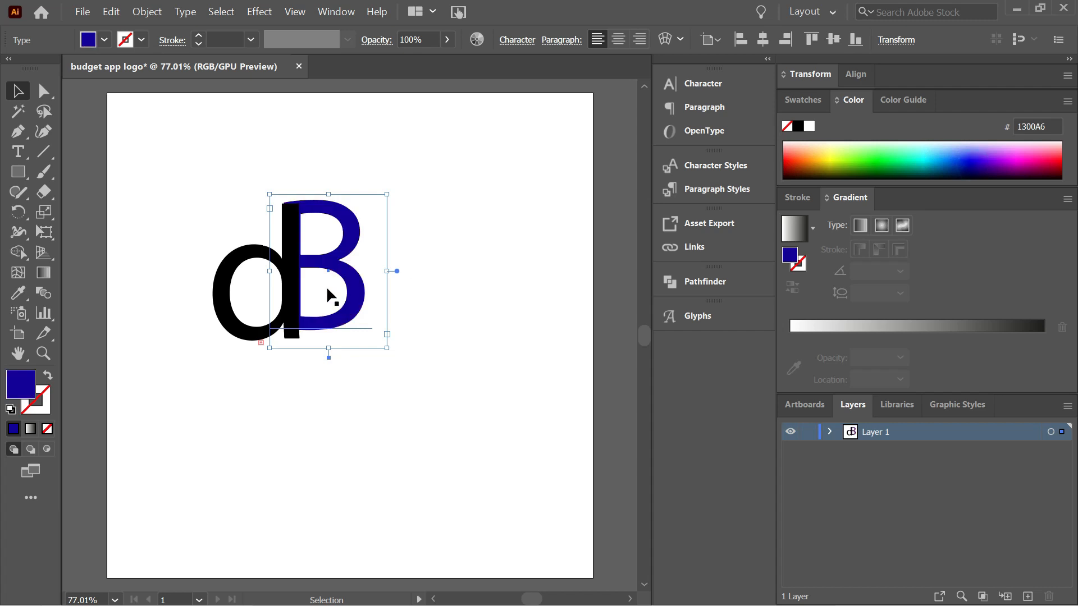
- Fill the letter d with dark blue 00019B and shift it slightly to line up with the B
click(244, 335)
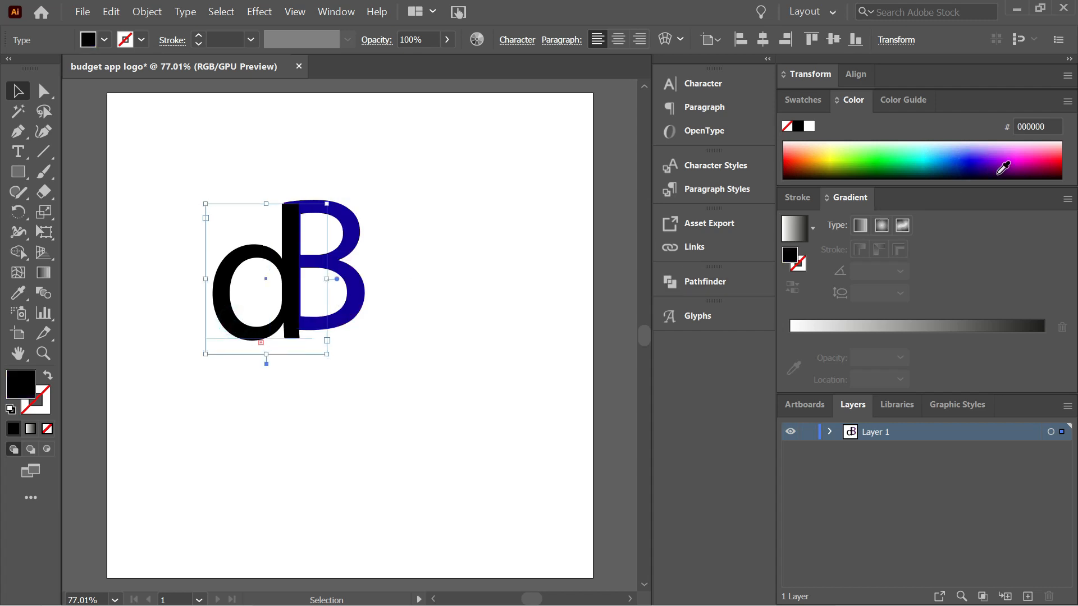
click(1036, 163)
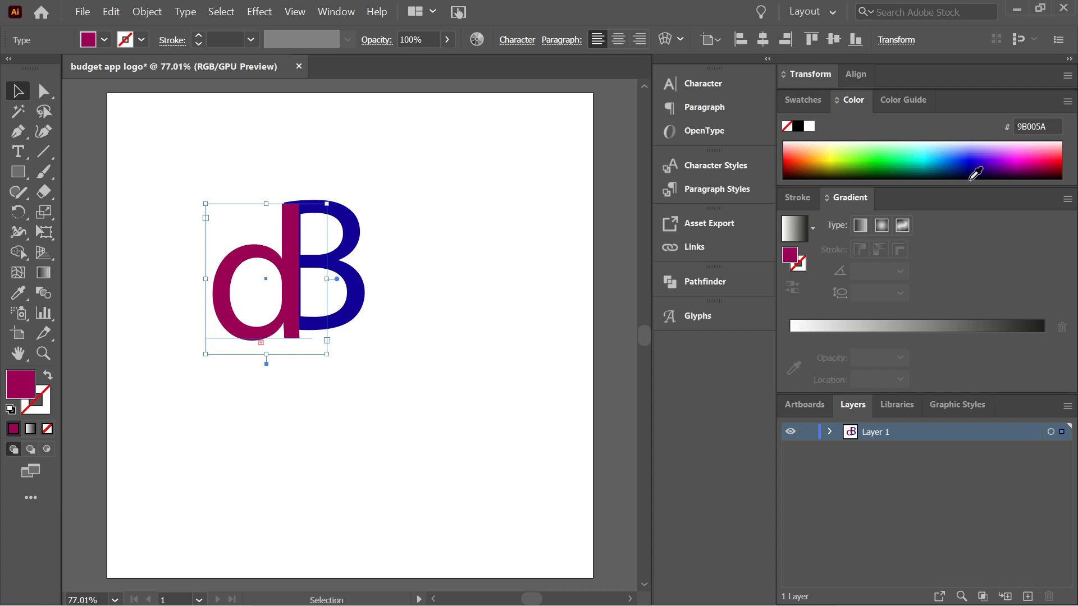
click(971, 162)
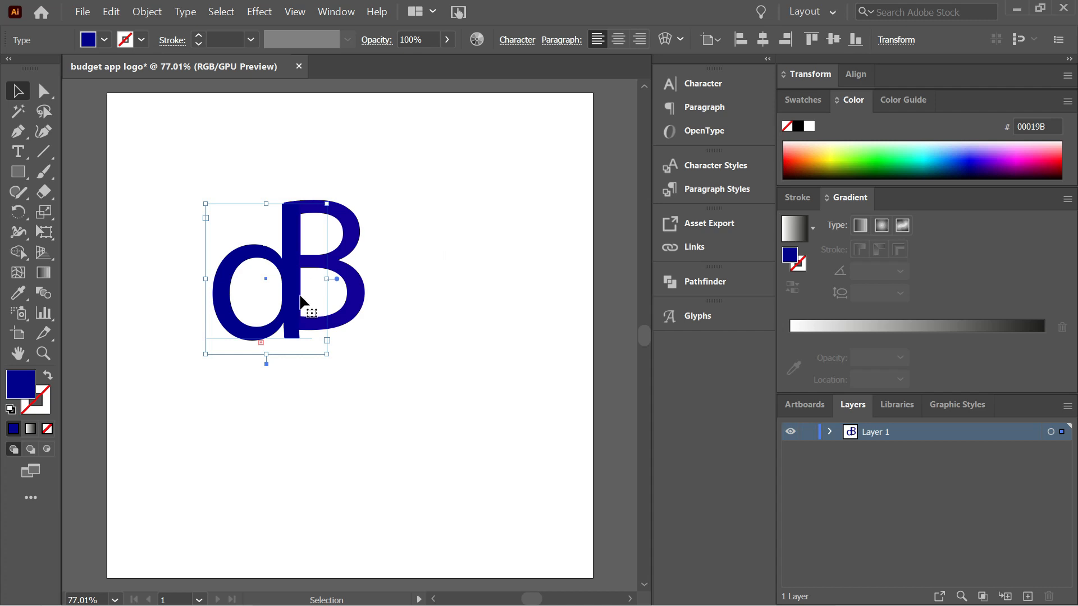
drag(289, 294, 287, 291)
- Select both letters, scale them uniformly to 200%, and move them to the middle of the artboard
click(305, 317)
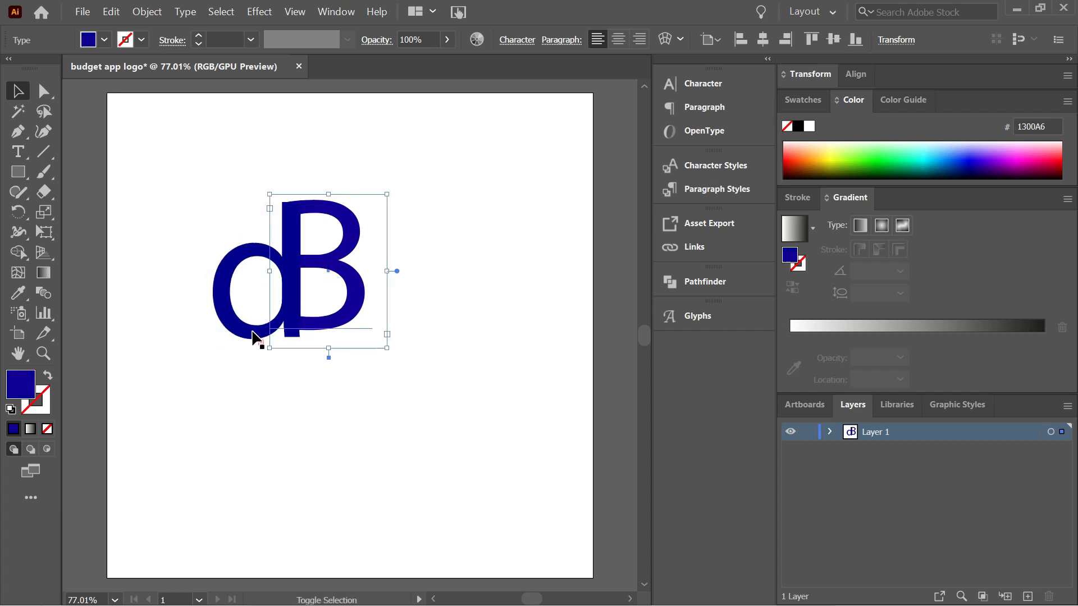
shift+click(252, 331)
drag(387, 355, 425, 444)
key(ctrl+z)
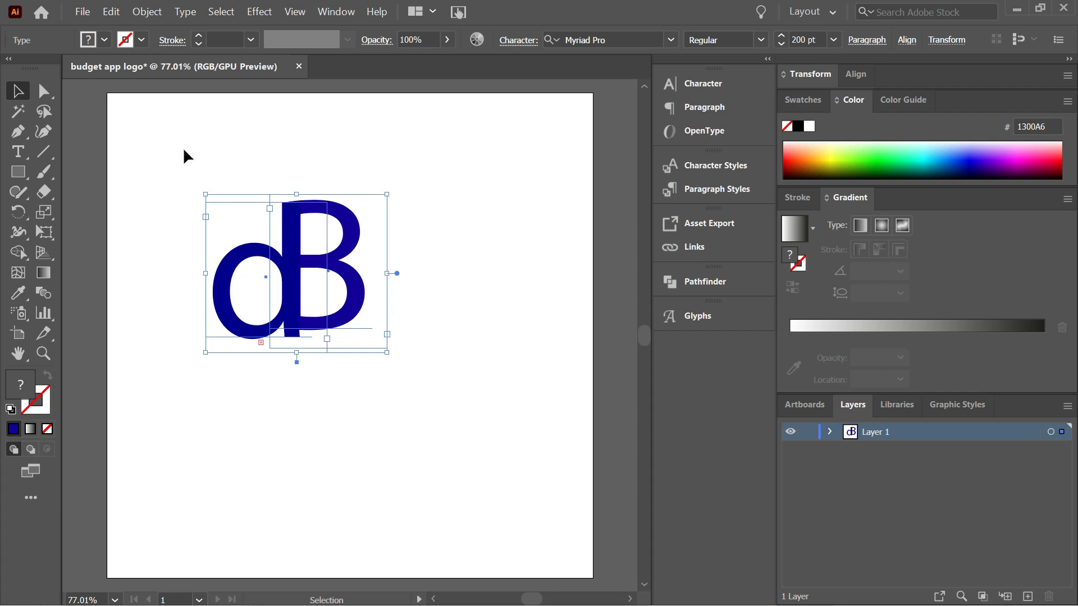
right_click(254, 276)
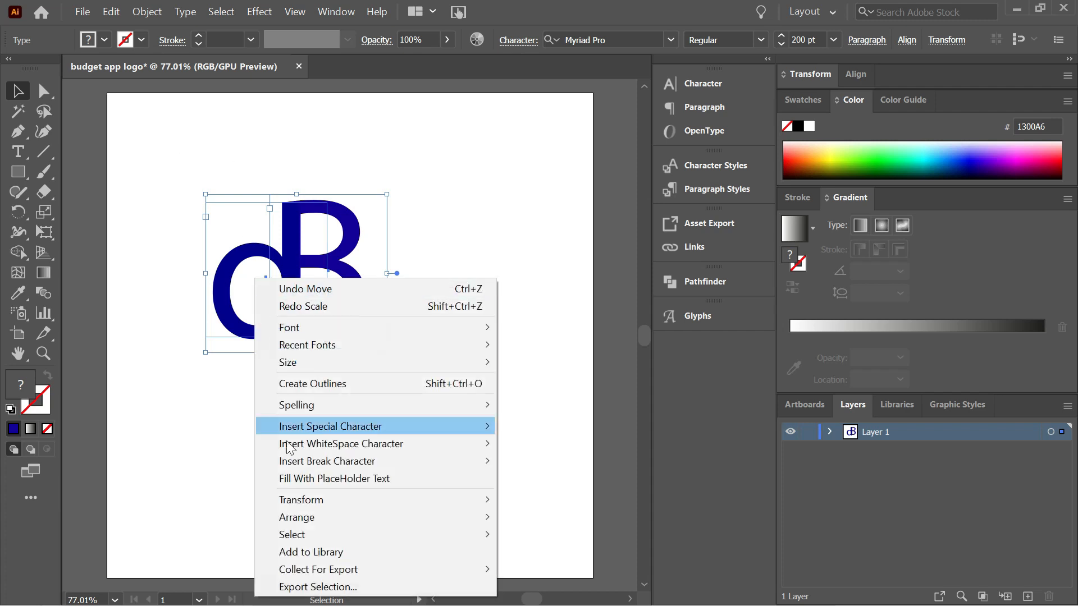
mouse_move(311, 506)
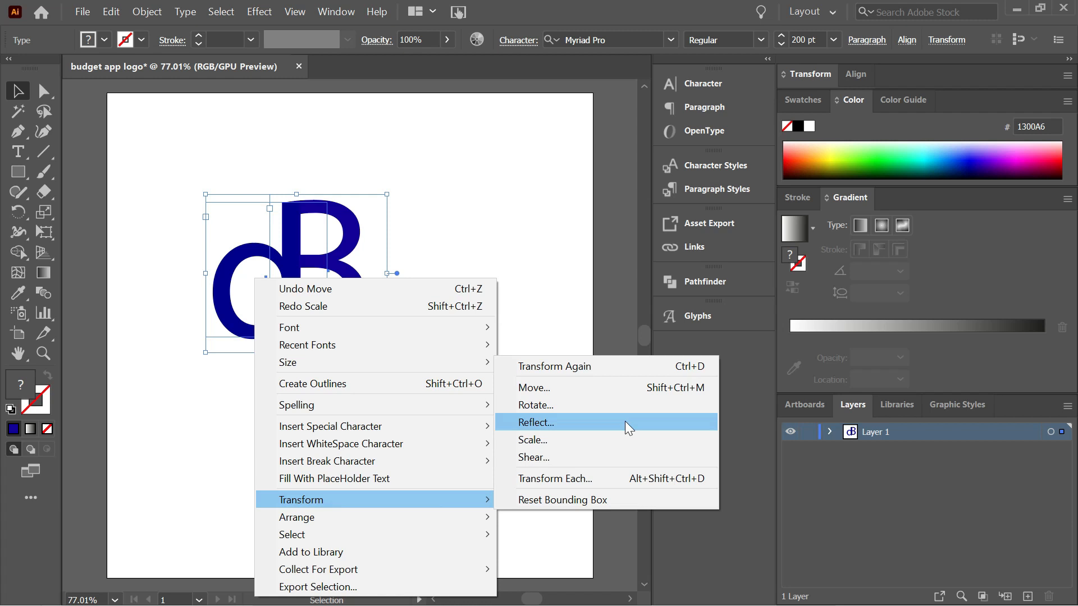
click(589, 439)
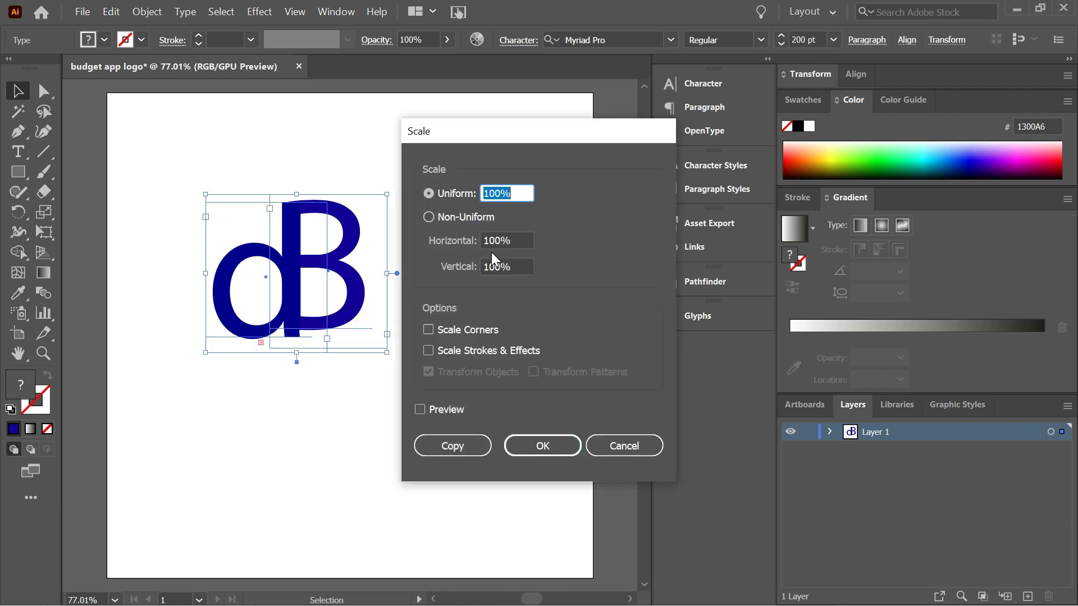
click(489, 191)
key(BackSpace)
text(2)
click(525, 444)
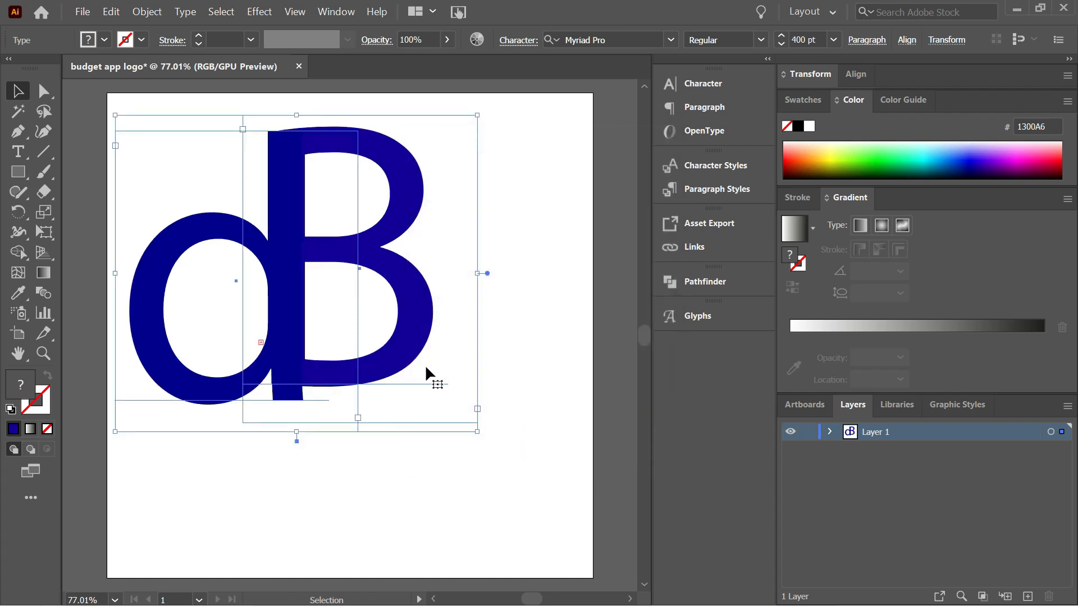
drag(404, 347, 452, 414)
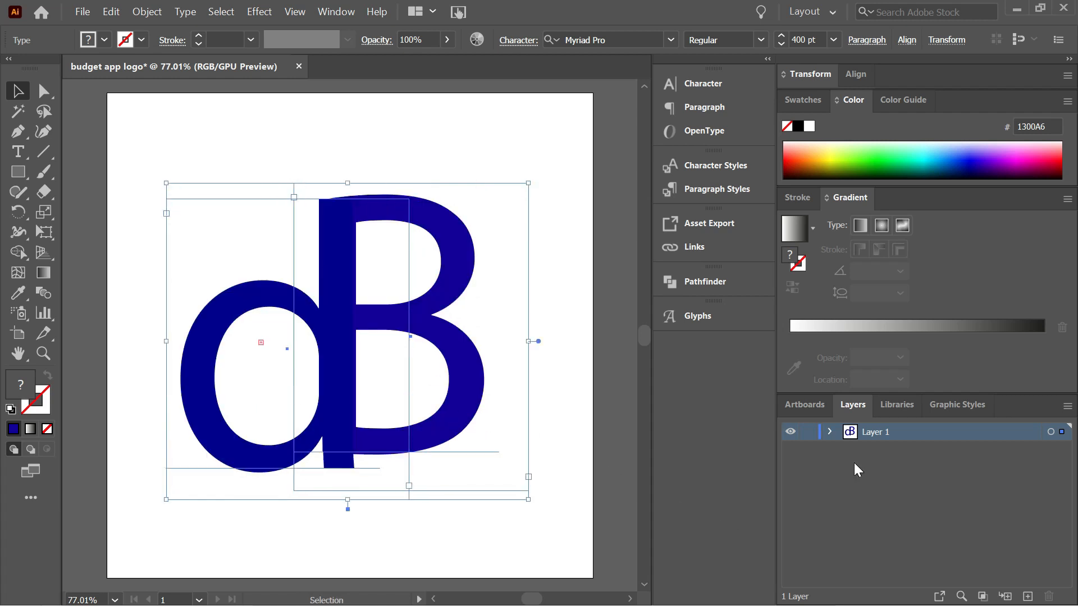
- Rename Layer 1 as letters
double_click(878, 432)
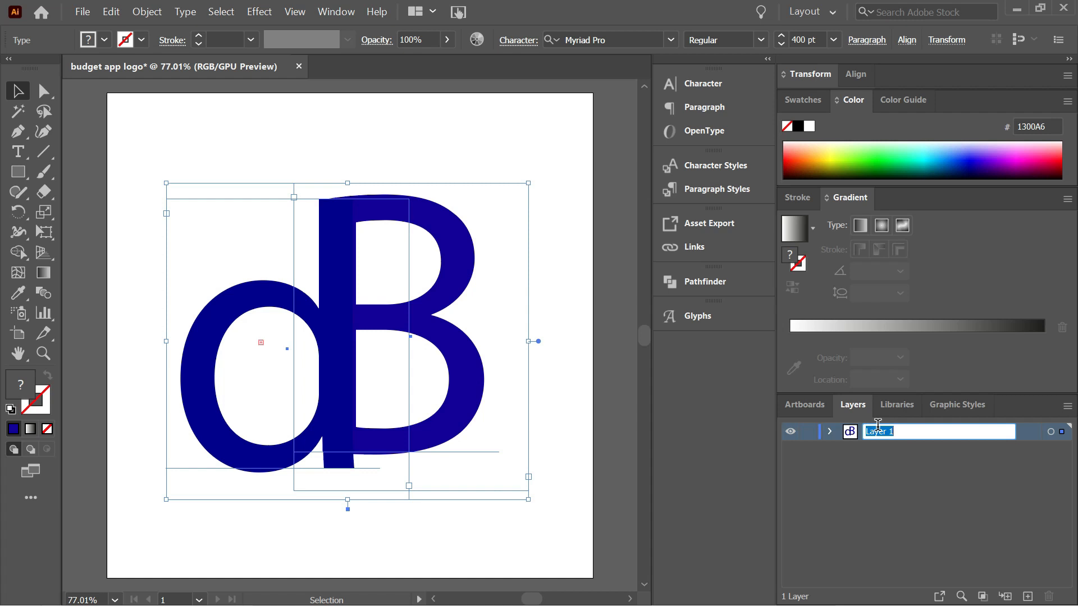
key(BackSpace)
key(Return)
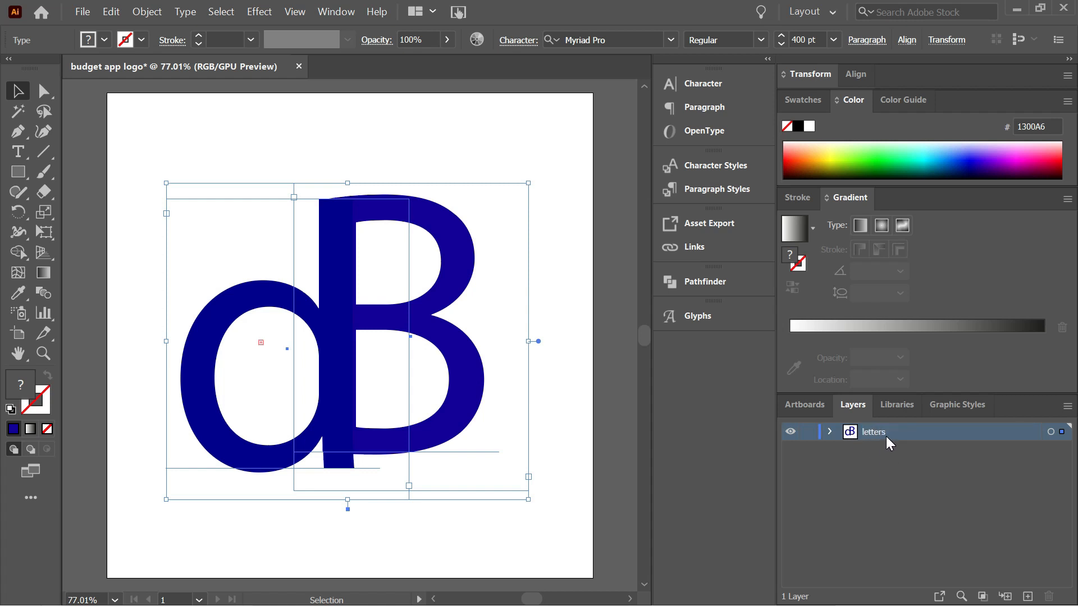
- Paste a copy of both letters slightly offset over the originals and fill it with light blue 0BB1FF
key(ctrl)
key(ctrl+v)
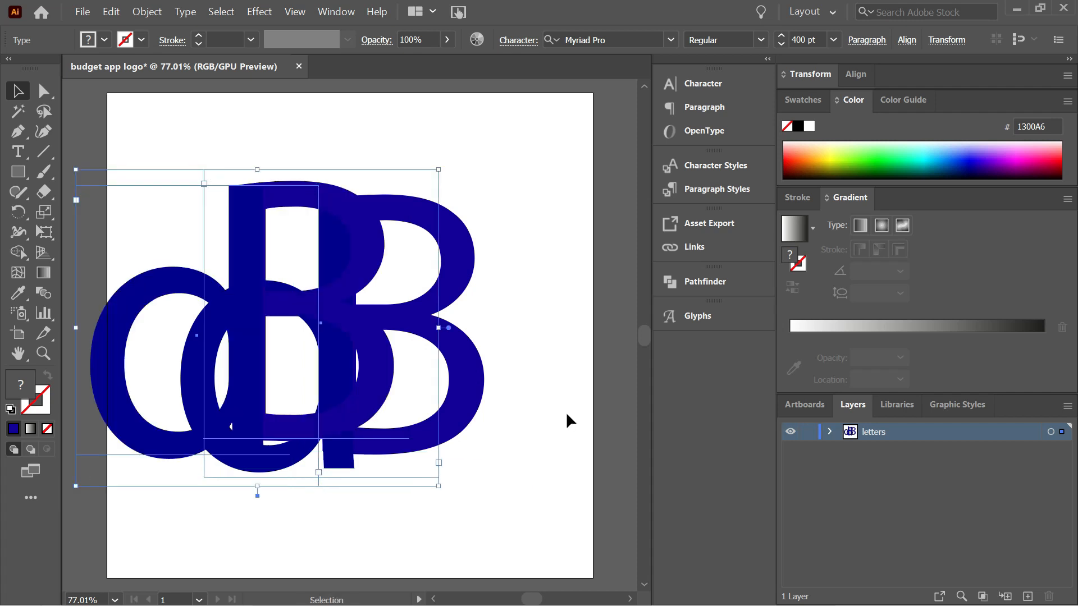
drag(242, 299, 338, 307)
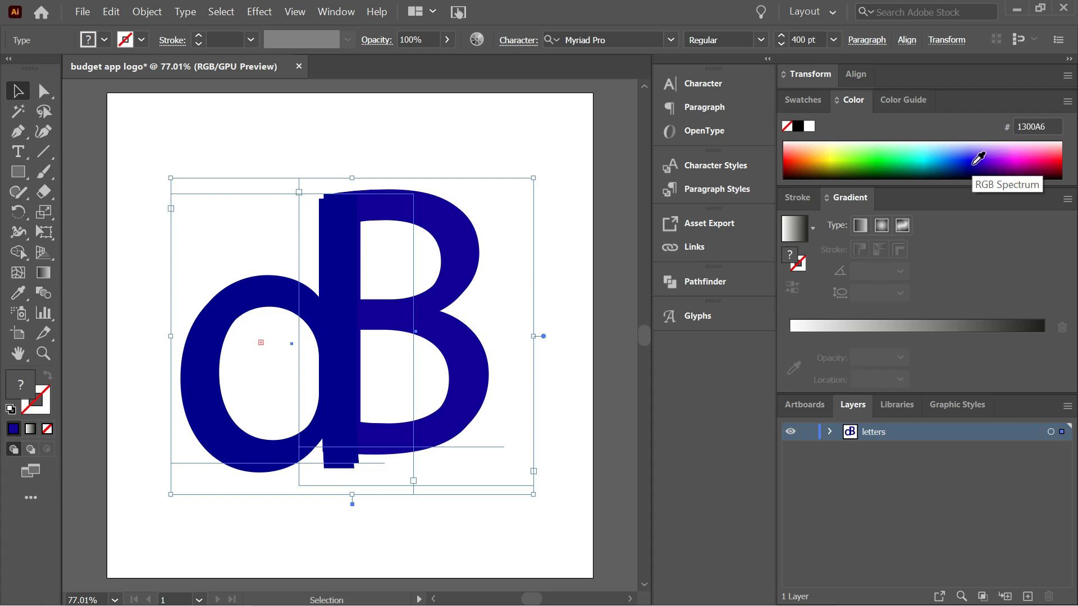
click(936, 157)
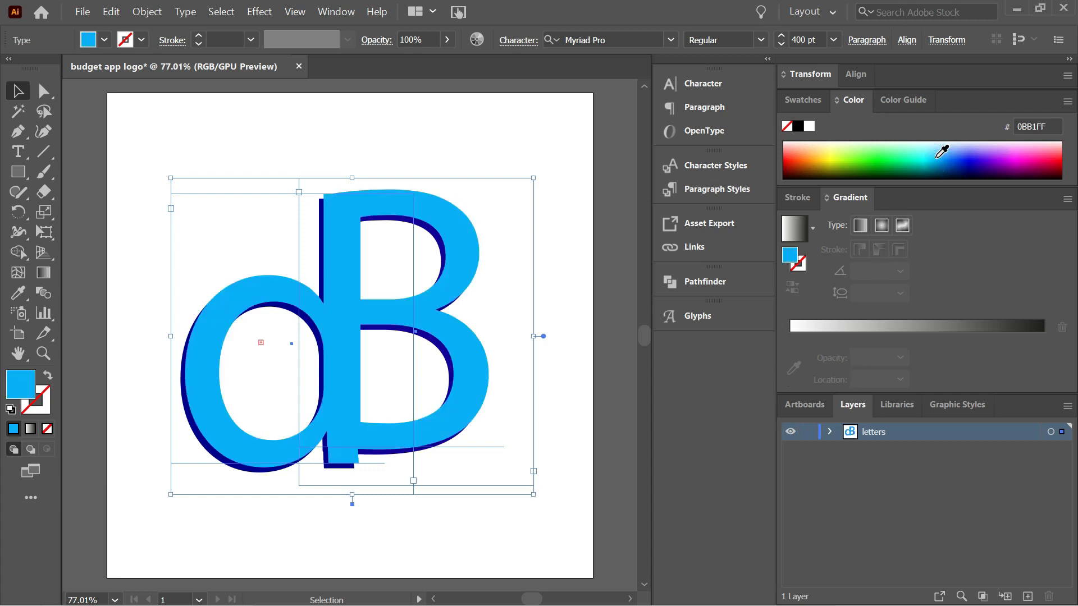
- Send the light blue copy of the letters behind both dark blue letters
right_click(342, 302)
mouse_move(449, 530)
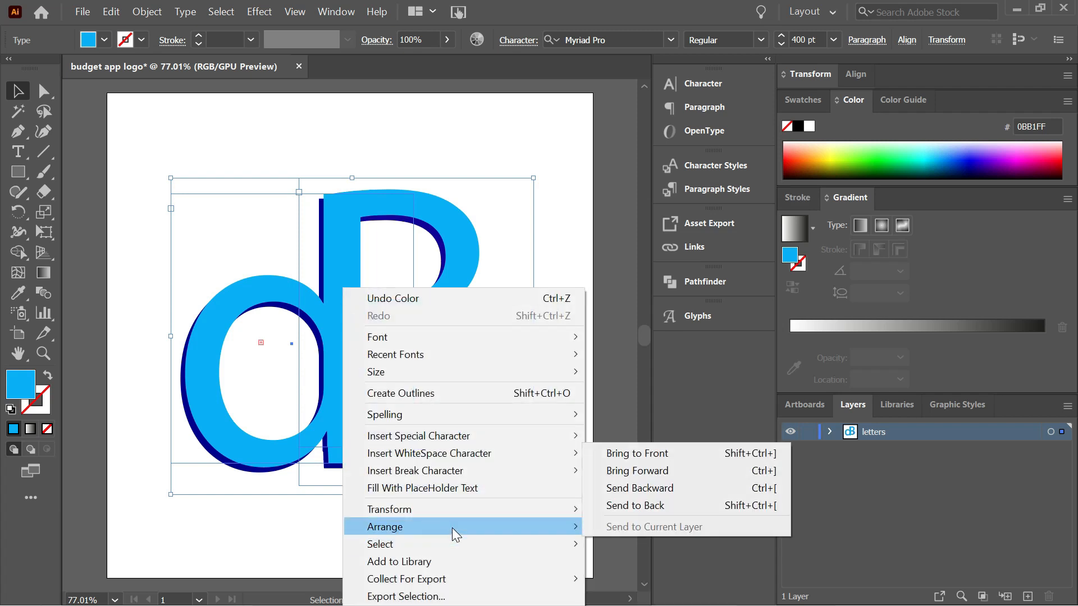
click(632, 489)
right_click(474, 369)
mouse_move(530, 293)
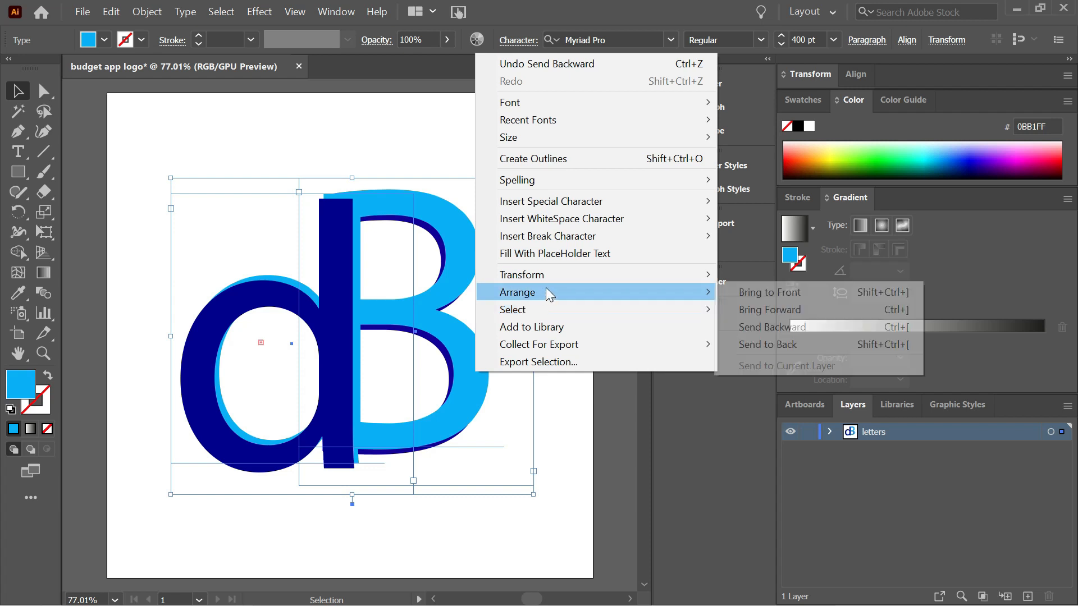
click(733, 339)
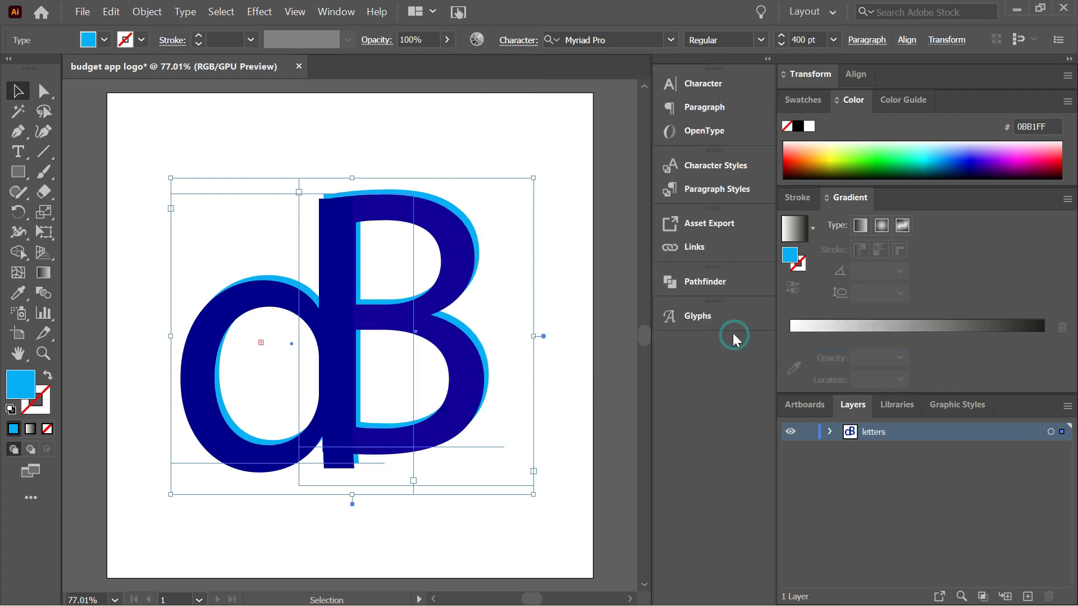
- Nudge the light blue copy until it forms a thin shadow slightly right of and below the dark blue letters
key(shift+Right)
key(Left)
key(Left)
key(Left)
key(Left)
key(Left)
key(Left)
key(Left)
key(Left)
key(Left)
key(Left)
key(Left)
key(Left)
key(Left)
key(Left)
key(Left)
key(Left)
key(Left)
key(Left)
key(Left)
key(Left)
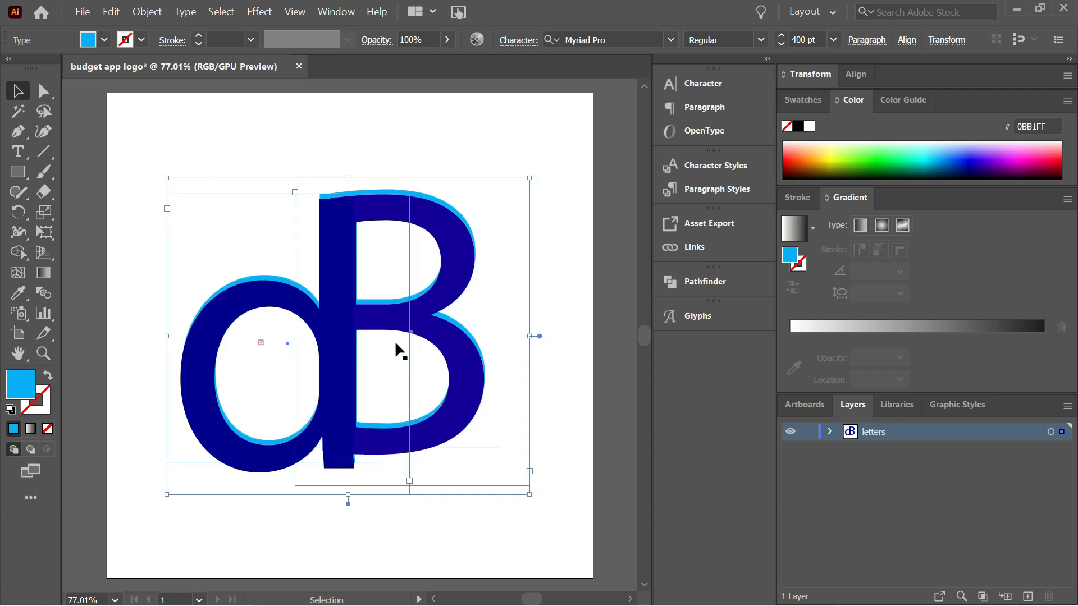
key(Down)
key(Down)
key(Down)
key(Down)
key(Down)
key(Down)
key(Down)
key(Down)
key(Down)
key(Down)
key(Down)
key(Down)
key(Down)
key(Down)
key(Down)
key(Down)
key(Down)
key(Down)
key(Down)
key(Down)
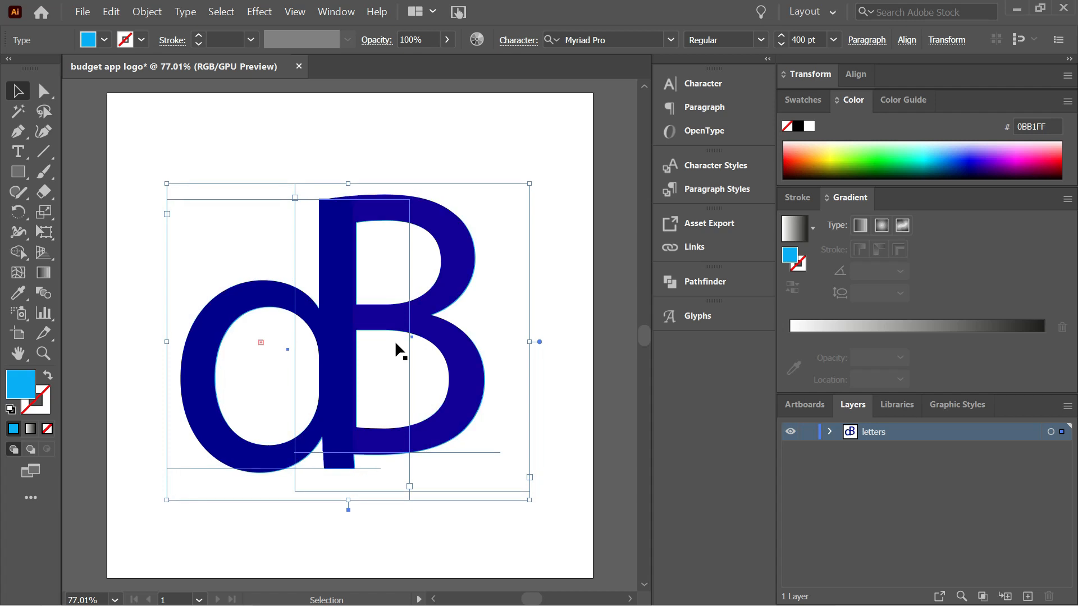
key(Down)
key(Down)
key(Down)
key(Down)
key(Down)
key(Down)
key(Down)
key(Down)
key(Down)
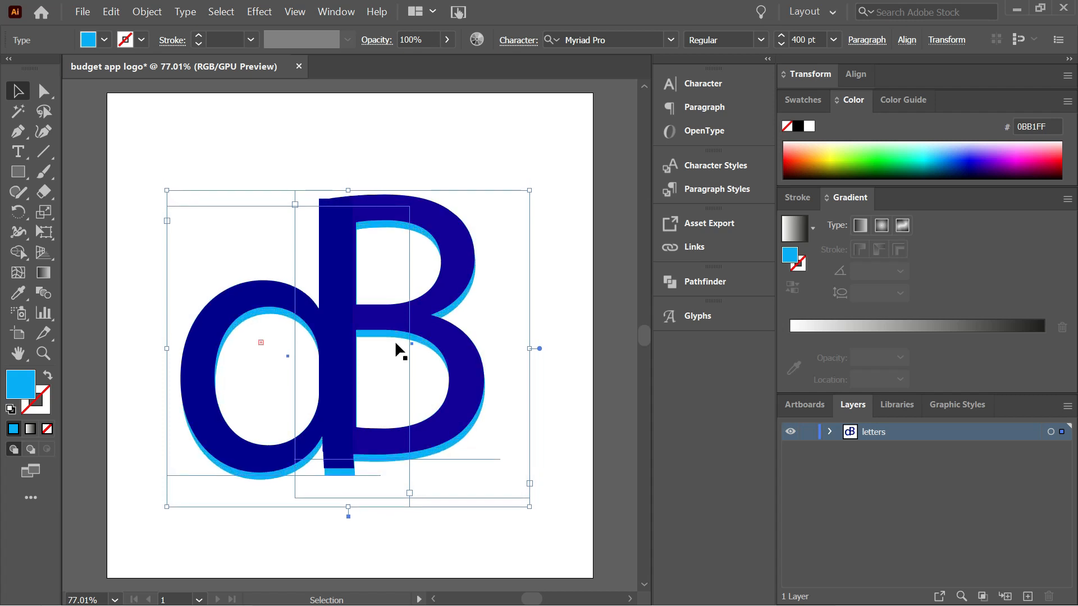
key(Right)
key(Right)
key(Right)
key(Right)
key(Right)
key(Right)
key(Right)
key(Right)
key(Right)
key(Right)
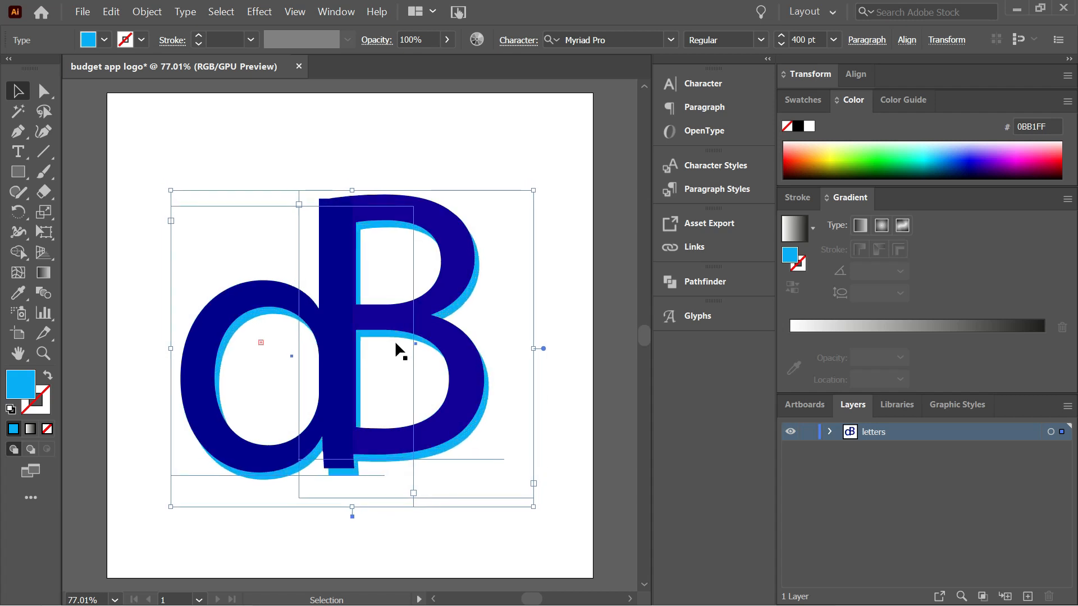
key(Up)
key(Up)
key(Up)
key(Up)
key(Up)
key(Up)
key(Left)
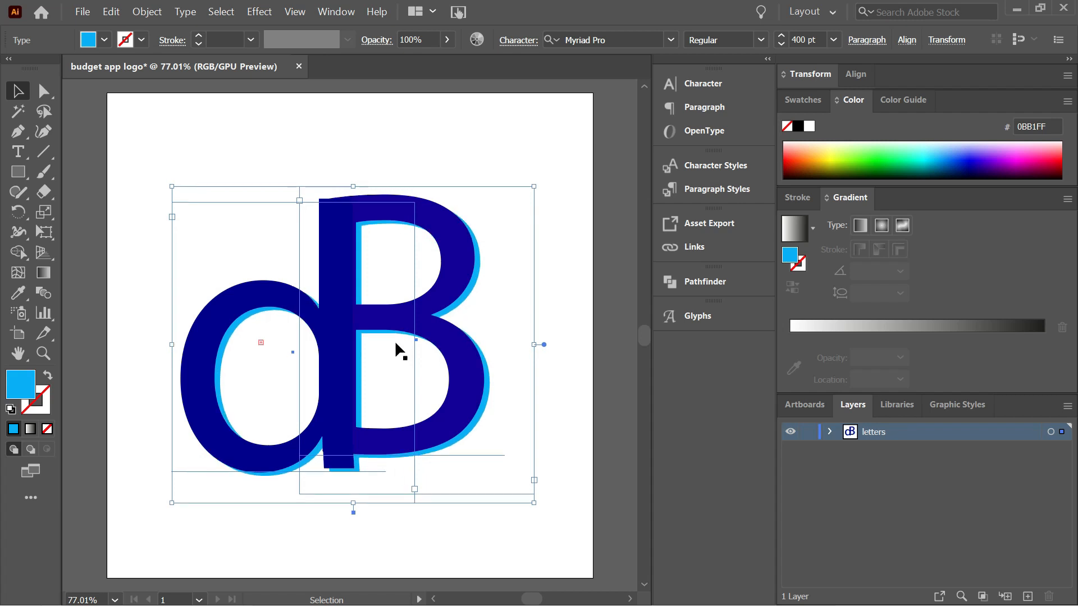
- Select all the letters and their shadow copies and scale them uniformly to 300%
click(174, 238)
key(ctrl+a)
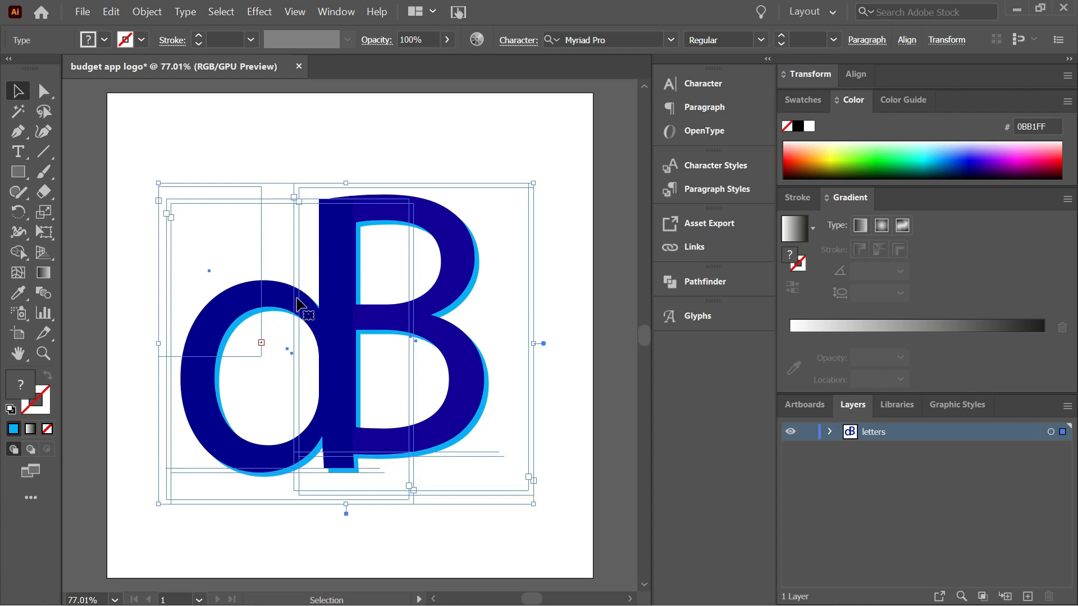
right_click(327, 288)
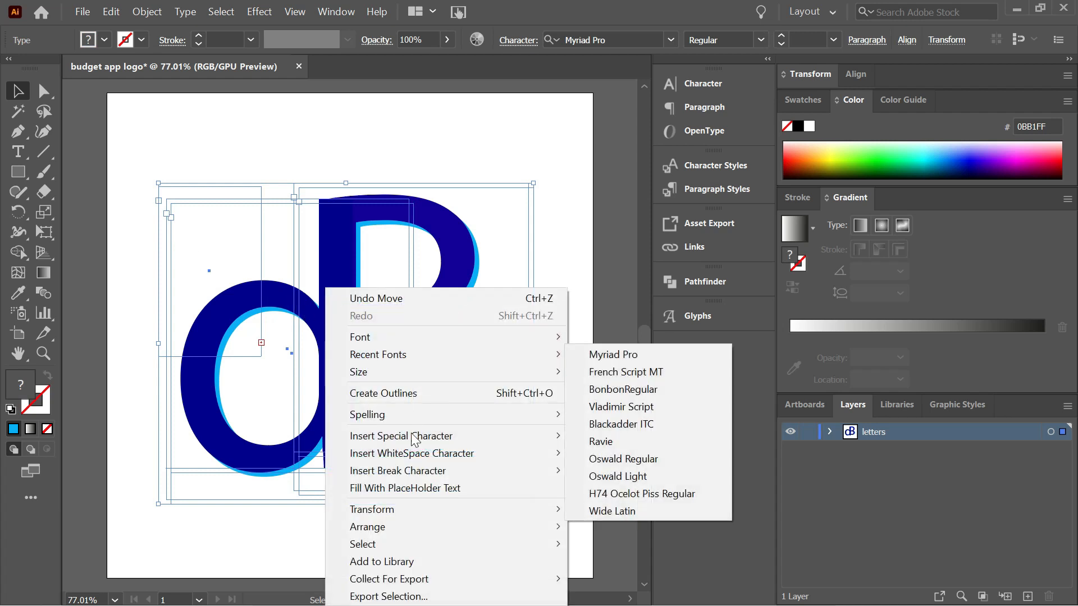
mouse_move(478, 528)
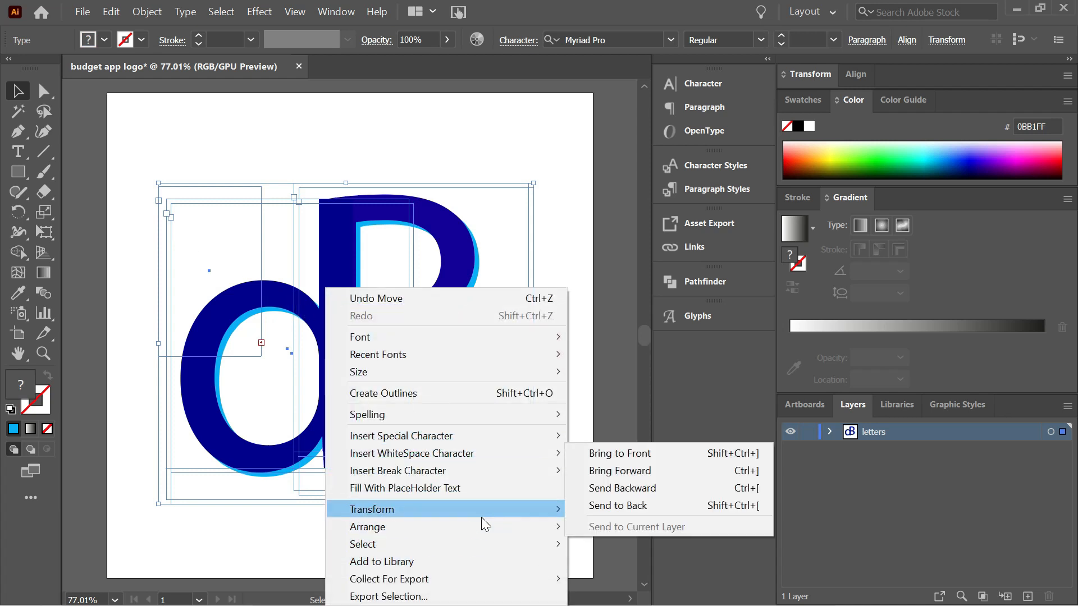
mouse_move(482, 510)
click(616, 452)
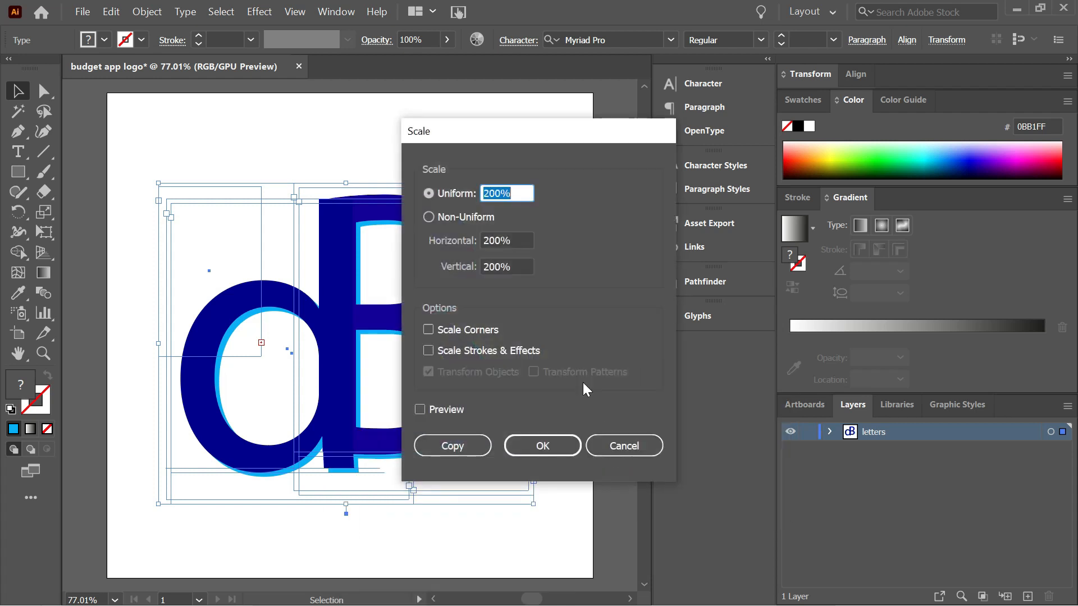
drag(496, 194, 483, 194)
text(80)
key(Return)
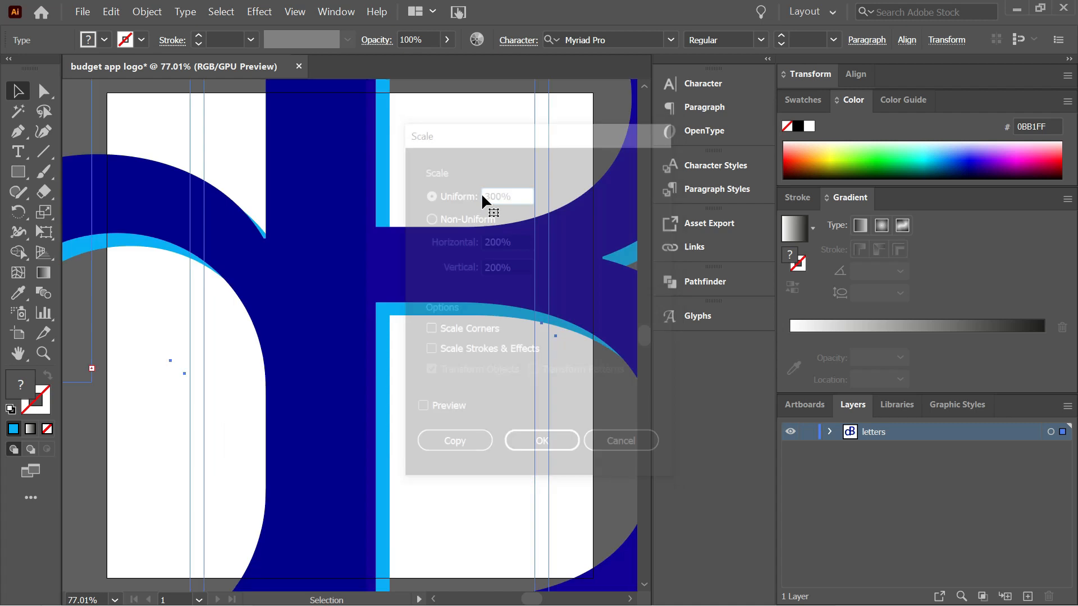
- Try to scale the selected letters uniformly to 20% and undo the scaling applied to them
right_click(353, 181)
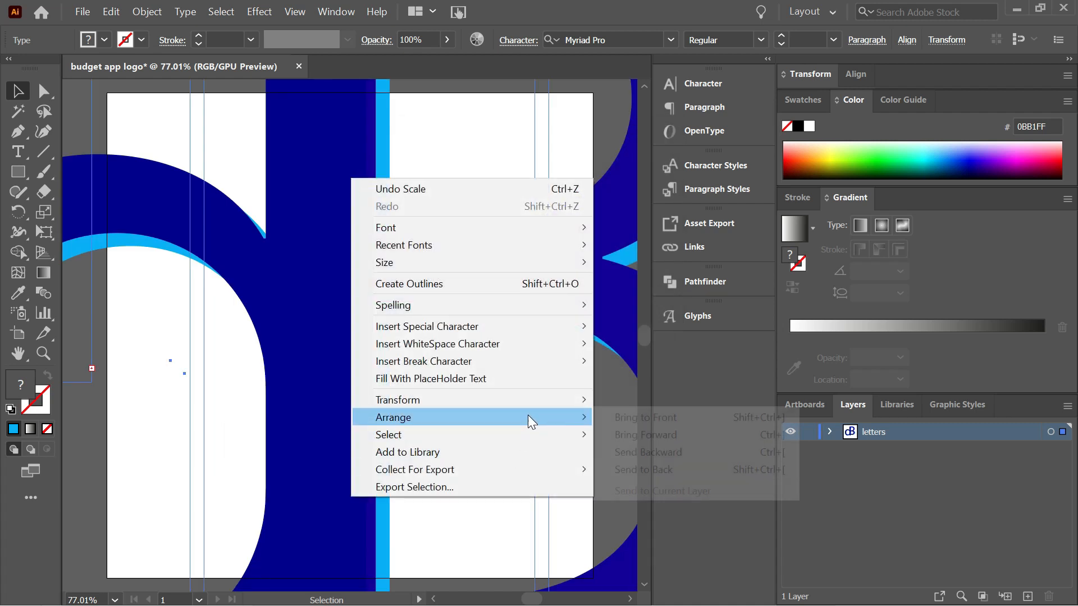
mouse_move(554, 406)
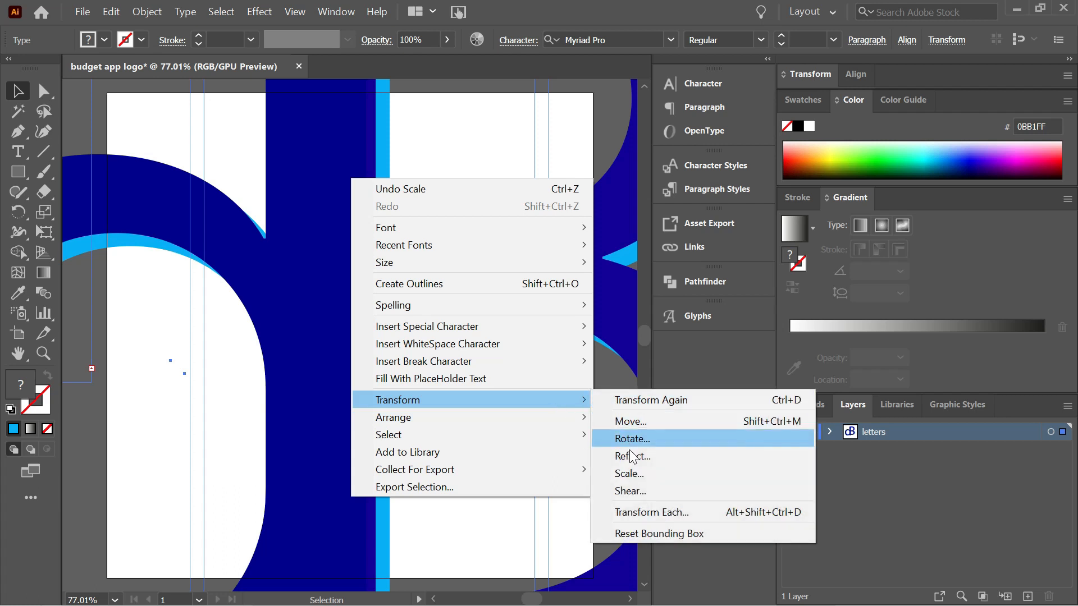
click(633, 472)
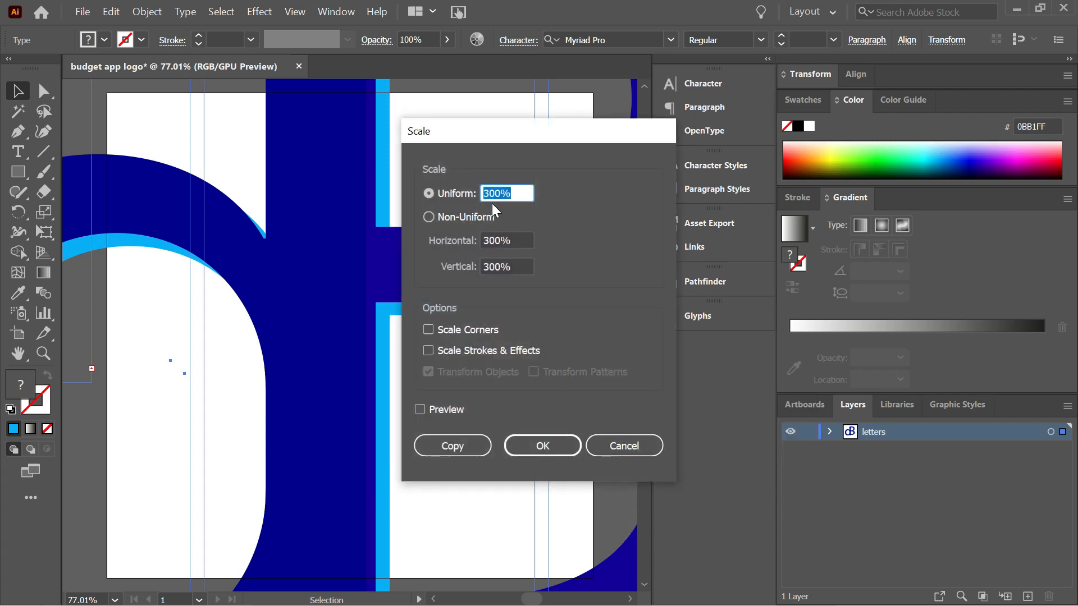
drag(496, 190, 463, 199)
text(20)
key(Return)
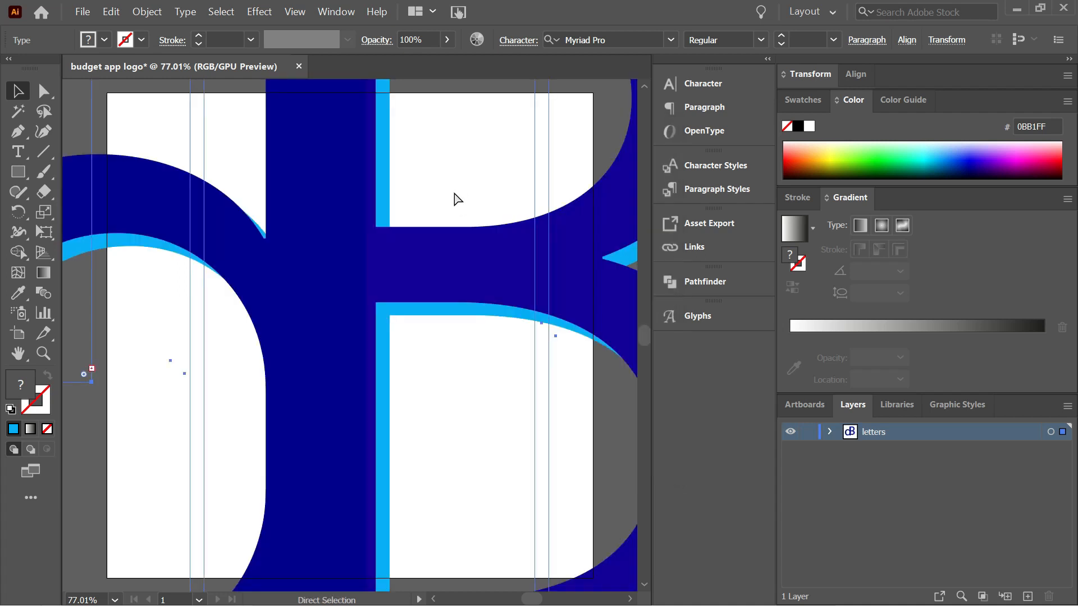
key(ctrl+z)
right_click(443, 228)
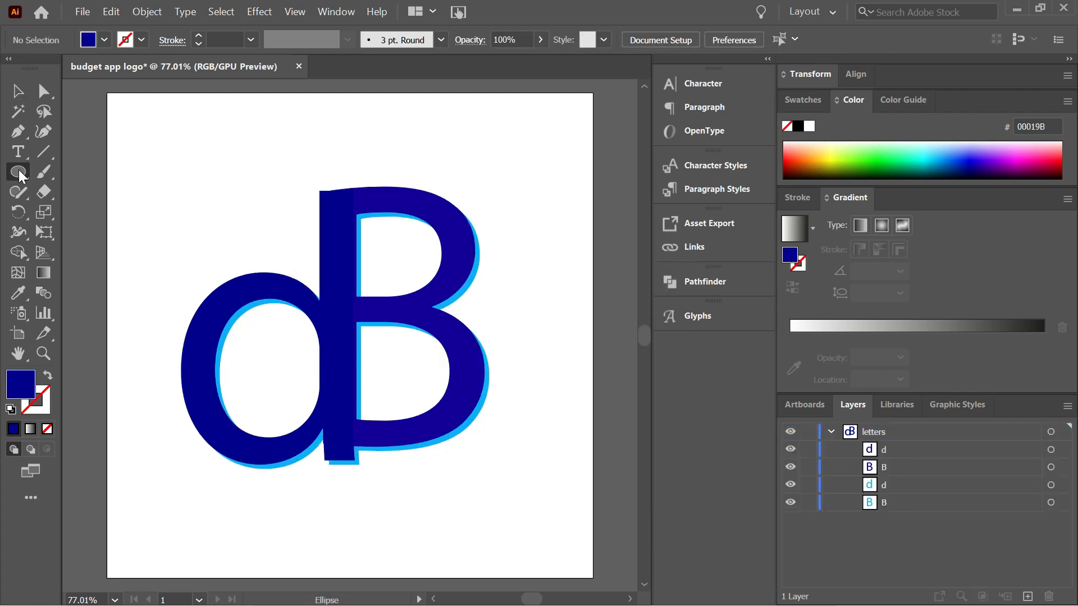
- Draw a rounded rectangle over the letters and stretch it to cover the whole artboard, about 512 by 511 px
click(18, 170)
drag(18, 174, 62, 190)
drag(115, 151, 588, 573)
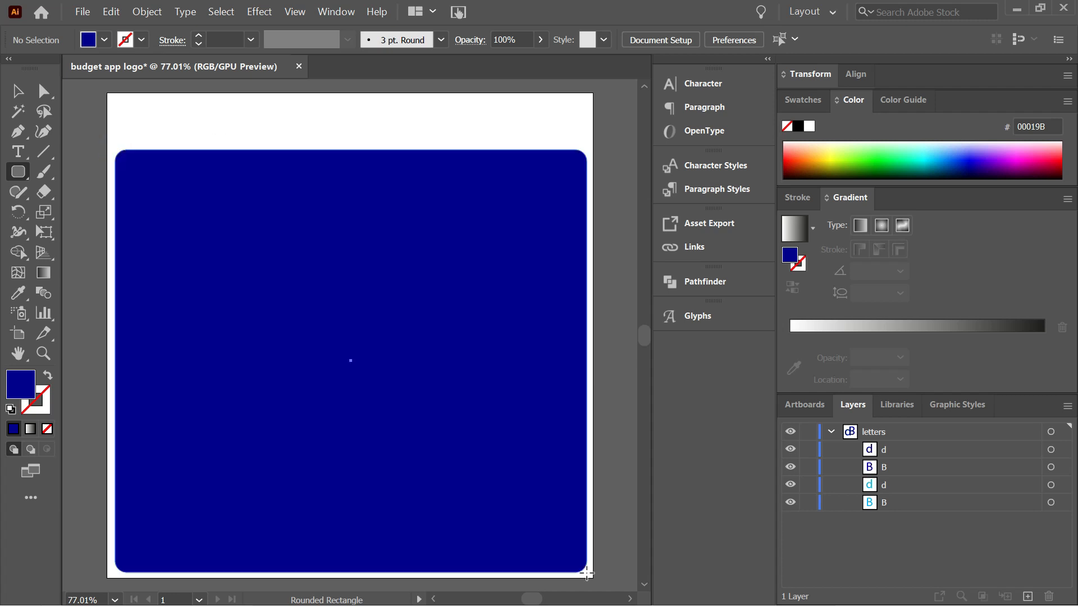
drag(352, 151, 347, 100)
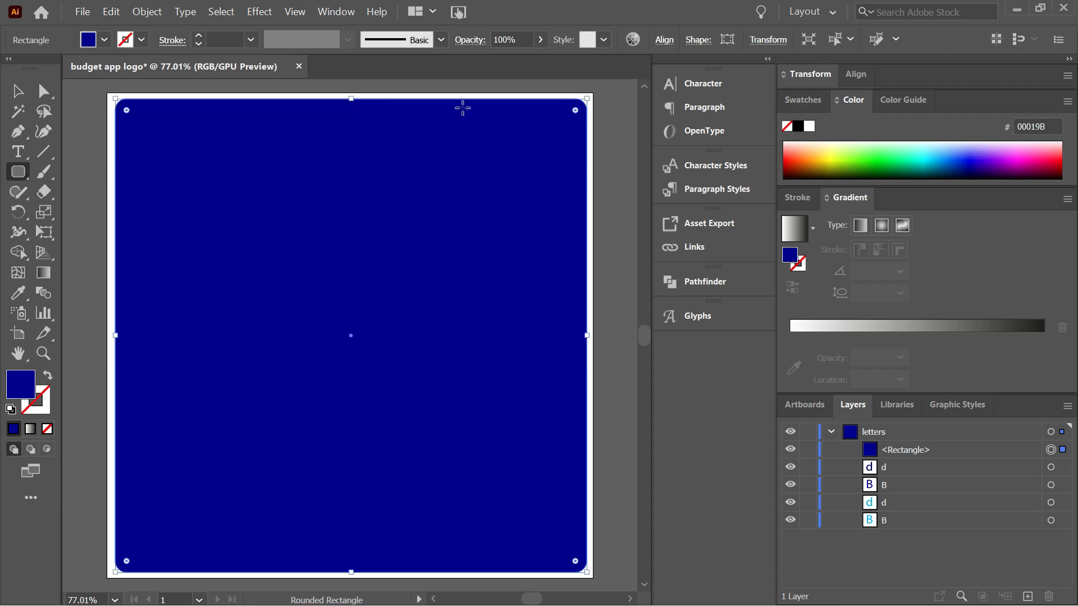
drag(587, 100, 593, 93)
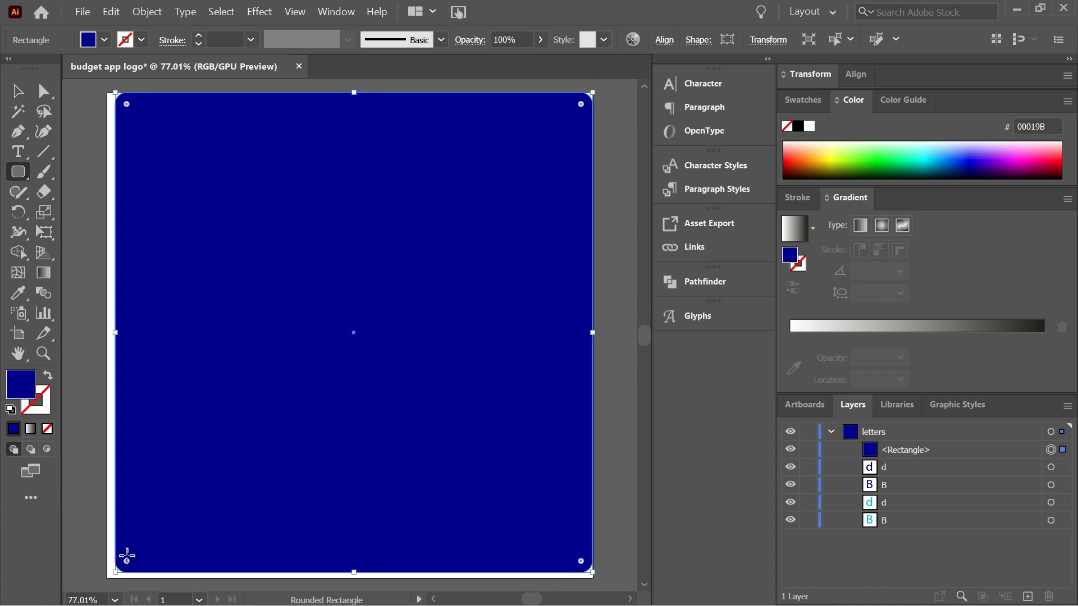
click(118, 572)
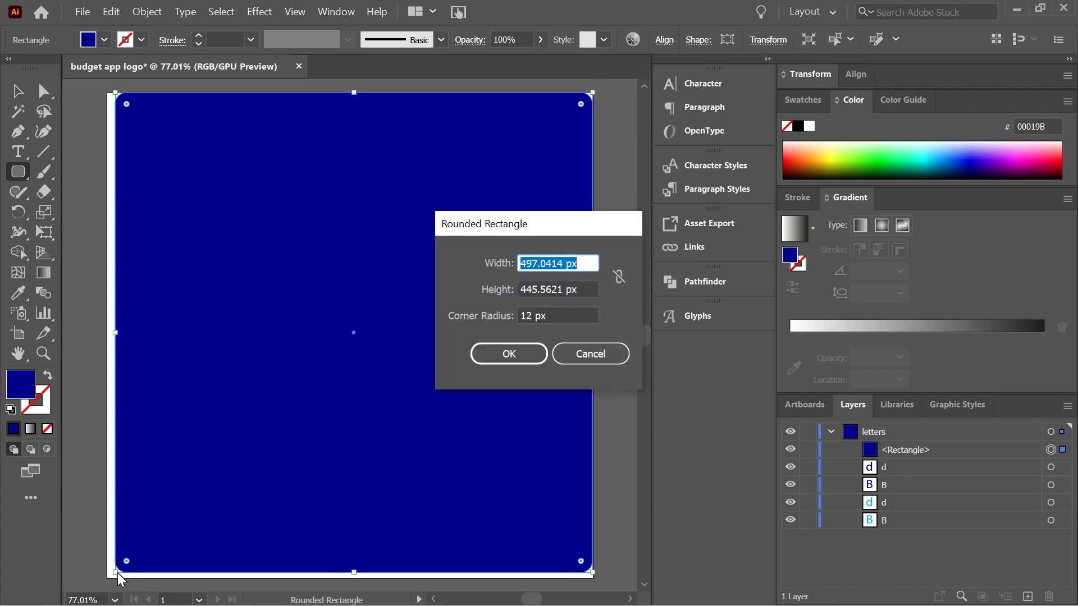
click(580, 354)
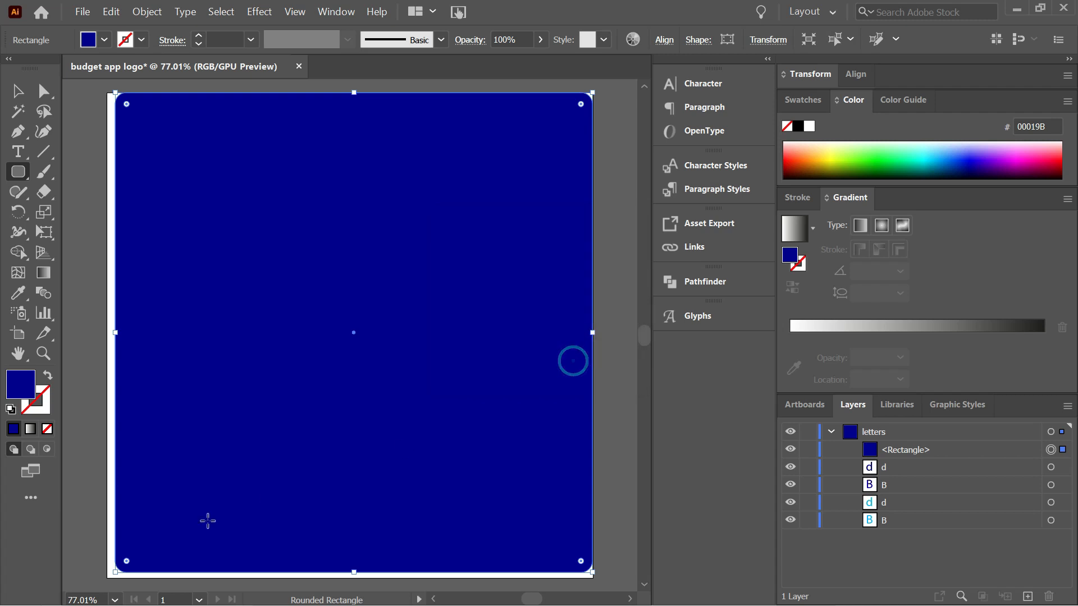
drag(114, 574, 108, 582)
- Send the rounded rectangle backward one level and fill it with brown 754C24
right_click(202, 393)
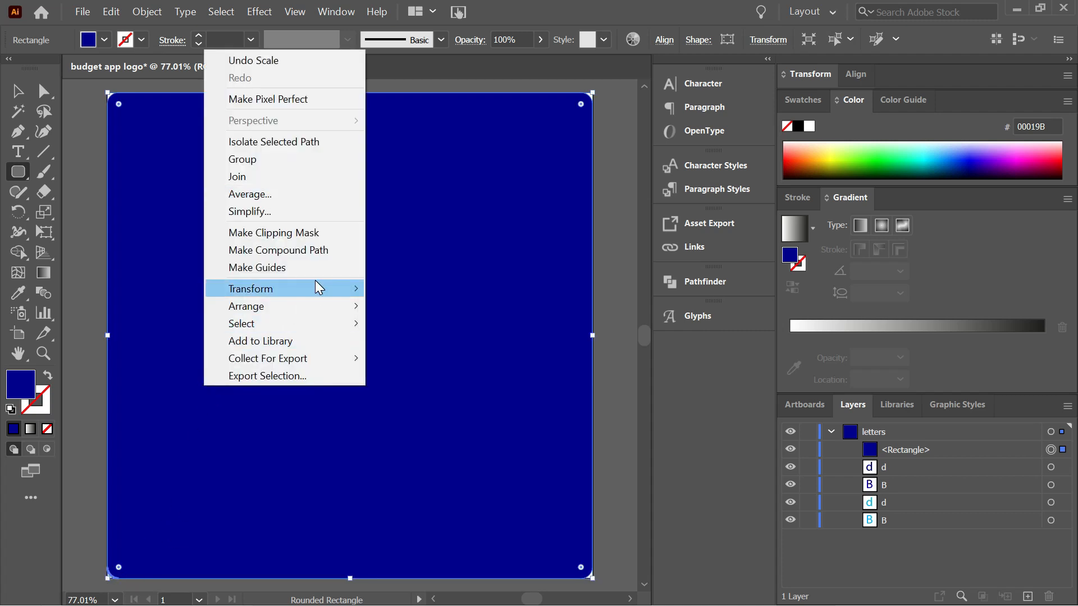
mouse_move(316, 283)
mouse_move(320, 306)
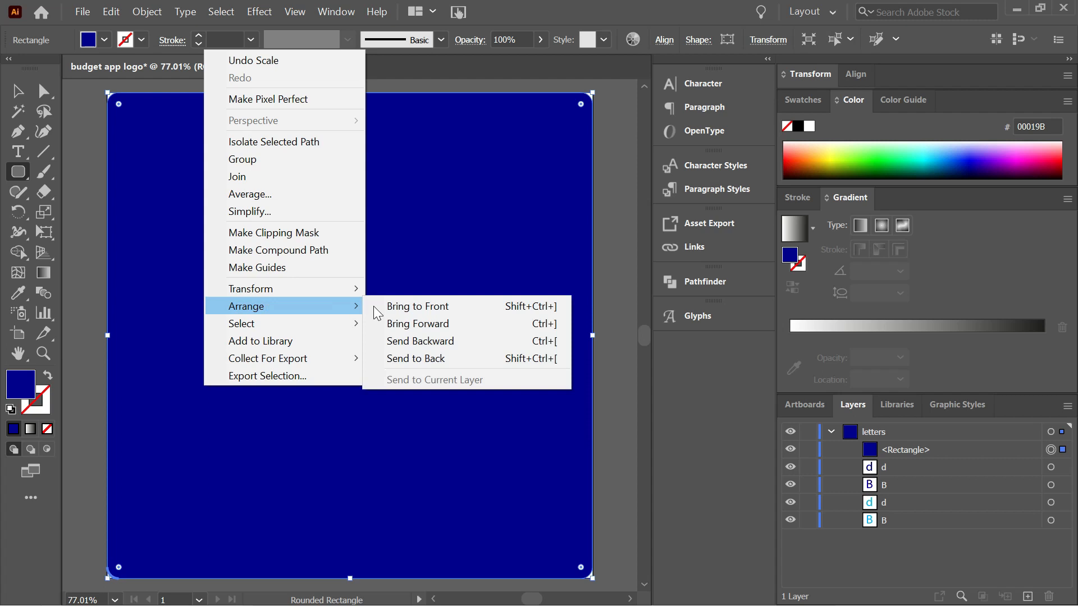
click(414, 343)
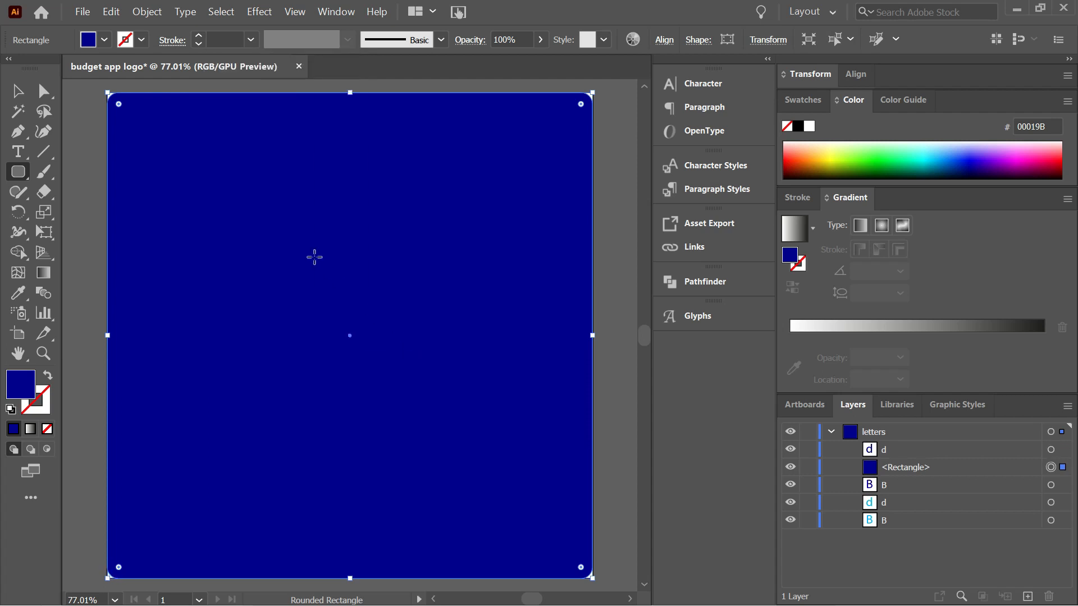
click(104, 39)
click(118, 69)
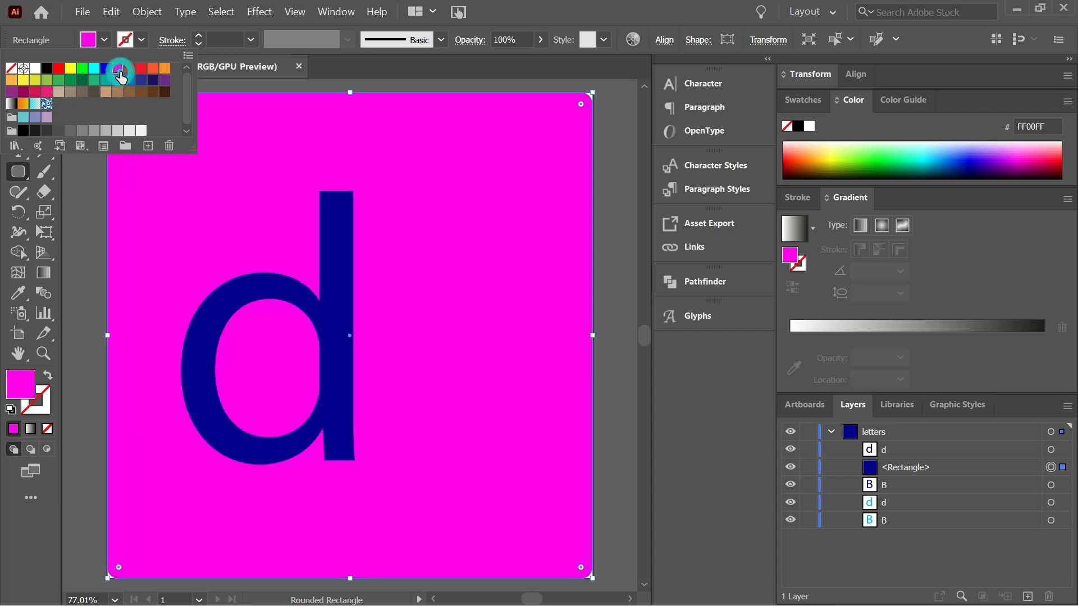
click(141, 92)
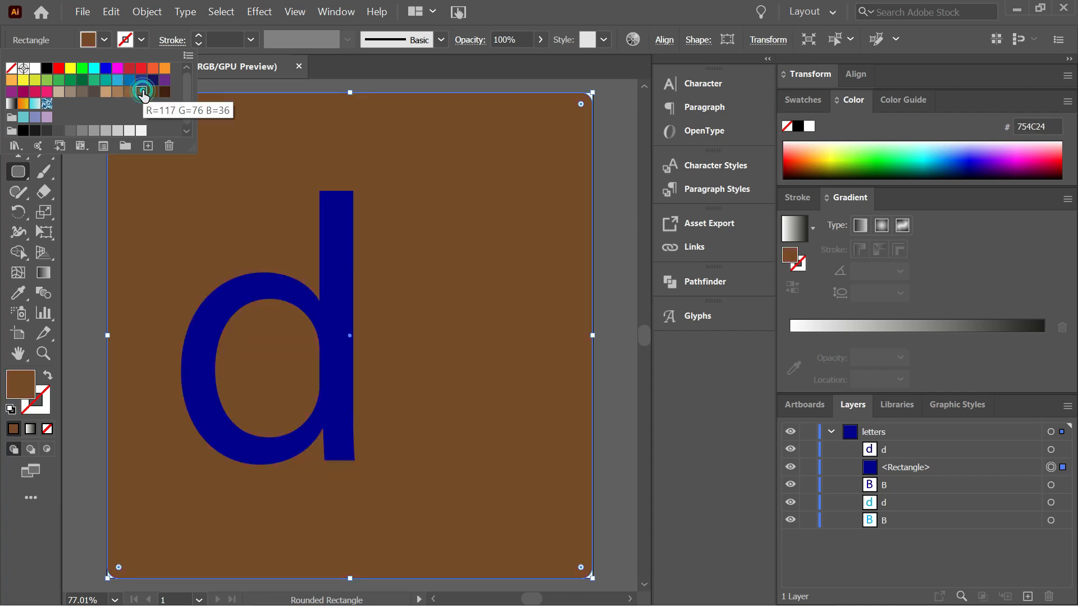
- Send the brown rounded rectangle to the back, behind all the letters
right_click(230, 127)
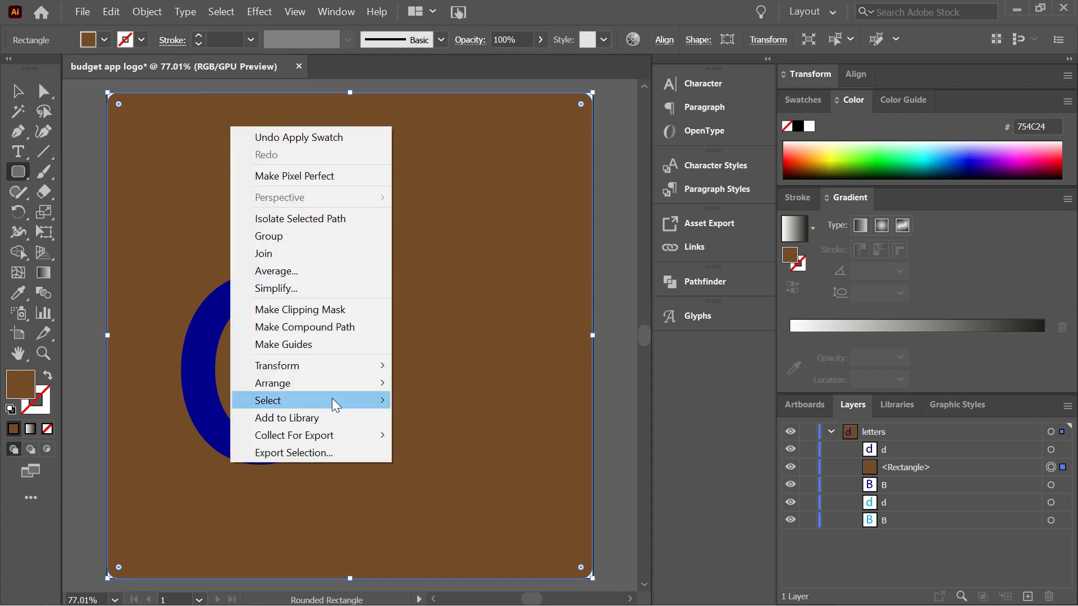
mouse_move(348, 383)
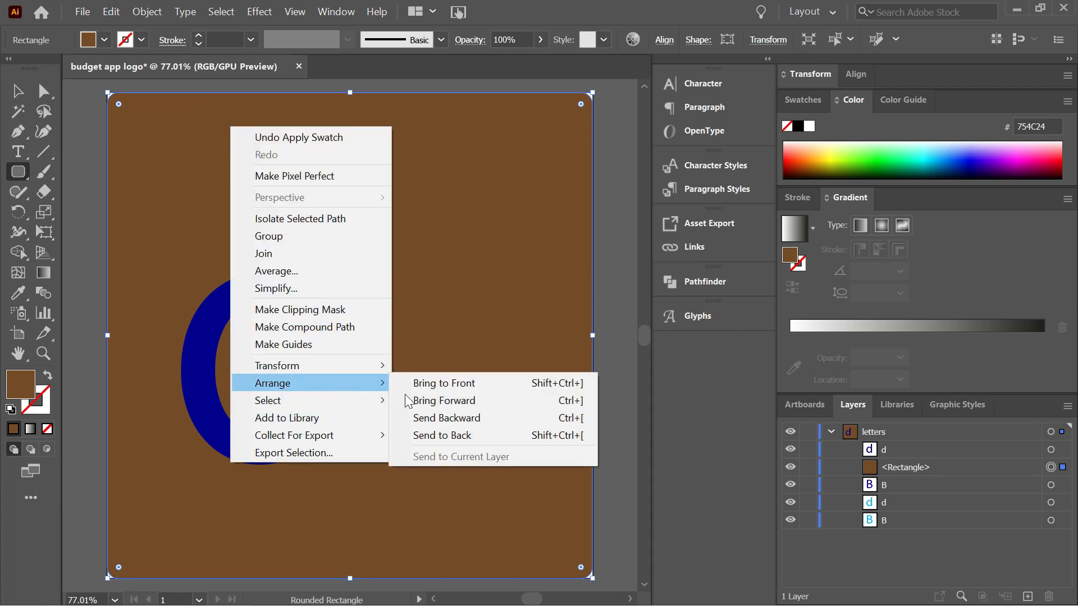
click(458, 437)
click(625, 255)
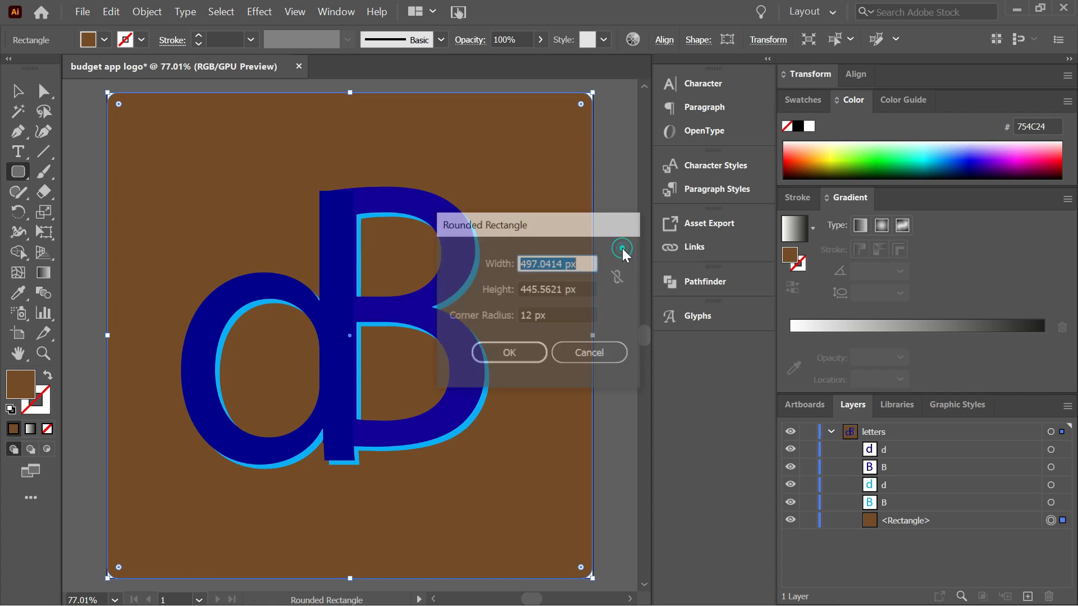
click(590, 354)
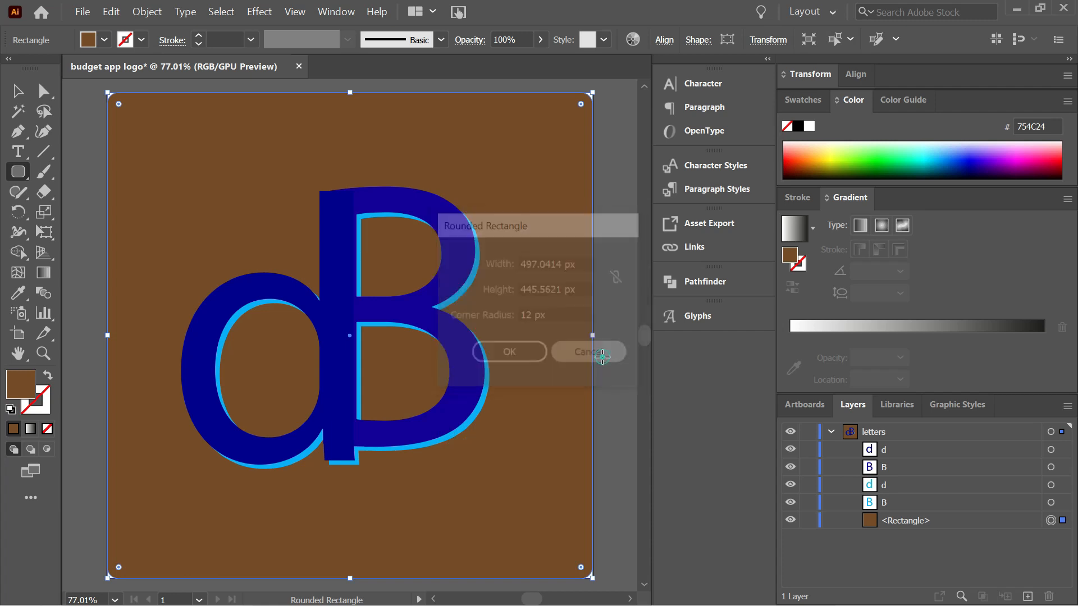
- Fill the background rectangle with a freeform gradient and add four white color points down its right side
key(t)
drag(139, 476, 550, 518)
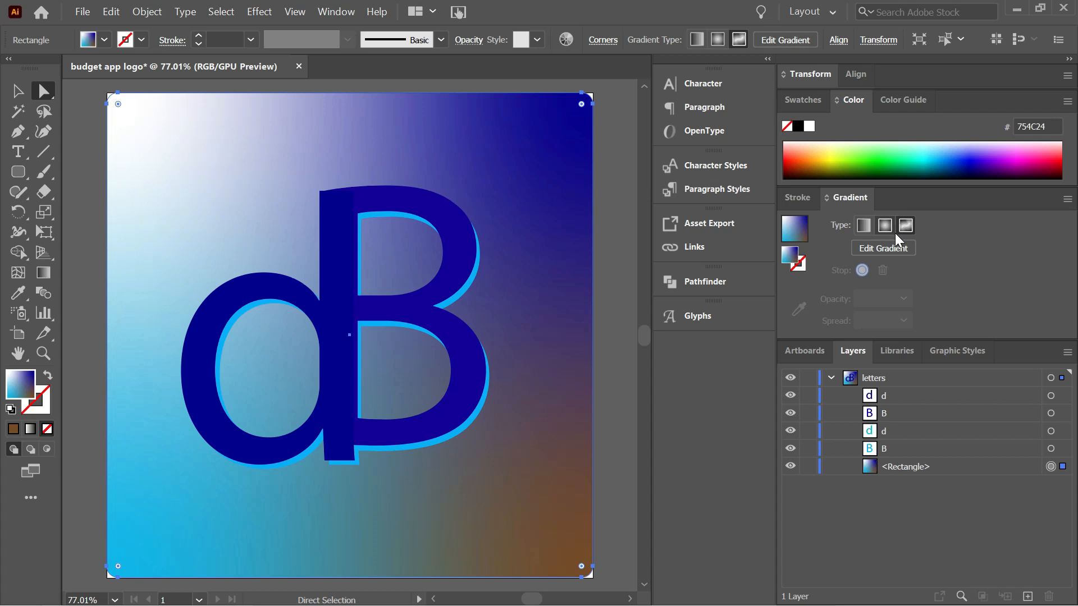
click(897, 248)
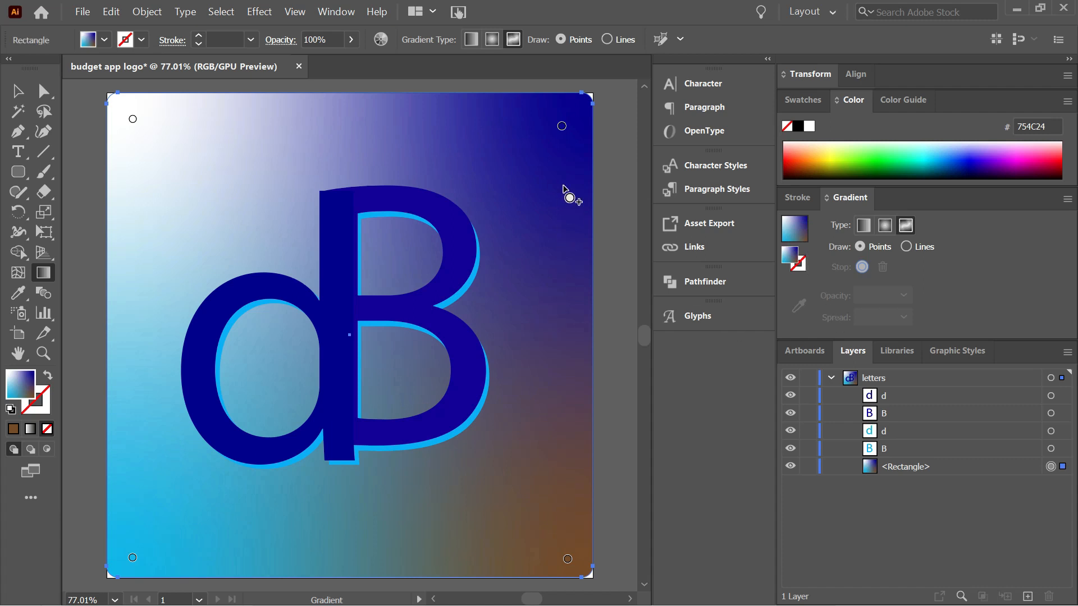
click(567, 163)
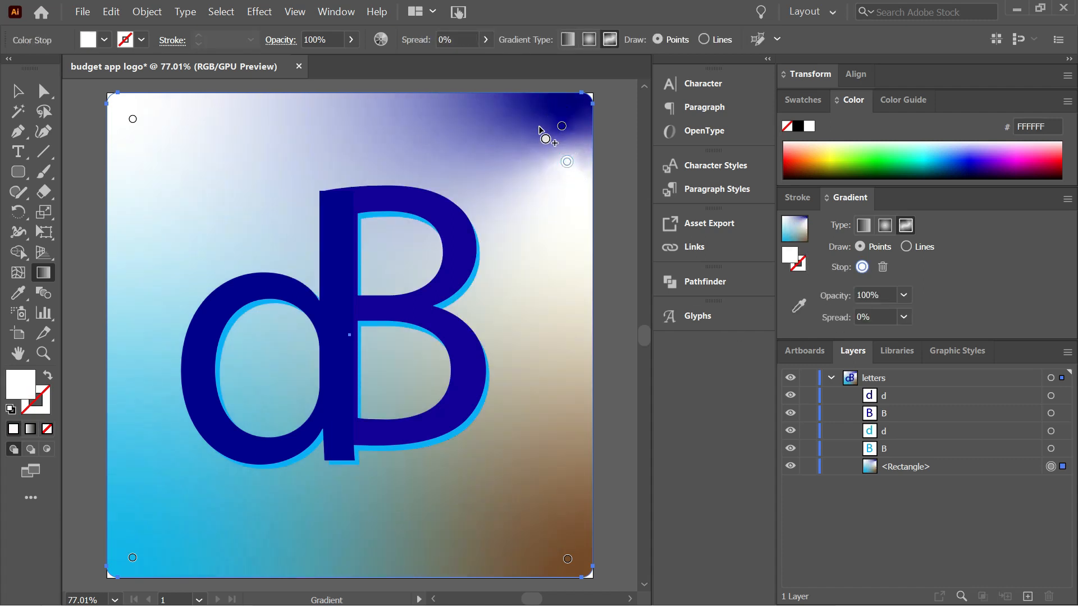
click(551, 238)
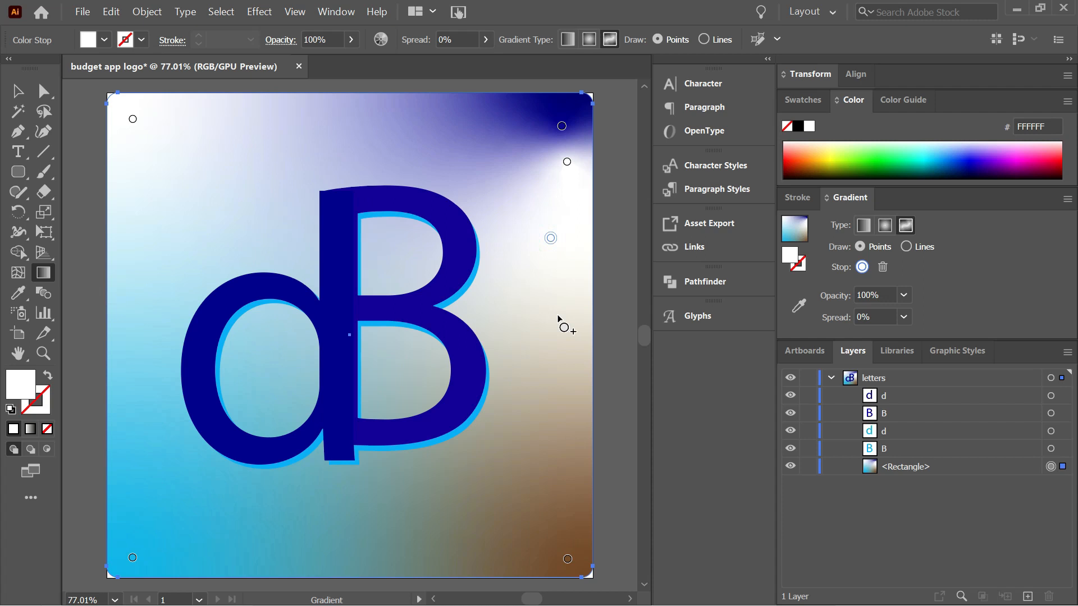
click(557, 314)
click(553, 358)
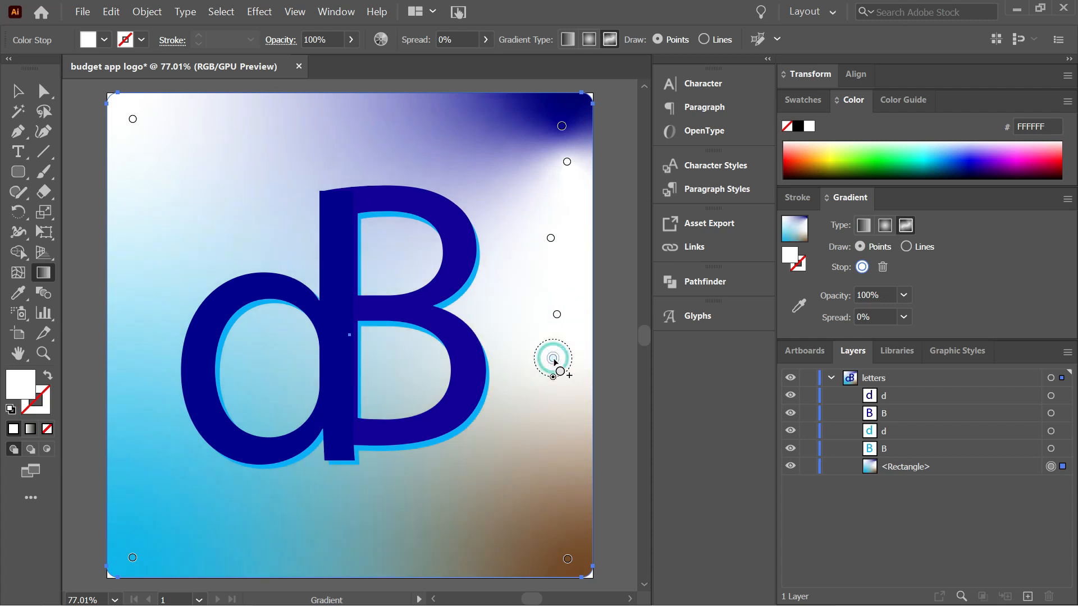
- Color the lowest new gradient point RGB Green and add two green points near the rectangle's upper right and upper left corners
click(863, 268)
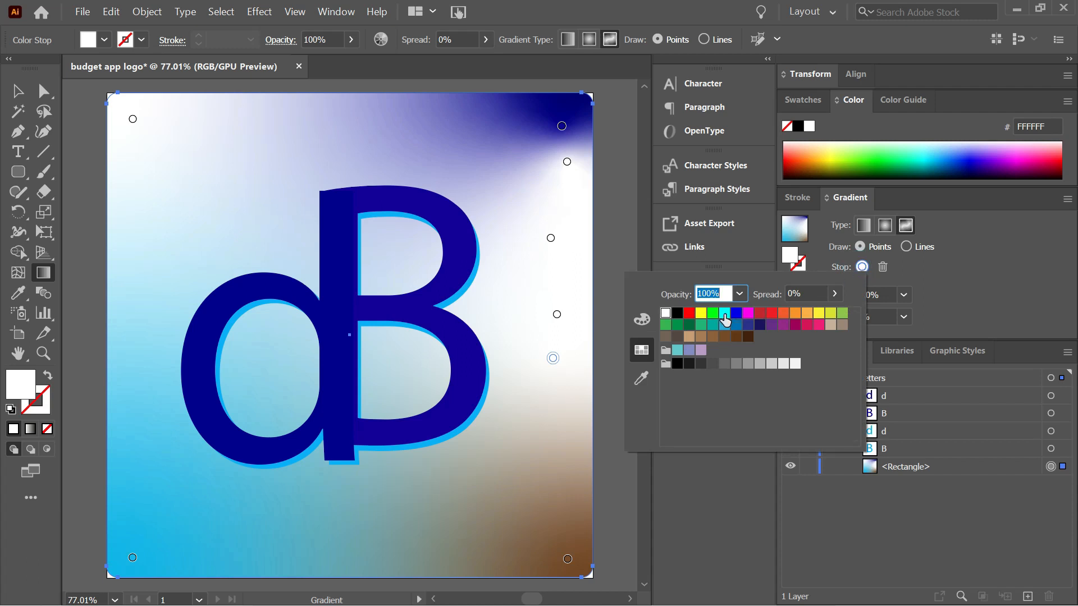
click(713, 317)
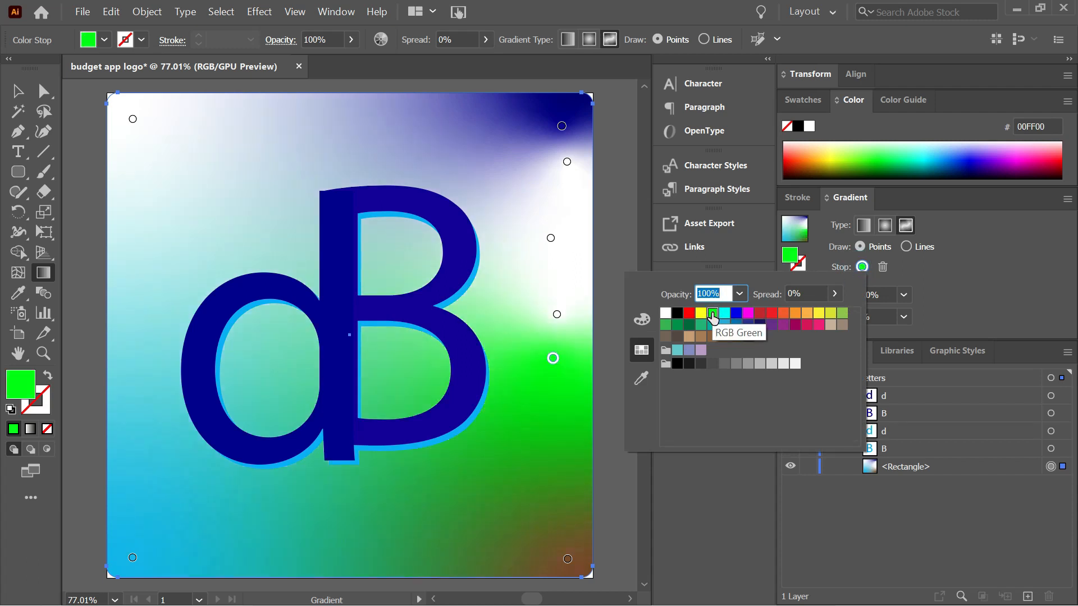
click(567, 162)
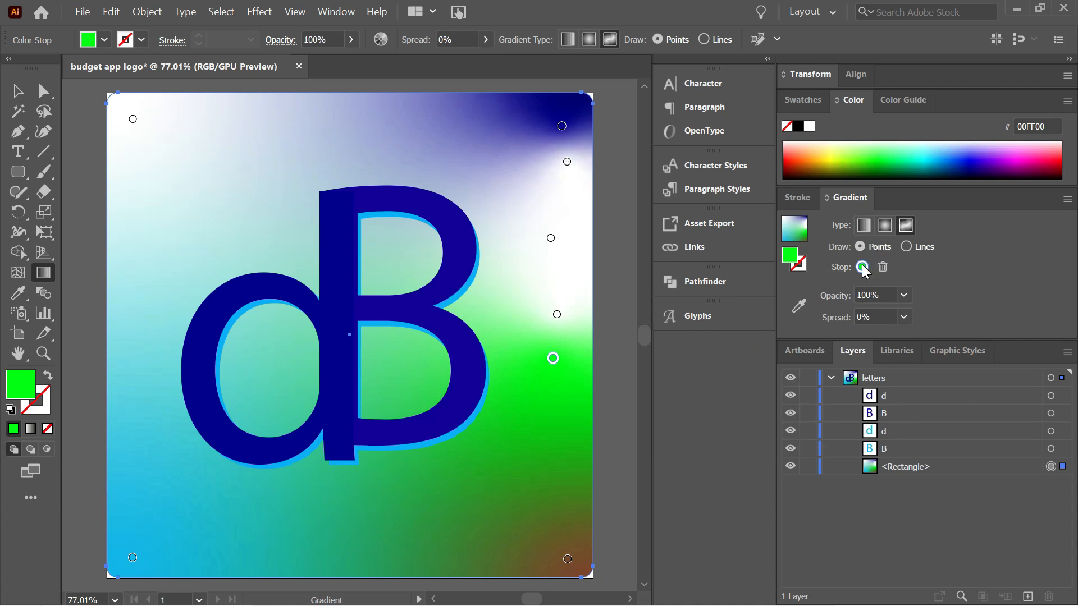
click(564, 180)
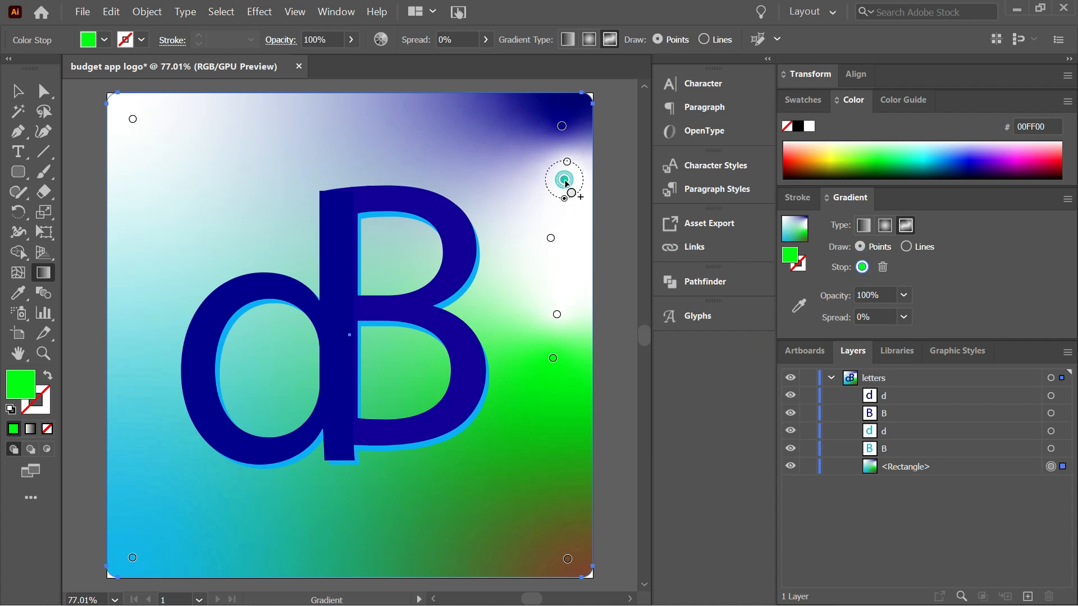
click(167, 169)
key(v)
click(547, 115)
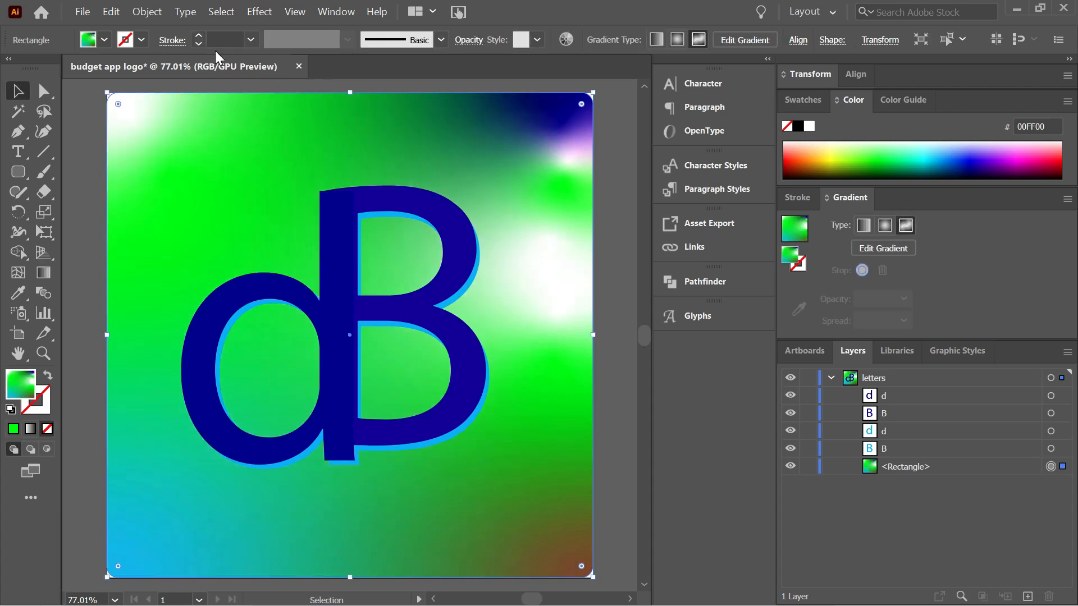
- Set the corner radius of all the background rectangle's corners to 50 px
click(837, 43)
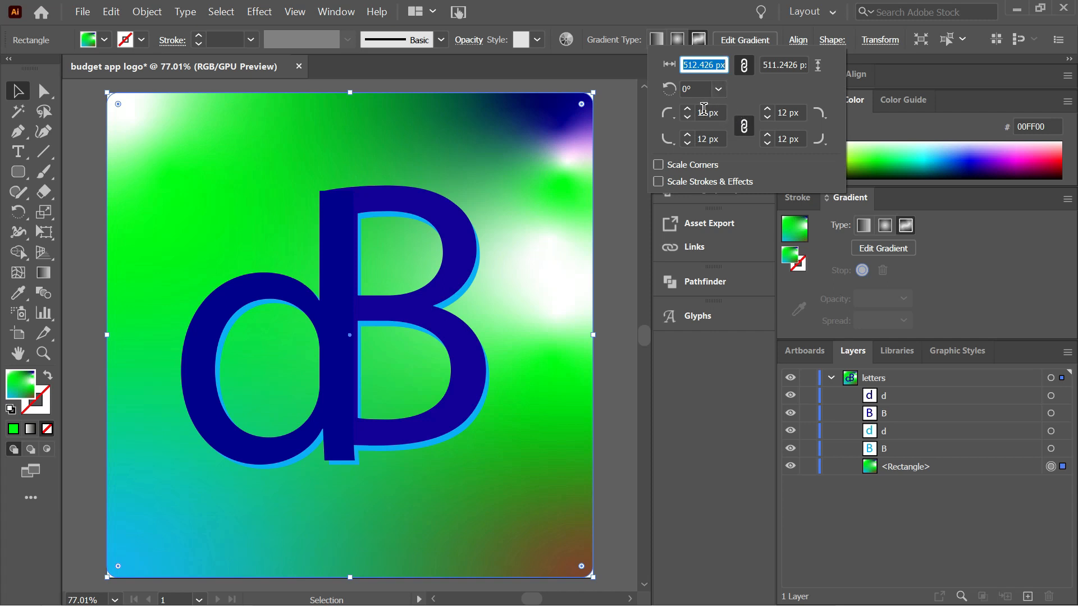
click(707, 112)
double_click(709, 113)
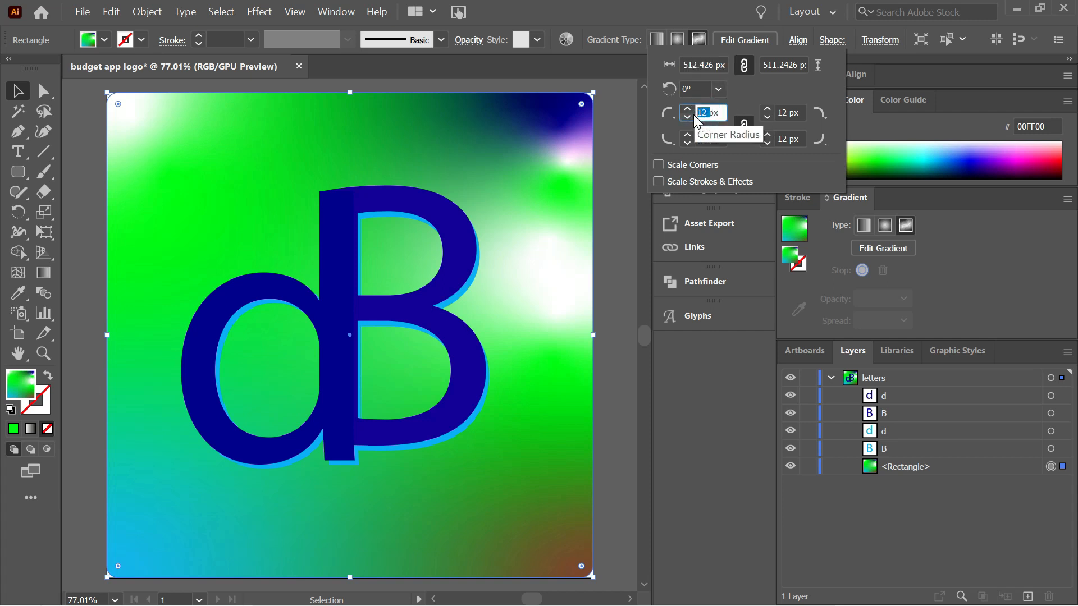
text(50)
key(Return)
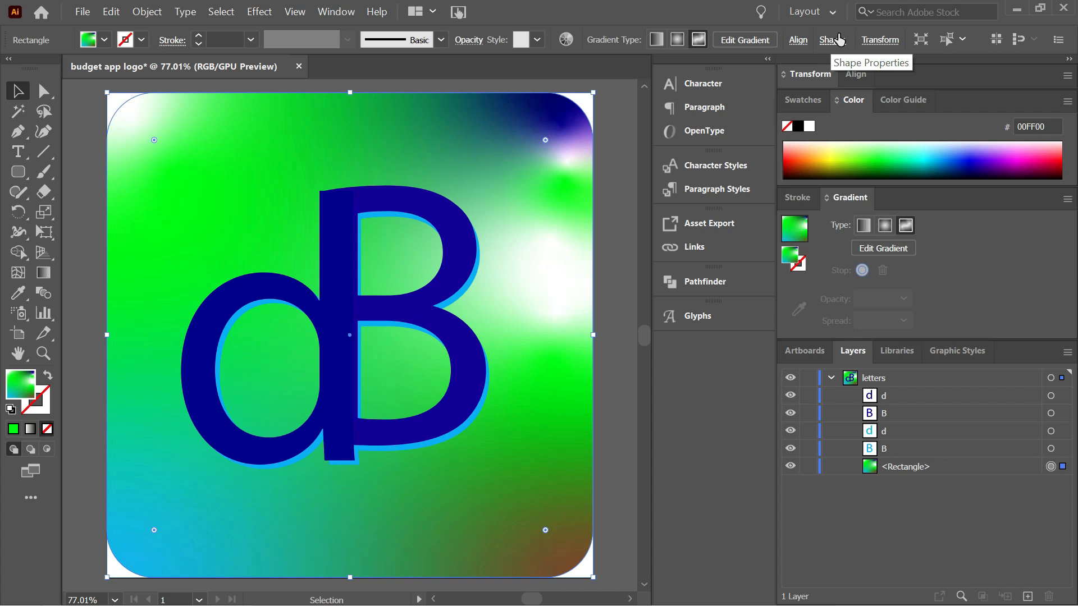
- Increase the corner radius of all the background rectangle's corners to 80 px
click(840, 45)
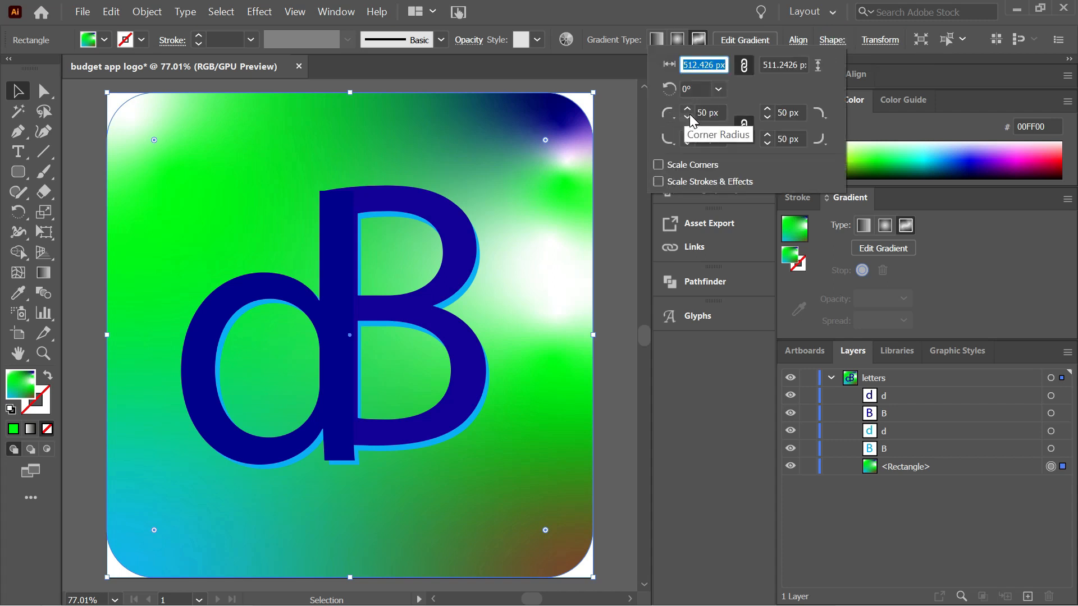
double_click(707, 111)
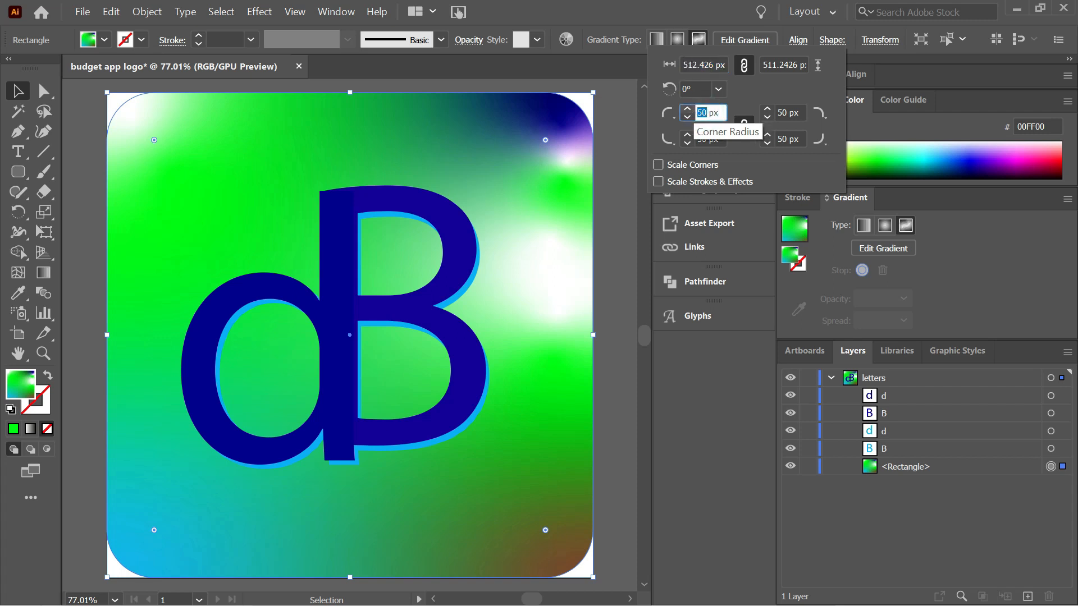
text(80)
key(Return)
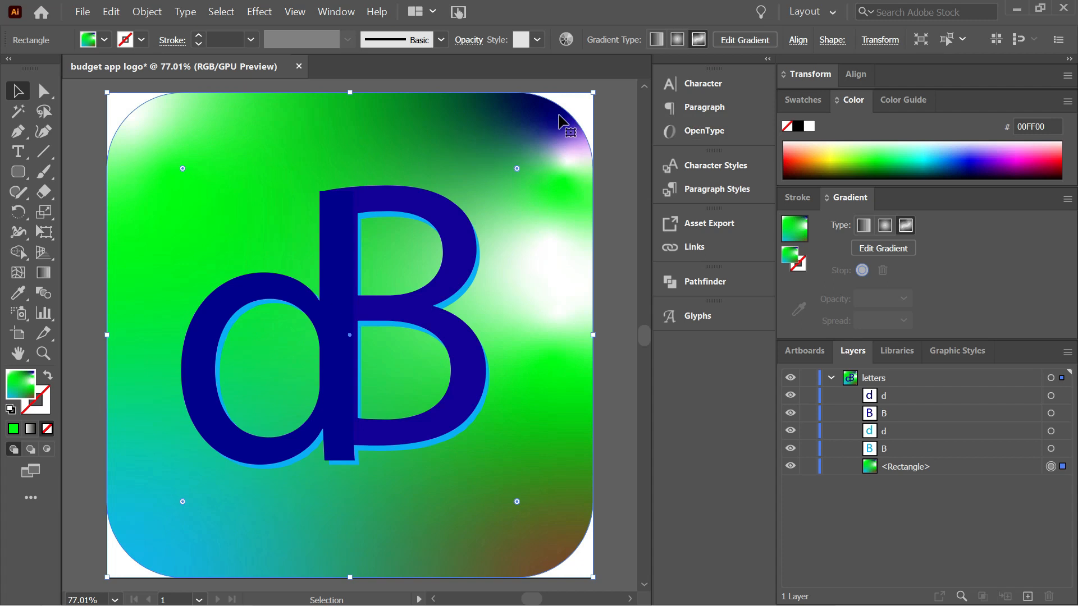
- Export the artwork with Save for Web as a PNG-24 named budget-app-logo into a new folder named logo inside Budgeting app
click(606, 128)
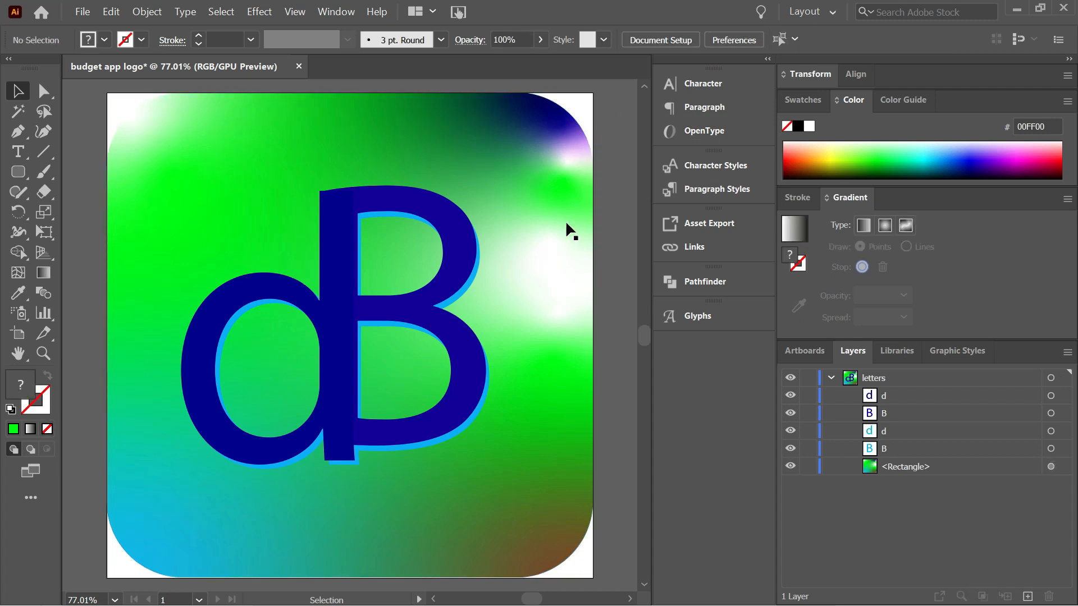
click(81, 17)
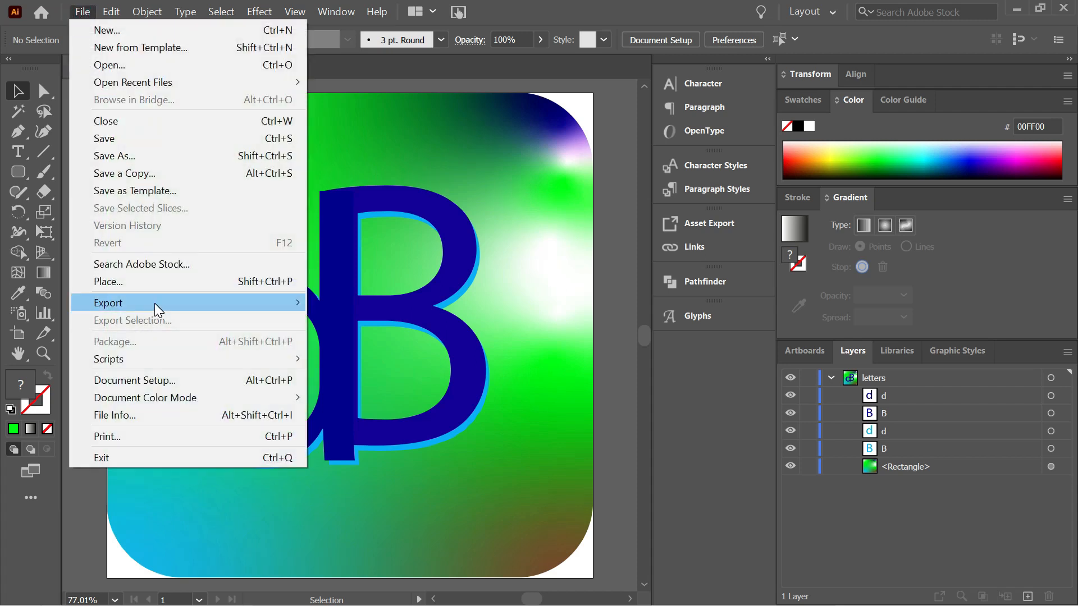
mouse_move(158, 310)
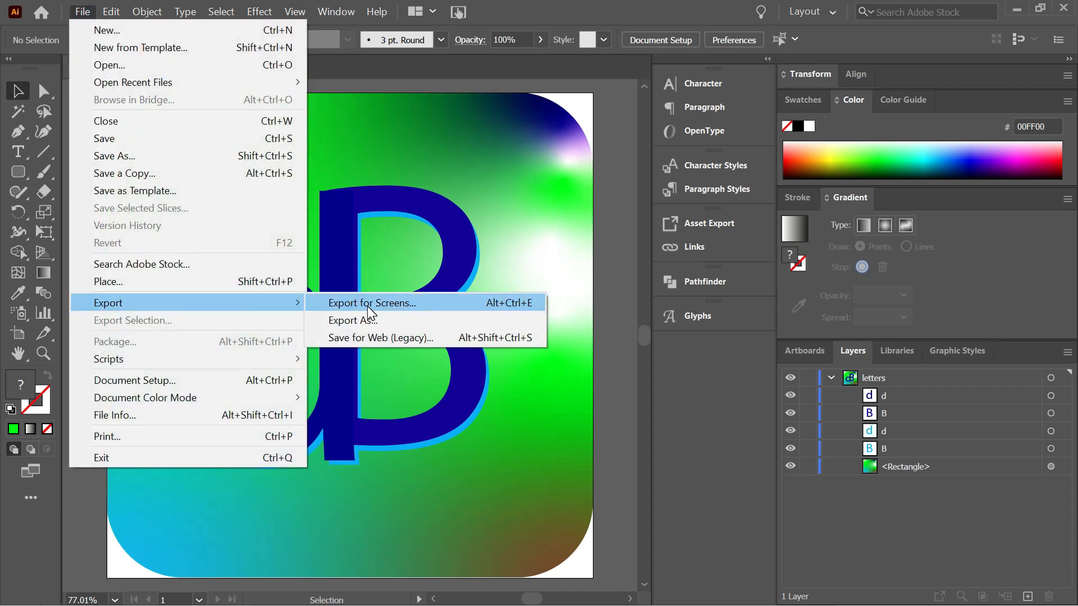
click(379, 338)
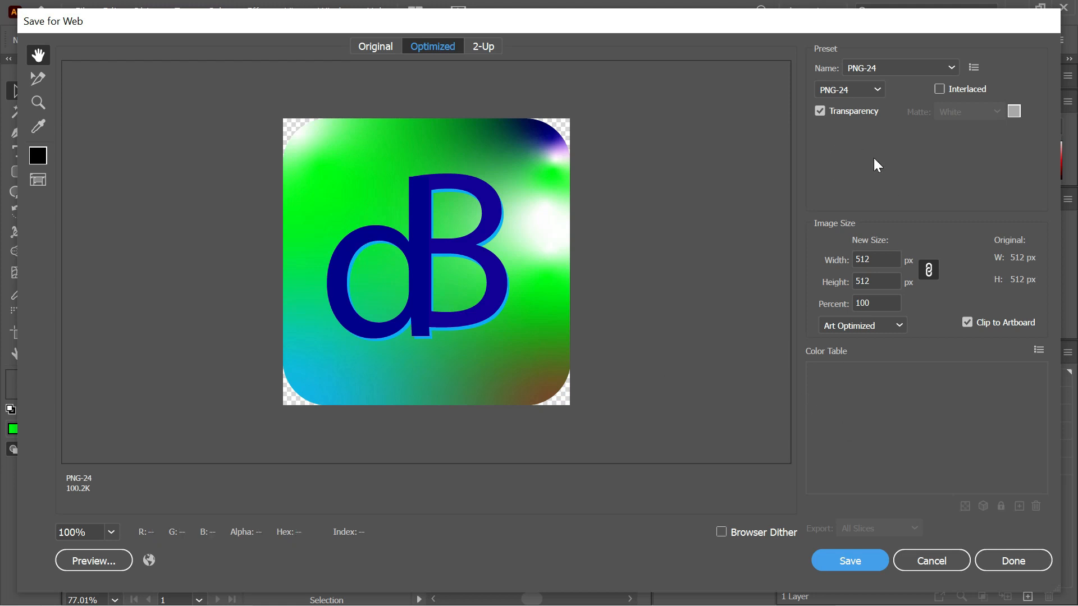
click(859, 563)
click(158, 108)
text(logo)
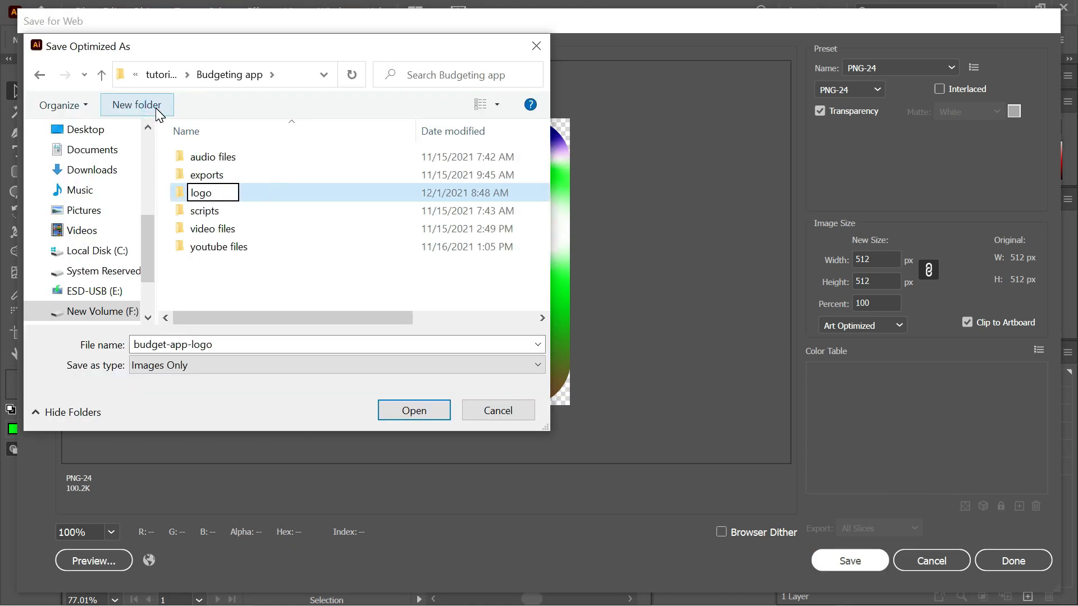
key(Return)
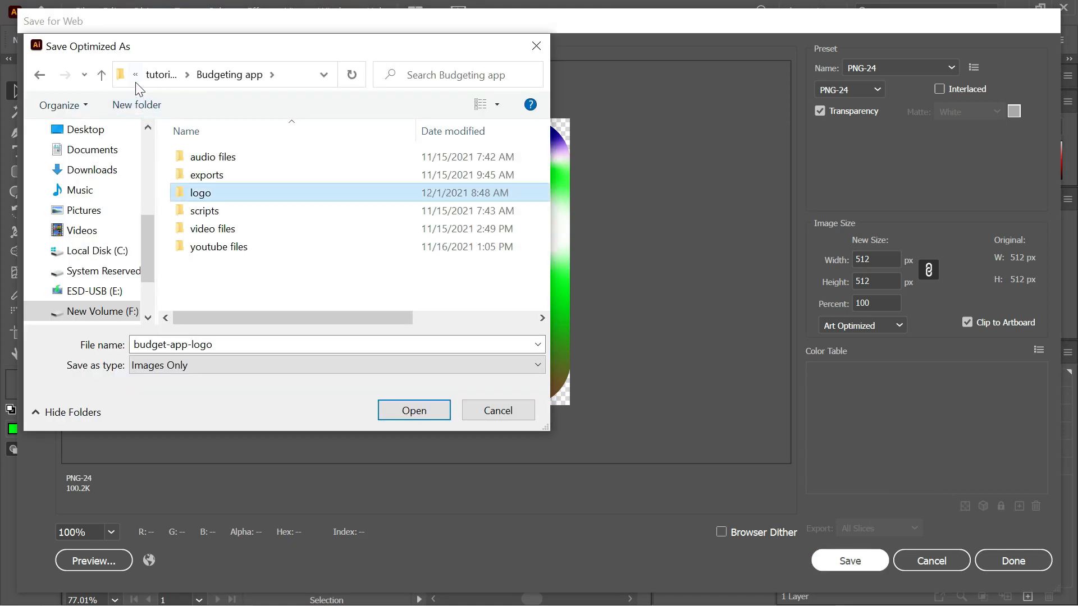
click(191, 194)
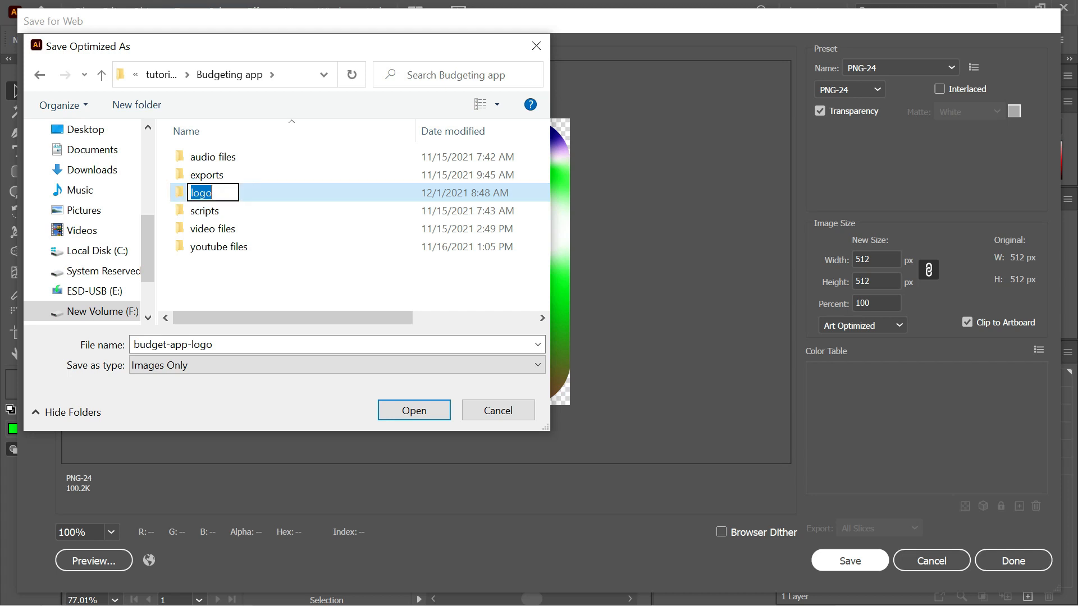
double_click(176, 195)
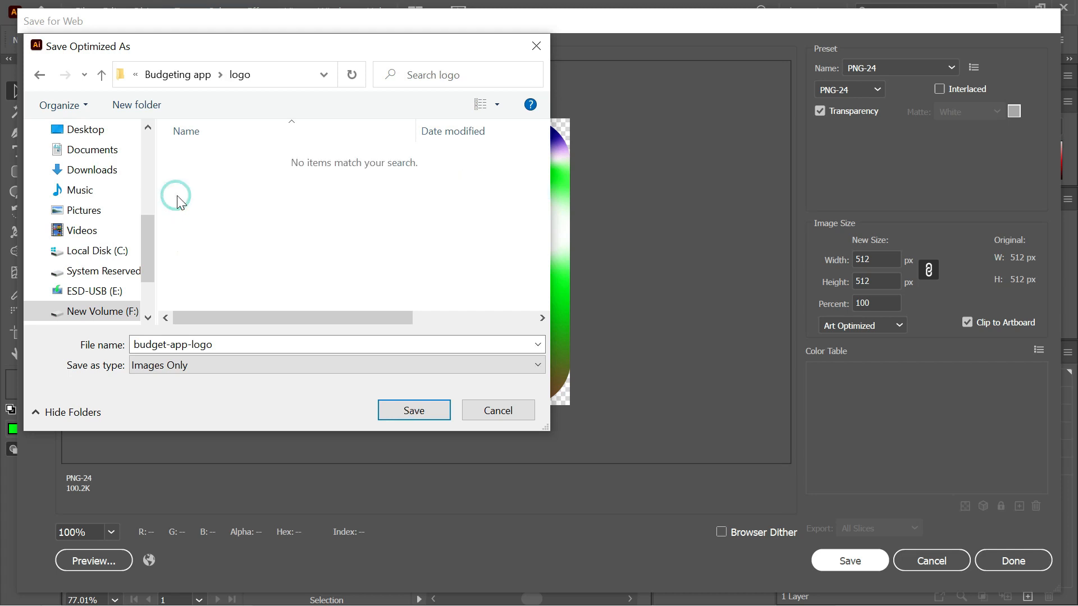
click(414, 410)
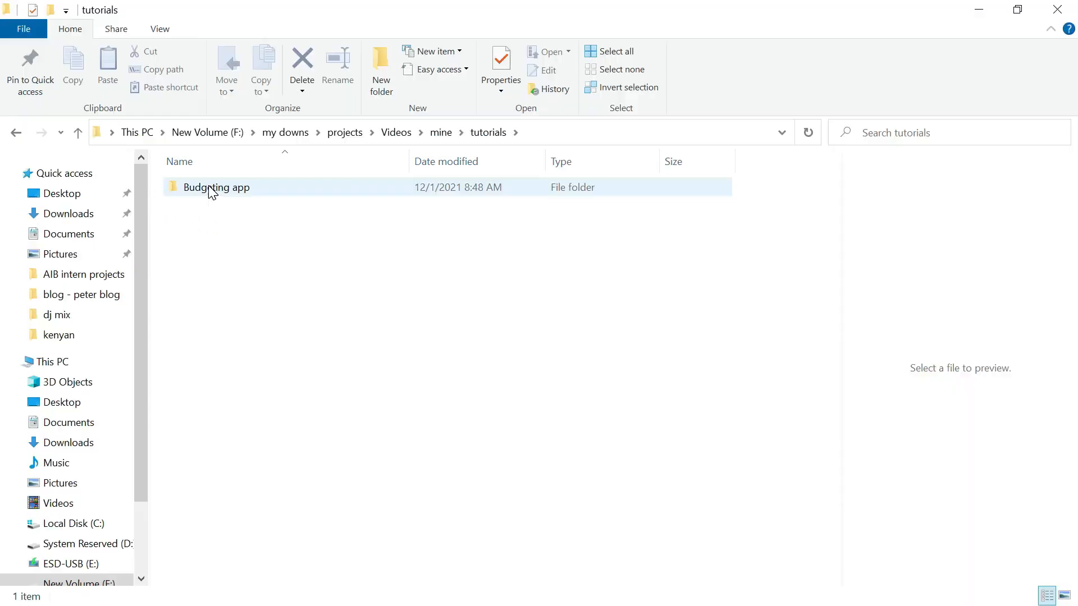
- Open the exported budget-app-logo.png from the Budgeting app's logo folder in File Explorer to check it
double_click(209, 187)
double_click(209, 223)
double_click(207, 208)
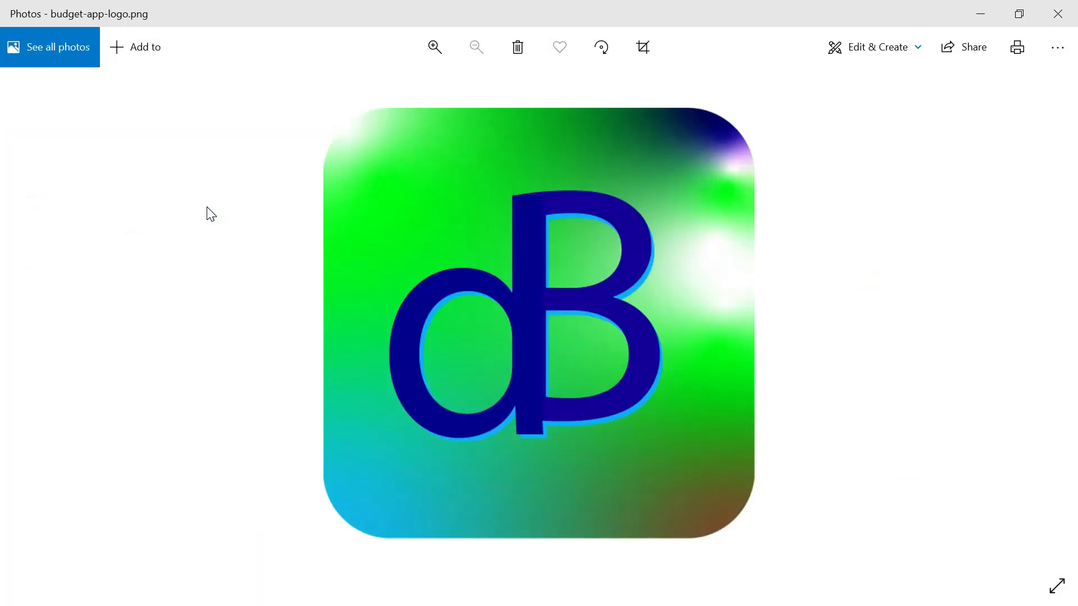
- Switch to Adobe XD and paste the dB logo image onto the Google Pixel 4, 4XL artboard
key(alt+Tab)
key(alt+Tab)
key(alt+Tab)
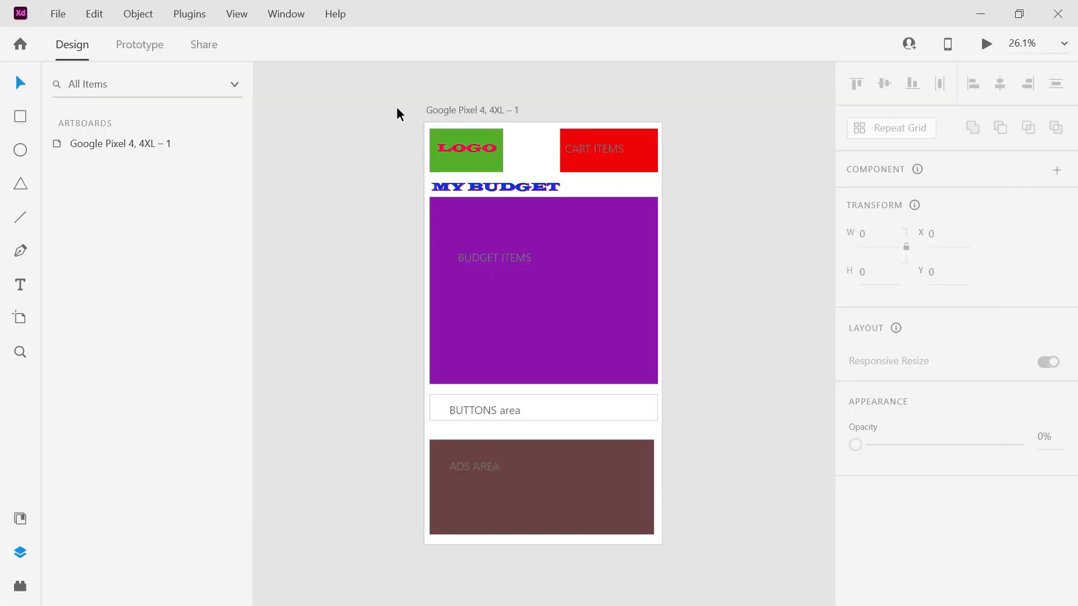
key(ctrl+v)
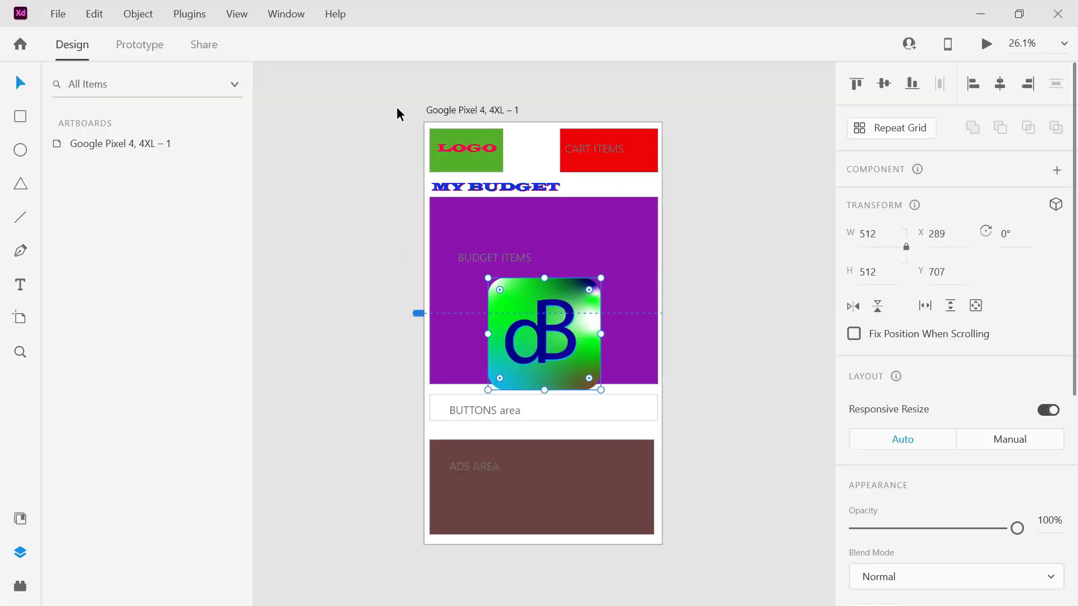
- Delete the green logo placeholder rectangle and its LOGO text from the artboard
click(482, 166)
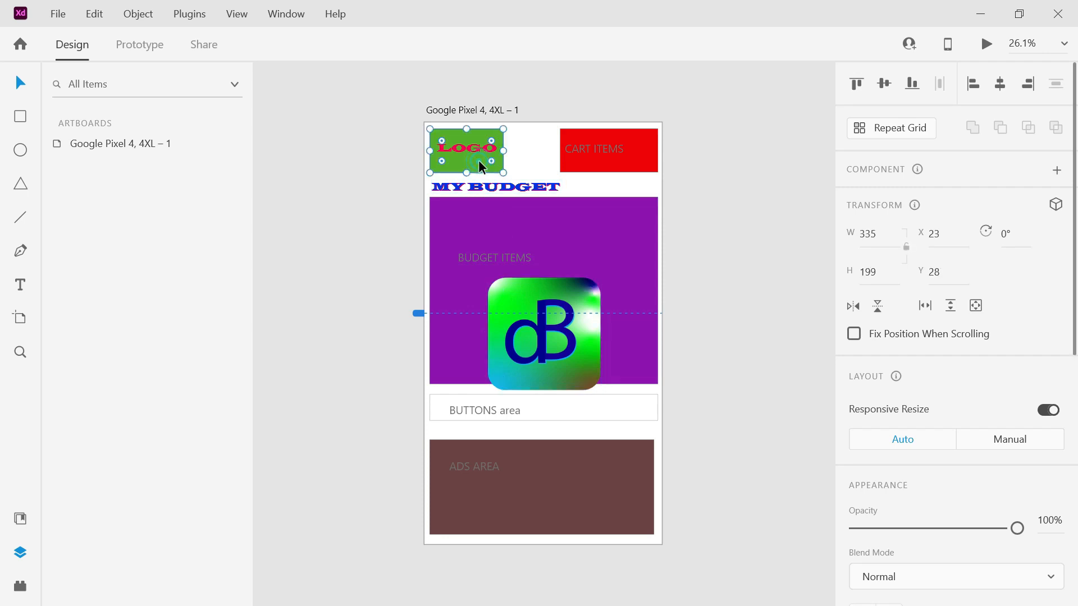
key(Delete)
click(475, 153)
key(Delete)
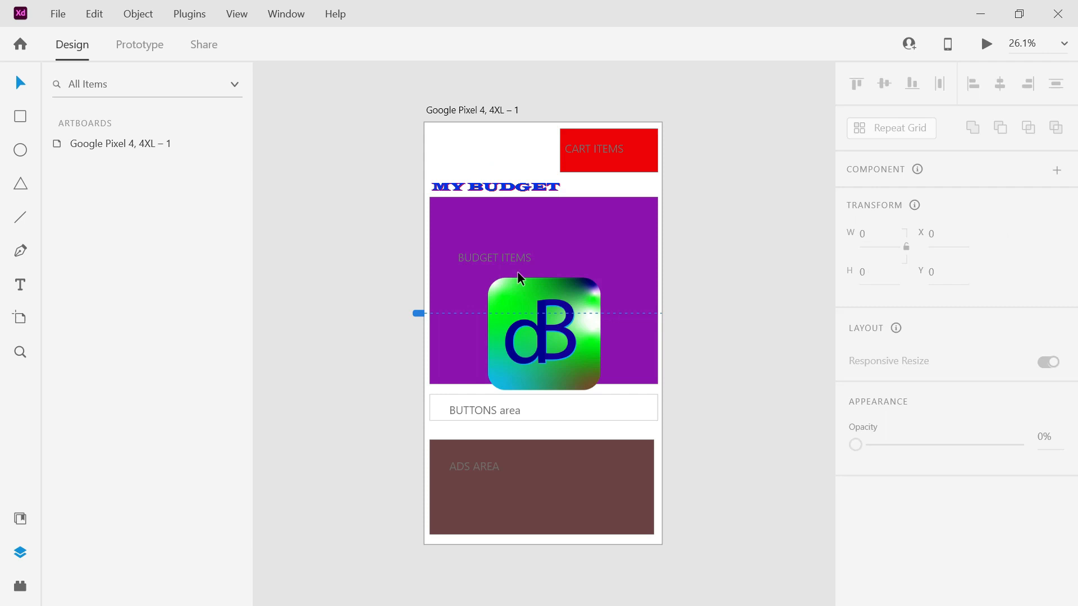
- Scale the dB logo down proportionally and place it in the artboard's upper-left corner above the MY BUDGET heading
drag(520, 278, 510, 186)
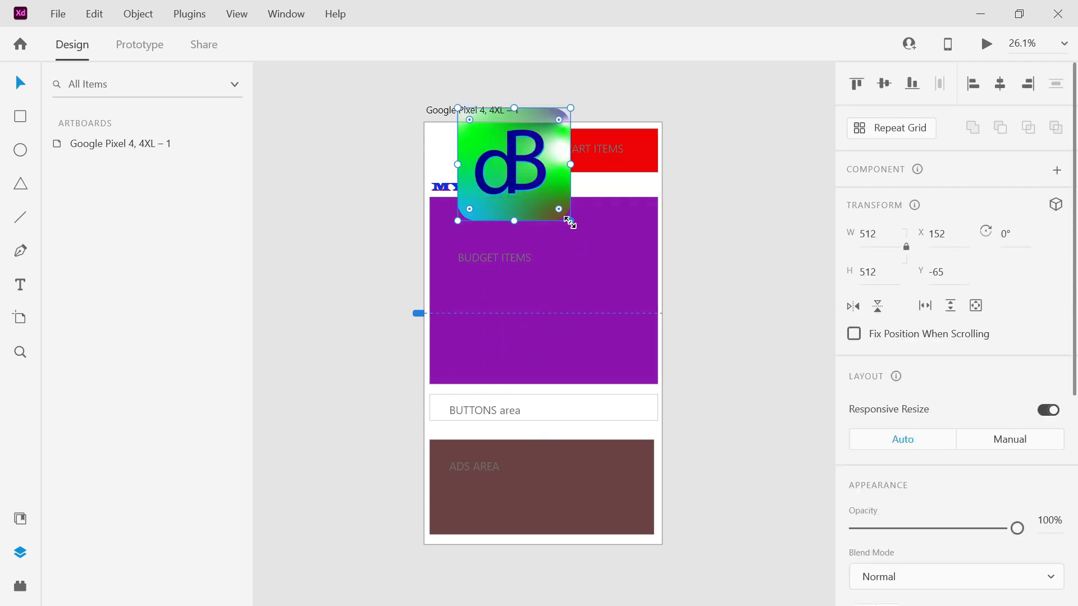
key(alt)
drag(569, 223, 475, 166)
key(alt)
right_click(486, 183)
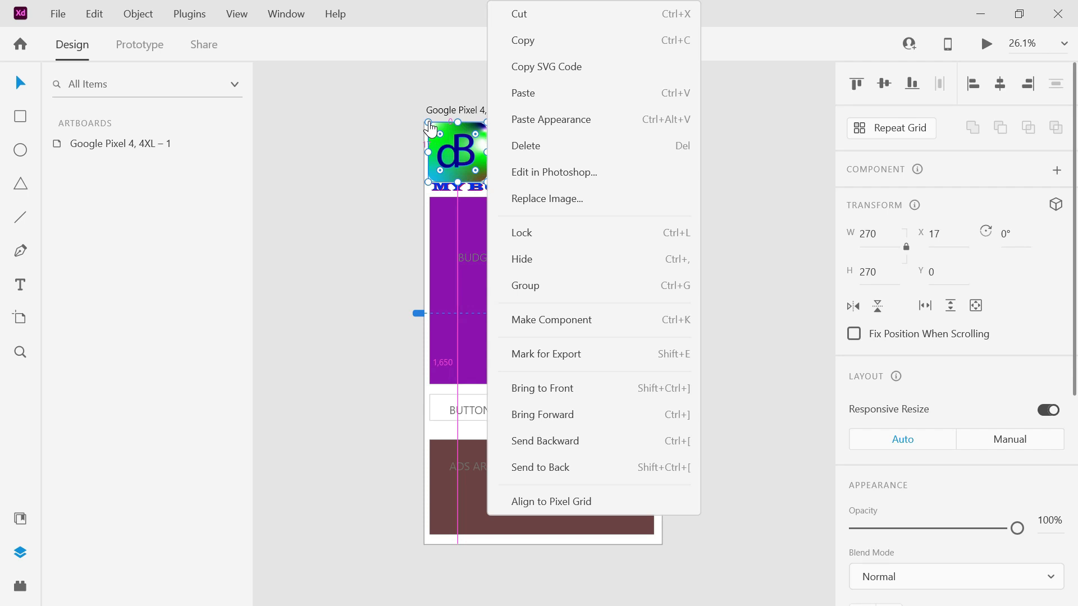
click(384, 112)
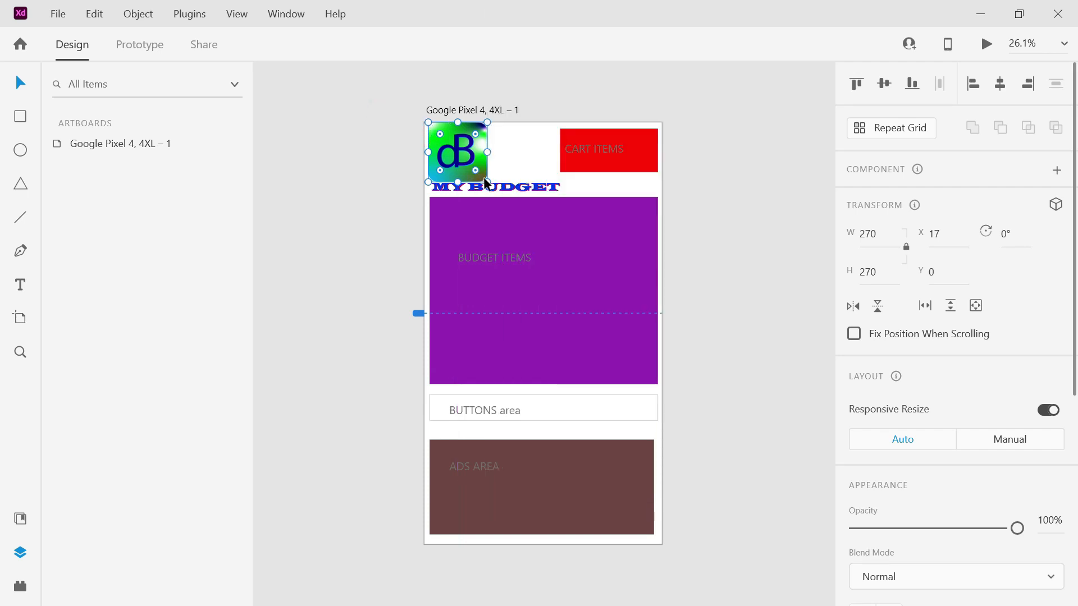
key(alt)
drag(487, 180, 471, 160)
- Turn the BUDGET ITEMS text into an Item heading about 187 px wide in the purple rectangle's upper-left corner
click(502, 261)
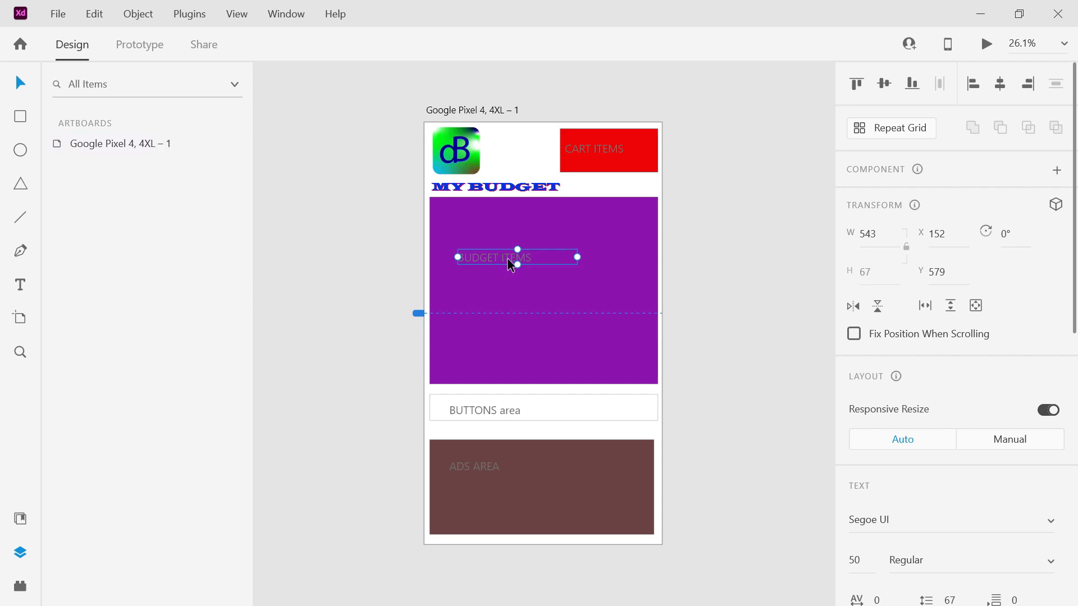
drag(506, 257, 484, 209)
double_click(484, 209)
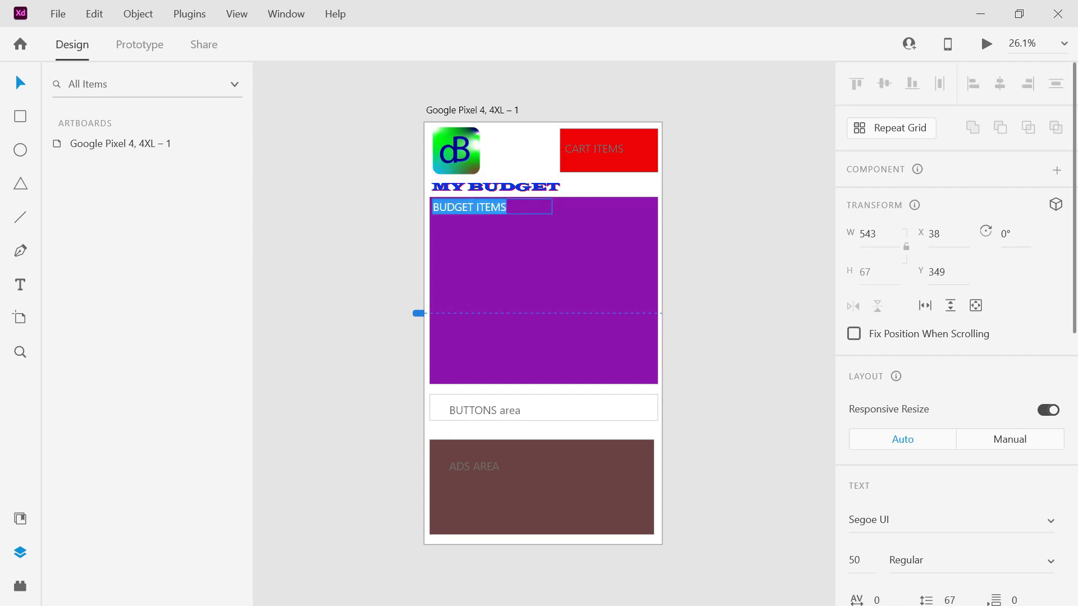
key(BackSpace)
text(Item)
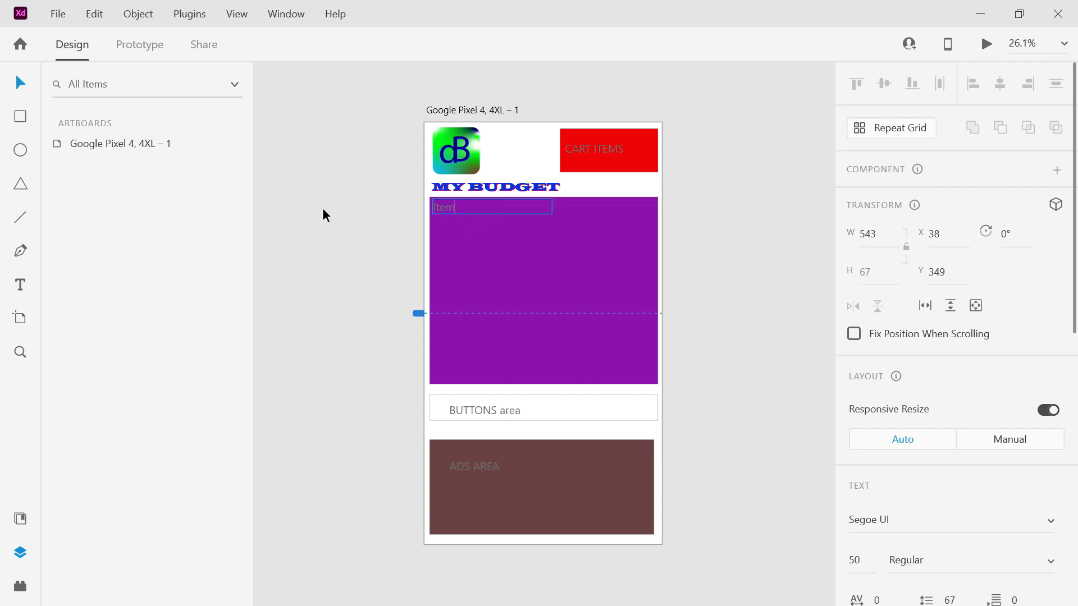
key(Escape)
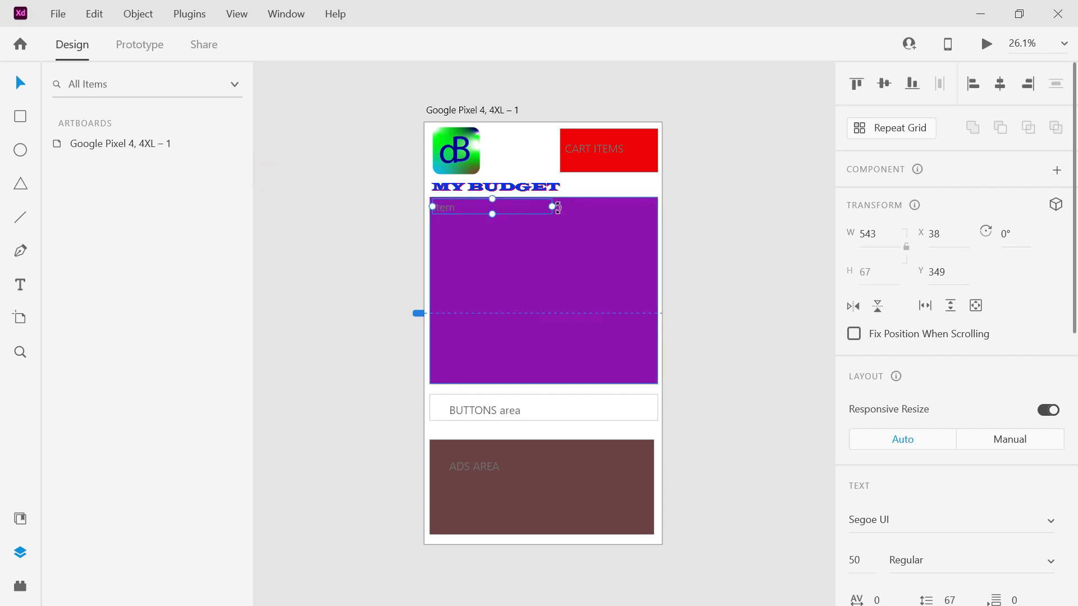
drag(553, 207, 475, 206)
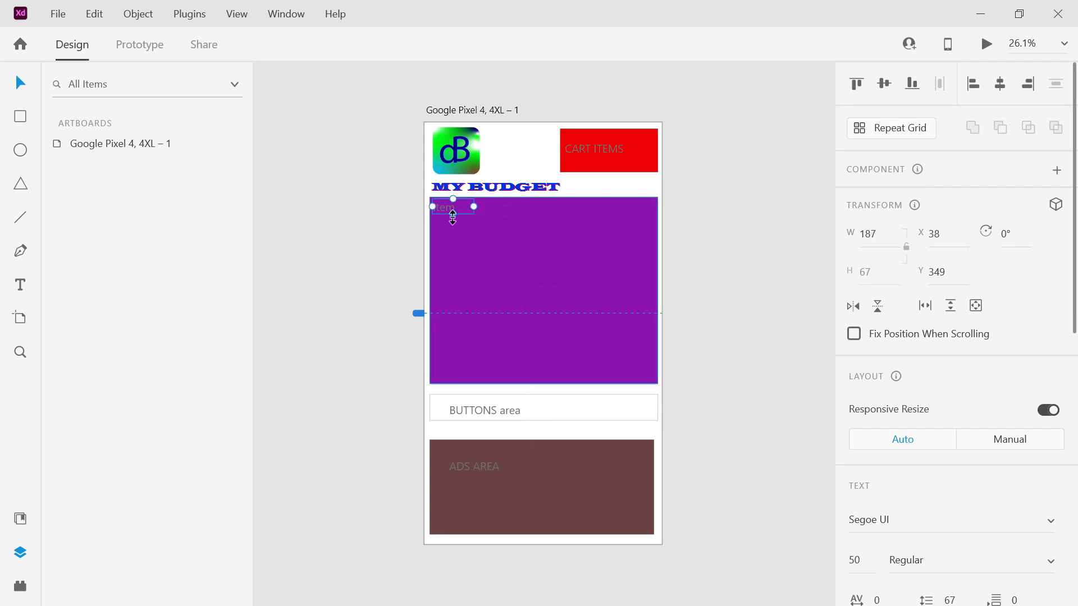
- Duplicate the Item heading to its right at X about 252 and change the copy's text to Price
drag(454, 212, 500, 213)
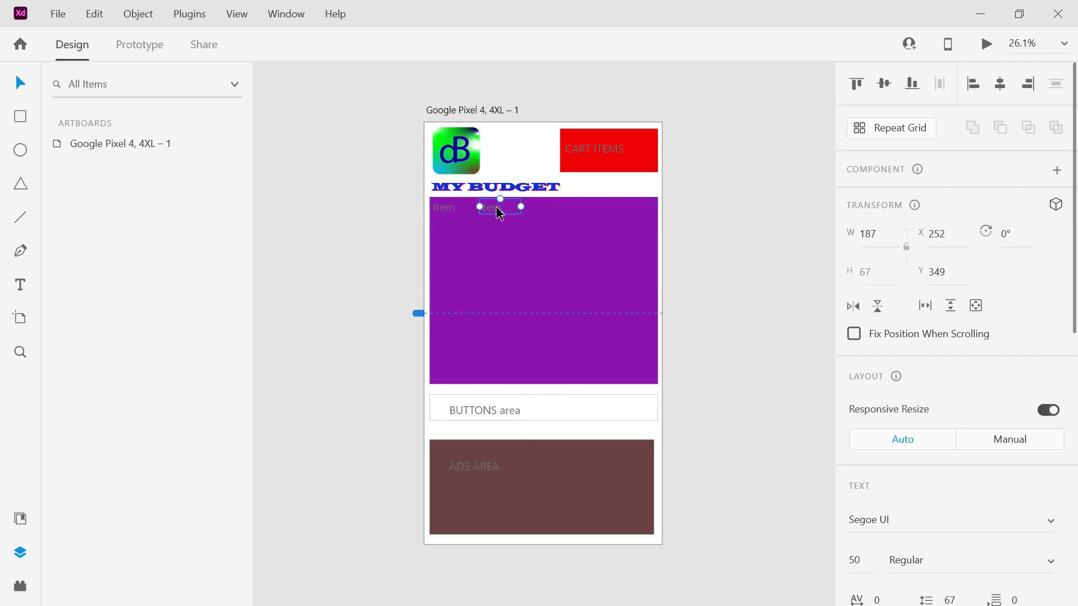
double_click(499, 206)
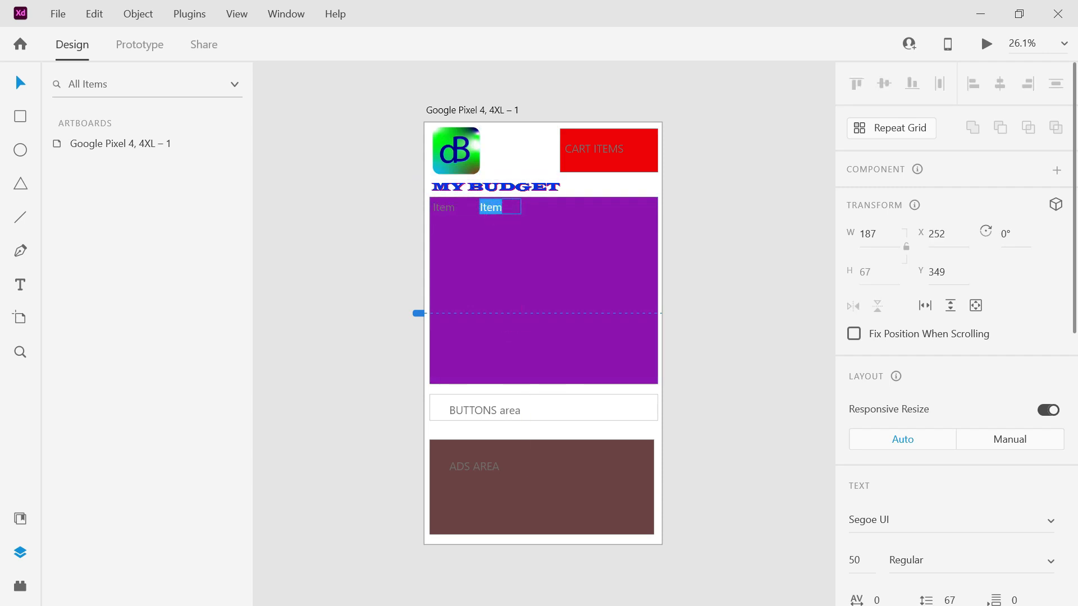
text(Price)
key(Escape)
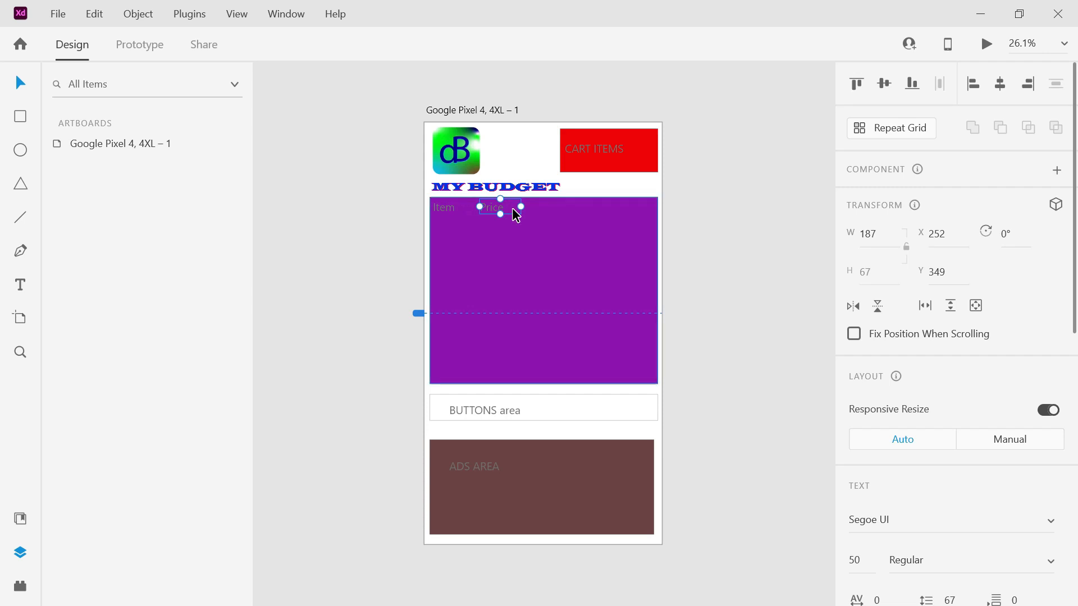
- Create an Add to cart heading from a copy of Price, about 270 px wide at X about 738 on the same row
drag(509, 207, 548, 207)
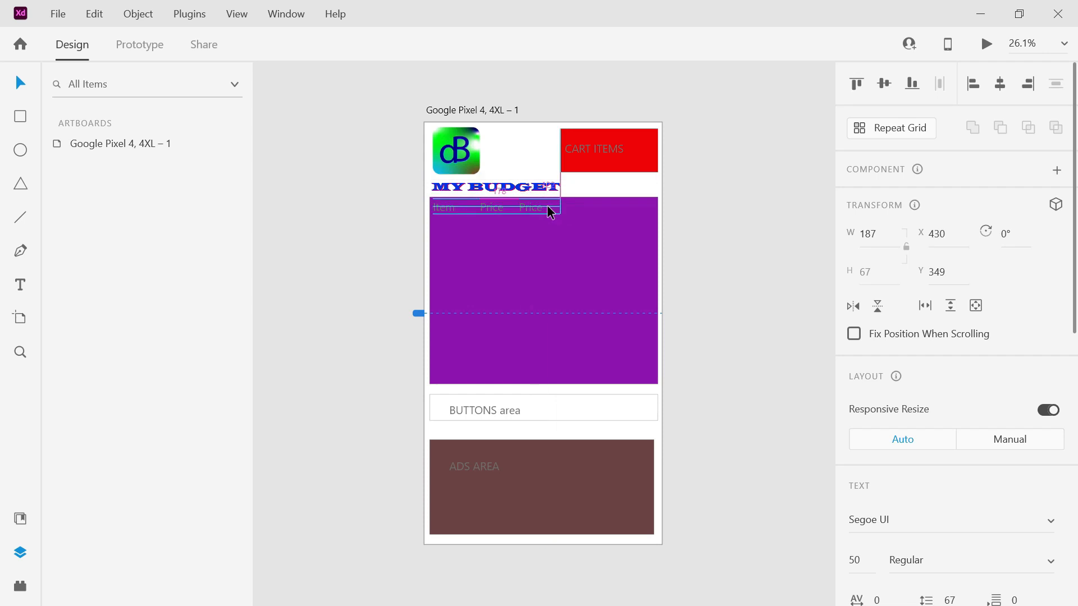
double_click(545, 206)
text(Add to cart)
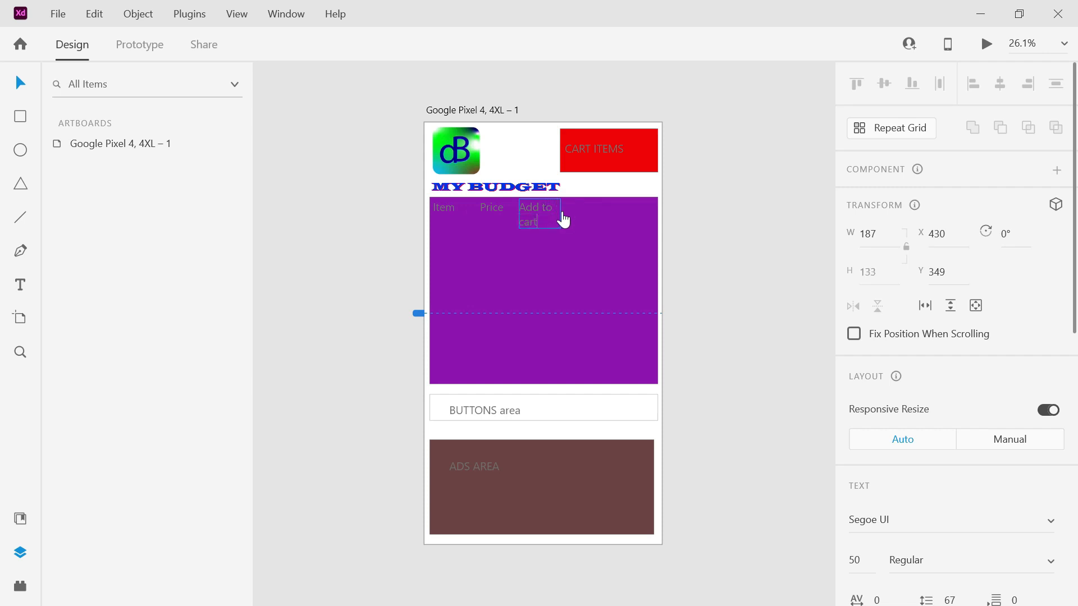
click(312, 206)
drag(559, 213, 578, 211)
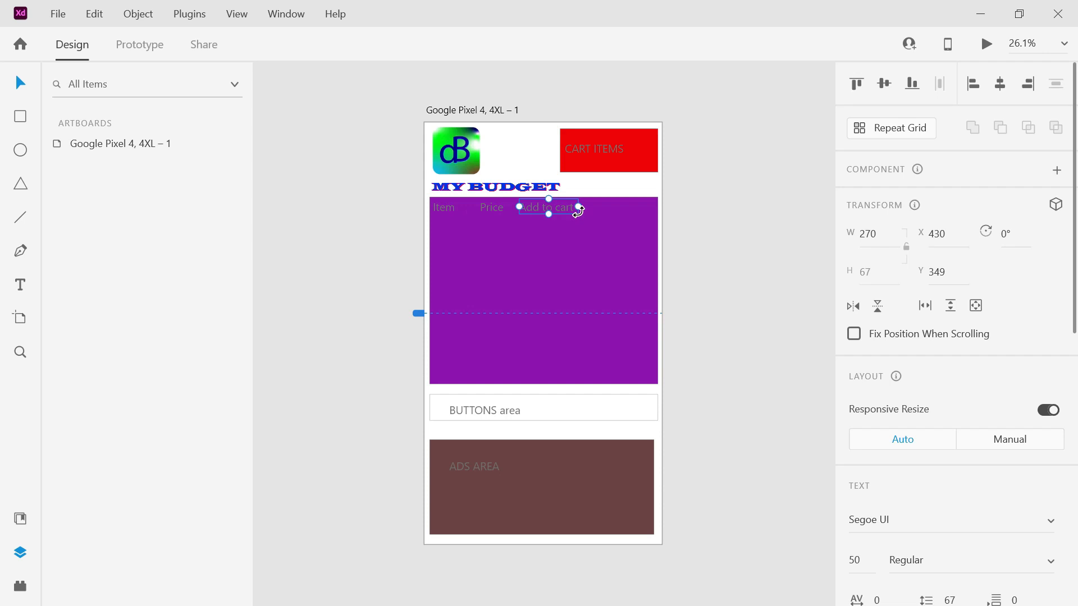
drag(560, 207, 630, 212)
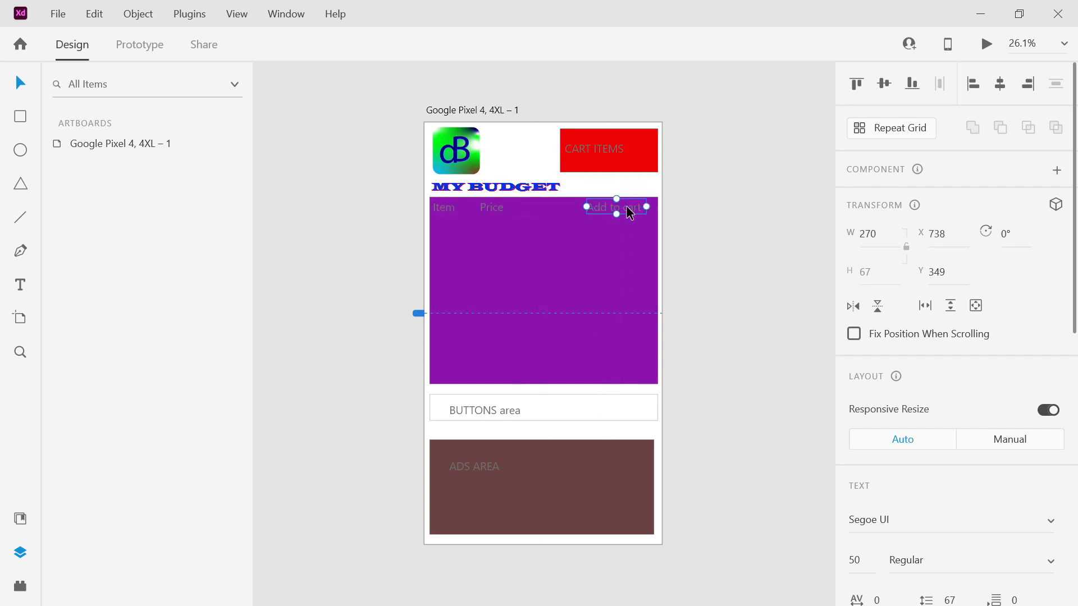
- Copy the Price heading to just before Add to cart and turn the original into a Quantity heading about 212 px wide
click(500, 207)
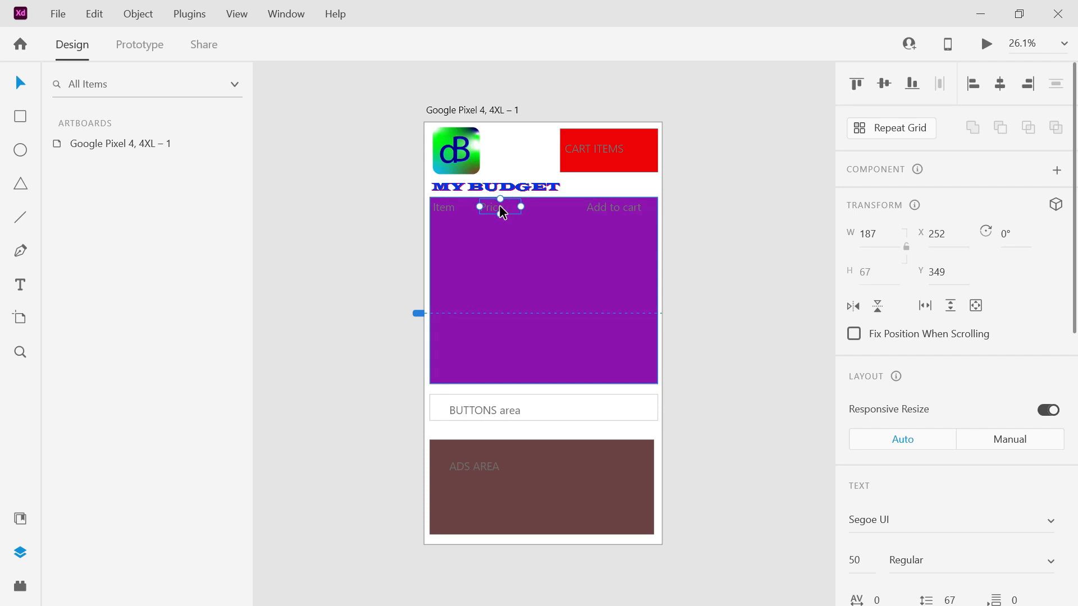
drag(508, 212, 563, 214)
click(499, 212)
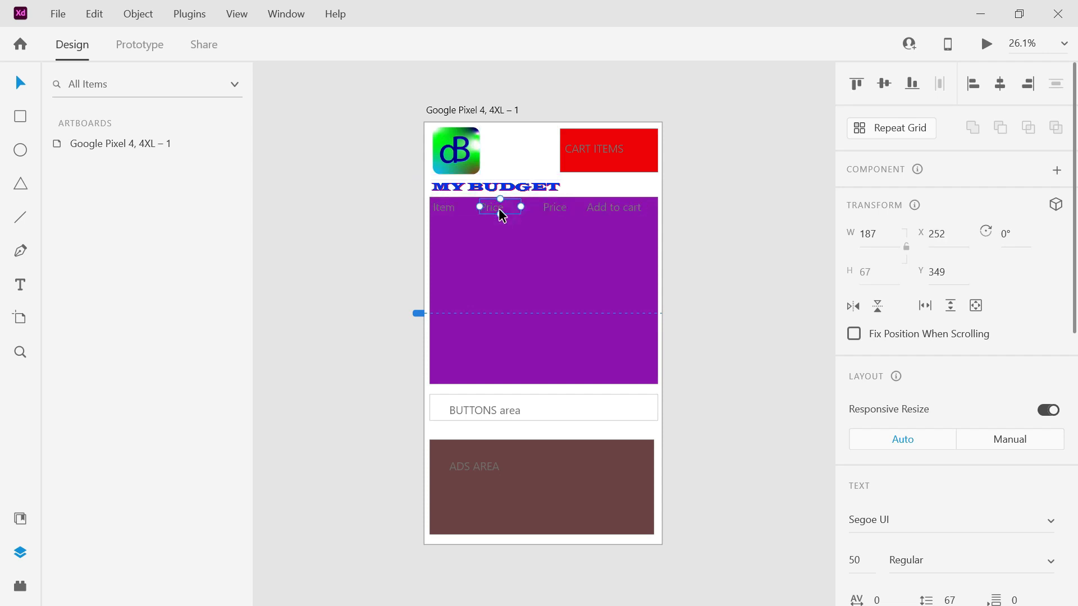
double_click(499, 208)
text(Qu)
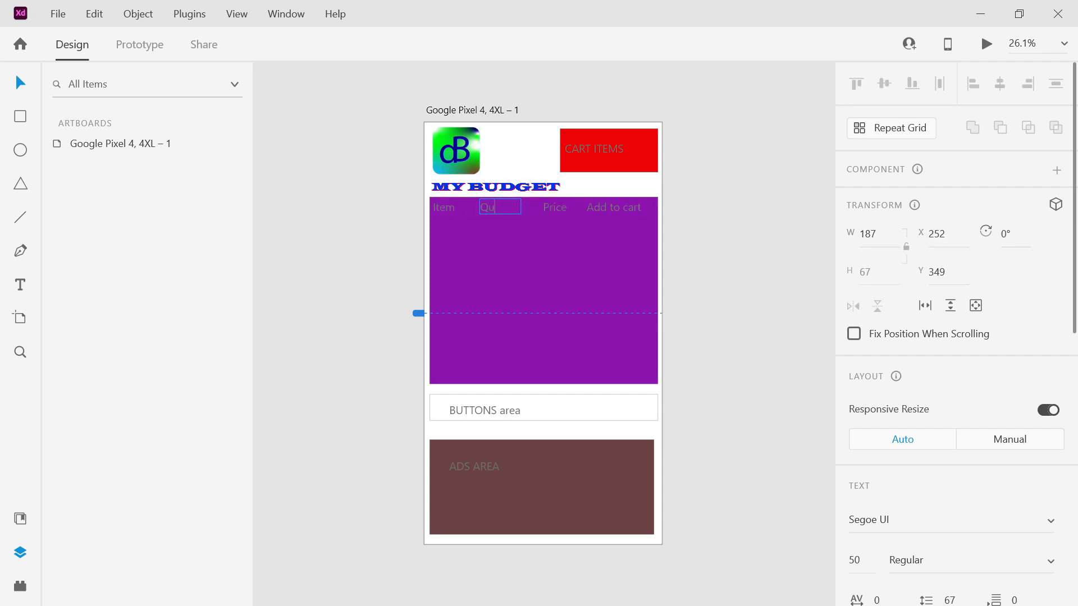
text(antity)
click(373, 211)
click(500, 212)
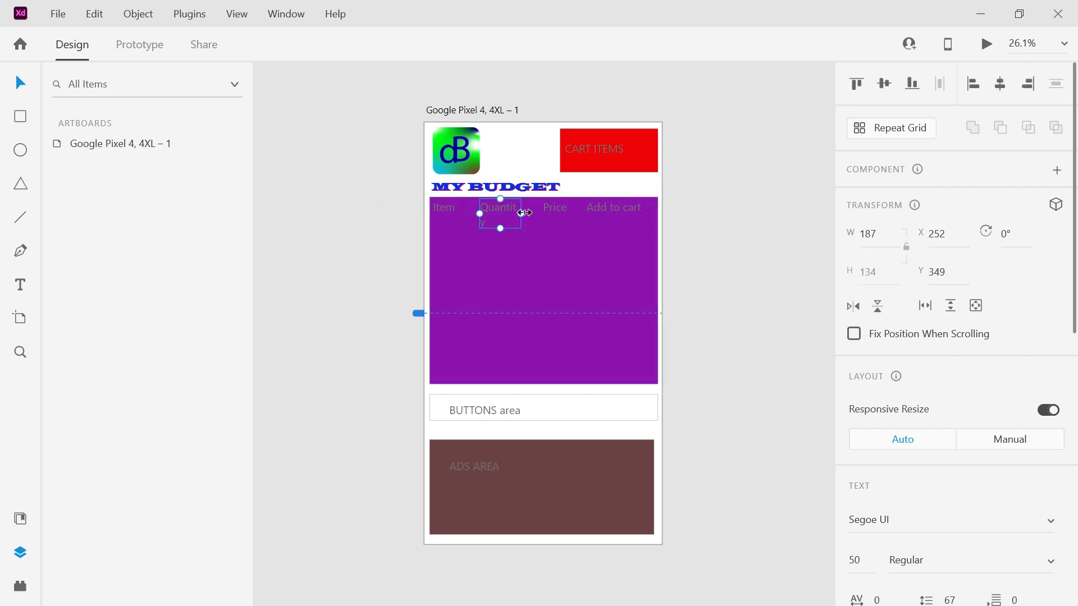
drag(525, 213, 534, 213)
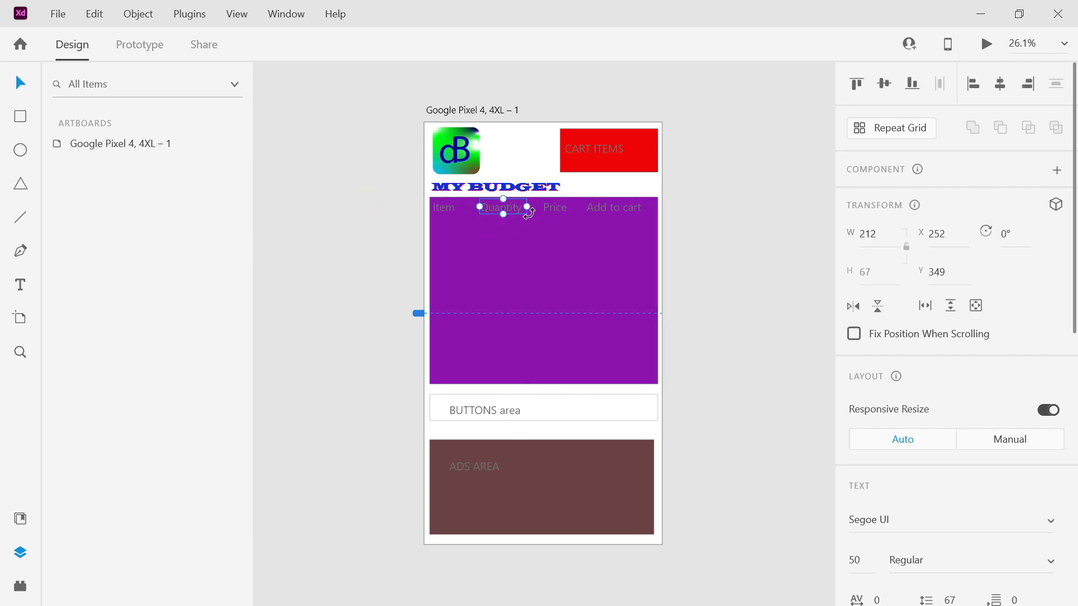
click(702, 221)
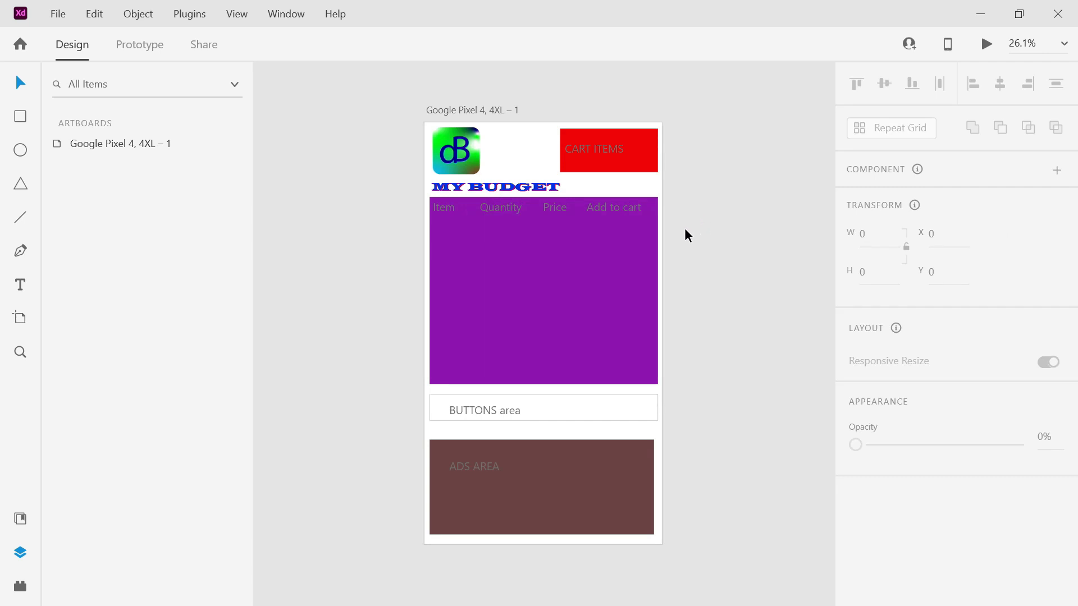
- Duplicate the Item, Quantity, Price and Add to cart headings together as a second row below, at Y about 440
click(457, 209)
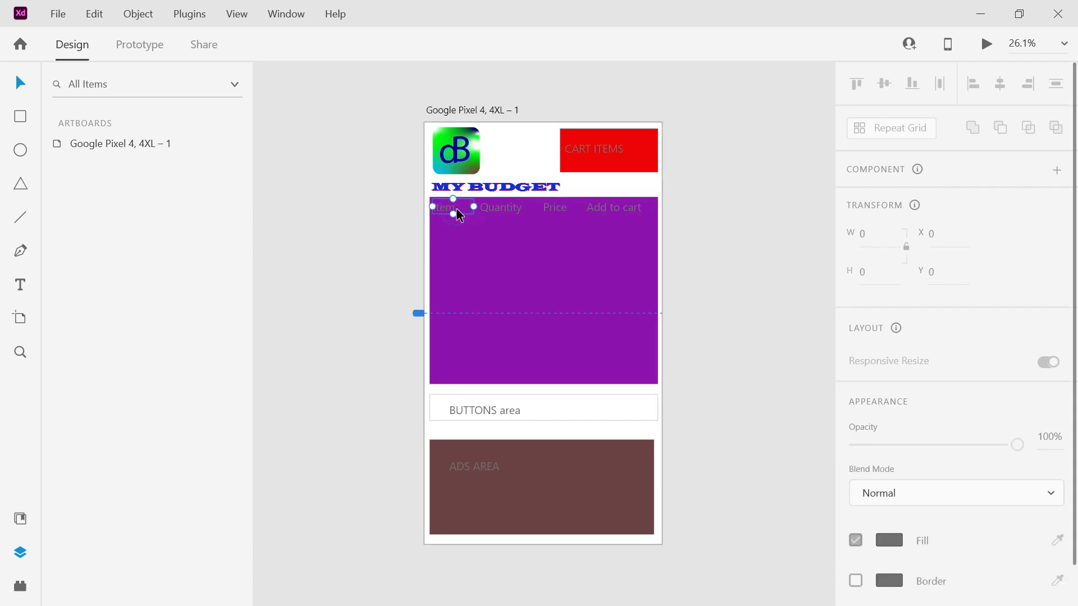
shift+click(498, 213)
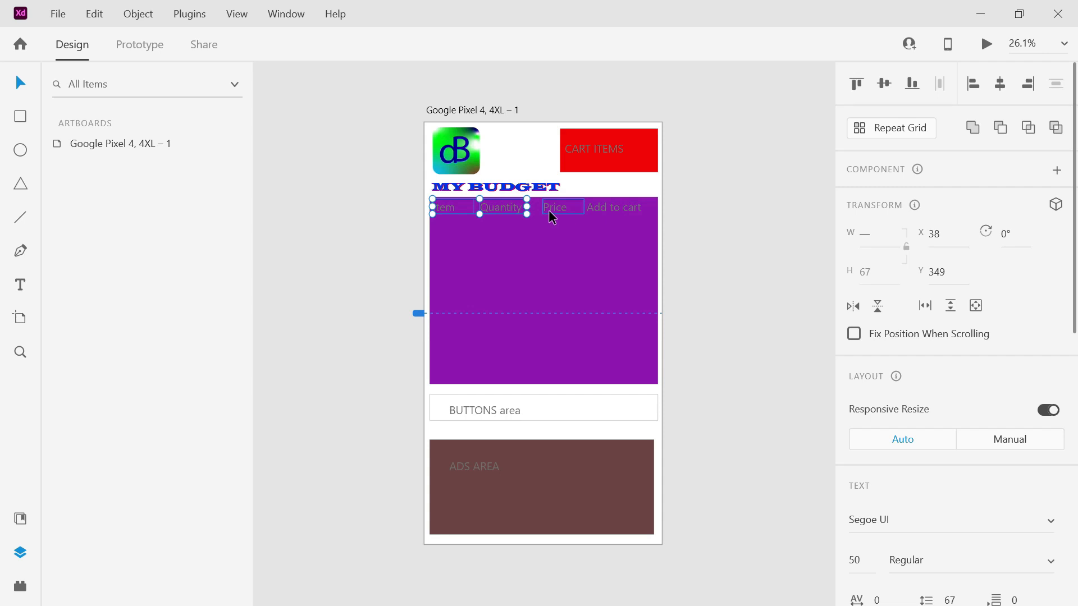
shift+click(548, 209)
shift+click(601, 210)
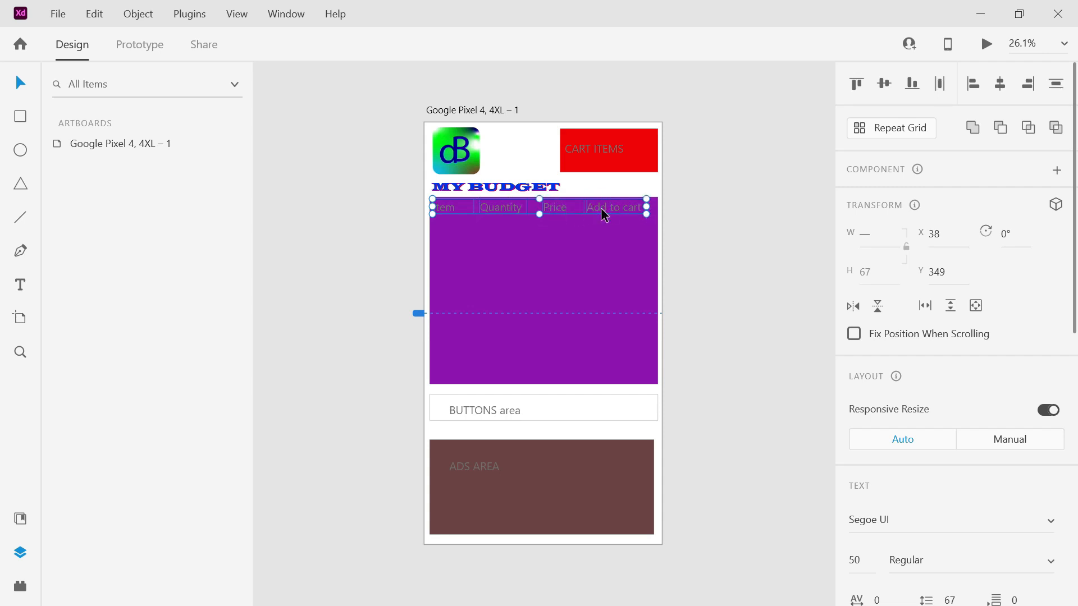
drag(603, 213, 601, 230)
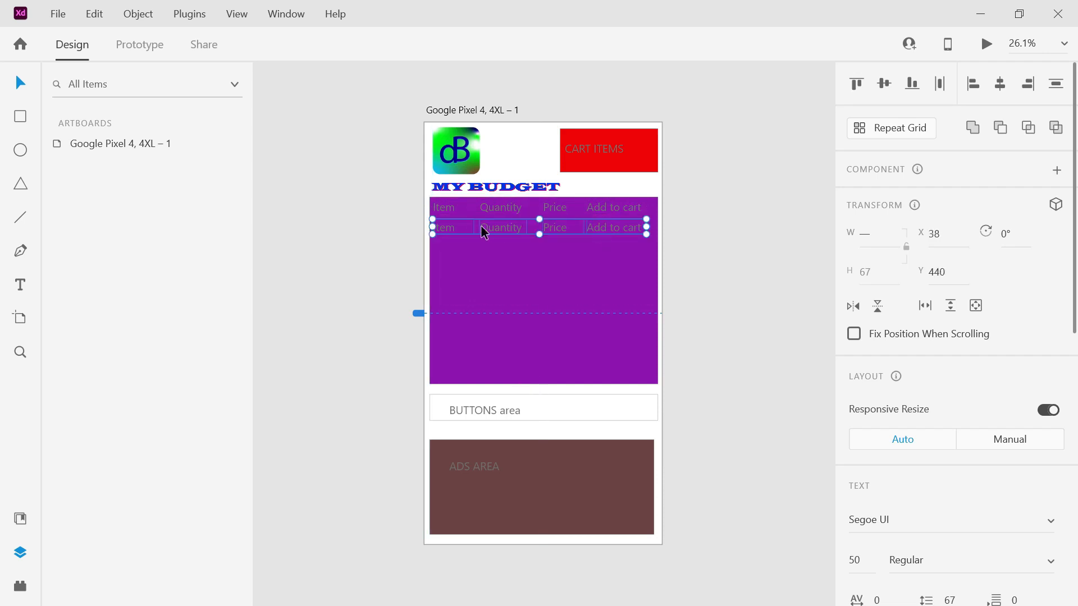
- Change the second row's item to Rice, its quantity to 2 kg and its price to 240
double_click(466, 227)
text(Rice)
click(493, 229)
double_click(493, 228)
text(2 kg)
click(554, 227)
double_click(554, 227)
text(240)
key(Escape)
- Replace the Add to cart copy in the Rice row with a small white checkbox square
click(609, 228)
key(Delete)
click(20, 117)
mouse_move(433, 219)
mouse_down()
mouse_move(595, 219)
mouse_move(612, 236)
mouse_up()
click(19, 84)
click(334, 158)
drag(606, 231, 607, 220)
click(696, 233)
scroll(538, 268, right, 1)
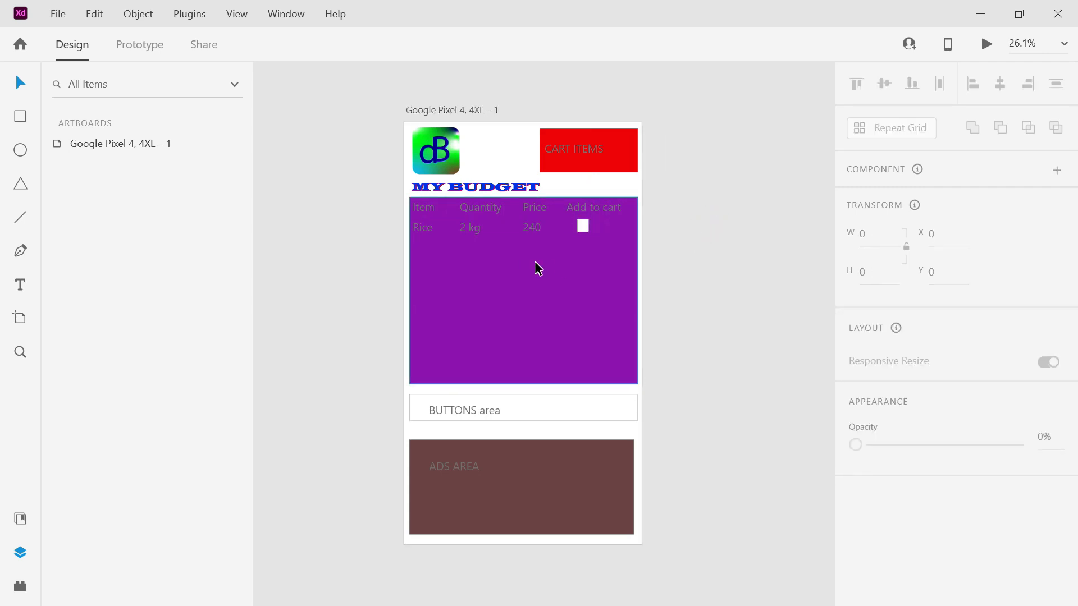
- Repeat the Rice row with its checkbox downward to six rows and shorten the purple rectangle to about 760 px high
click(449, 229)
shift+click(482, 228)
shift+click(532, 229)
shift+click(582, 227)
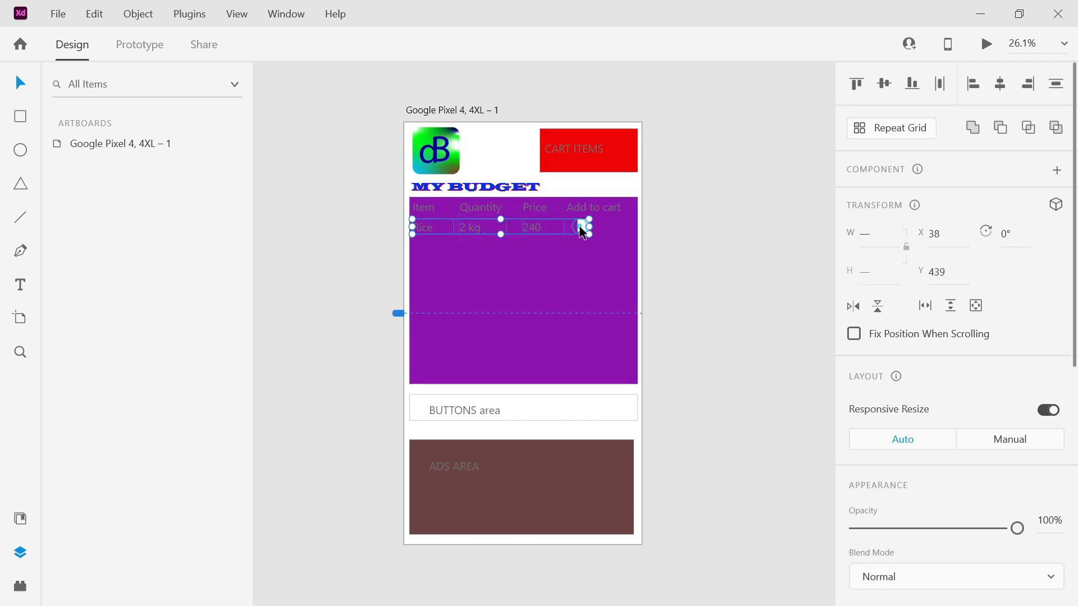
click(569, 232)
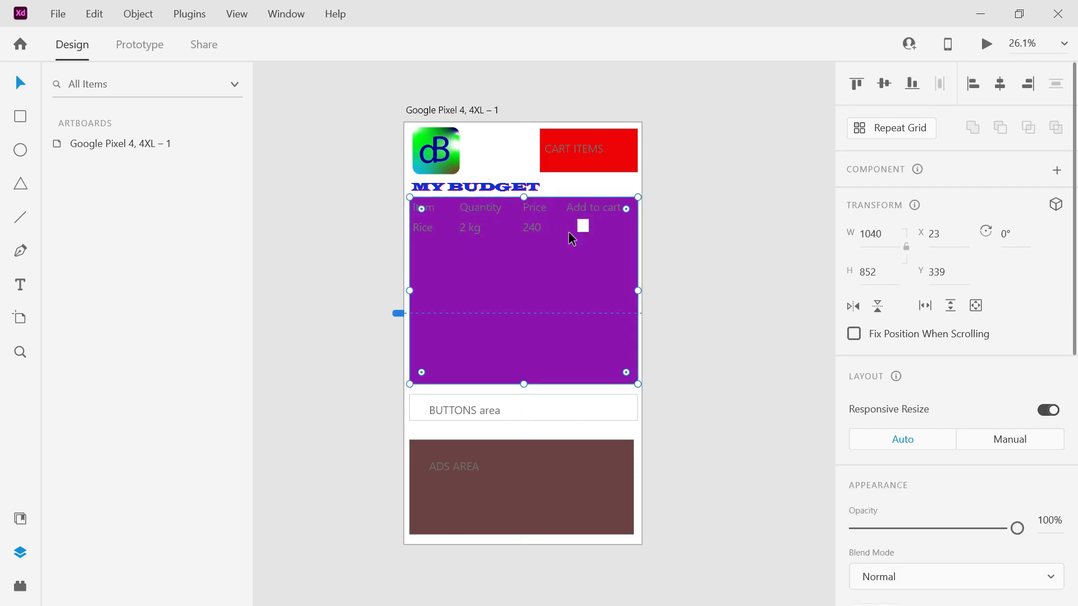
key(ctrl+z)
drag(547, 227, 548, 327)
click(535, 370)
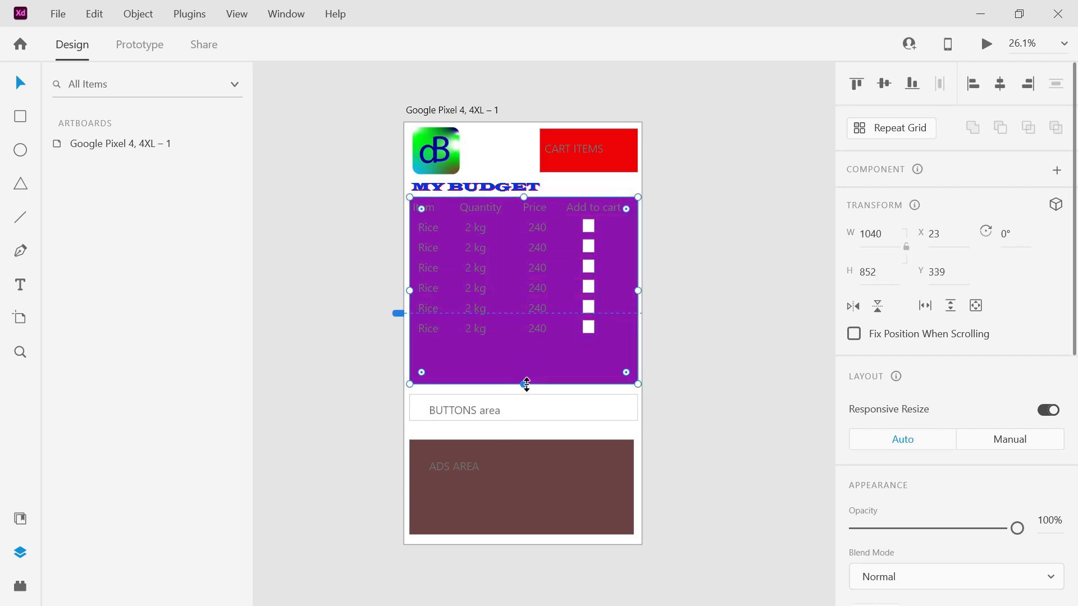
drag(523, 383, 530, 365)
- Change the item in the row below Rice to Juice and its quantity to 2 litre
double_click(435, 248)
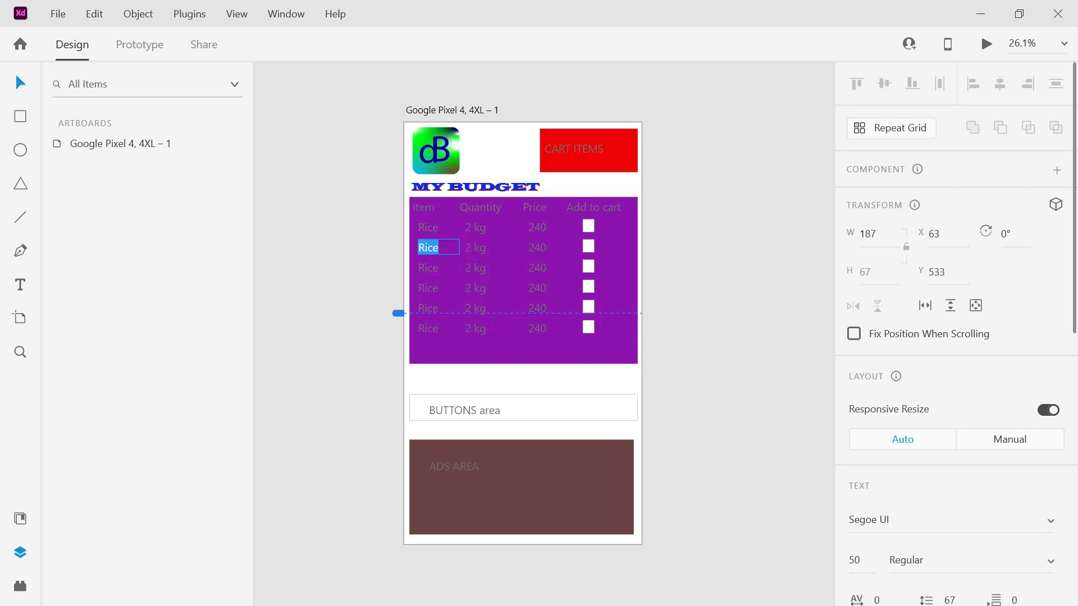
text(Juice)
click(477, 252)
double_click(479, 258)
text(litre)
click(724, 164)
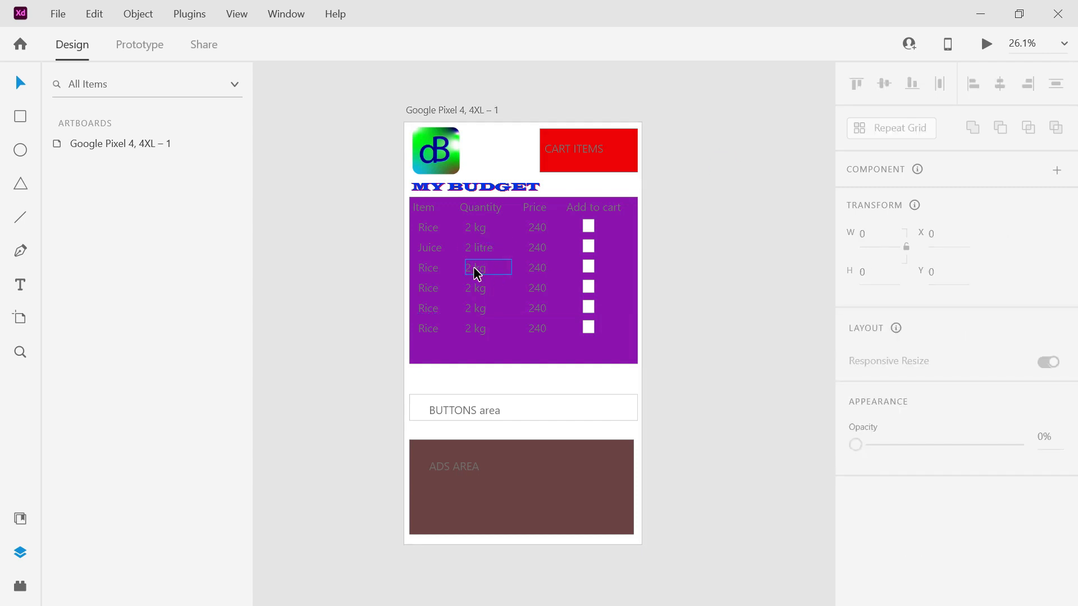
double_click(433, 269)
text(Cooking oil)
key(BackSpace)
key(BackSpace)
key(BackSpace)
key(BackSpace)
key(BackSpace)
key(BackSpace)
key(BackSpace)
key(BackSpace)
key(BackSpace)
key(BackSpace)
key(BackSpace)
text(Oil)
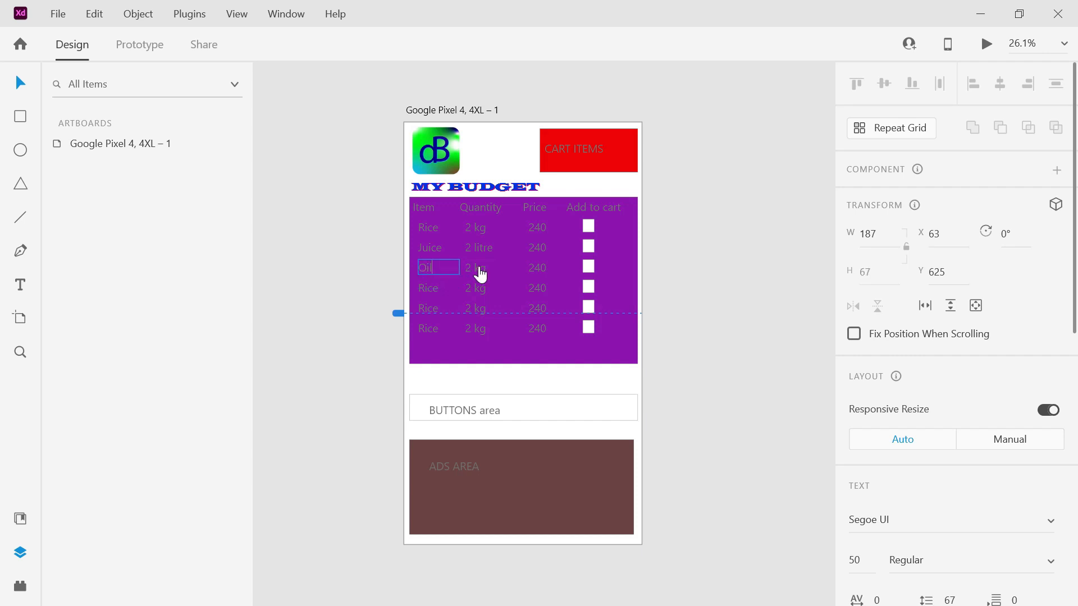
double_click(433, 289)
- Change the third product row's item name to Cooking Oil and select its whole text
double_click(426, 268)
text(Cooking Oil)
key(ctrl+a)
- Try a font size of 30 on the Cooking Oil text
click(854, 560)
text(30)
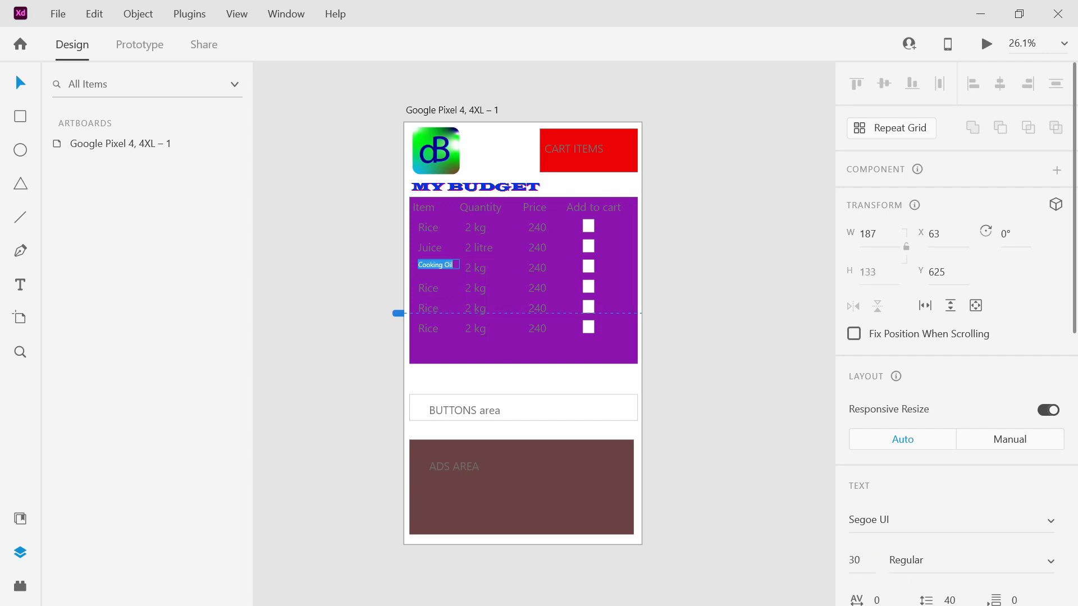
key(Return)
key(BackSpace)
key(ctrl+z)
- Set the Cooking Oil text's font size to 40 and widen its text box leftward so the name fits one line
click(854, 560)
text(45)
key(Return)
click(865, 560)
click(860, 560)
key(Return)
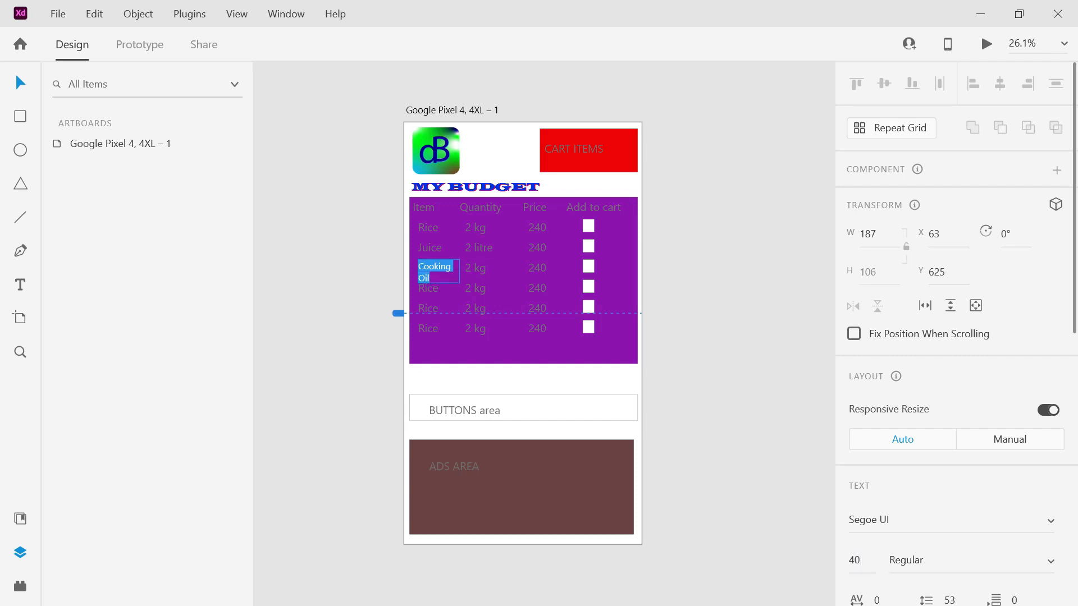
click(15, 88)
drag(417, 273, 412, 273)
- Rename the items in the fourth and fifth product rows to Salt and Tissue
click(434, 290)
double_click(437, 293)
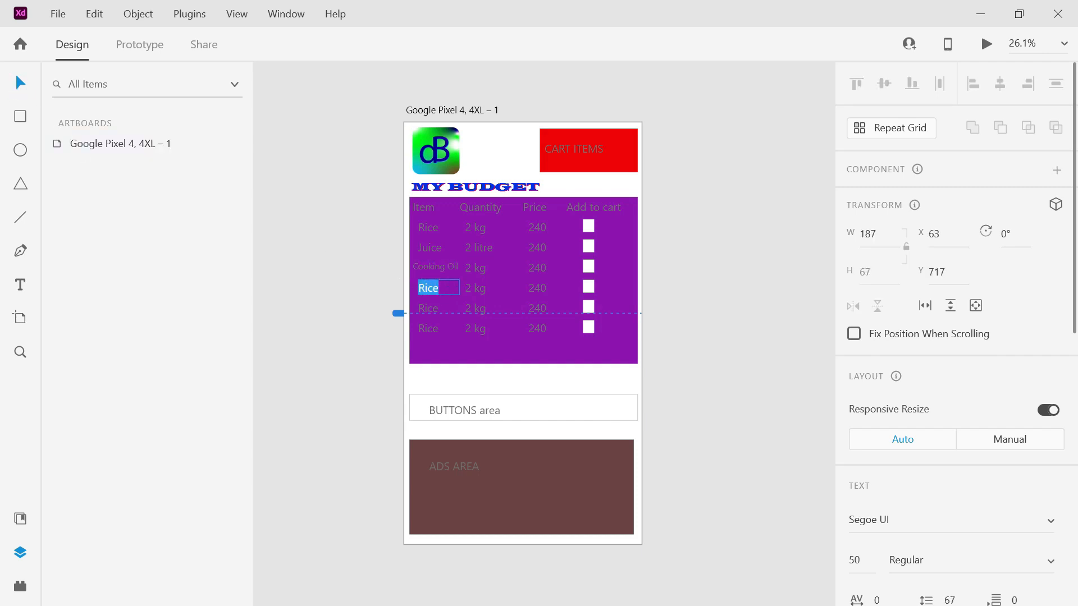
text(Salt)
double_click(438, 310)
text(Tissue)
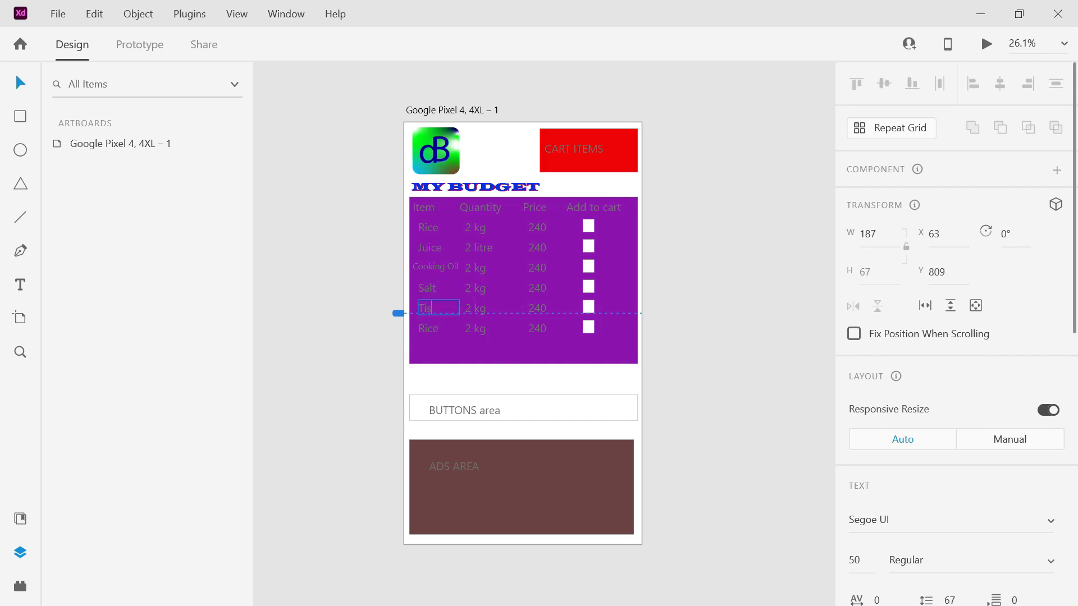
- Remove the kg unit from the Tissue row's quantity, leaving just 2
click(477, 315)
double_click(479, 308)
key(BackSpace)
key(BackSpace)
key(BackSpace)
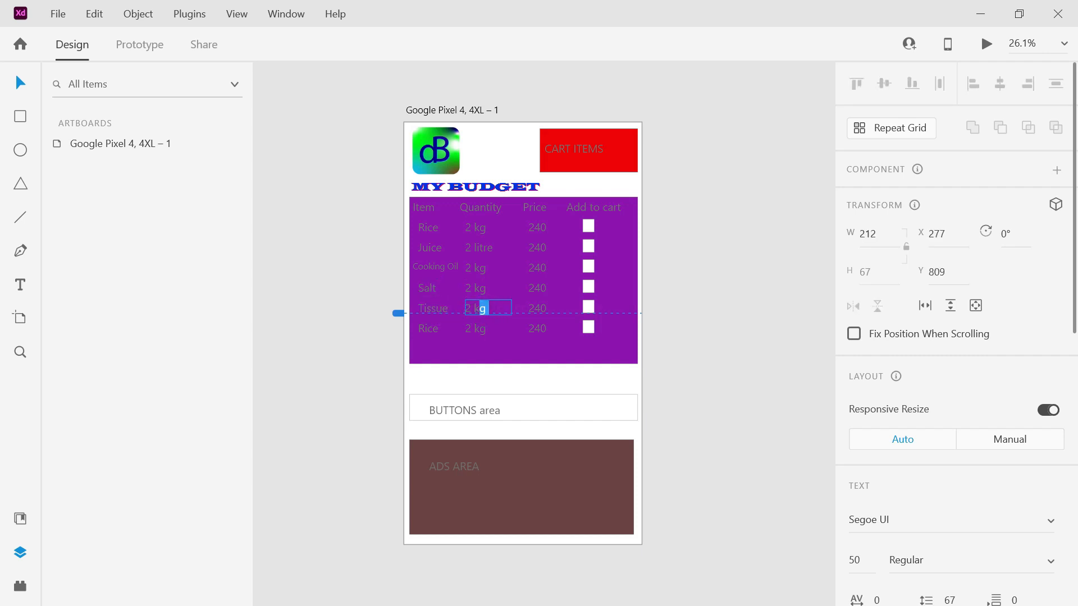
key(Escape)
- Change the item name in the last product row to Sugar
click(431, 331)
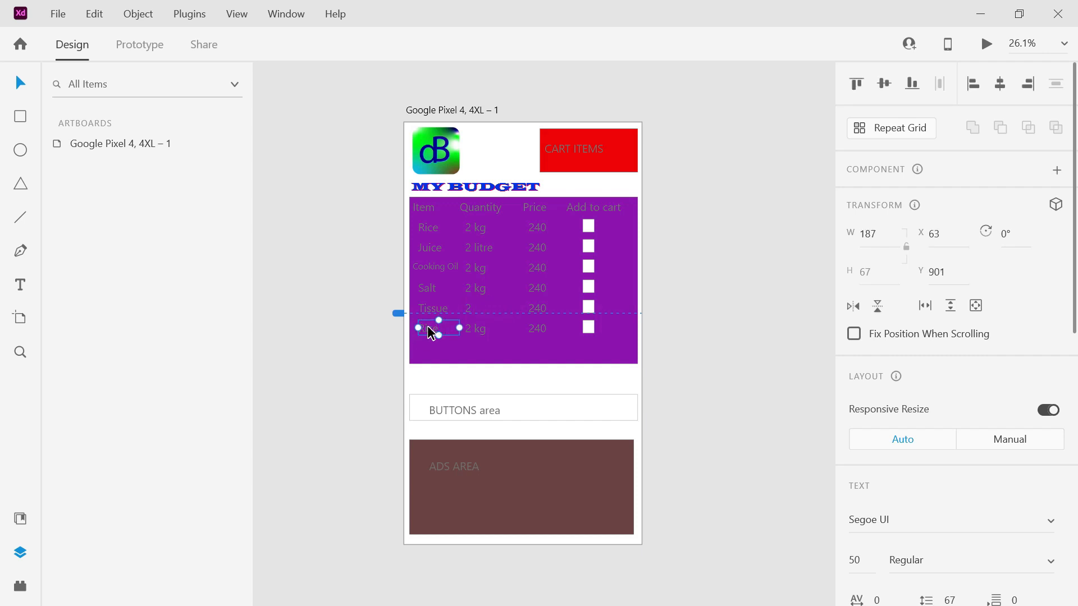
double_click(431, 332)
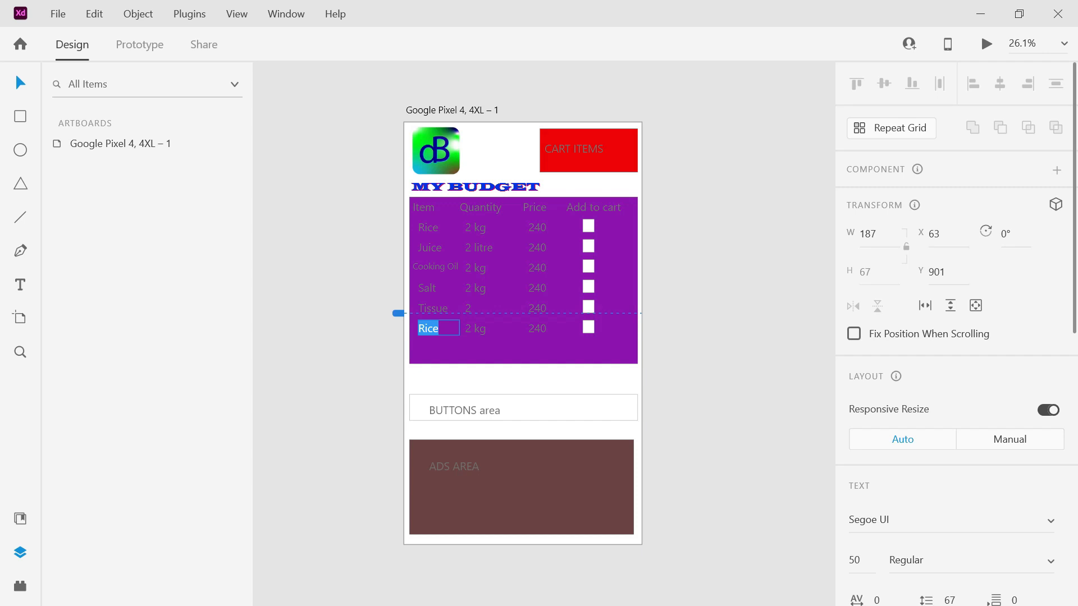
text(Sugar)
click(542, 288)
click(702, 232)
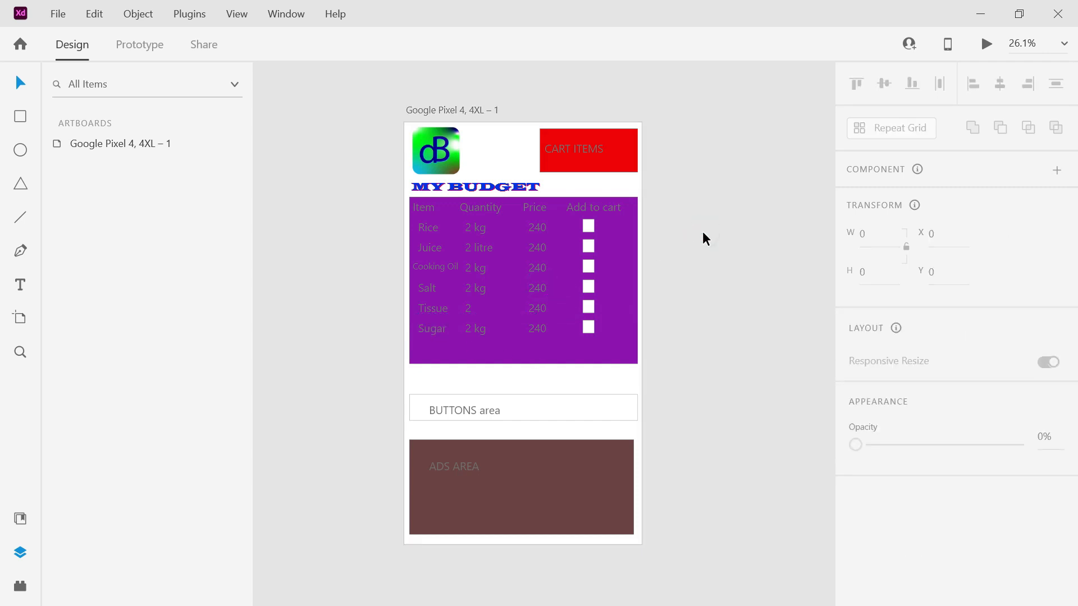
- Give the purple table rectangle a near-black #080000 border with size 3
click(427, 209)
click(518, 359)
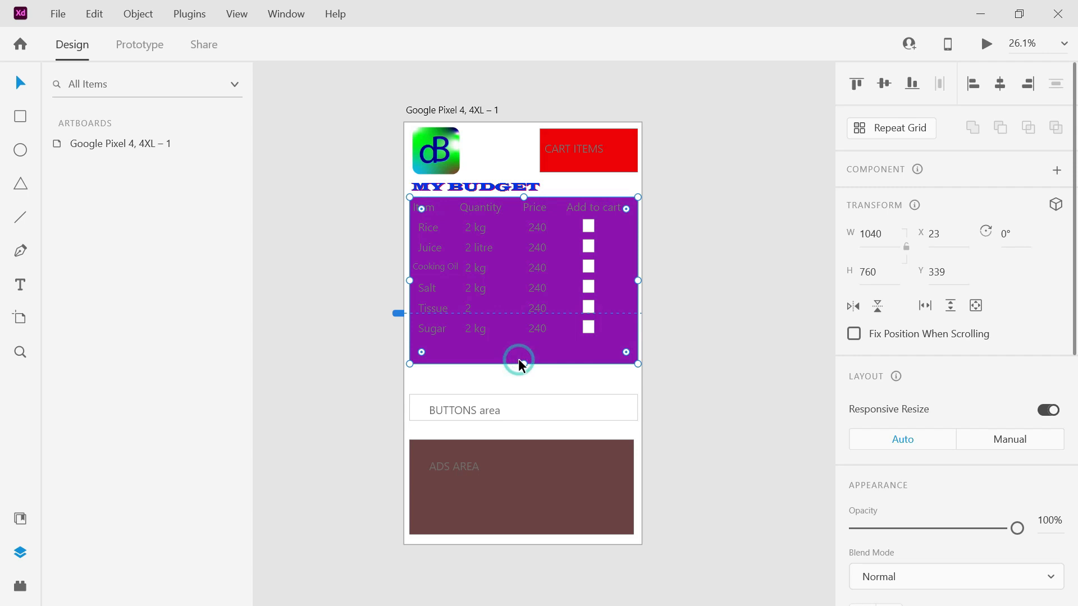
drag(1074, 354, 1074, 465)
click(777, 487)
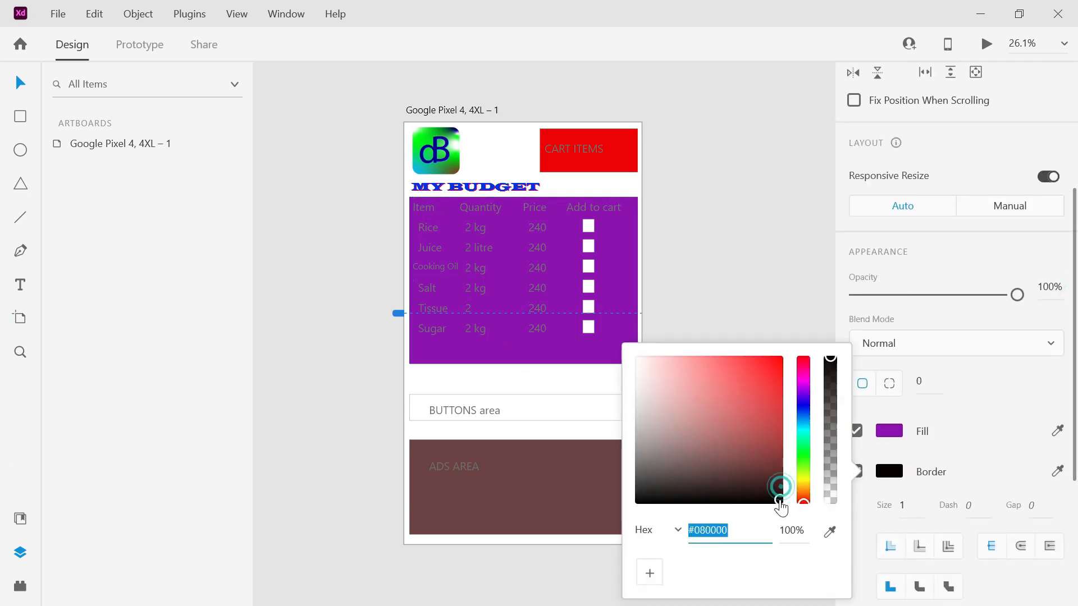
click(905, 504)
text(3)
key(Return)
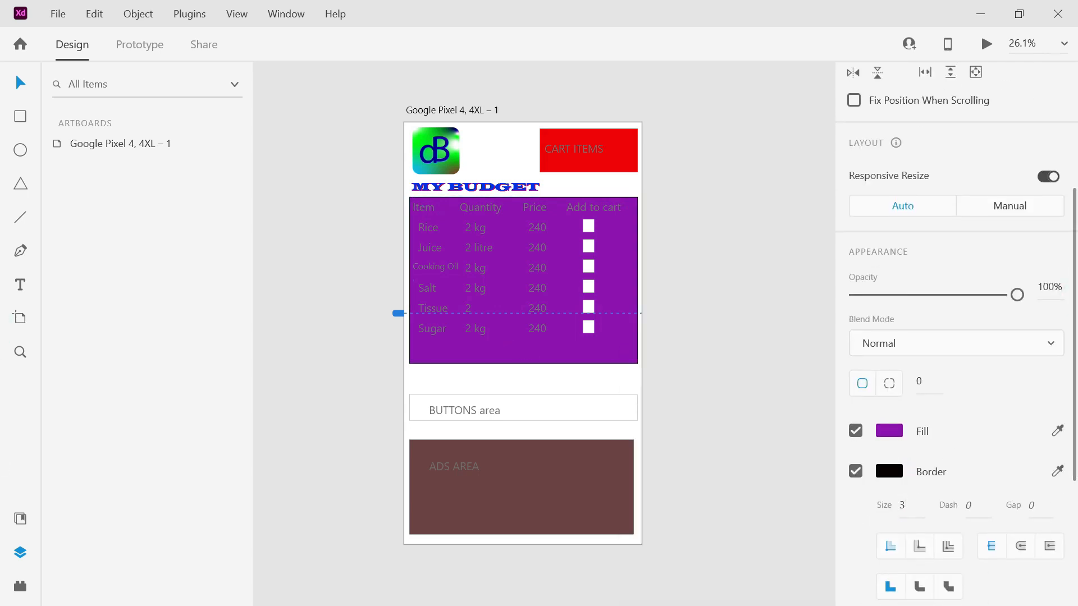
click(606, 359)
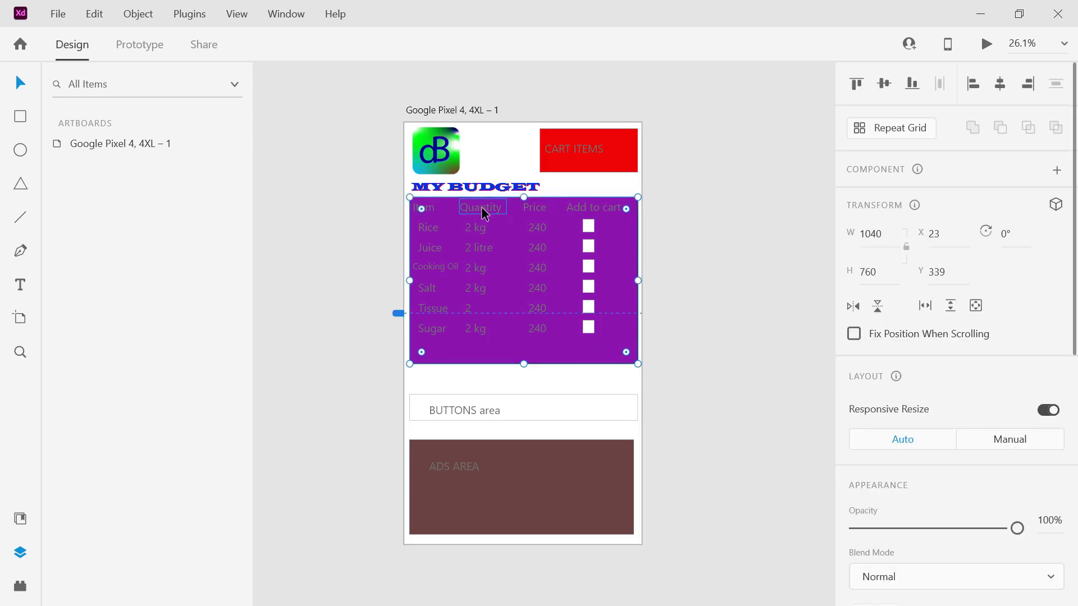
click(716, 325)
- Draw a horizontal line about 1040 px wide under the column headings with border size 3
click(20, 218)
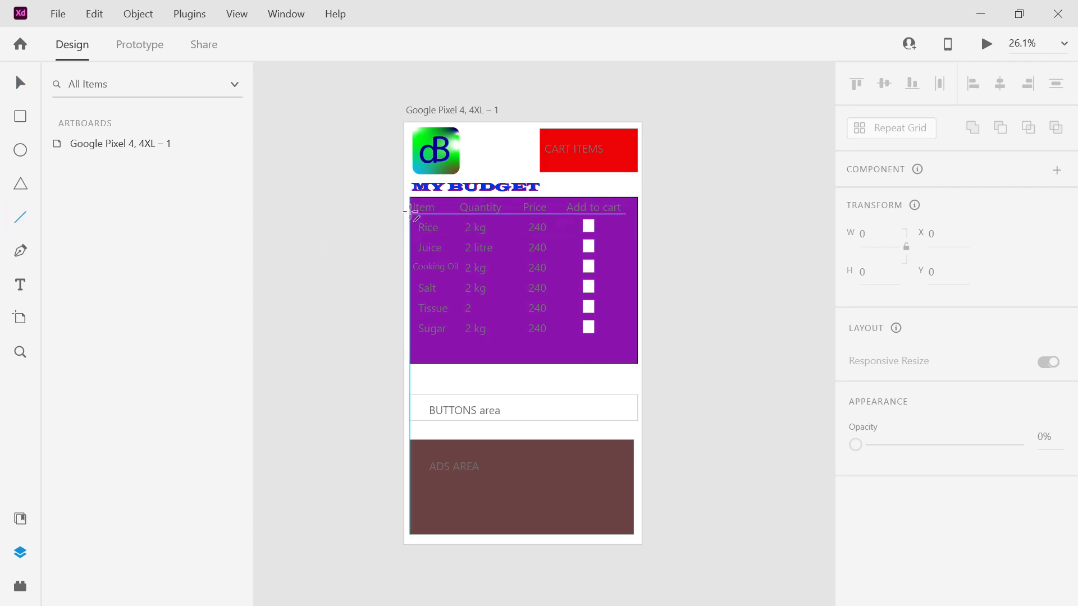
drag(412, 214, 639, 222)
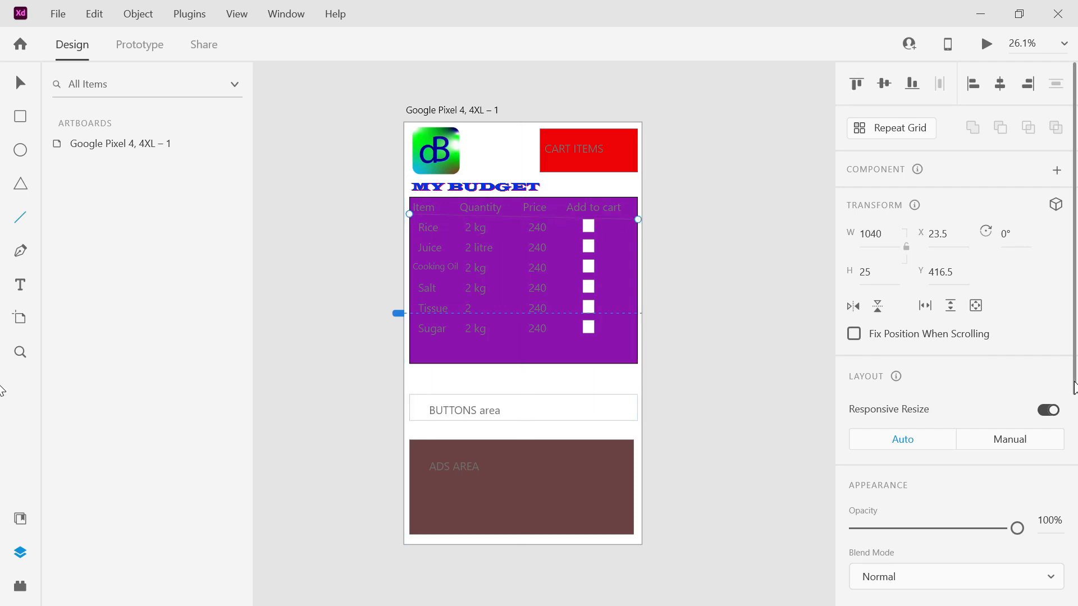
scroll(1074, 387, down, 4)
click(905, 416)
key(Return)
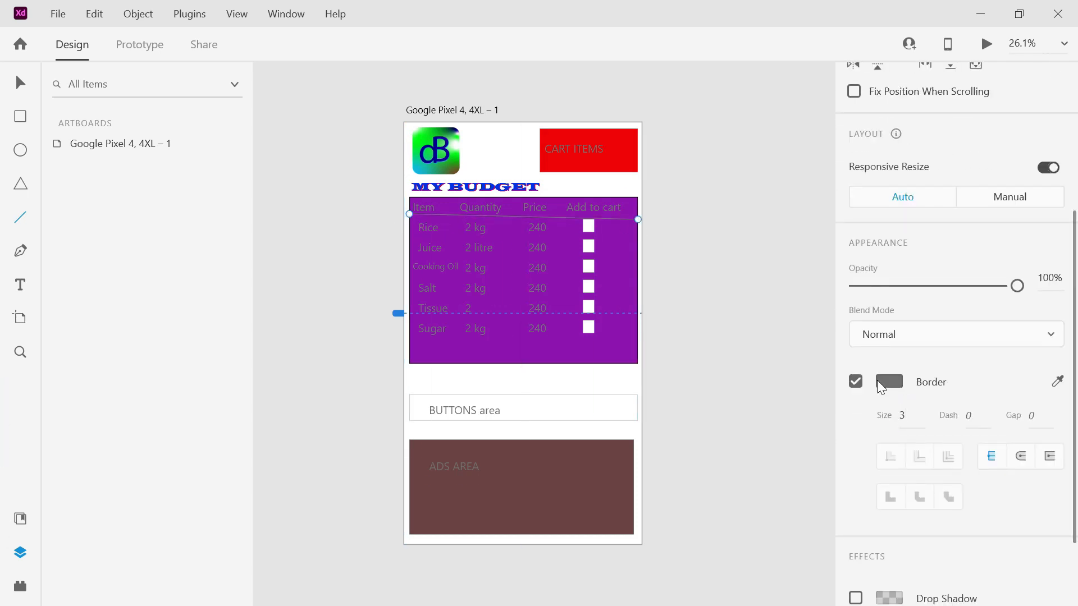
drag(638, 219, 637, 214)
key(v)
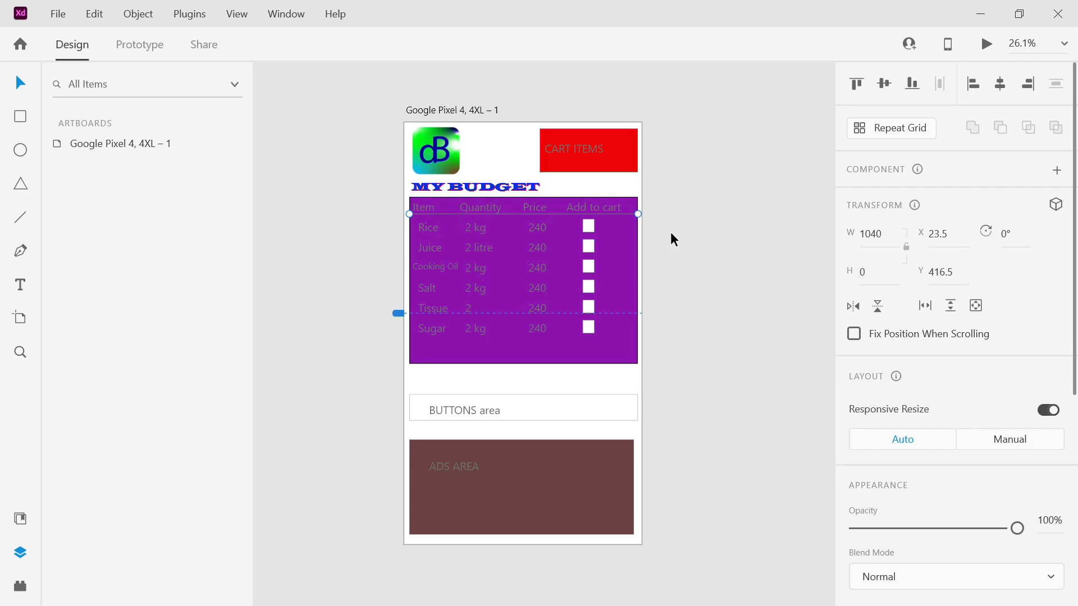
- Add a near-vertical line about 750 px tall inside the table and move it between Item and Quantity, at X about 233.5
drag(639, 214, 411, 199)
key(Right)
key(Right)
key(Right)
key(Right)
key(Right)
key(Right)
key(Right)
key(Right)
key(Right)
key(Right)
key(Right)
key(Right)
key(Right)
key(Right)
key(Right)
key(Right)
key(Right)
key(Right)
key(Right)
key(Right)
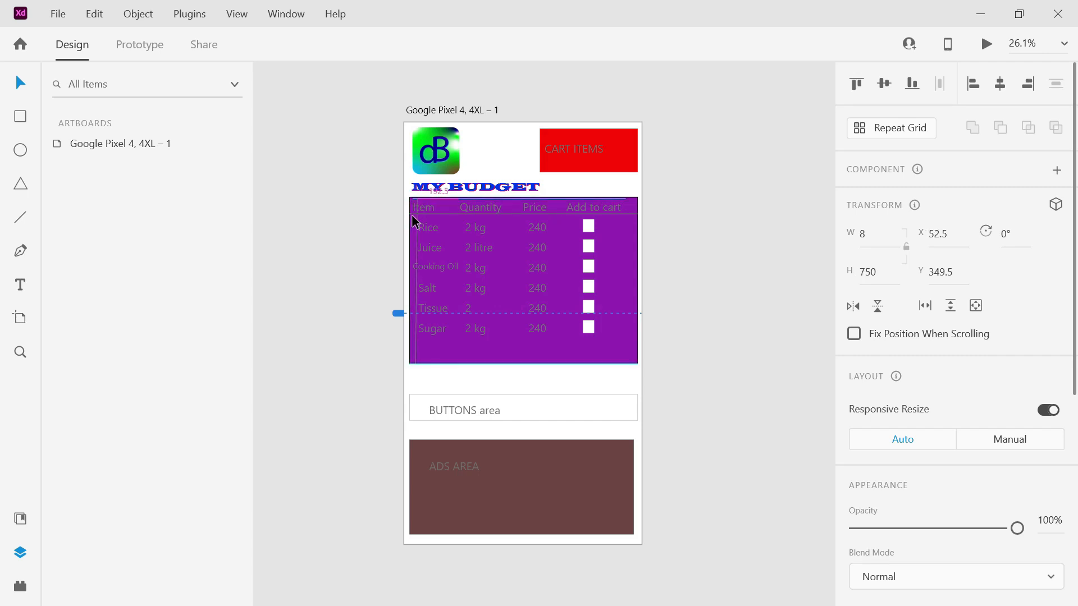
key(Right)
key(Right)
key(Right)
key(Right)
key(Right)
key(Right)
key(Right)
key(Right)
key(Right)
key(Right)
key(Right)
key(Right)
key(Right)
key(Right)
key(Right)
key(Right)
key(Right)
key(Right)
key(Right)
key(Right)
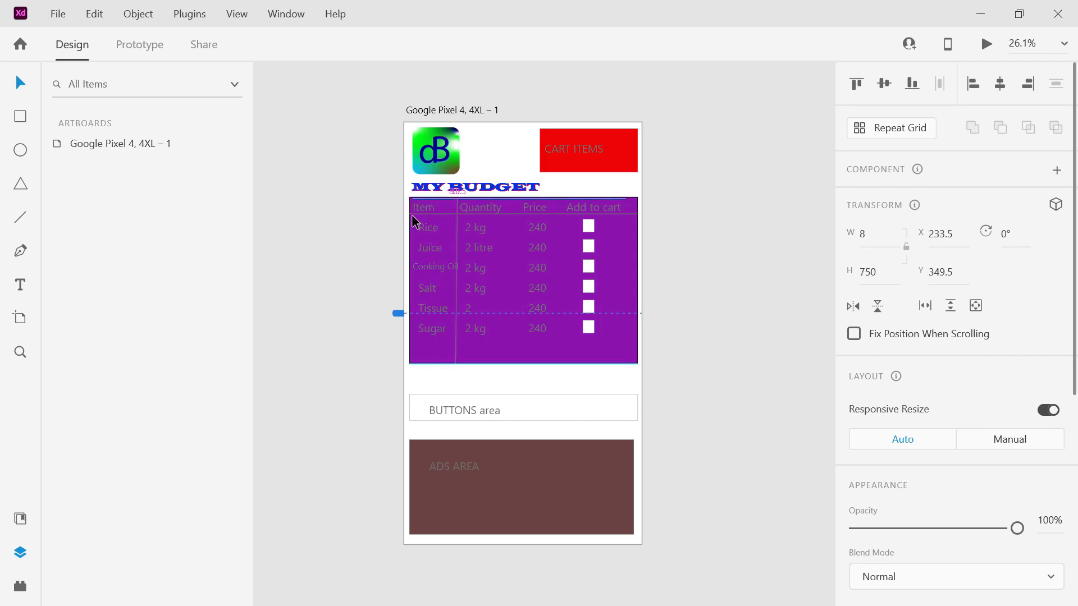
- Move the vertical divider between Item and Quantity to X 250.5
key(Right)
key(Right)
key(Right)
key(Right)
key(Right)
key(Right)
key(Right)
key(Right)
key(Right)
key(Right)
key(Right)
key(Right)
key(Right)
key(Right)
key(Right)
key(Right)
key(Right)
key(Right)
key(Right)
key(Right)
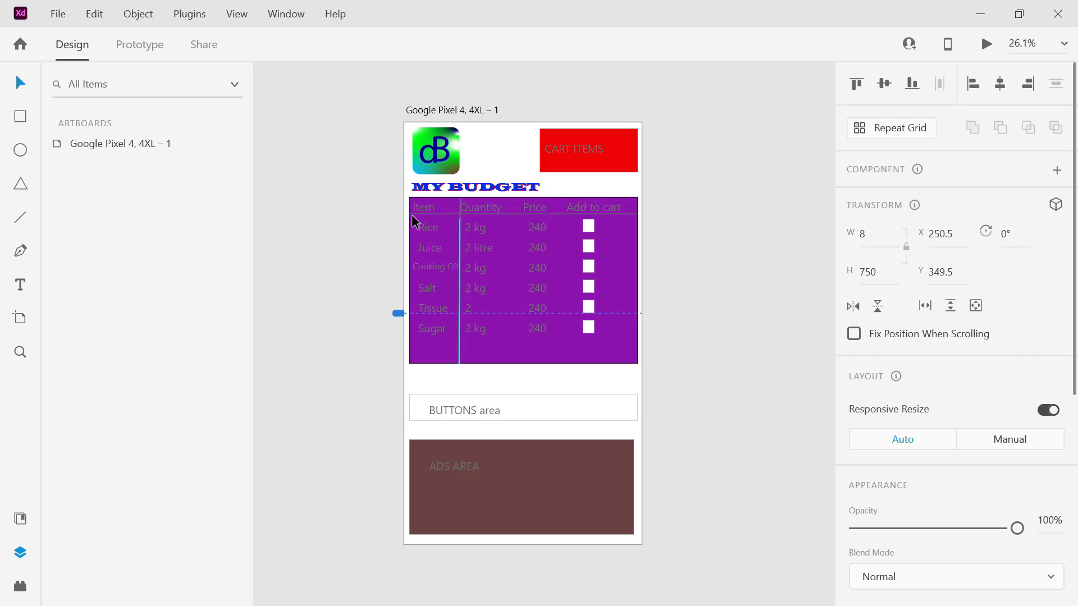
- Duplicate the vertical divider and move the copy between the Quantity and Price columns, at X about 502.5
key(Right)
key(Right)
key(Right)
key(Right)
key(Right)
key(Right)
key(Right)
key(Right)
key(Right)
key(Right)
key(Right)
key(Right)
key(Right)
key(Right)
key(Right)
key(Right)
key(Right)
key(Right)
key(Right)
key(Right)
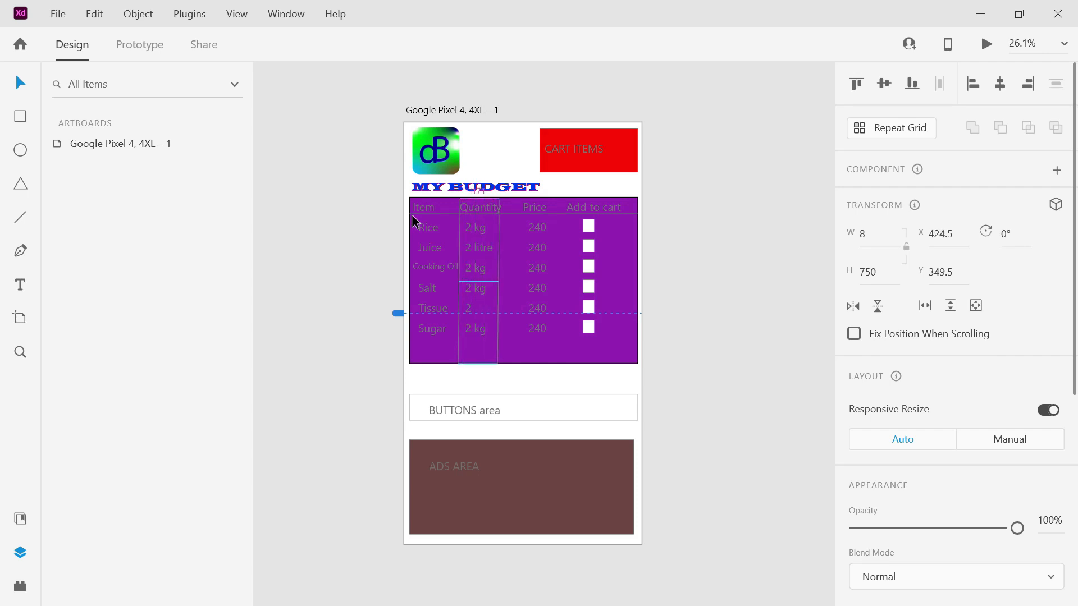
key(Right)
key(Right)
key(Right)
key(Right)
key(Right)
key(Right)
key(Right)
key(Right)
key(Right)
key(Right)
key(Right)
key(Right)
key(Right)
key(Right)
key(Right)
key(Right)
key(Right)
key(Right)
key(Right)
key(Right)
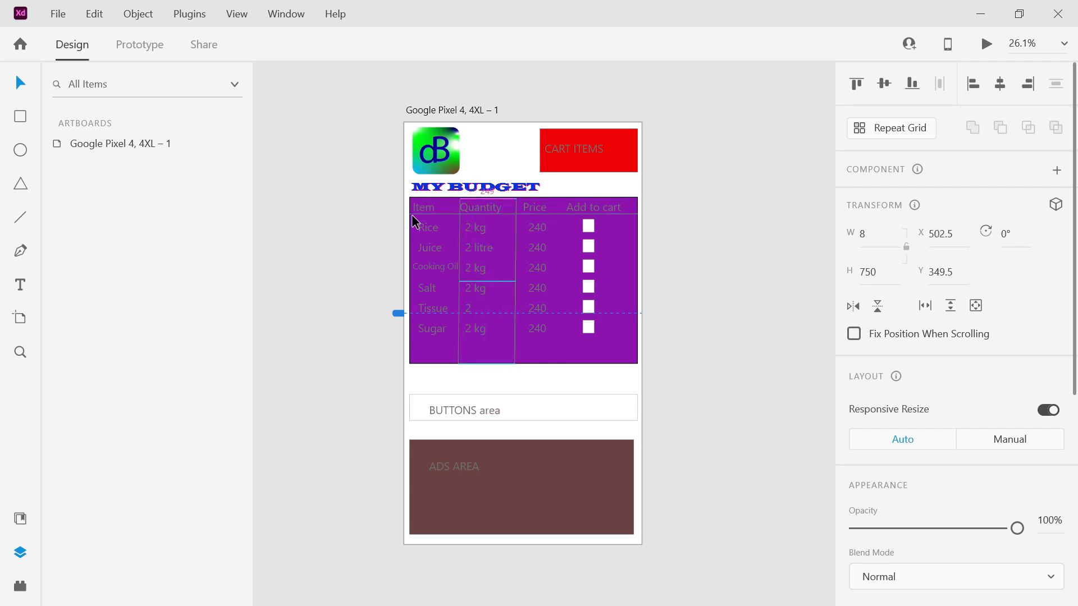
- Duplicate the divider again and move the copy between the Price and Add to cart columns
key(Right)
key(Right)
key(Right)
key(Right)
key(Right)
key(Right)
key(Right)
key(Right)
key(Right)
key(Right)
key(Right)
key(Right)
key(Right)
key(Right)
key(Right)
key(Right)
key(Right)
key(Right)
key(Right)
key(Right)
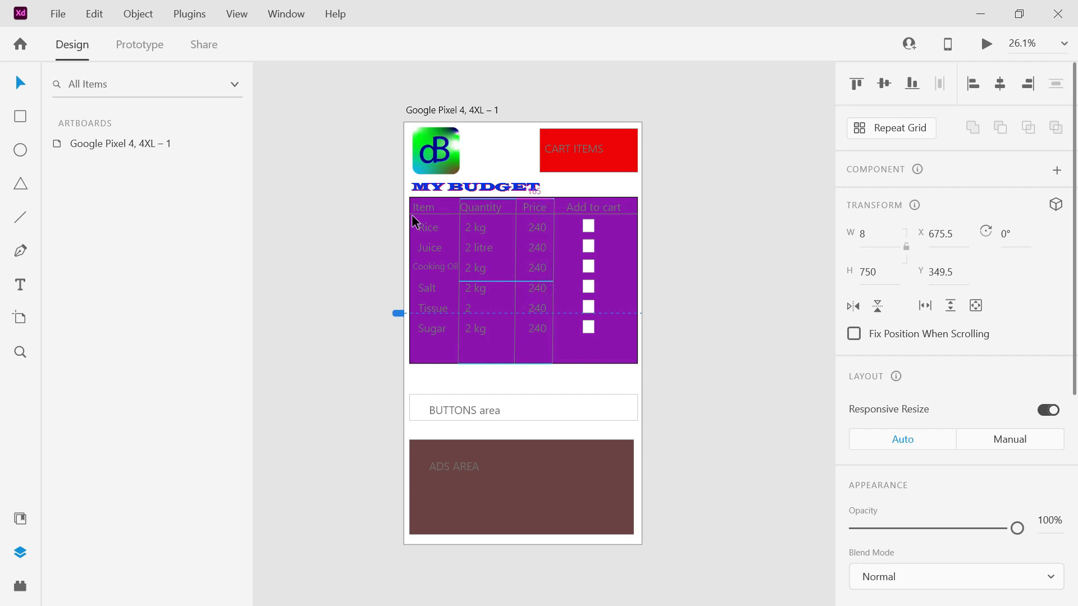
click(308, 144)
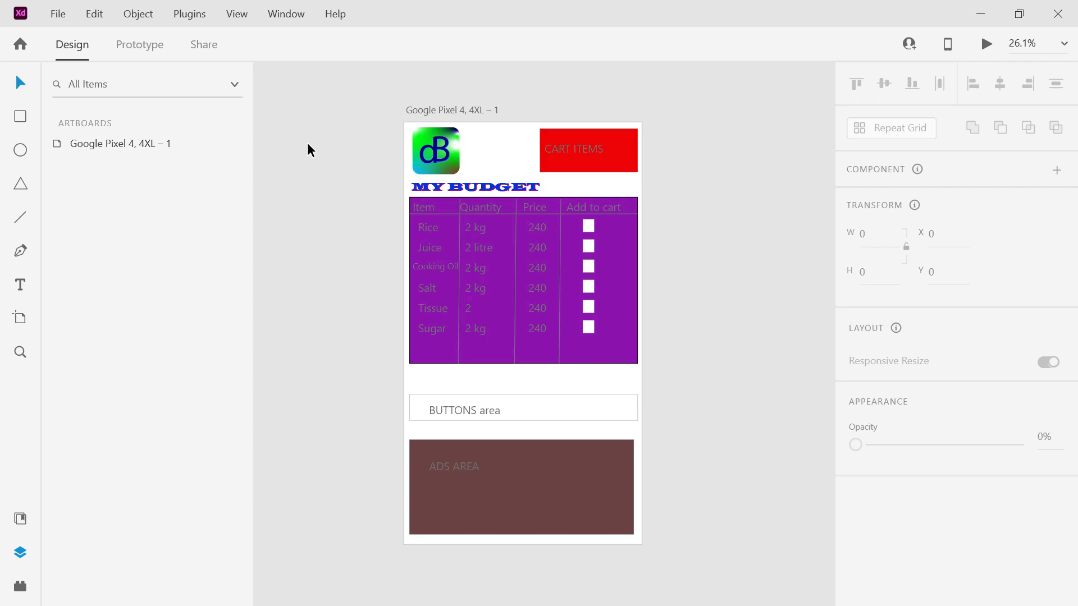
- Give the four column headings, Item, Quantity, Price and Add to cart, a teal #18D0B1 fill
click(433, 207)
shift+click(481, 214)
shift+click(533, 210)
shift+click(594, 208)
scroll(1077, 308, down, 8)
click(890, 441)
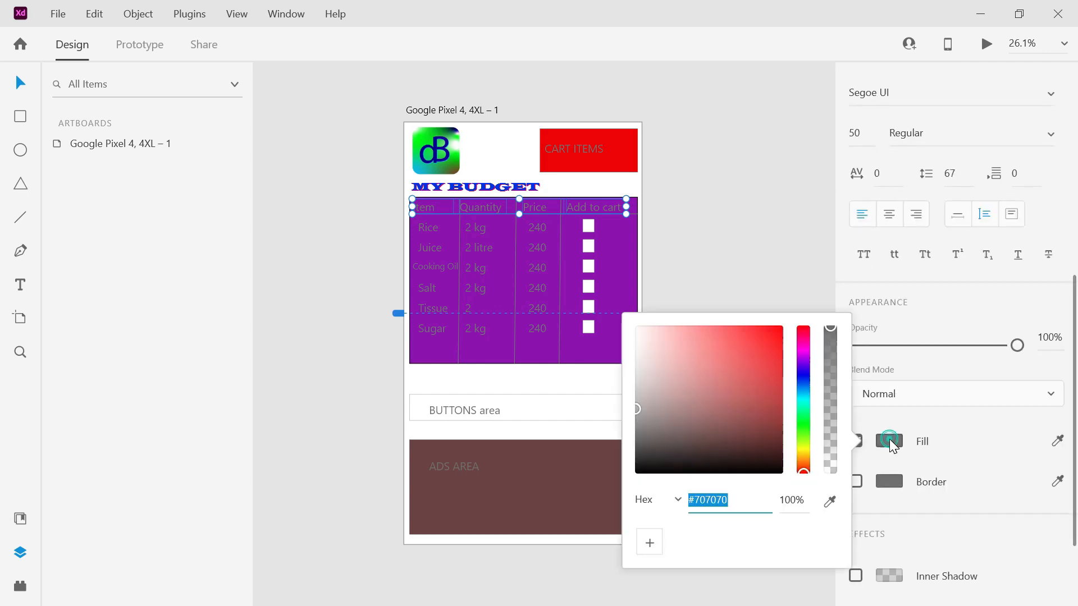
click(769, 373)
drag(770, 368, 736, 345)
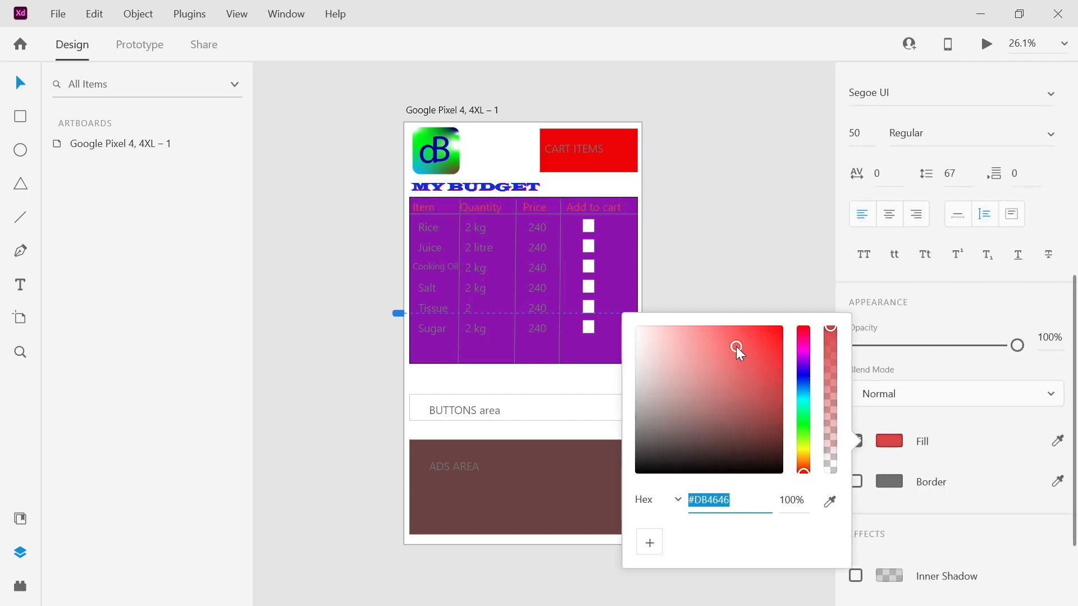
click(766, 354)
drag(805, 410, 804, 404)
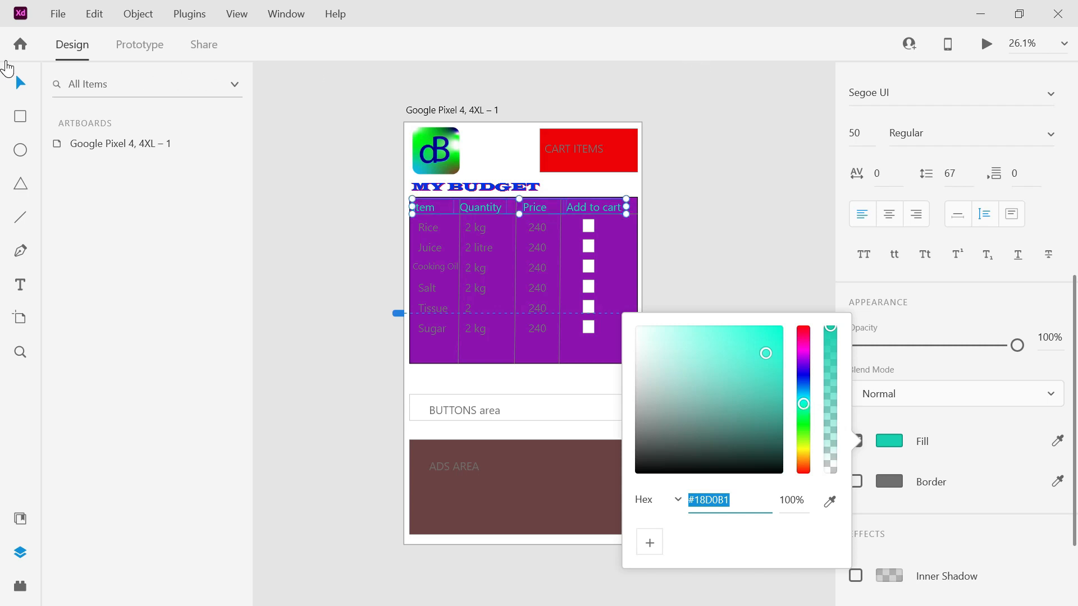
click(24, 90)
click(313, 126)
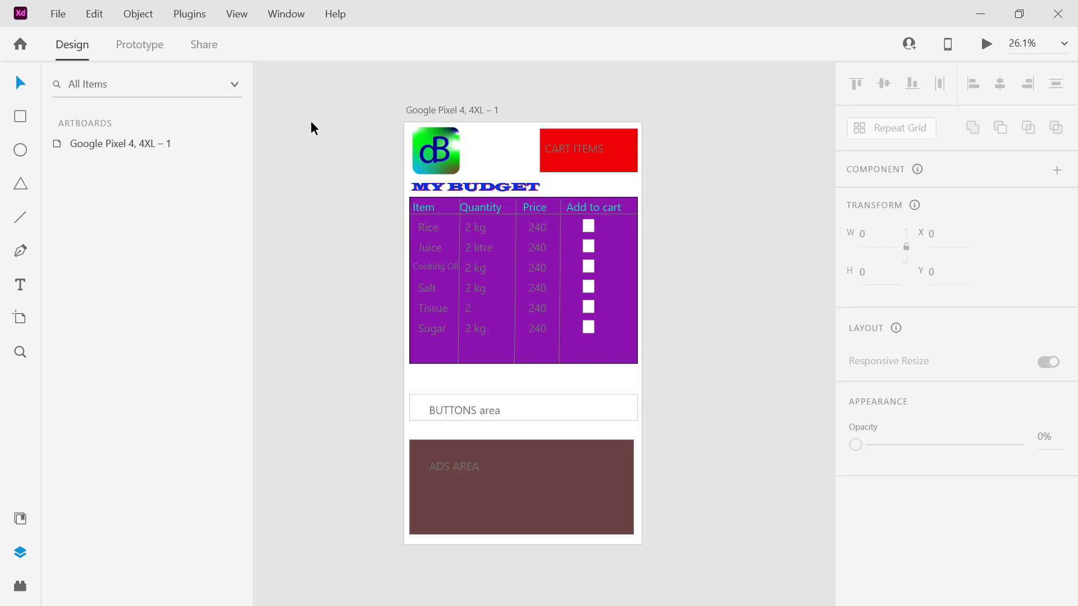
- Replace the CART ITEMS text in the red box with "Quantity: 0"
click(563, 152)
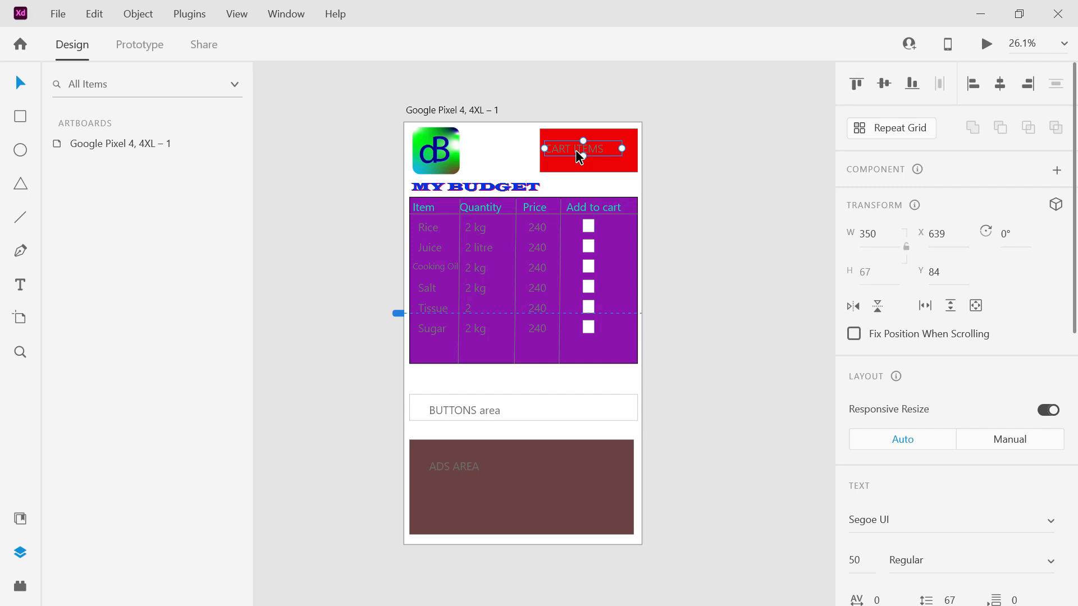
double_click(580, 156)
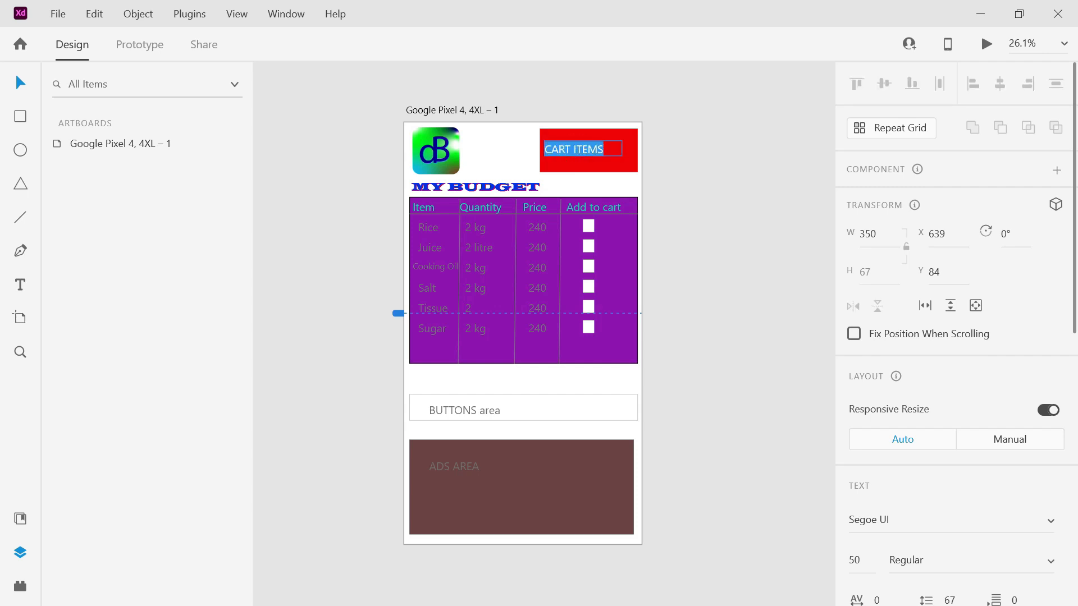
key(BackSpace)
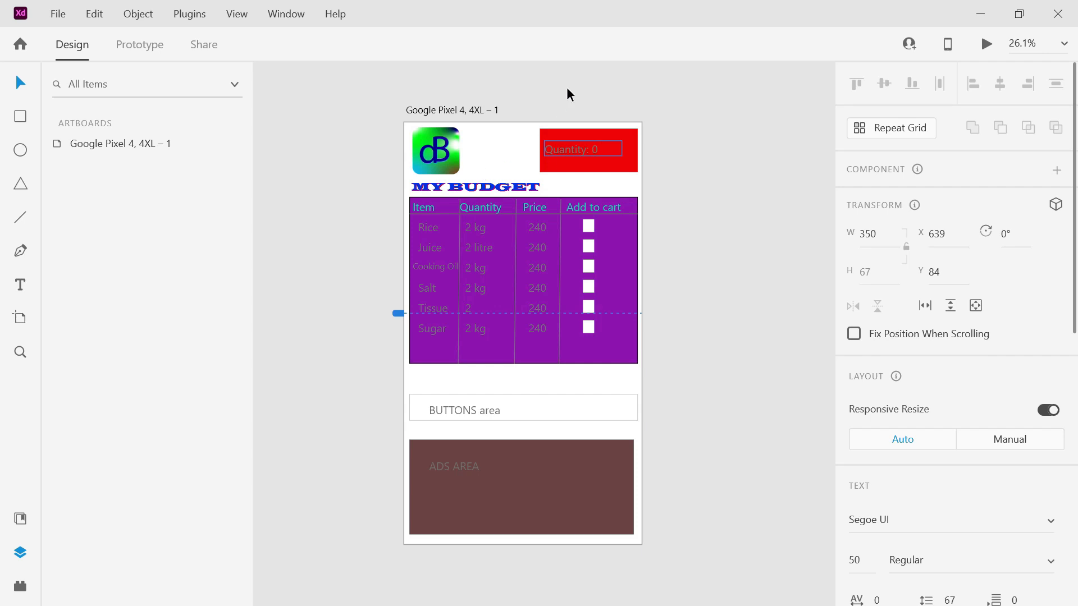
key(Escape)
- Reposition the quantity text in the red box and add a copy below it reading "Amount: $ 00"
mouse_move(586, 156)
mouse_down()
mouse_move(596, 144)
mouse_move(590, 156)
mouse_up()
double_click(590, 152)
double_click(590, 153)
text(Amount: $ 00)
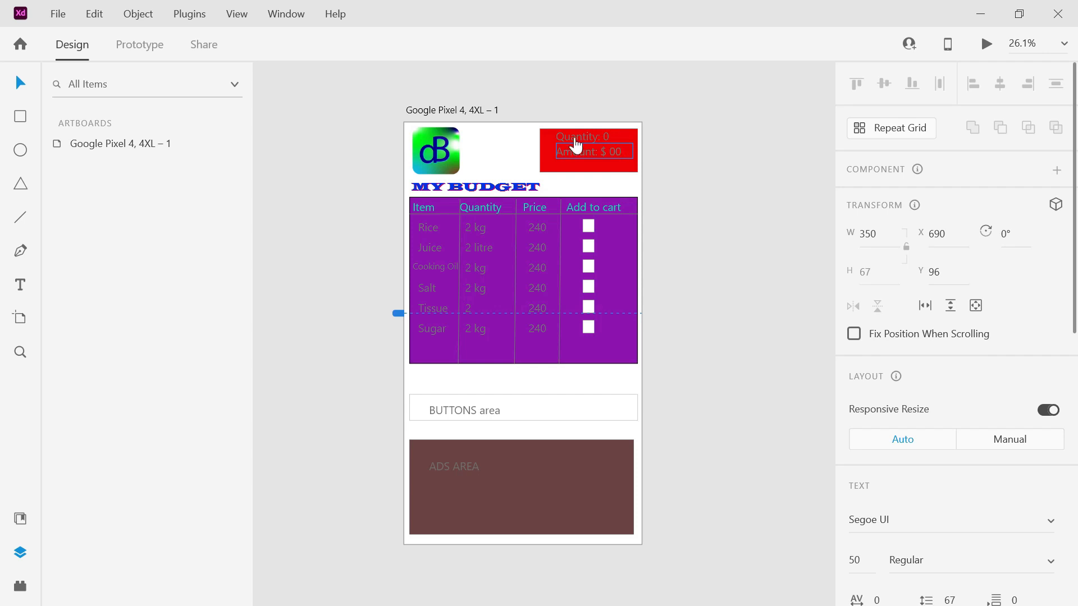
key(Escape)
- Fill the Quantity and Amount texts in the red box with bright green
shift+click(574, 139)
drag(1074, 307, 1074, 496)
click(890, 491)
click(804, 466)
drag(727, 424, 785, 371)
click(743, 247)
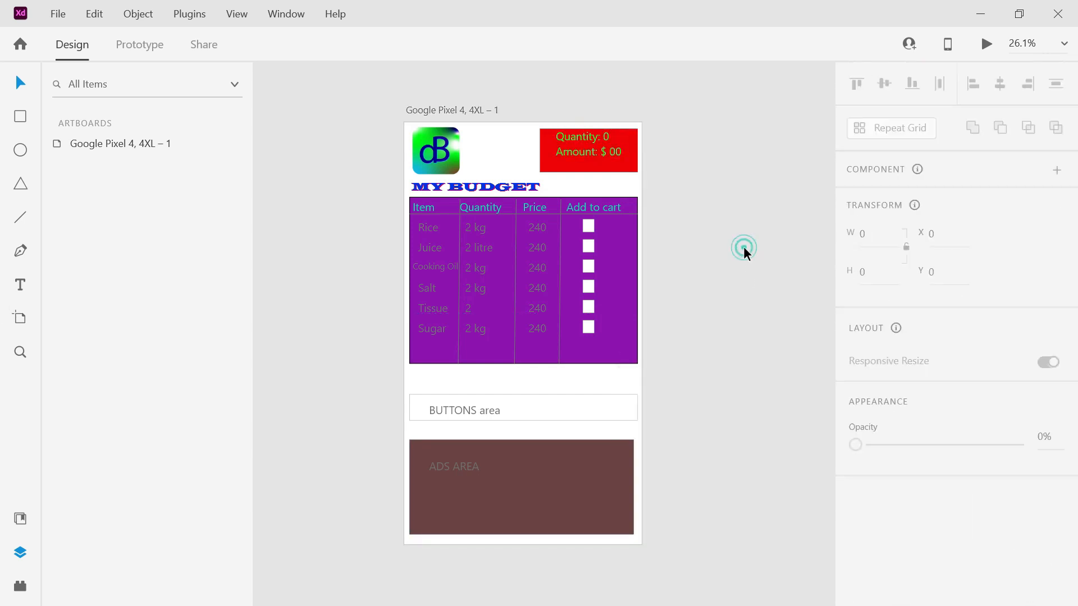
- Move the Quantity and Amount texts slightly lower inside the red box
click(600, 137)
click(601, 152)
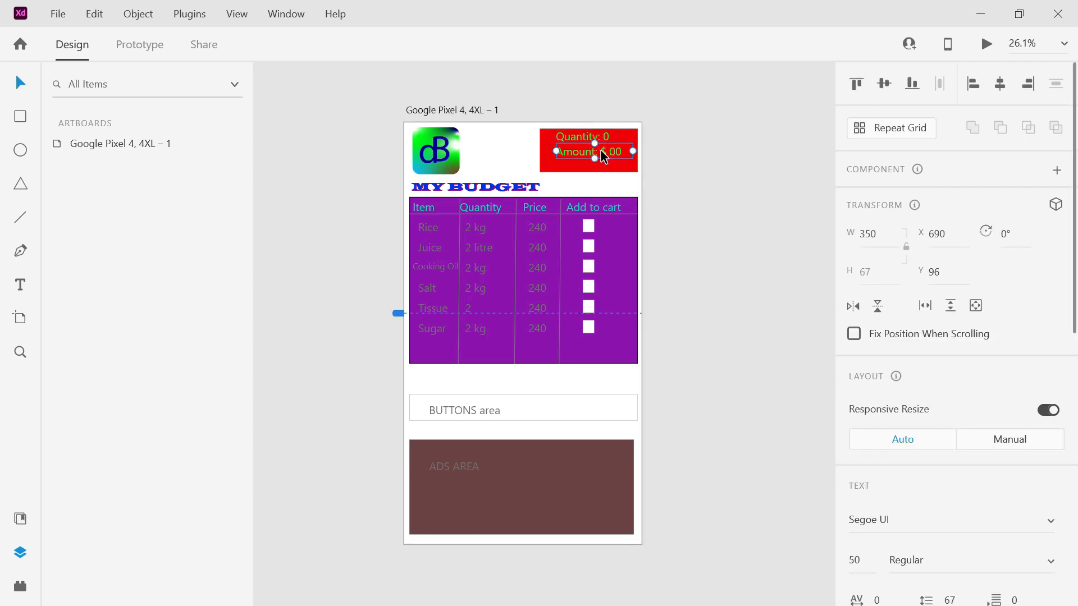
click(714, 116)
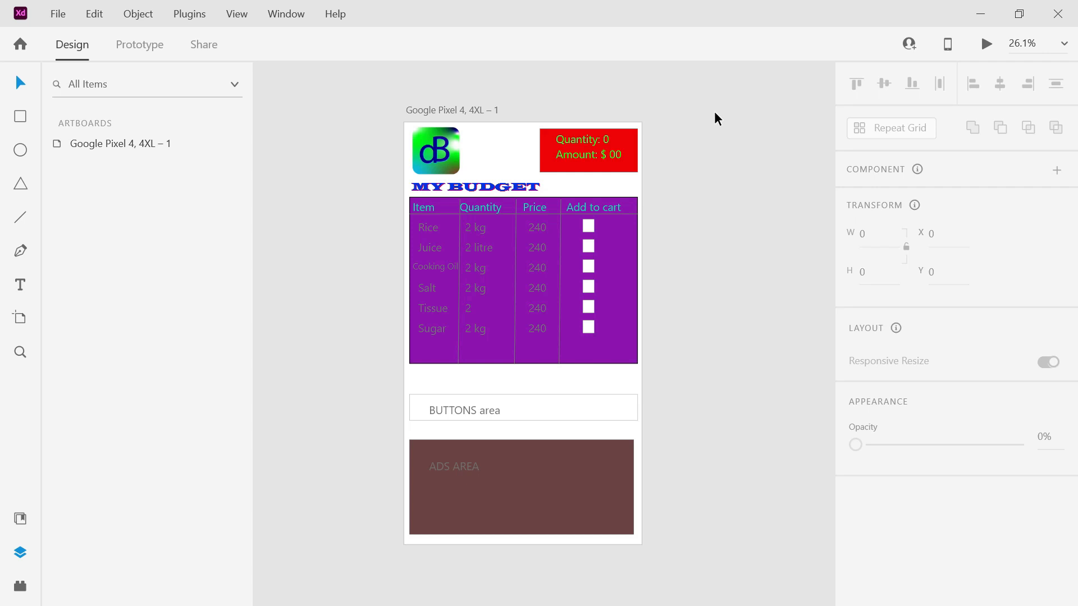
- Fill the six product names, from Rice to Sugar, with yellow-orange
click(449, 224)
shift+click(438, 247)
shift+click(436, 268)
shift+click(432, 289)
shift+click(429, 307)
shift+click(426, 331)
scroll(1067, 314, down, 8)
click(889, 404)
drag(809, 374, 803, 419)
drag(638, 372, 778, 301)
- Select all six quantity values in the product rows together
click(478, 228)
shift+click(481, 250)
shift+click(477, 268)
shift+click(474, 289)
shift+click(471, 309)
shift+click(476, 332)
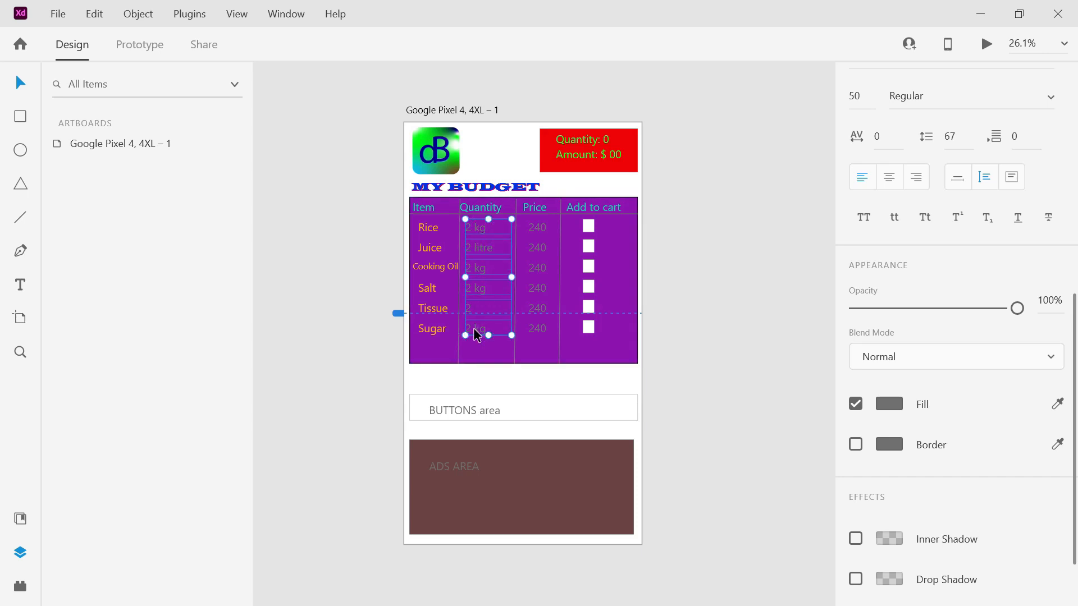
- Recolor the six values in the Quantity column from the table with a bright yellow-green fill
click(889, 404)
drag(806, 433, 806, 416)
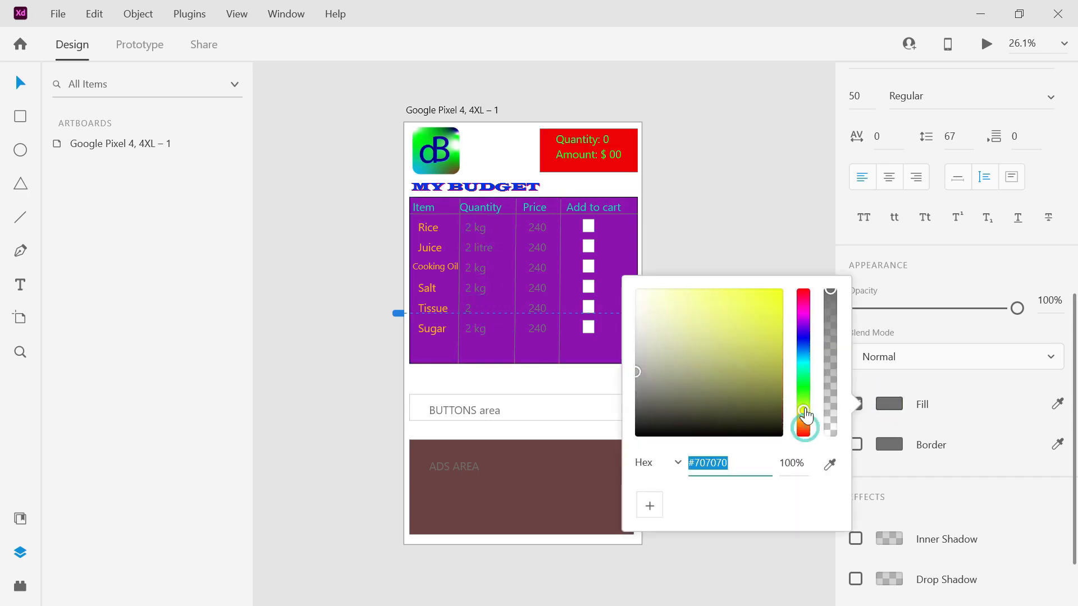
drag(719, 342, 777, 300)
click(725, 204)
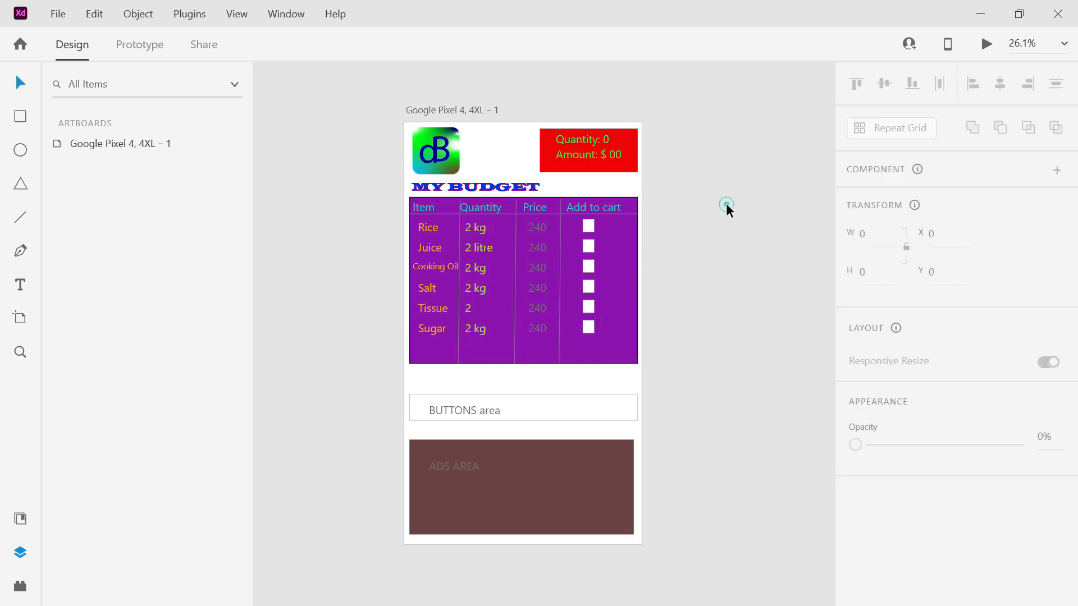
- Give all six values in the Price column a pale blue fill so they stand out on the purple table
click(537, 227)
shift+click(538, 248)
shift+click(537, 267)
shift+click(537, 287)
shift+click(536, 308)
shift+click(537, 328)
drag(569, 277, 552, 277)
drag(1073, 322, 1075, 358)
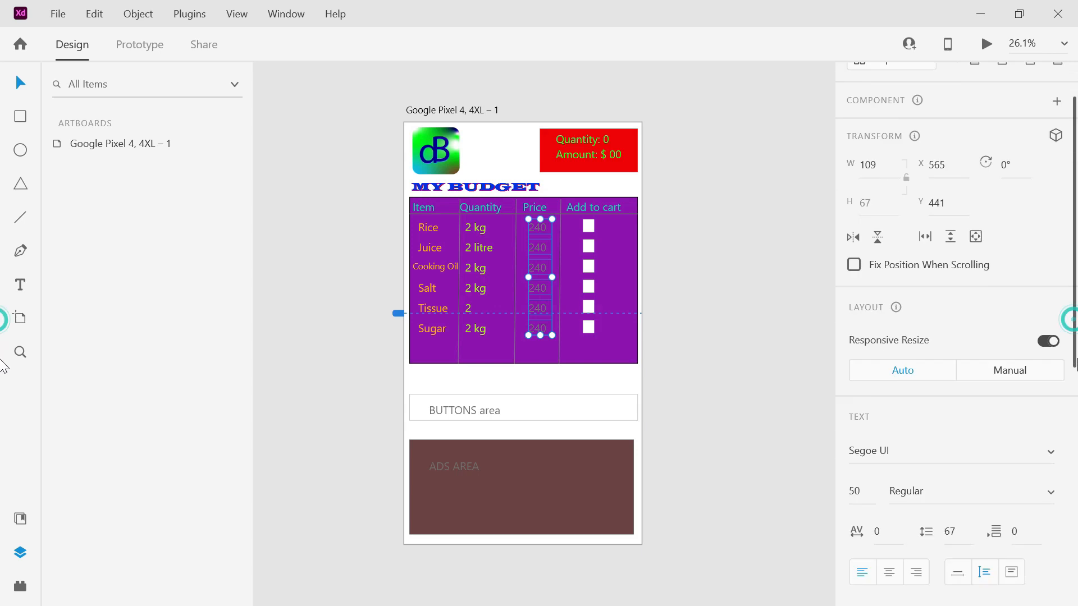
scroll(951, 541, down, 4)
click(890, 575)
mouse_move(641, 445)
mouse_down()
mouse_move(767, 398)
mouse_move(773, 375)
mouse_up()
click(803, 484)
mouse_move(804, 483)
mouse_down()
mouse_move(806, 501)
mouse_move(814, 379)
mouse_move(809, 431)
mouse_up()
mouse_move(777, 385)
mouse_down()
mouse_move(746, 402)
mouse_move(674, 385)
mouse_up()
click(725, 214)
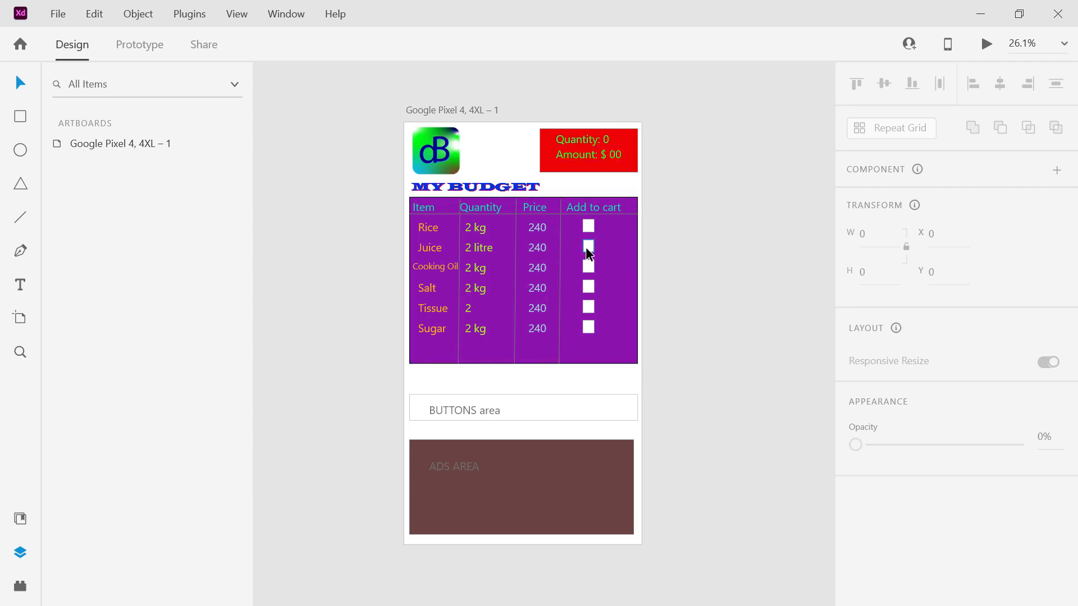
- Change the word "Quantity" to "Items" in the red summary box
double_click(581, 140)
double_click(581, 140)
text(Items)
click(713, 116)
- Extend the buttons frame upward to just below the table and delete its "BUTTONS area" label
click(562, 417)
drag(521, 394, 518, 371)
click(498, 409)
key(Delete)
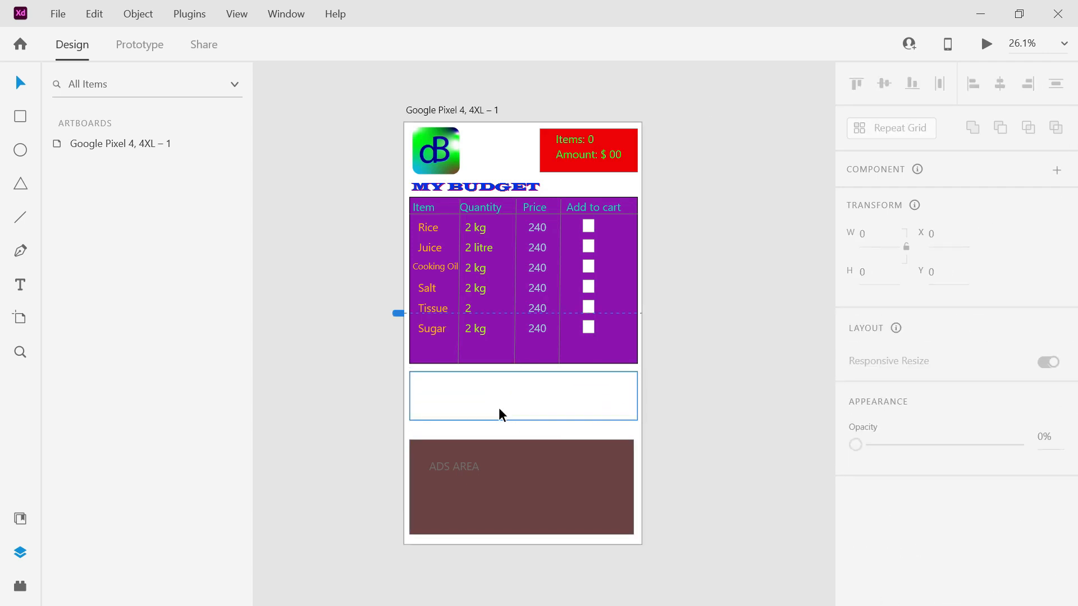
- Draw a button box about 172 by 153 in the empty frame and duplicate it into an evenly spaced row of five
click(21, 118)
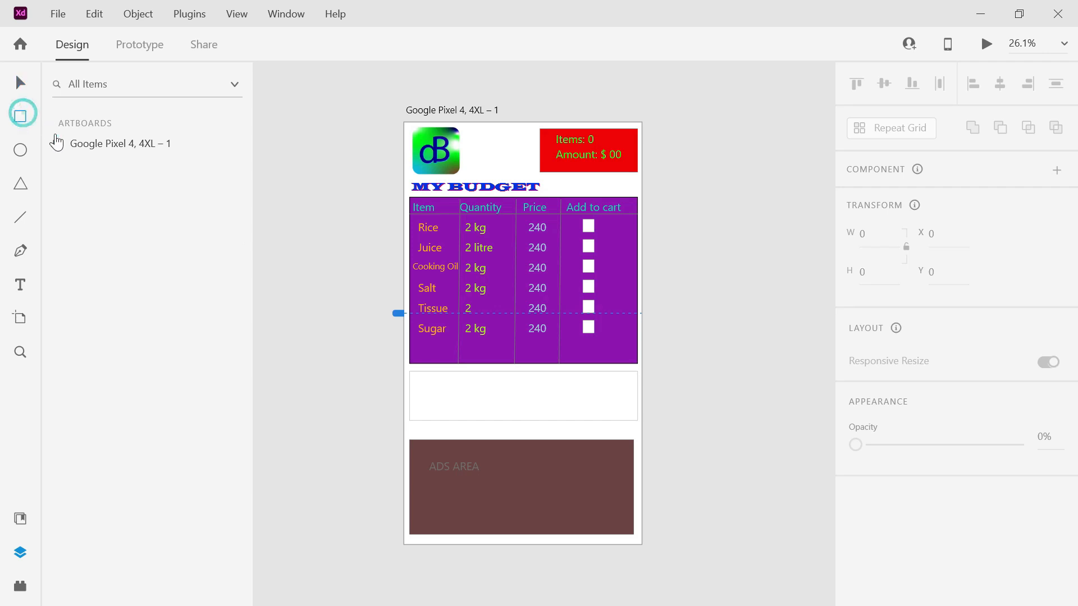
drag(412, 380, 525, 398)
click(20, 83)
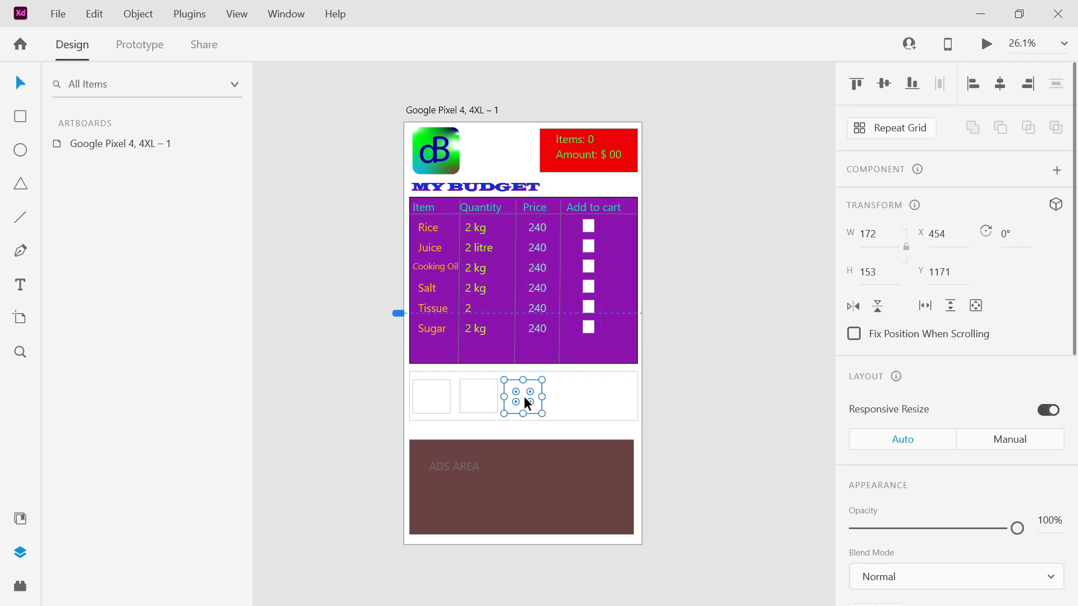
key(ctrl+d)
drag(524, 397, 569, 394)
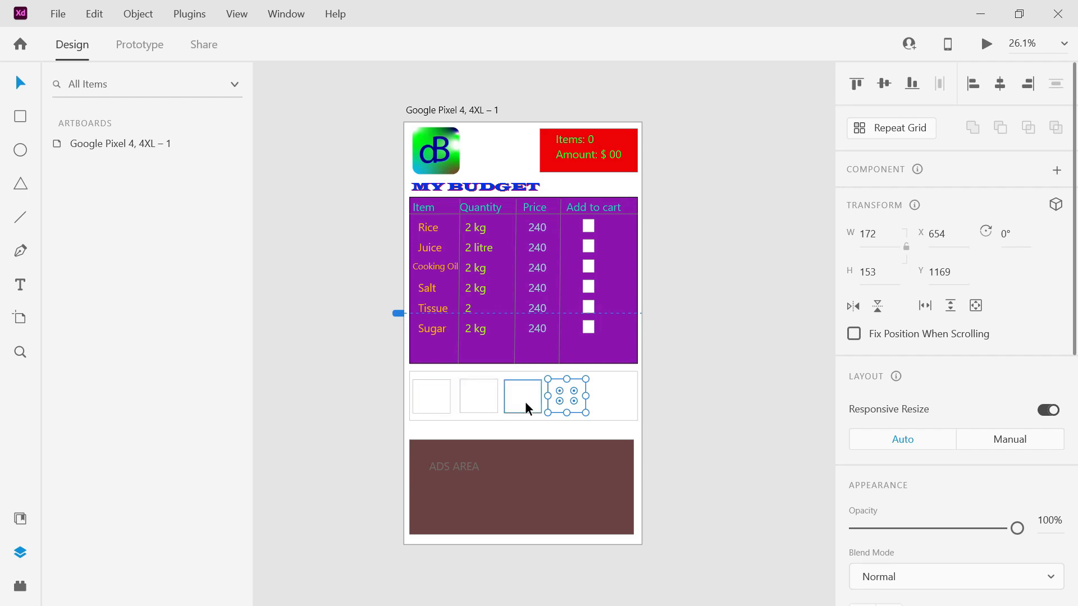
key(ctrl+d)
drag(563, 398, 608, 392)
click(393, 421)
click(426, 402)
click(730, 399)
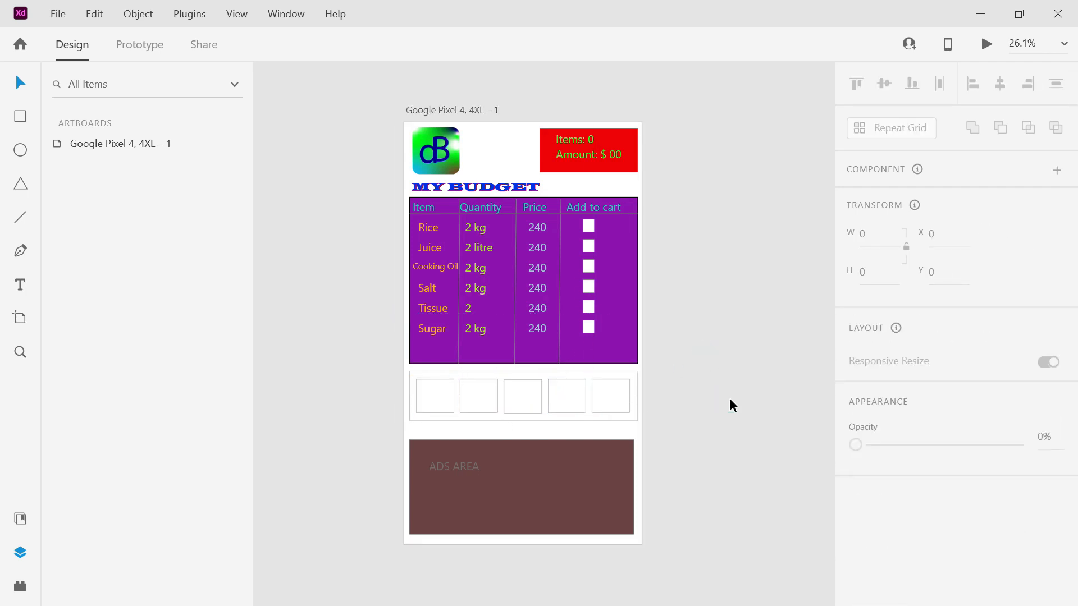
- Add the text "new" inside the first button box with a font size of 40
click(20, 284)
drag(418, 391, 450, 403)
click(860, 560)
text(2)
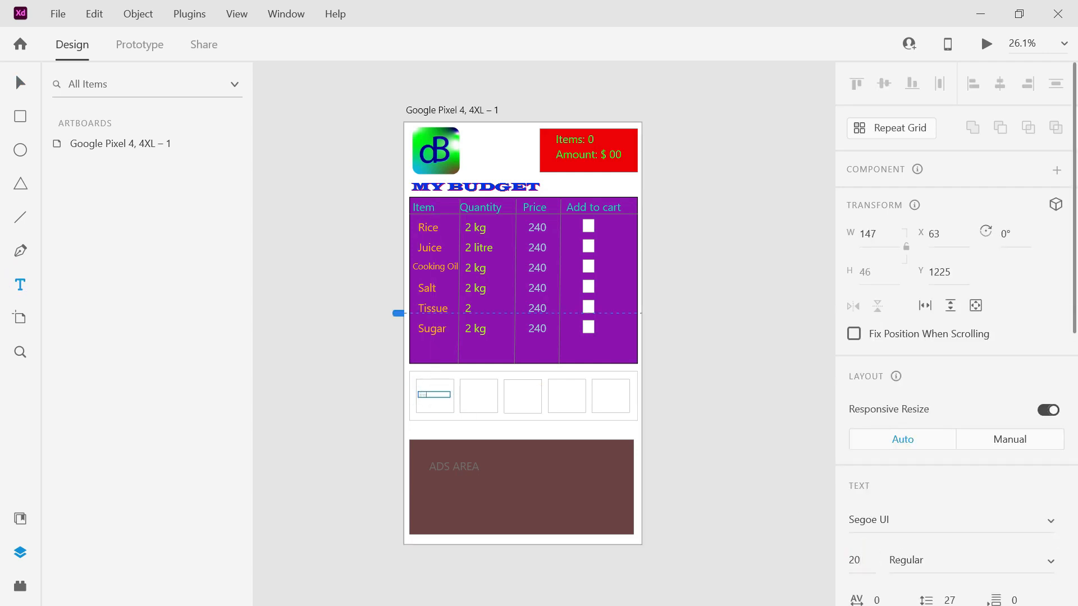
text(0)
click(849, 559)
click(849, 560)
text(40)
key(Return)
click(270, 273)
click(327, 413)
- Copy the "new" label into the second button box and change its text to "Edit"
click(425, 398)
click(11, 89)
drag(430, 398, 523, 398)
double_click(475, 398)
key(BackSpace)
text(Edit)
click(490, 427)
- Change the label in the third button box to "delete"
click(478, 396)
double_click(524, 397)
text(delete)
click(356, 333)
- Copy the label into the fourth button box and change its text to "cart"
click(521, 398)
drag(522, 402, 568, 400)
double_click(564, 397)
text(cart)
- Copy the "cart" label into the fifth button box and change its text to "Save"
click(611, 396)
click(559, 401)
drag(558, 398, 607, 397)
double_click(606, 398)
text(S)
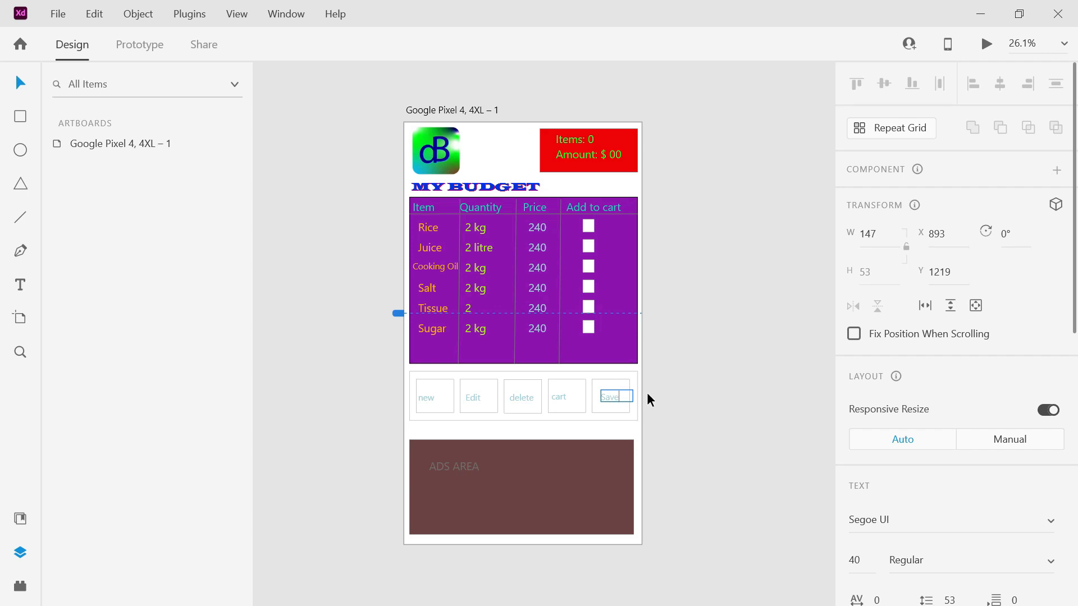
text(ave)
click(685, 390)
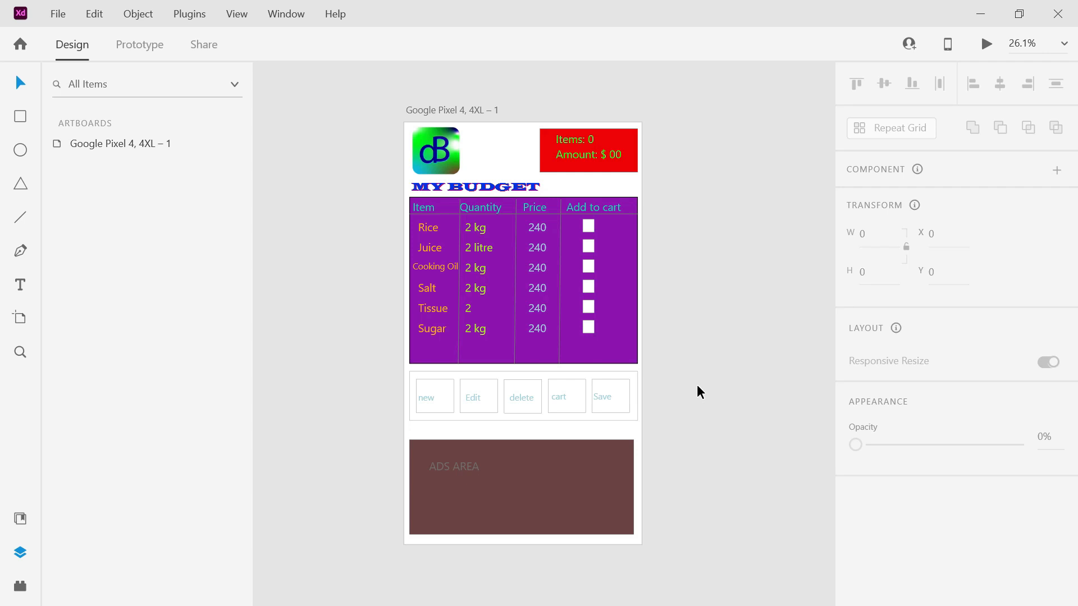
- Change the table heading "Add to cart" to "Select"
double_click(598, 209)
text(Select)
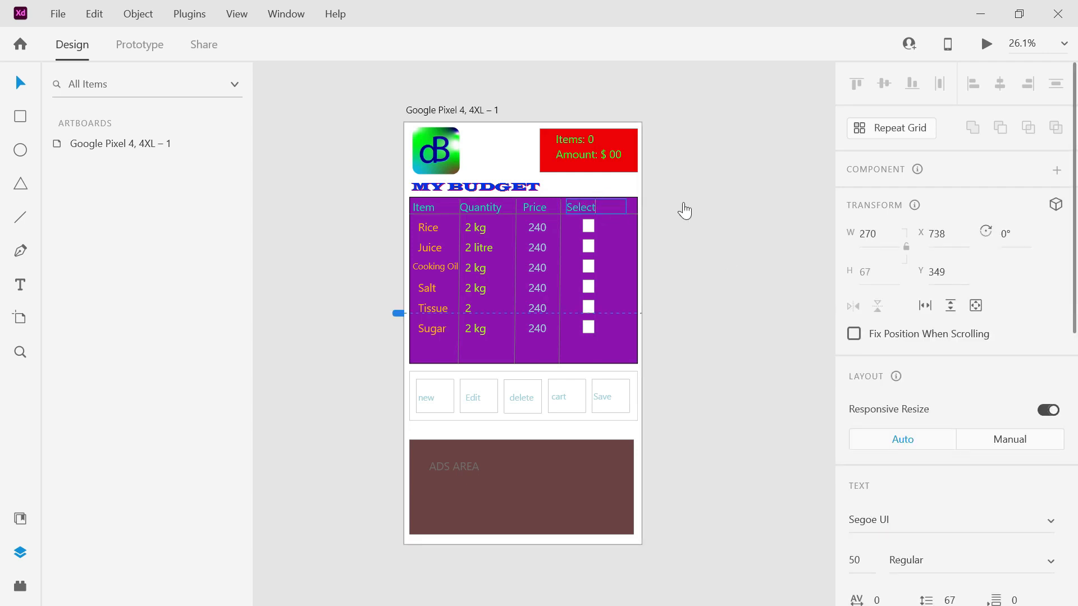
click(692, 265)
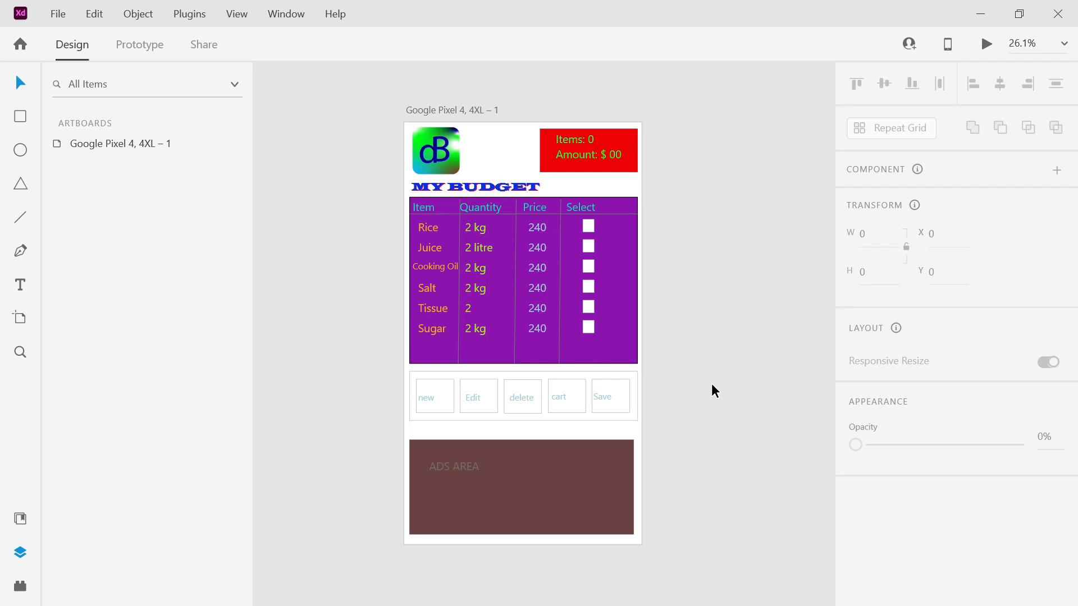
- Delete the outer frame surrounding the row of five buttons
click(635, 402)
key(Delete)
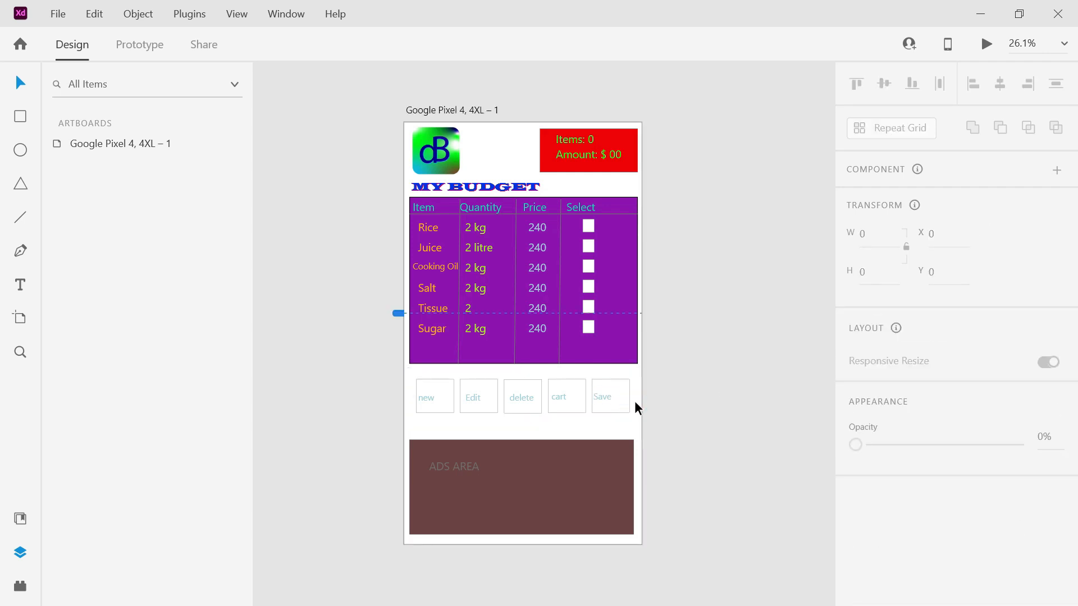
drag(634, 375, 416, 385)
- Change the fifth button's label from "Save" to "Shop"
double_click(609, 397)
drag(613, 396, 598, 396)
text(hop)
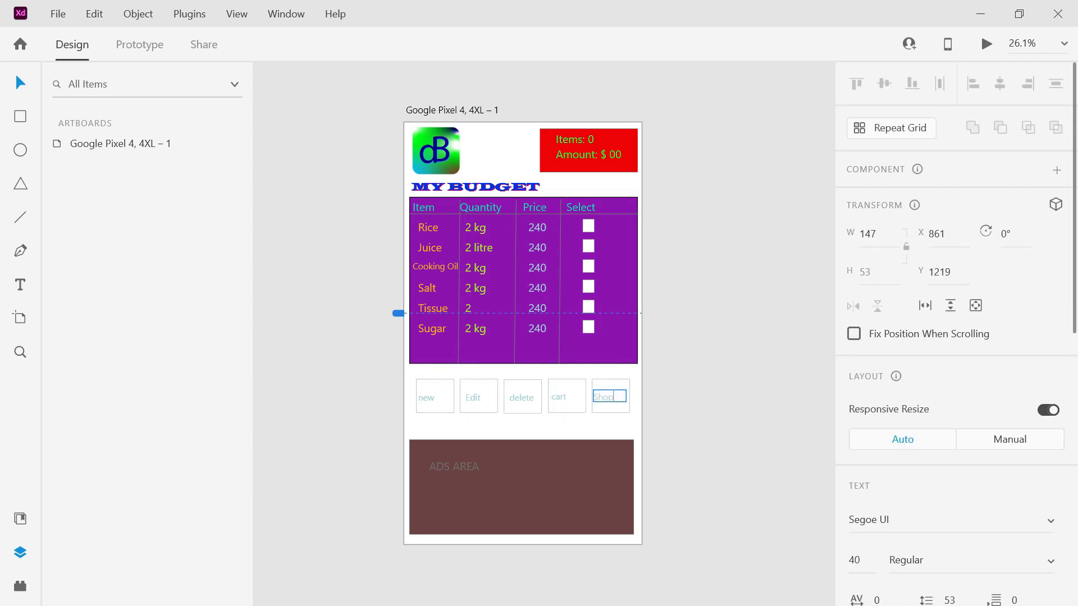
click(630, 419)
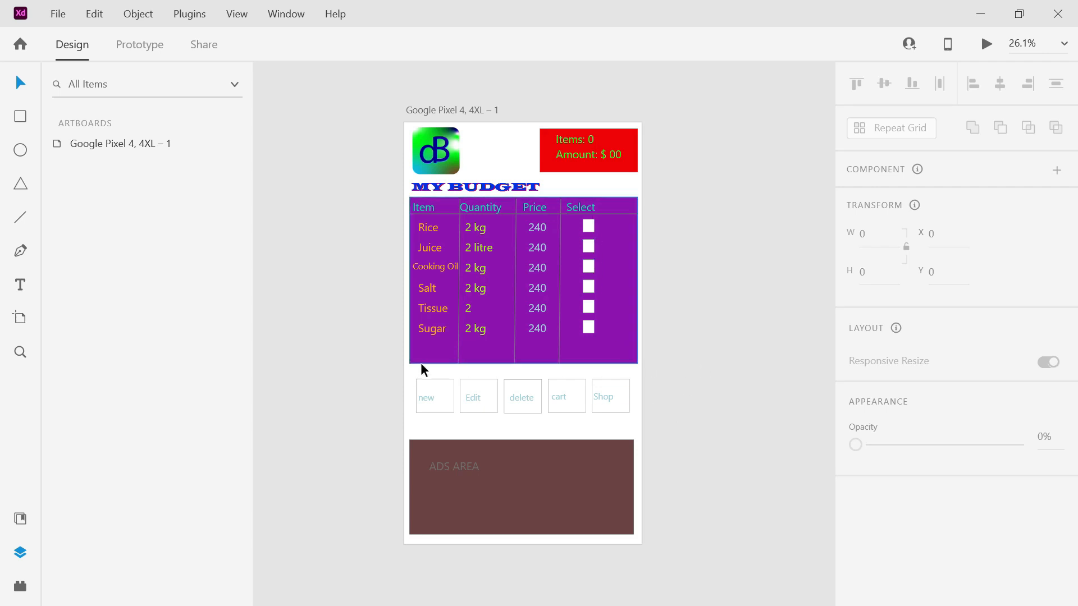
- Close the logo image in Photos and switch to the logo document in Adobe Illustrator
key(alt+Tab)
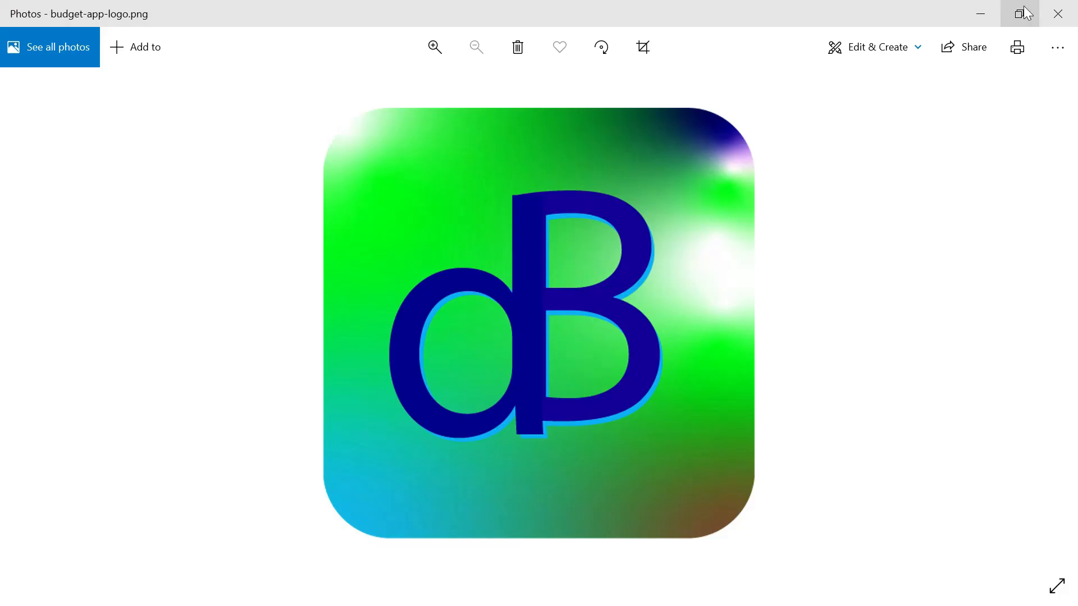
click(1056, 12)
key(alt+Tab)
key(Tab)
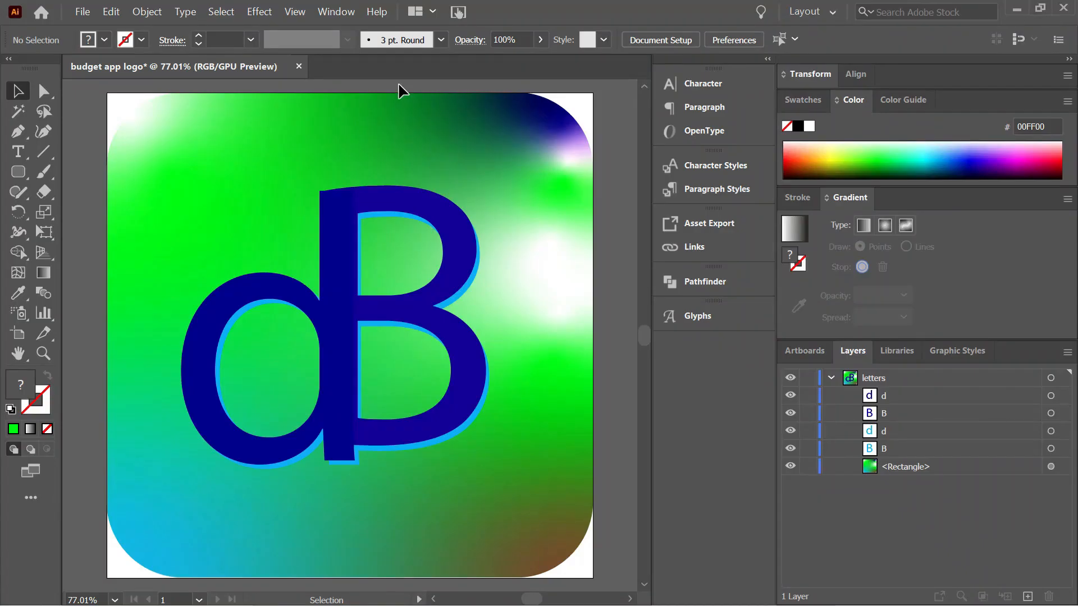
- Save the artwork as the Adobe Illustrator file "budget app logo" in the logo folder with the default Illustrator options
click(85, 12)
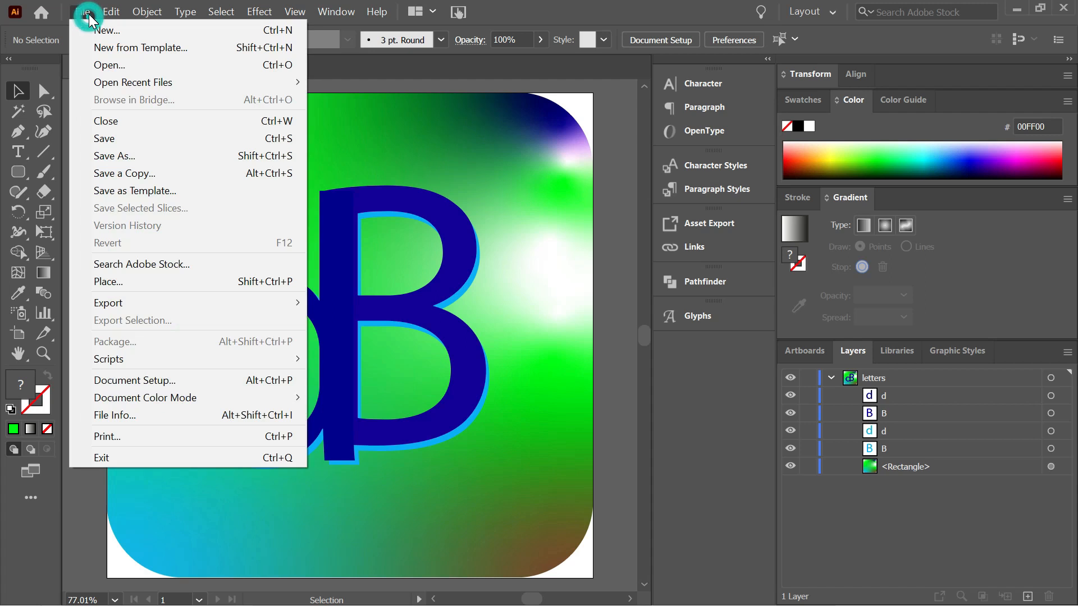
click(120, 157)
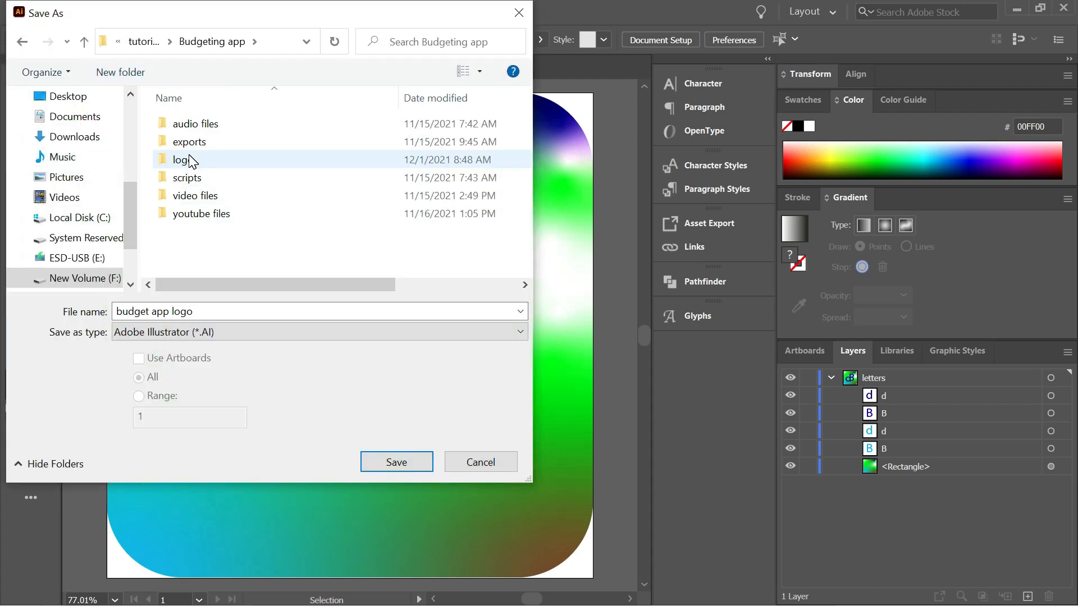
double_click(188, 156)
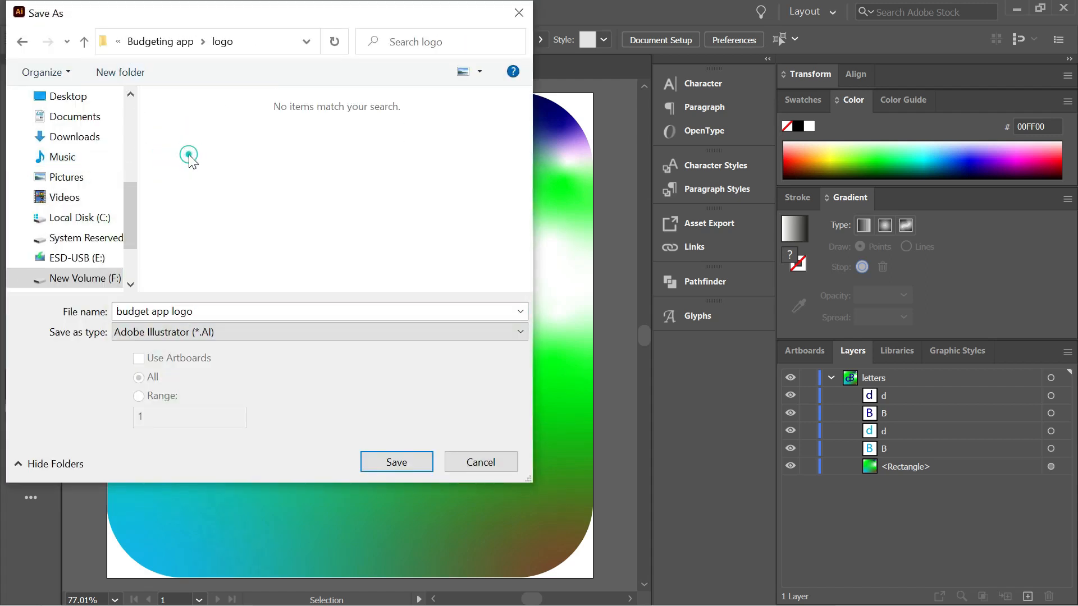
click(400, 463)
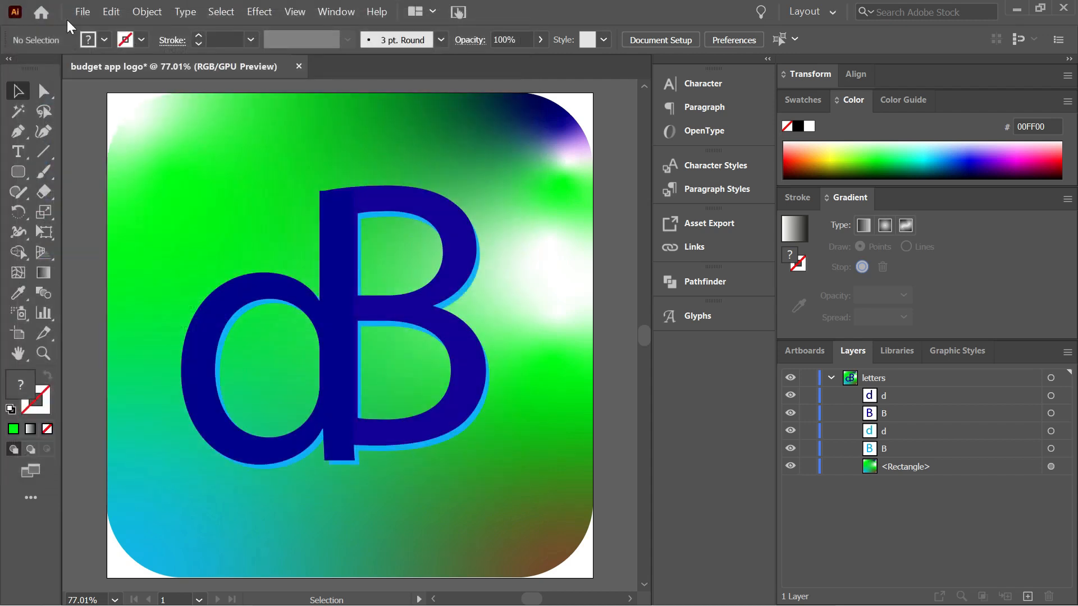
click(616, 554)
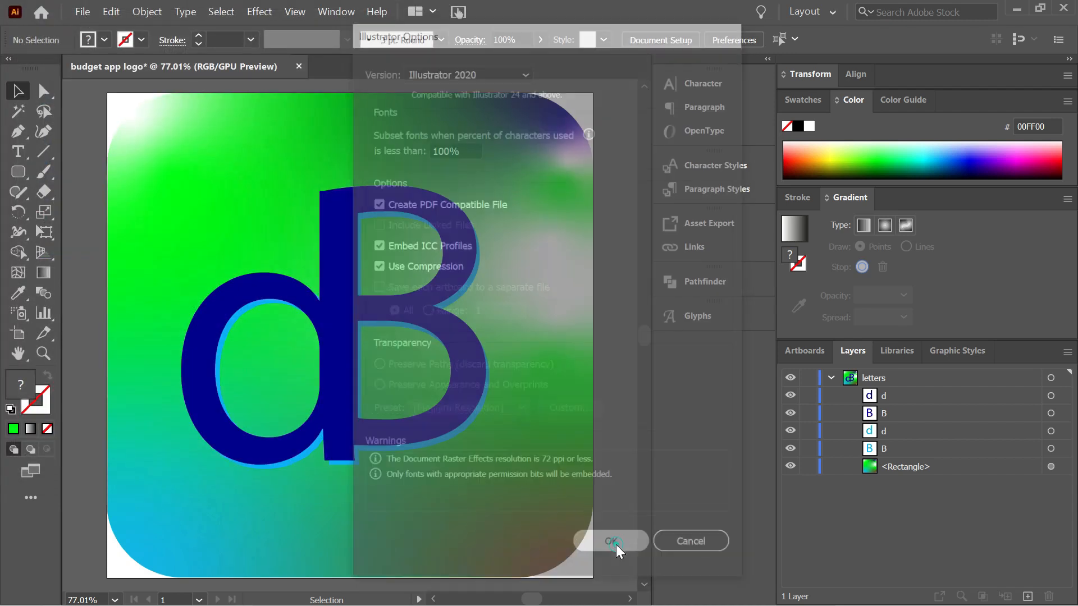
- Create a new 512 x 512 px document named "buttons"
click(84, 11)
click(102, 30)
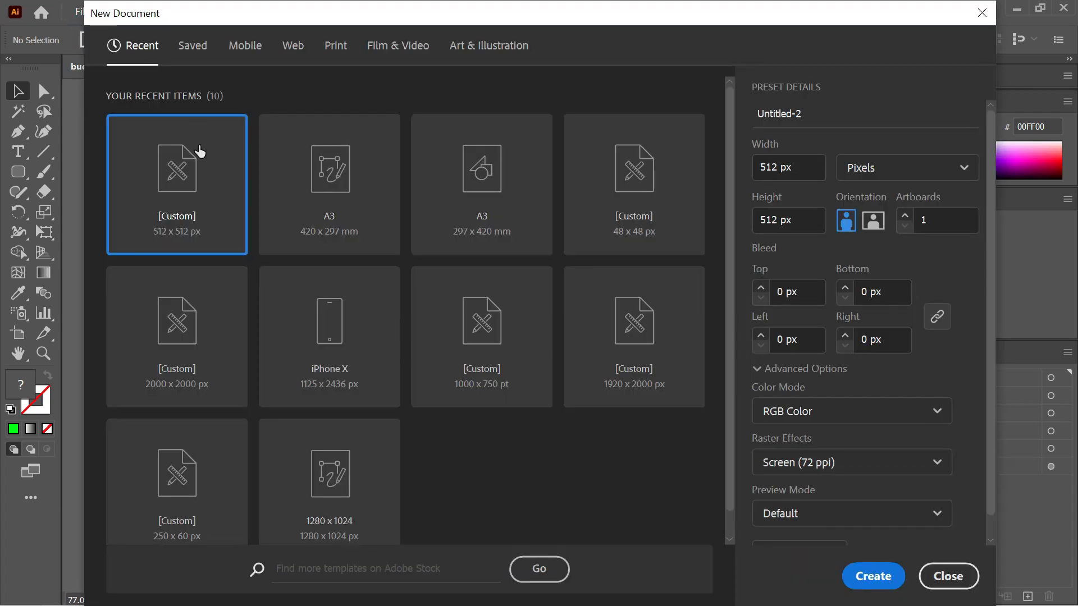
click(814, 112)
double_click(814, 112)
text(buttons)
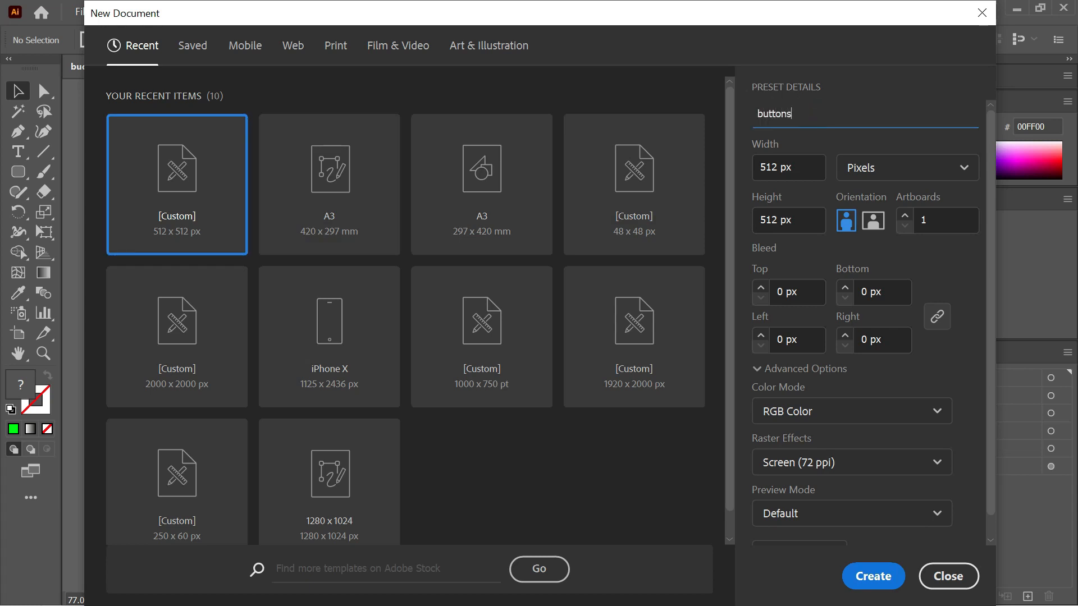
key(Return)
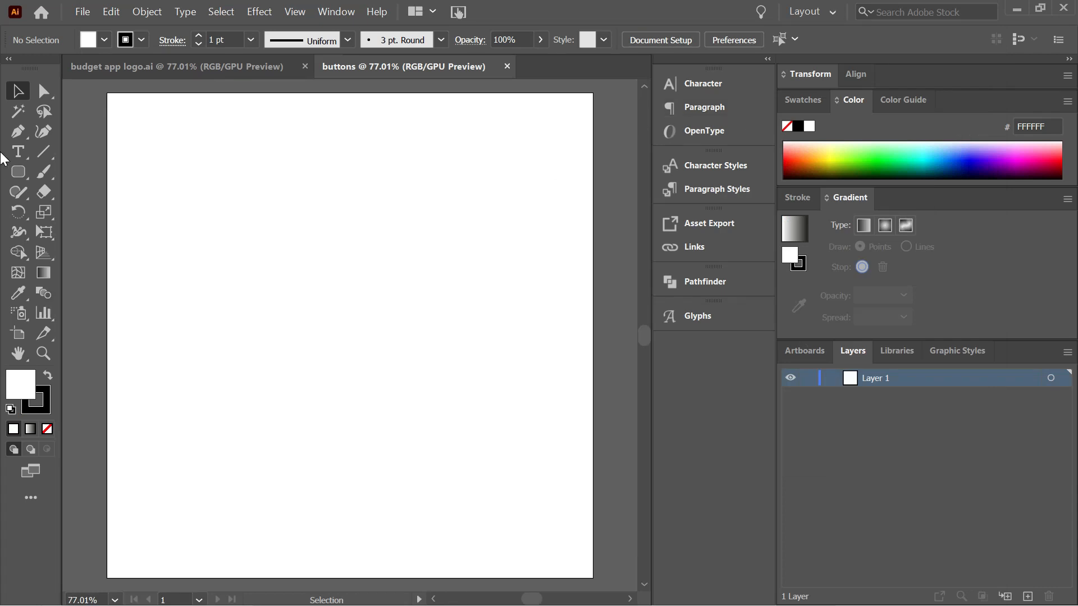
- Draw a large ellipse with the Ellipse tool, spanning nearly the full width of the artboard
click(19, 172)
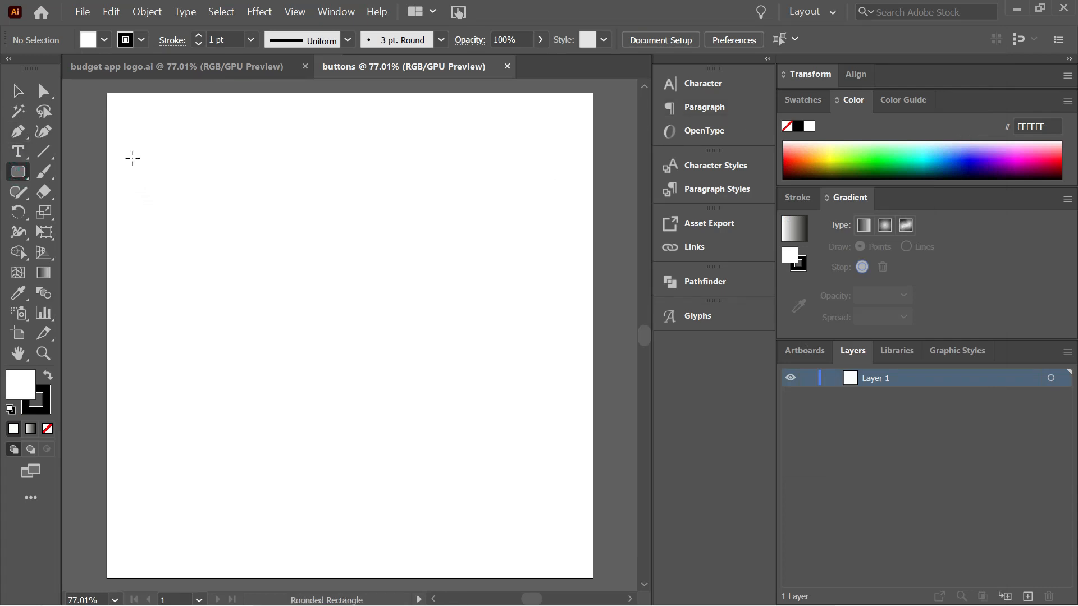
click(25, 179)
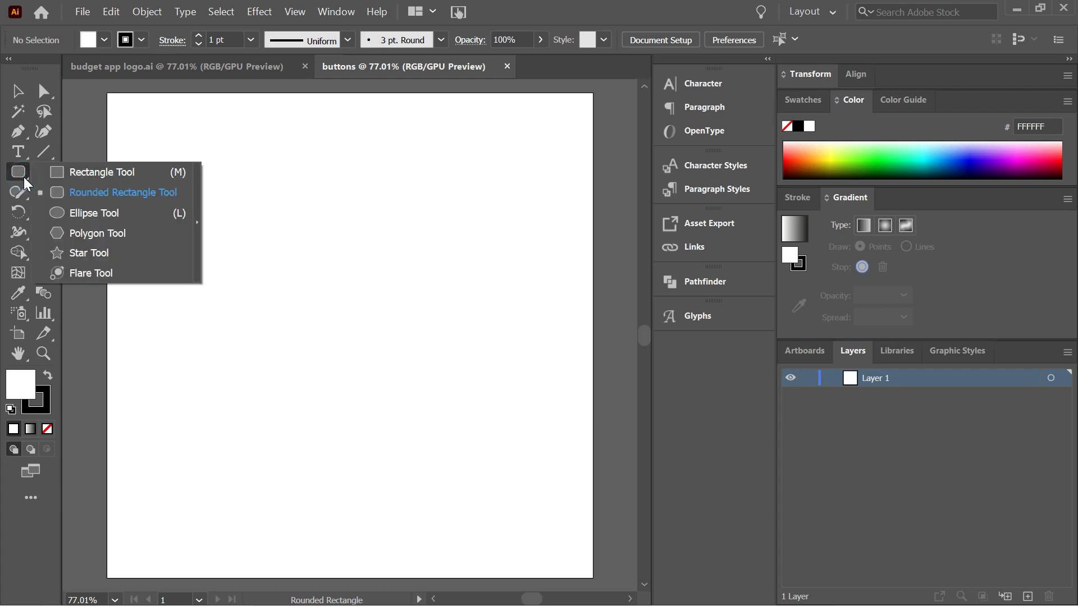
click(71, 213)
drag(133, 166, 577, 534)
key(v)
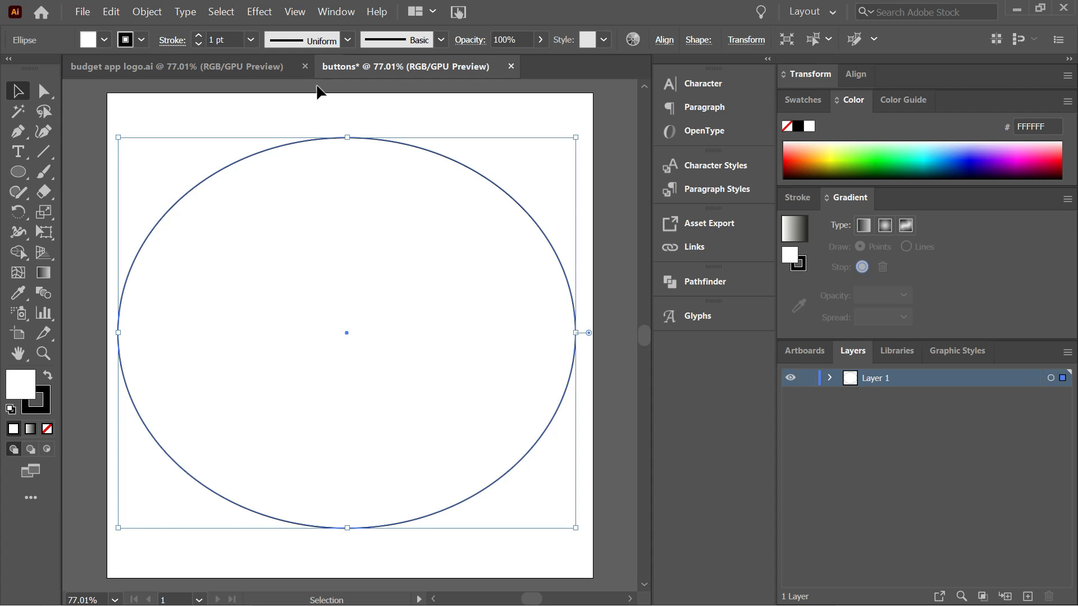
- Fill the ellipse with the light tan swatch C7B299
click(105, 40)
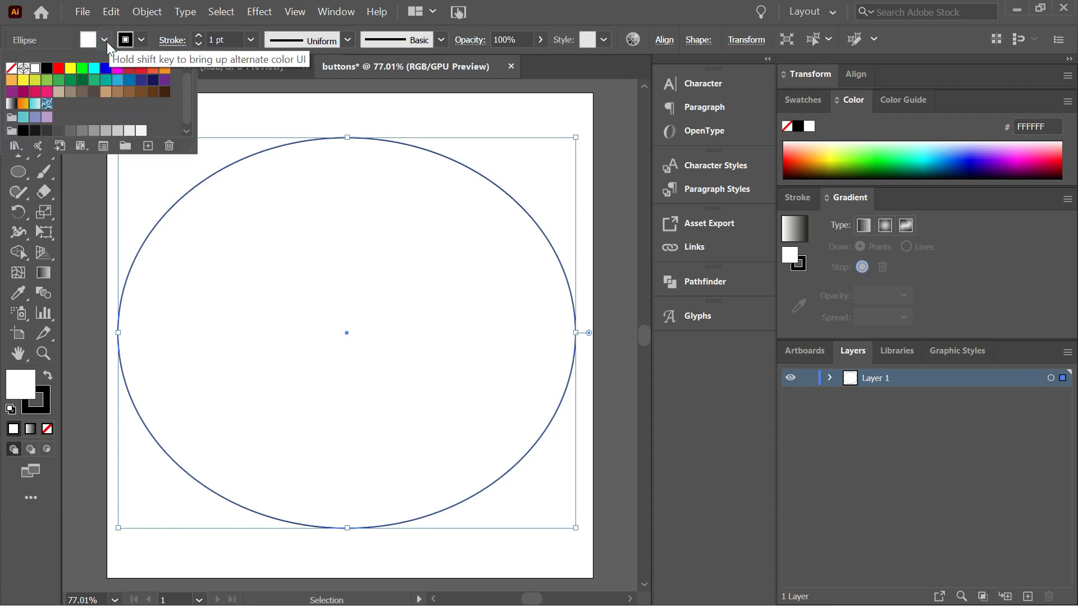
click(60, 92)
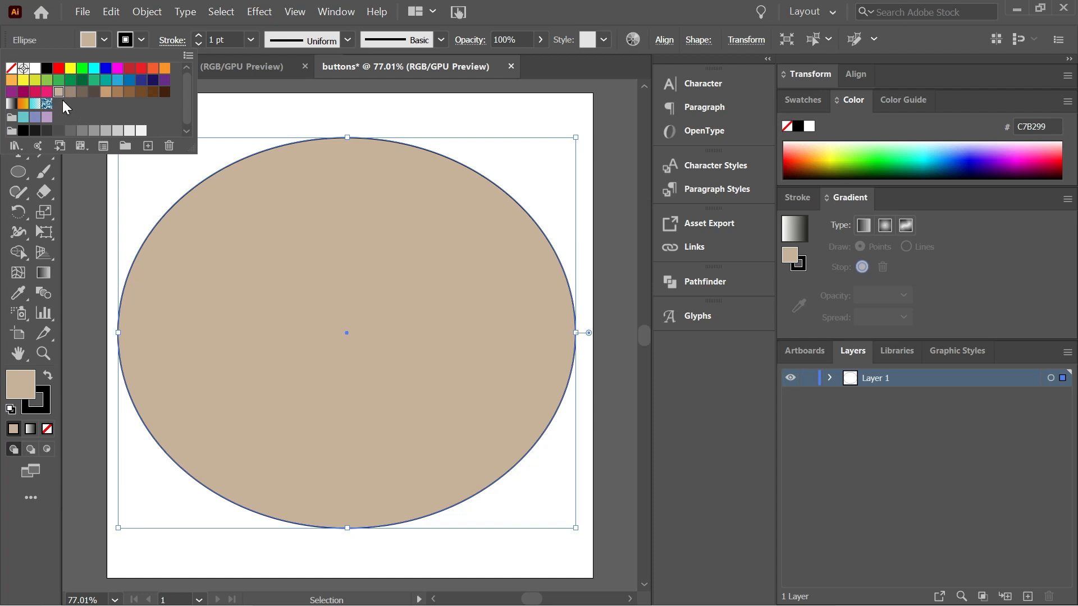
click(259, 223)
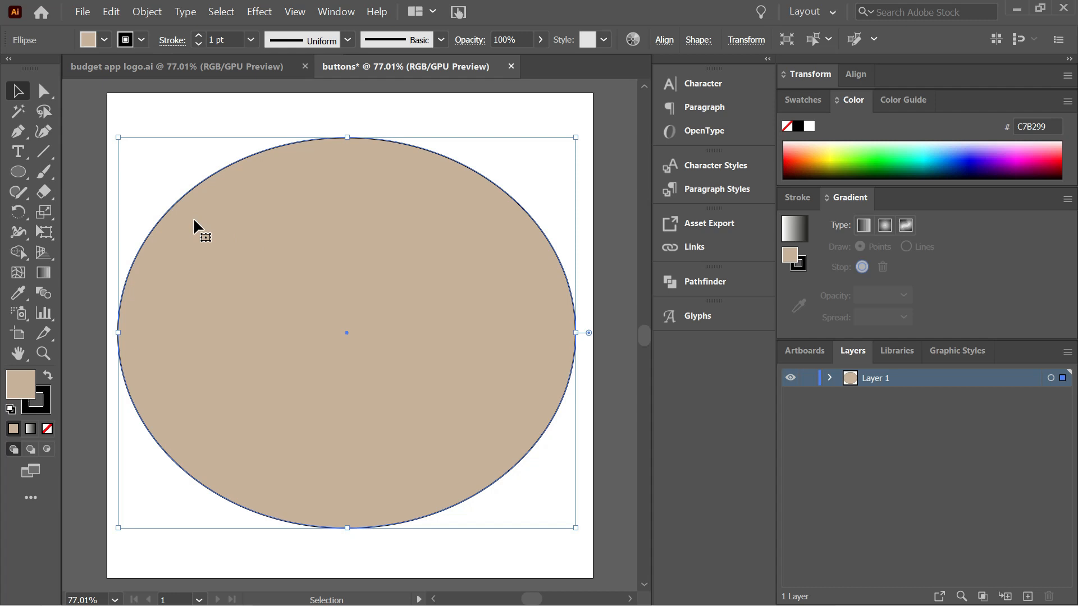
- Copy the tan ellipse and paste the duplicate slightly offset over the original
key(a)
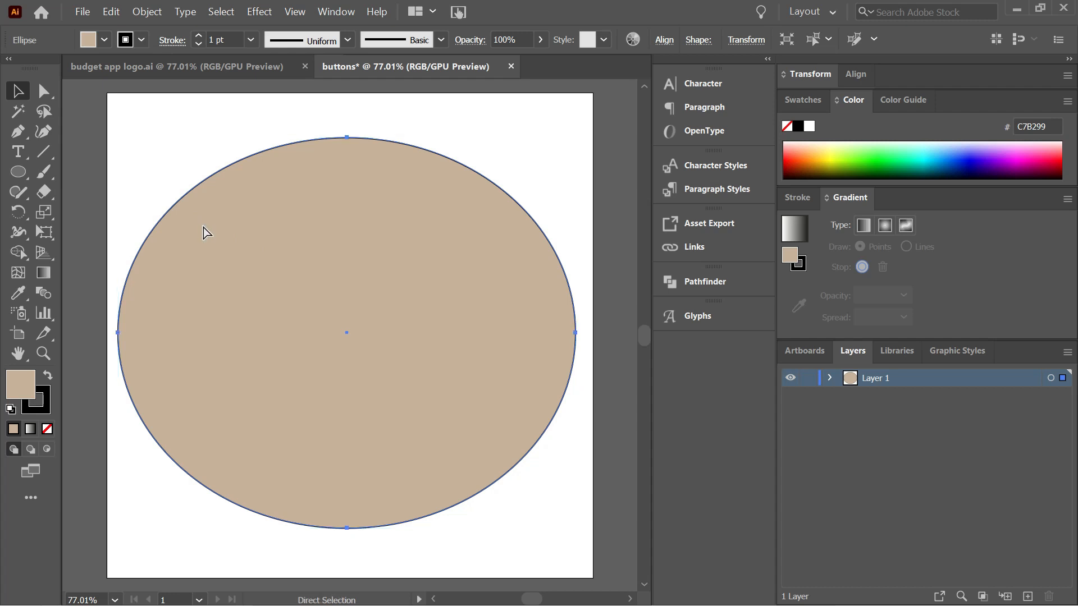
key(ctrl+c)
key(ctrl+v)
key(v)
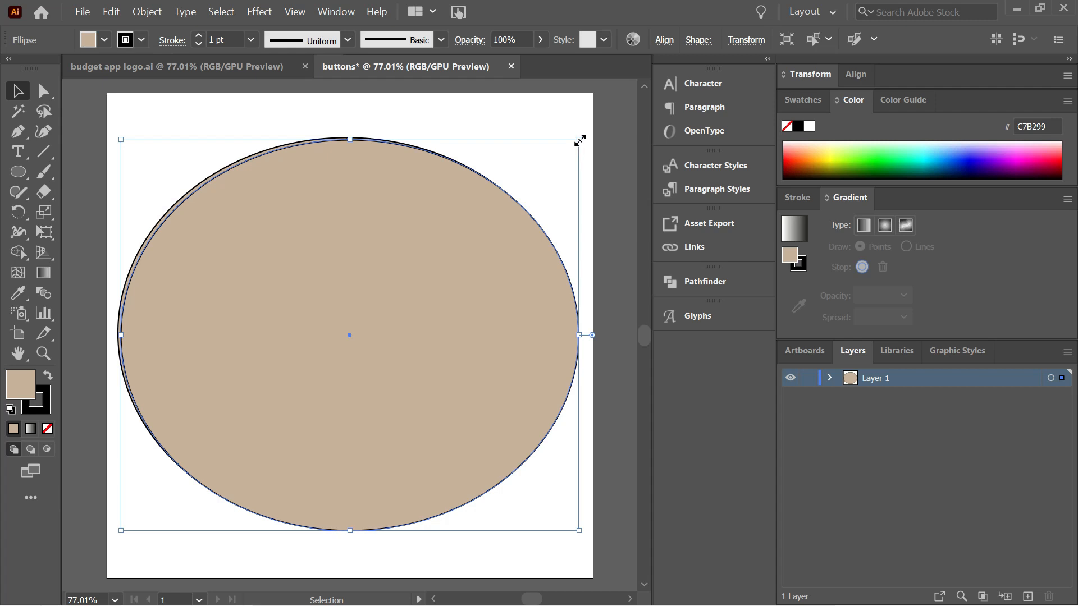
- Shrink the duplicate ellipse slightly and centre it inside the original, leaving an even rim around it
drag(580, 140, 571, 144)
drag(409, 294, 400, 290)
click(400, 285)
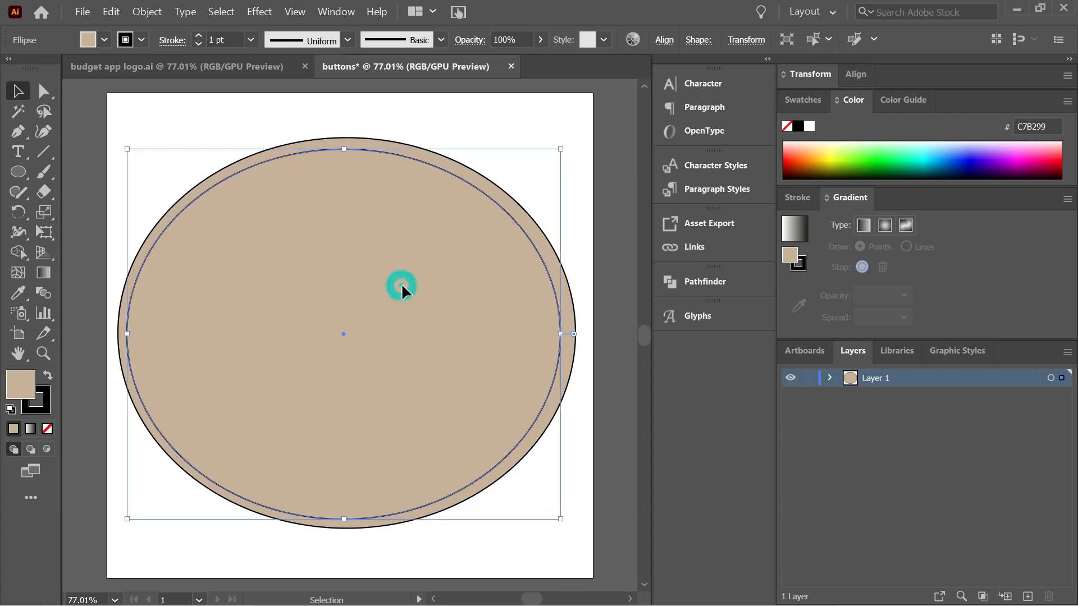
drag(405, 287, 405, 287)
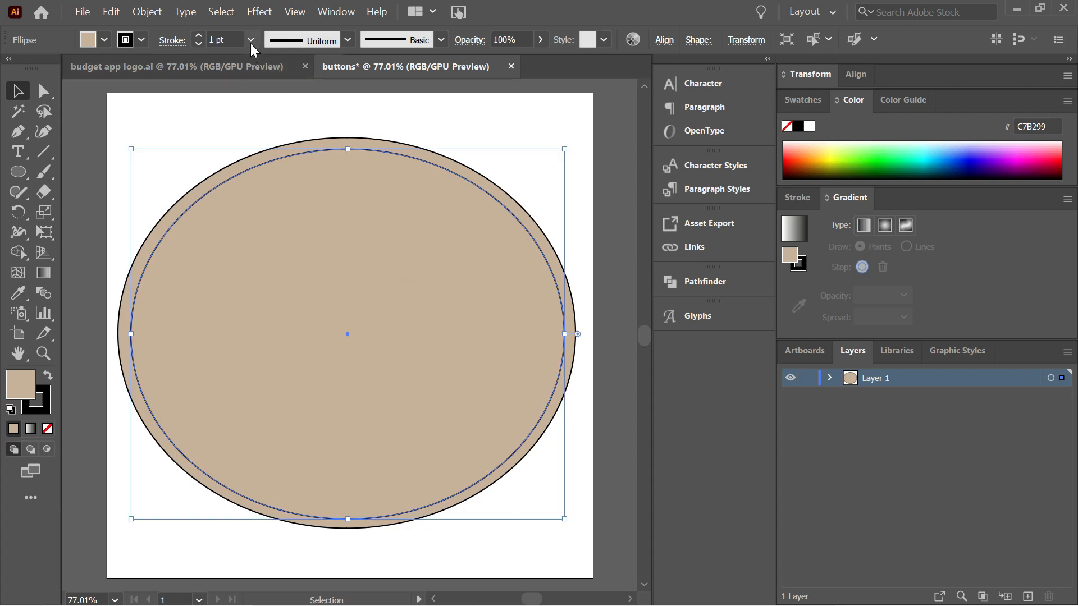
- Set the inner ellipse's stroke weight to 0.5 pt
click(199, 35)
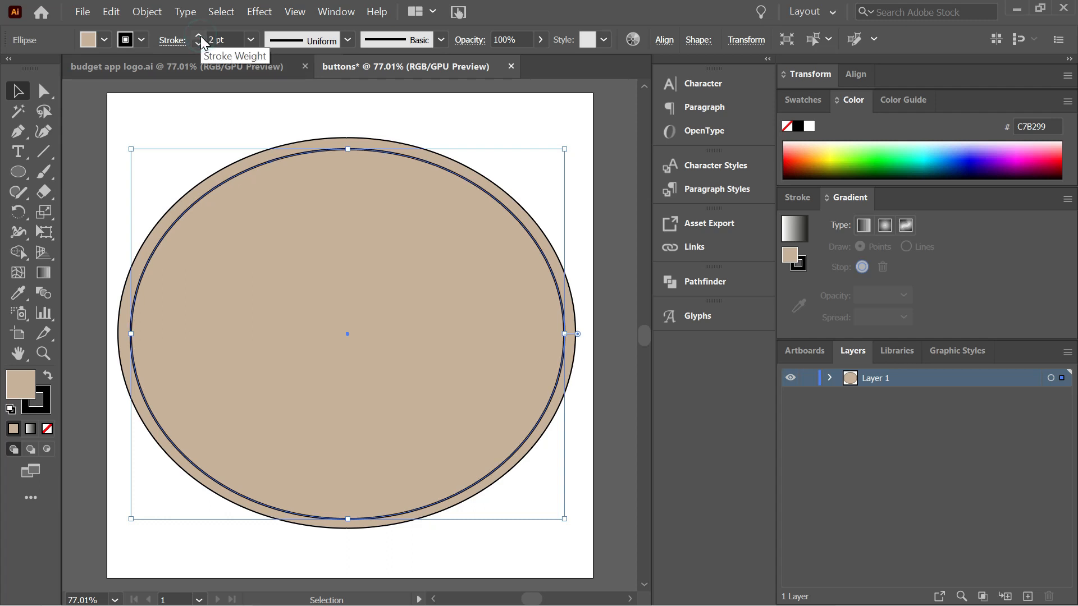
click(198, 44)
click(199, 44)
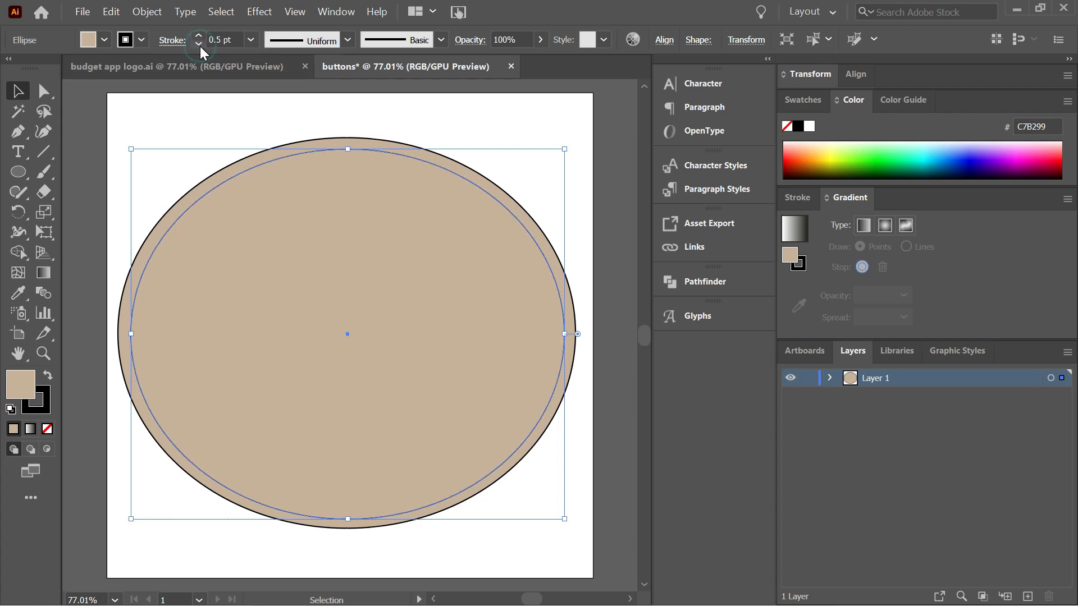
click(202, 96)
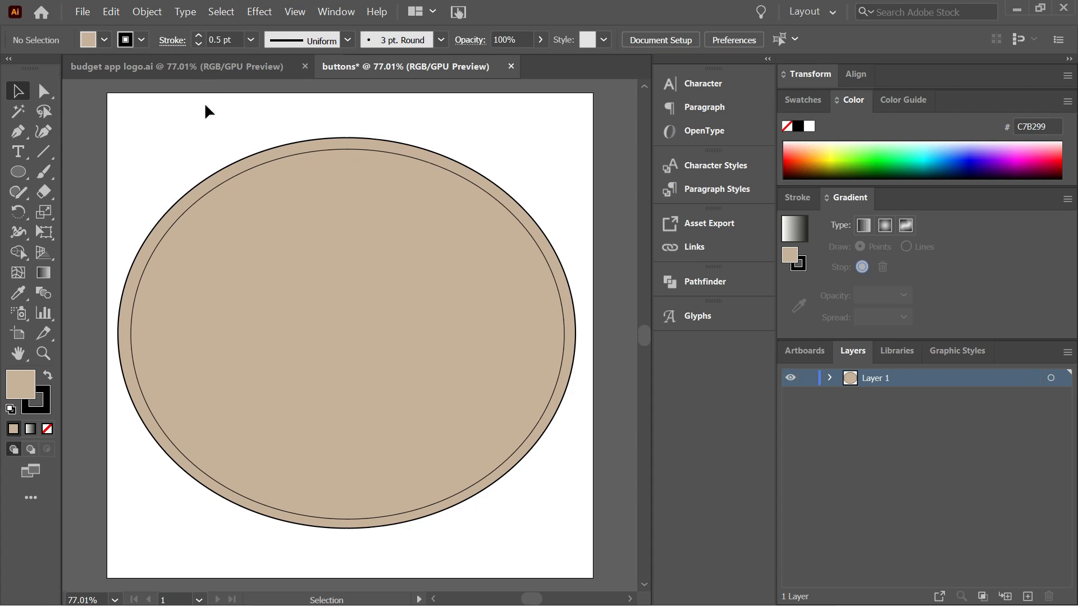
- Fill the inner ellipse with the darker brown swatch 998675
click(307, 235)
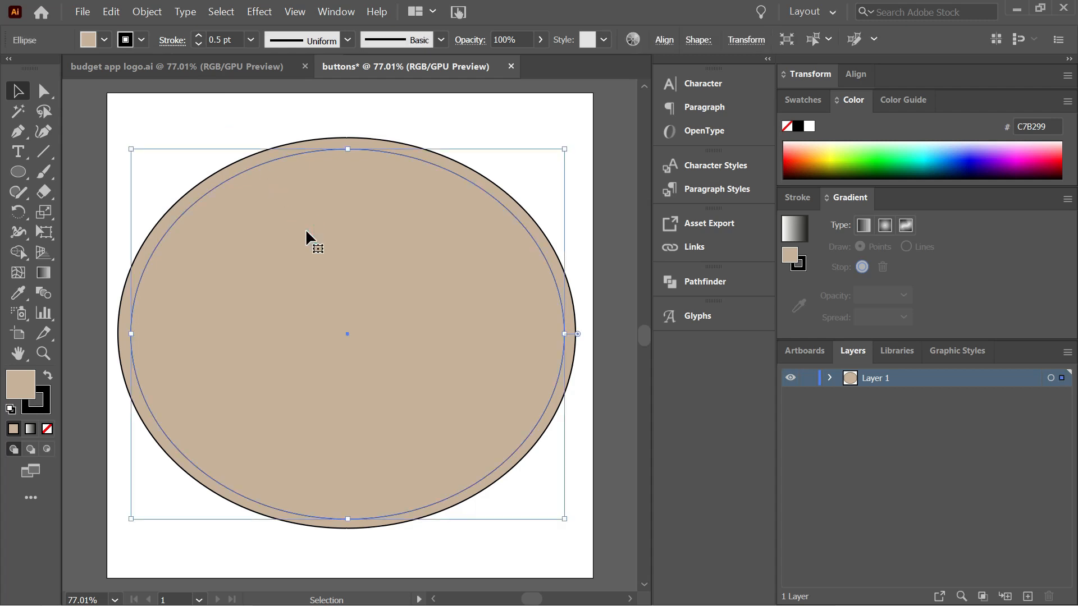
click(104, 39)
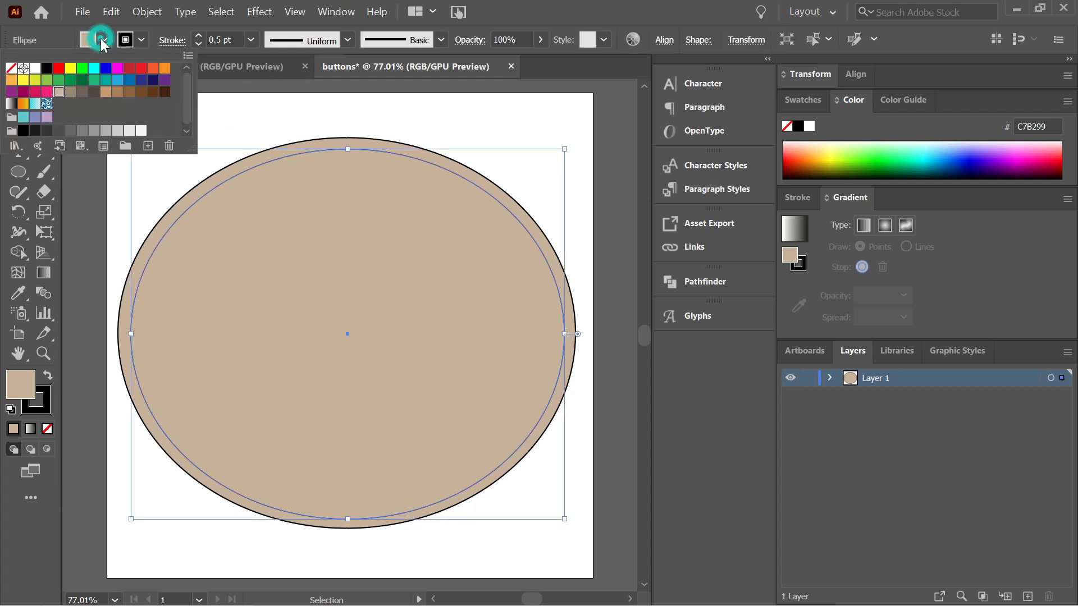
click(70, 91)
click(225, 130)
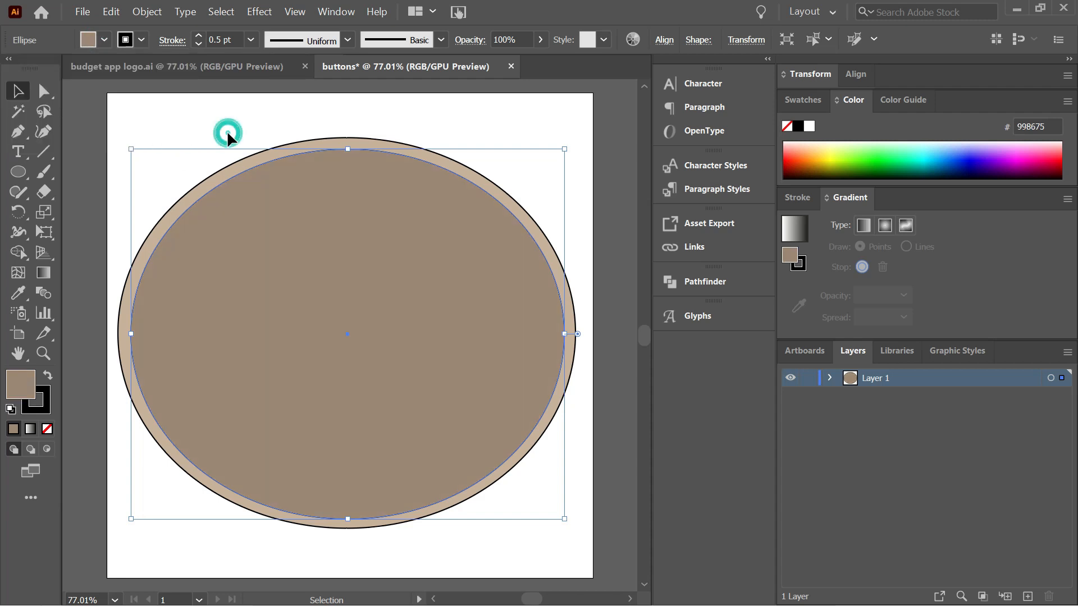
click(220, 128)
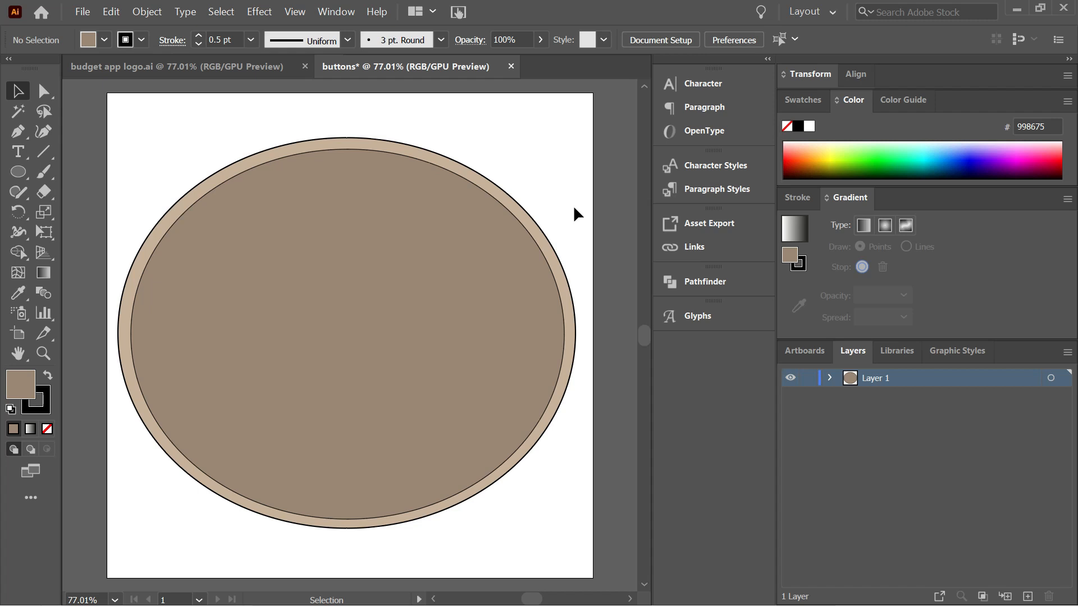
- Add an area text box across the middle of the inner ellipse containing the word "NEW"
click(24, 155)
drag(167, 264, 504, 385)
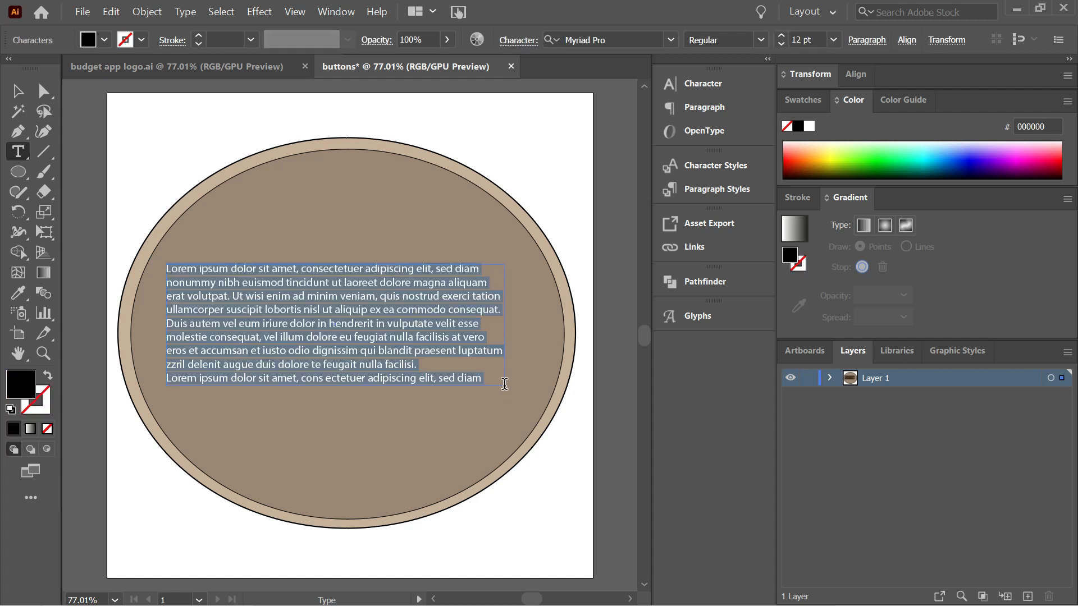
text(NEW)
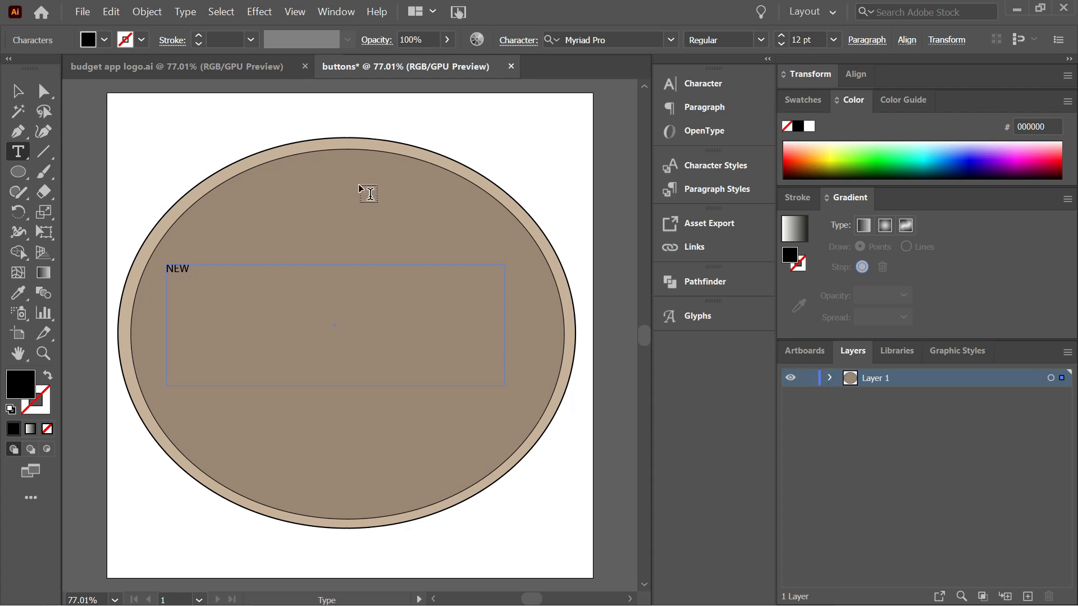
- Set the font size of the NEW text to 150 pt and move the text to the middle of the ellipse
key(ctrl+a)
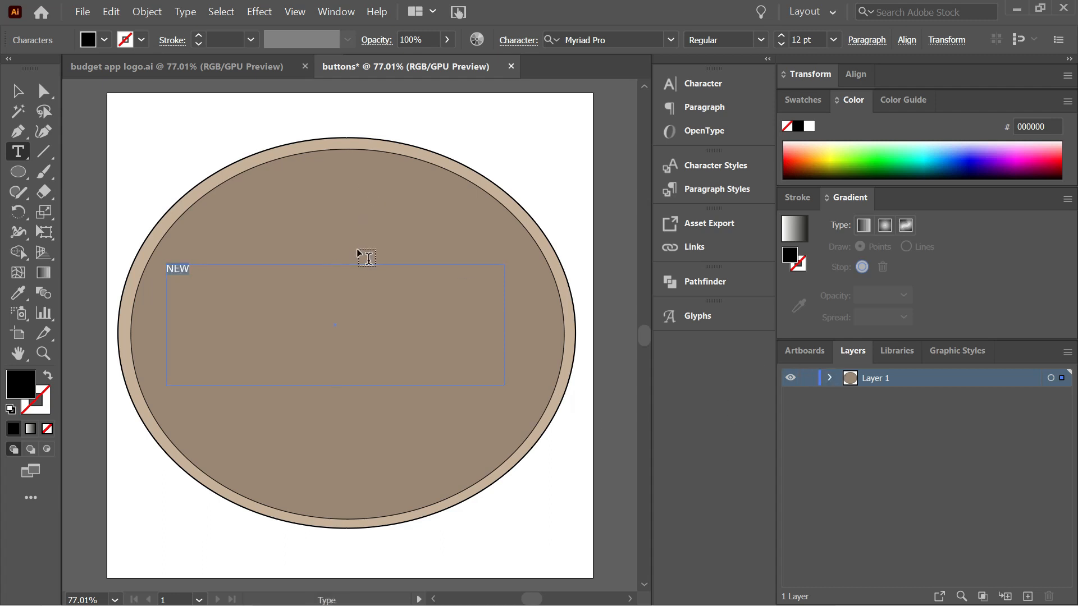
double_click(796, 40)
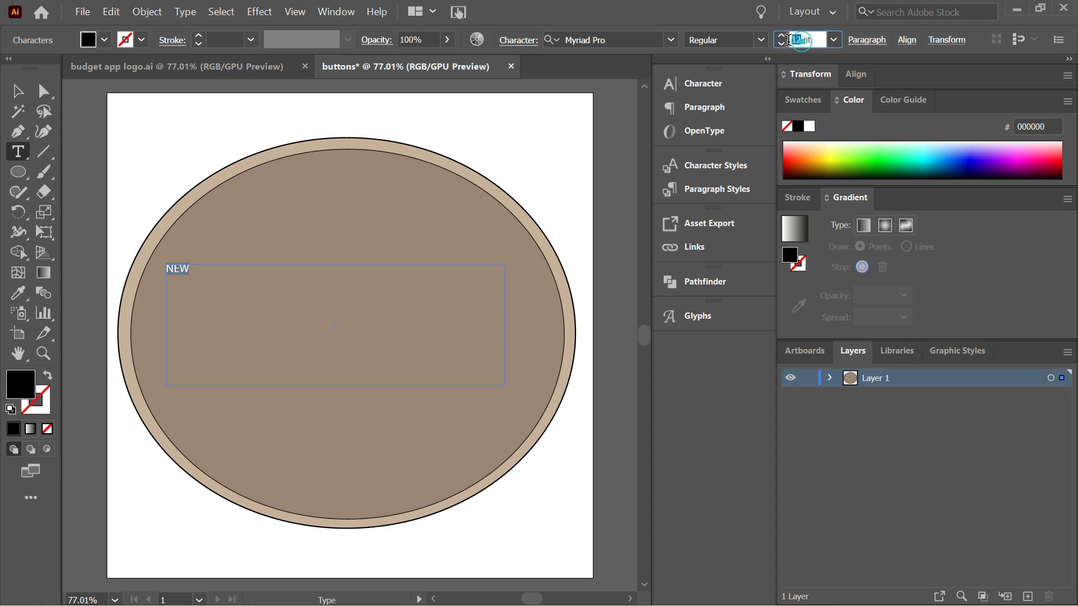
text(10)
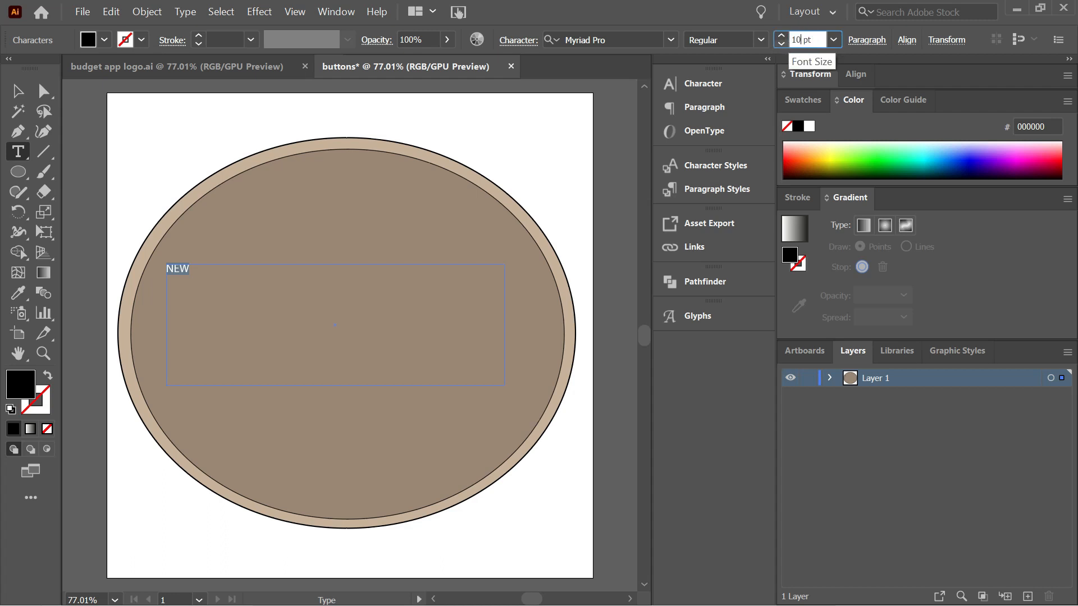
key(Return)
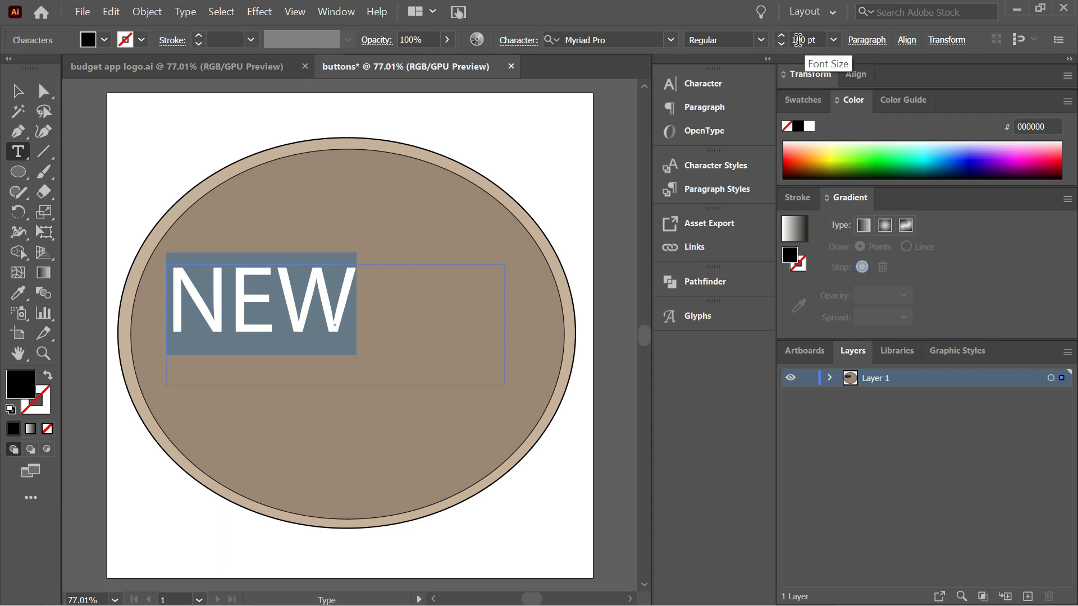
click(794, 39)
text(2)
key(Return)
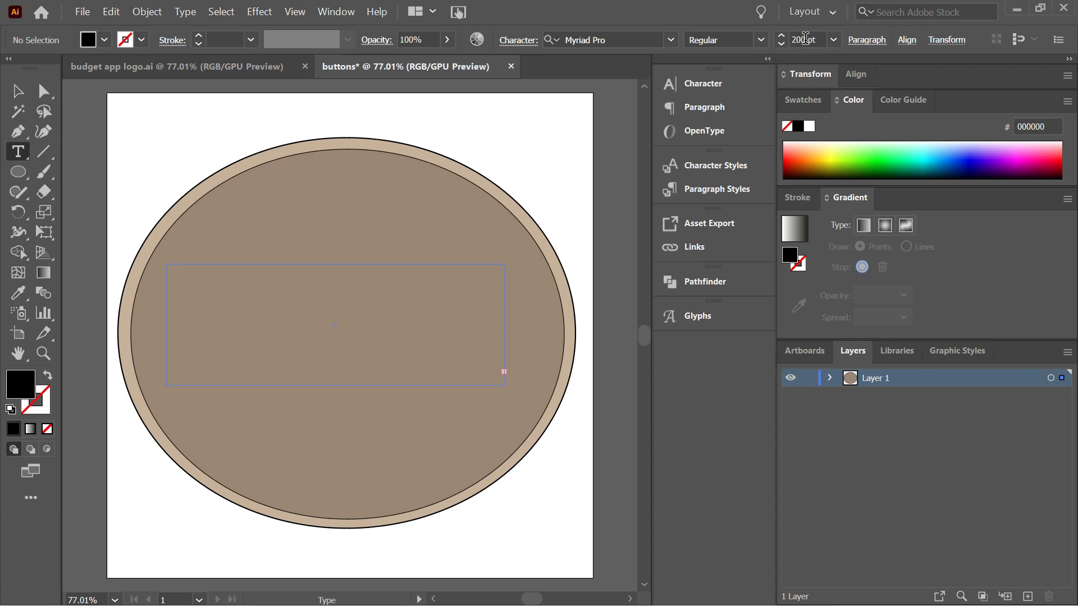
drag(803, 39, 792, 39)
text(15)
key(Return)
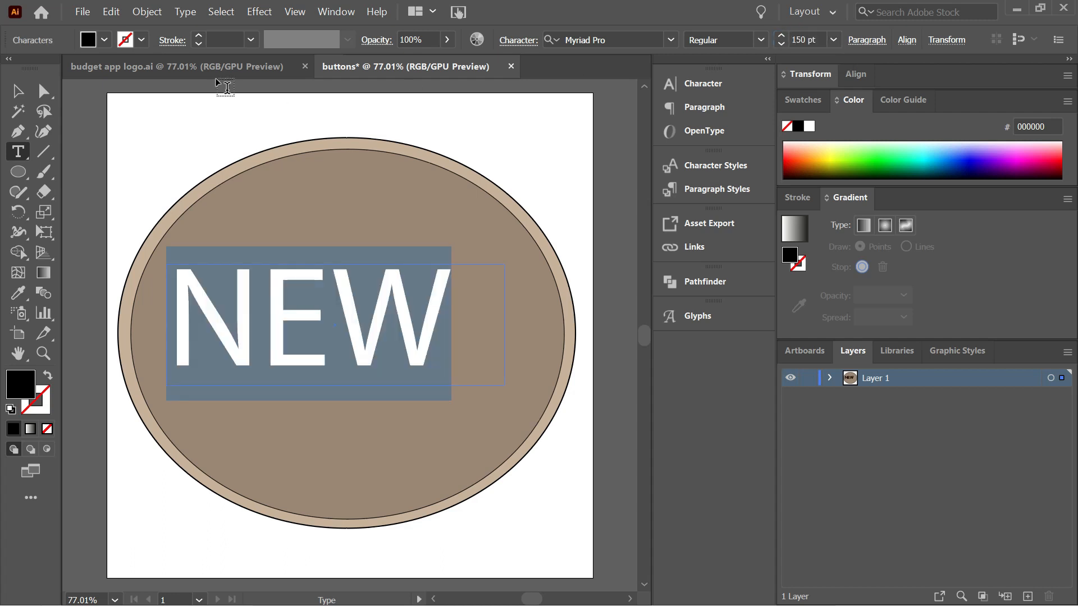
click(23, 89)
drag(283, 312, 335, 319)
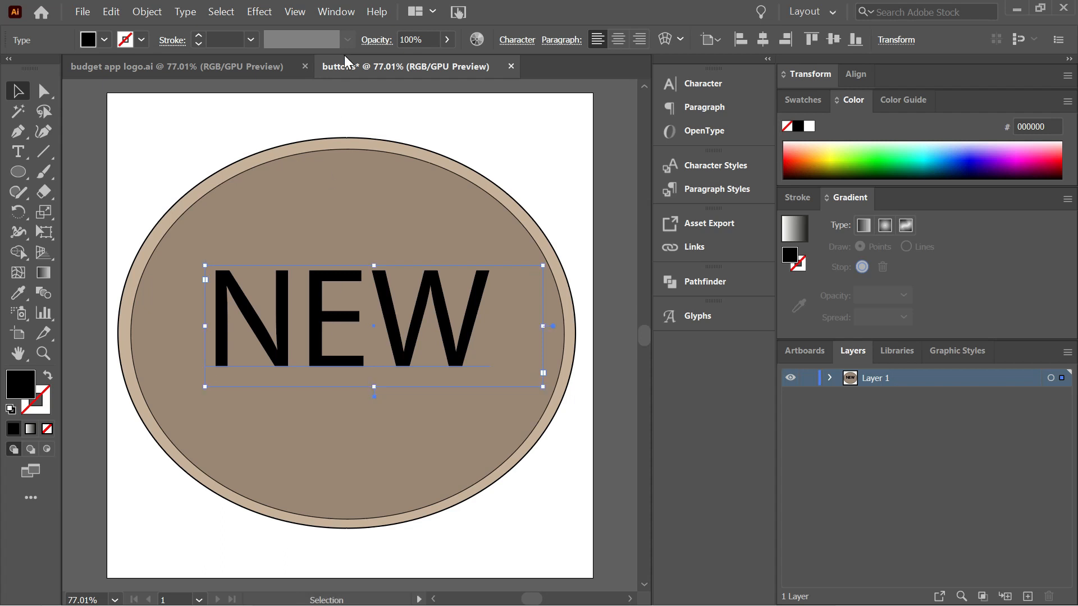
- Change the font of the NEW text to Rage Italic
double_click(405, 296)
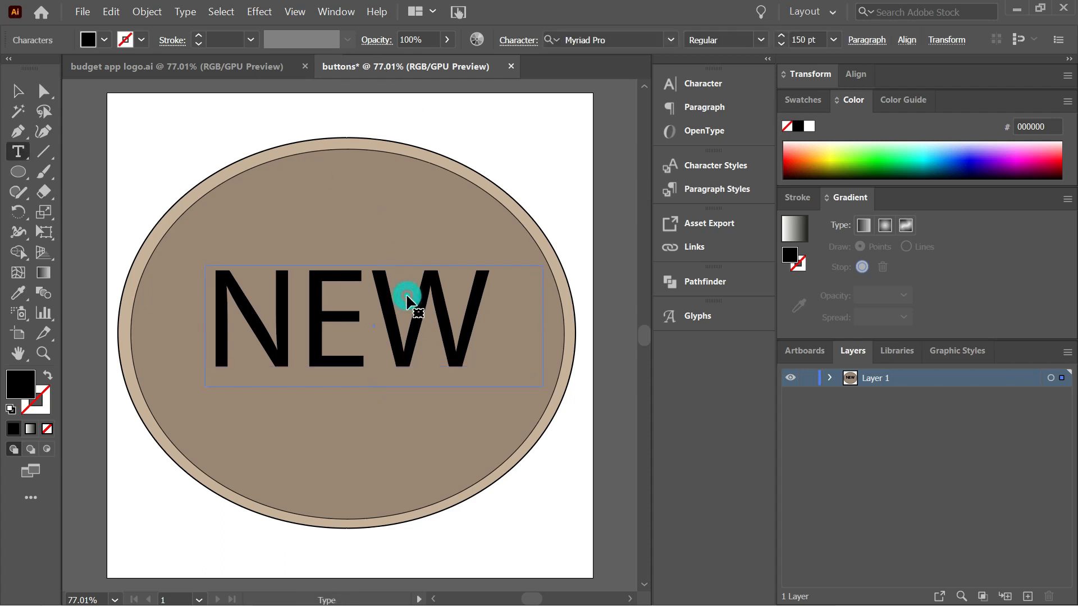
double_click(407, 296)
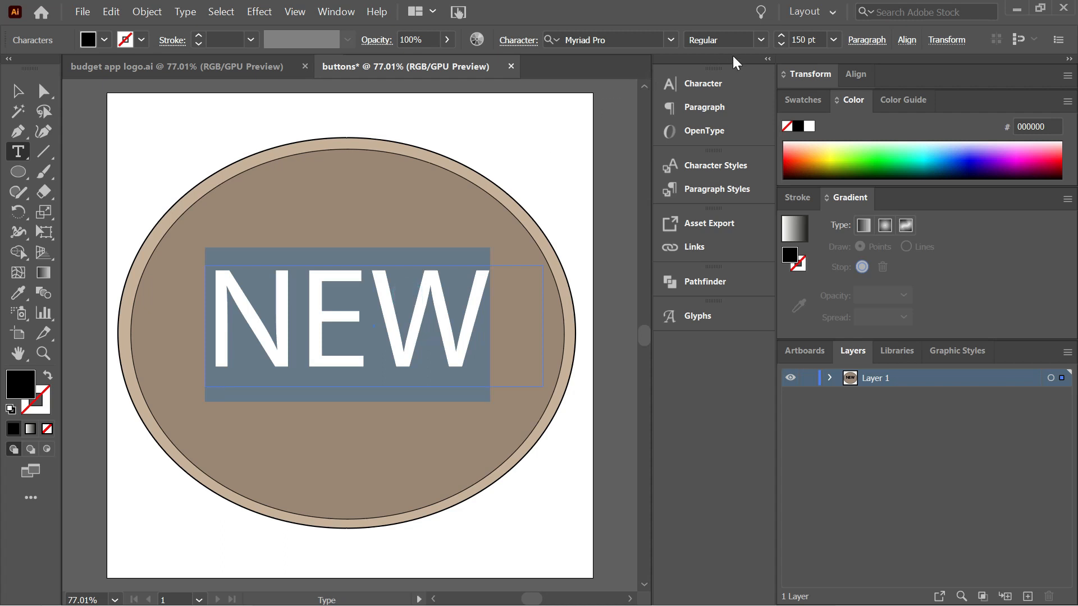
click(761, 40)
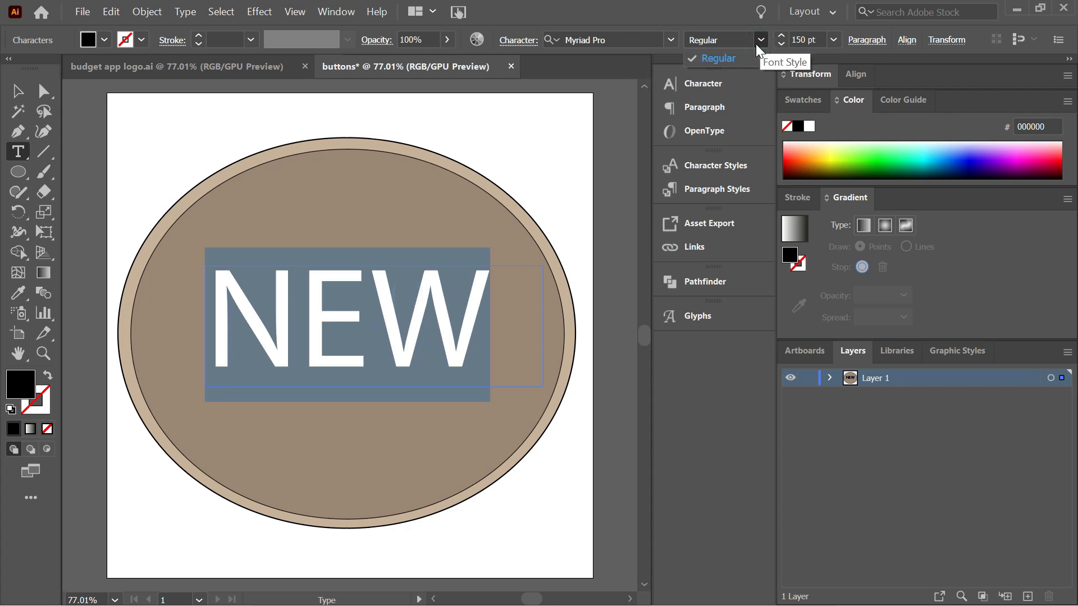
click(630, 40)
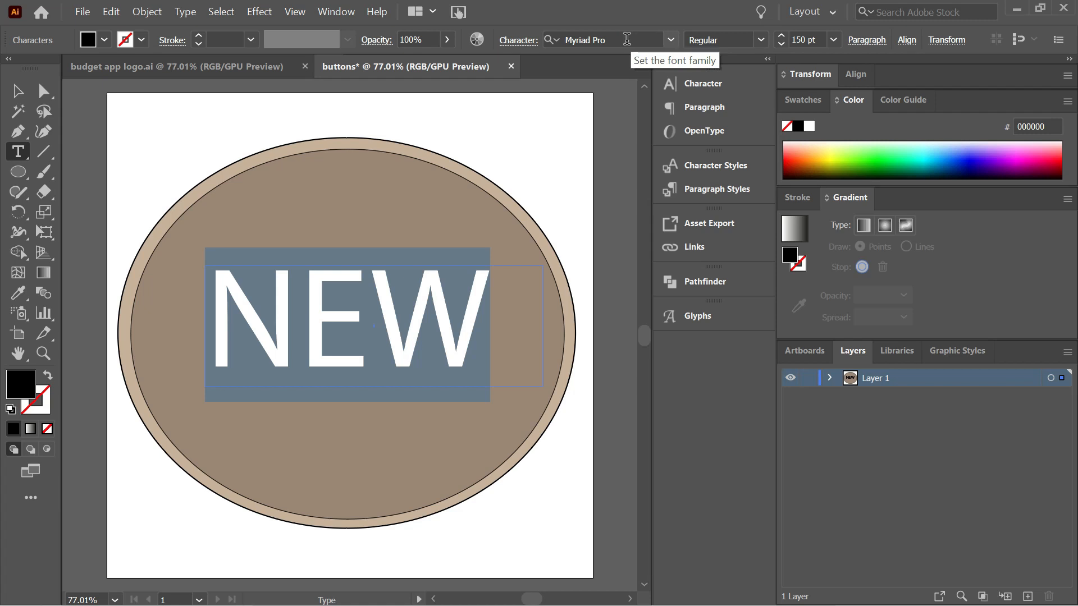
click(618, 39)
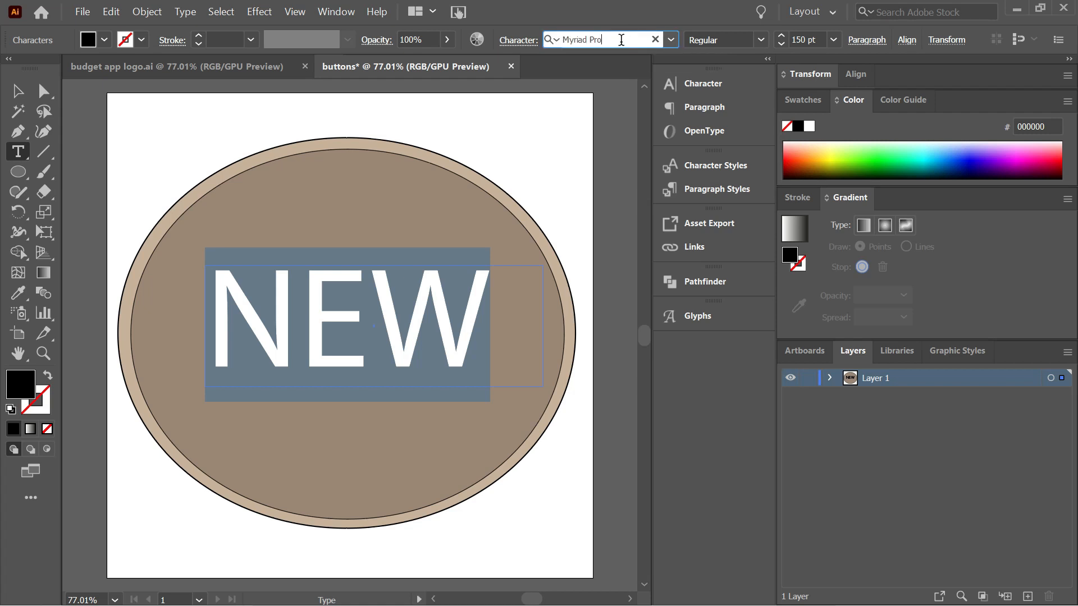
key(Down)
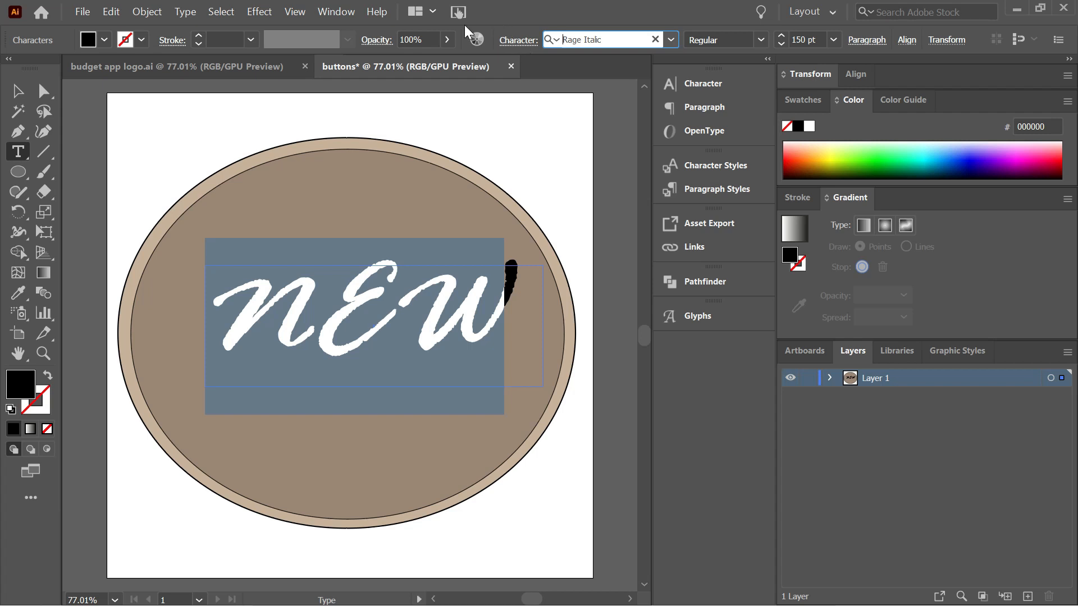
click(425, 184)
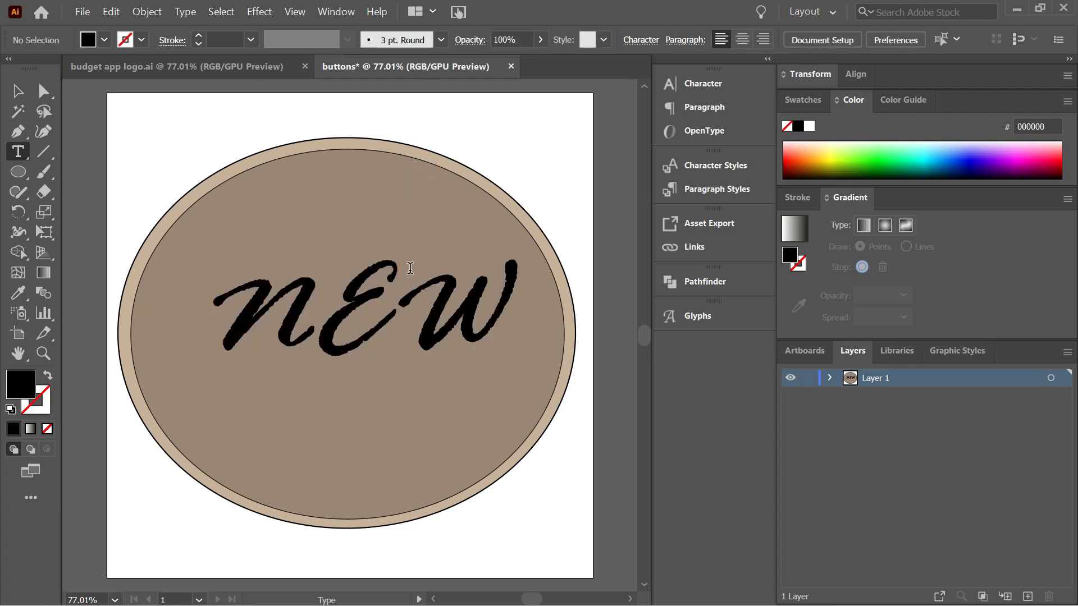
- Fill the NEW text with the blue swatch 0000FF
double_click(406, 321)
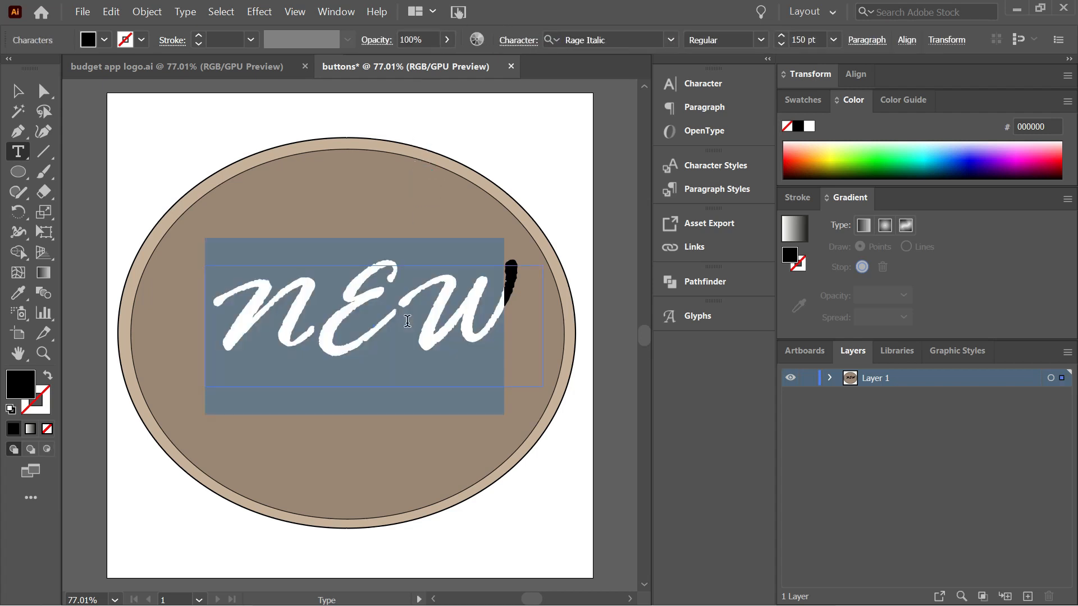
click(105, 39)
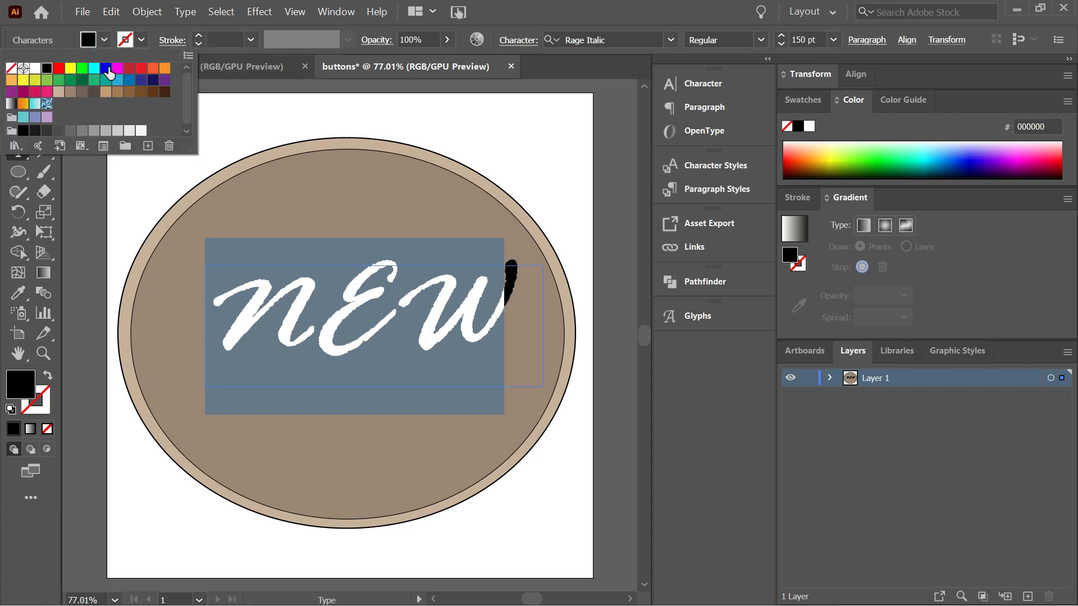
click(105, 68)
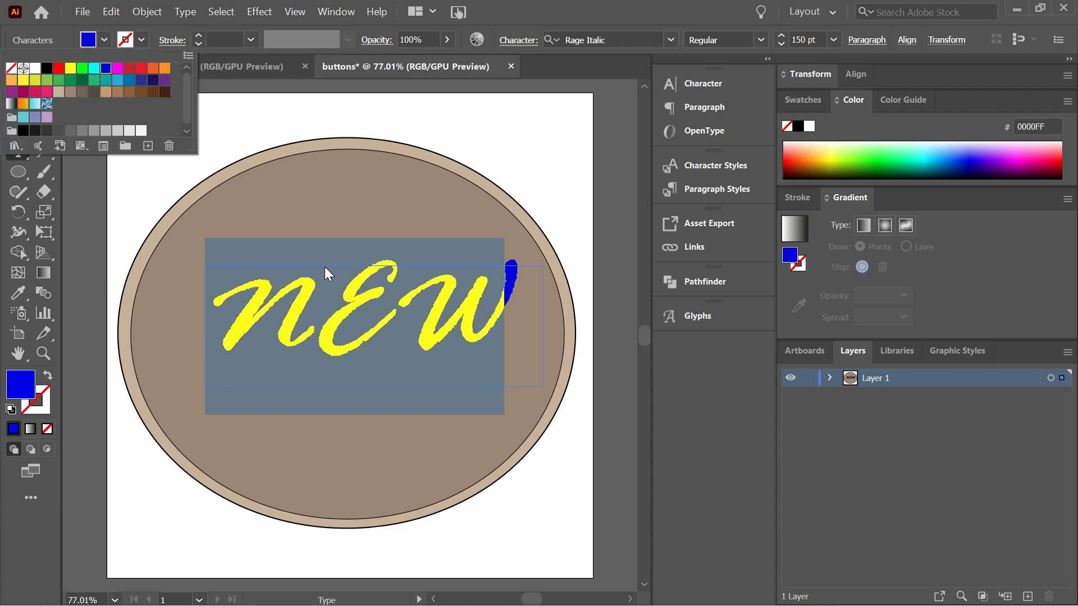
click(117, 185)
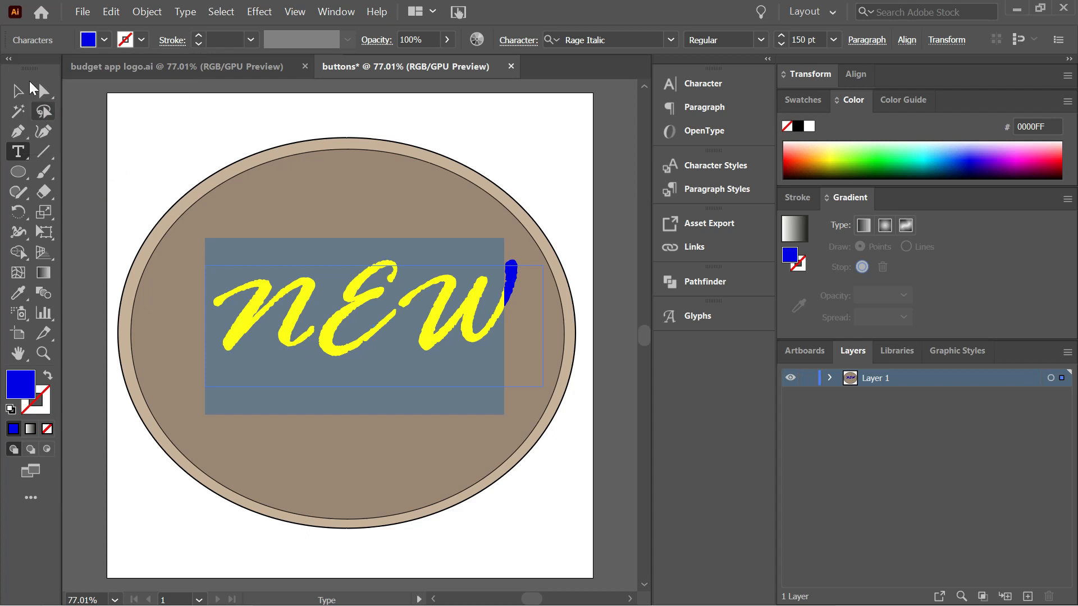
- Copy the blue NEW text and paste a duplicate overlapping the original
click(19, 90)
key(a)
key(ctrl+v)
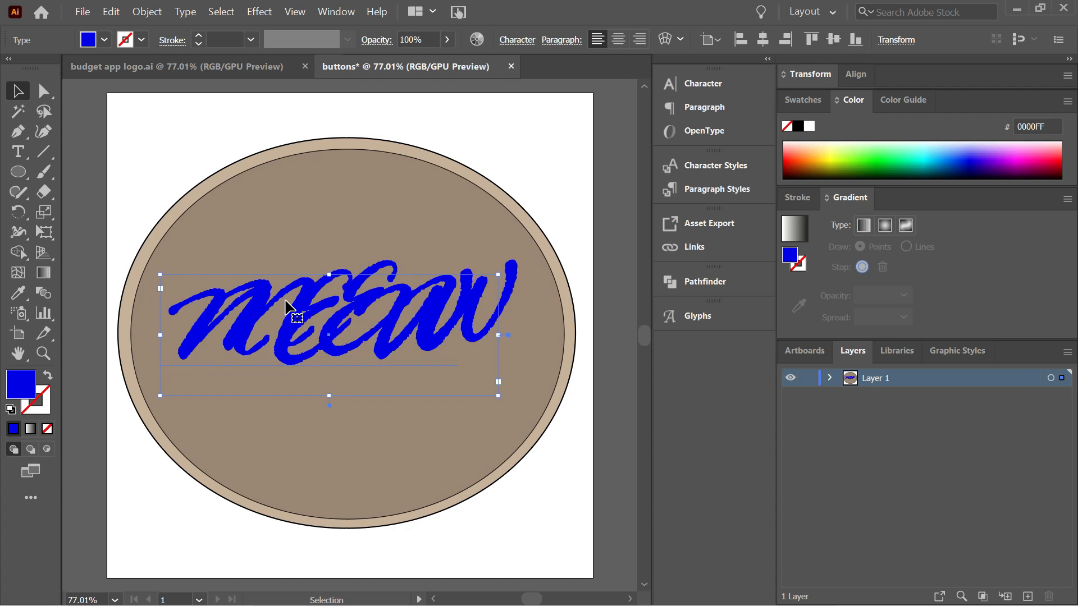
- Send the pasted NEW copy backward behind the original text and fill it with the cyan swatch 00FFFF
right_click(297, 308)
mouse_move(382, 514)
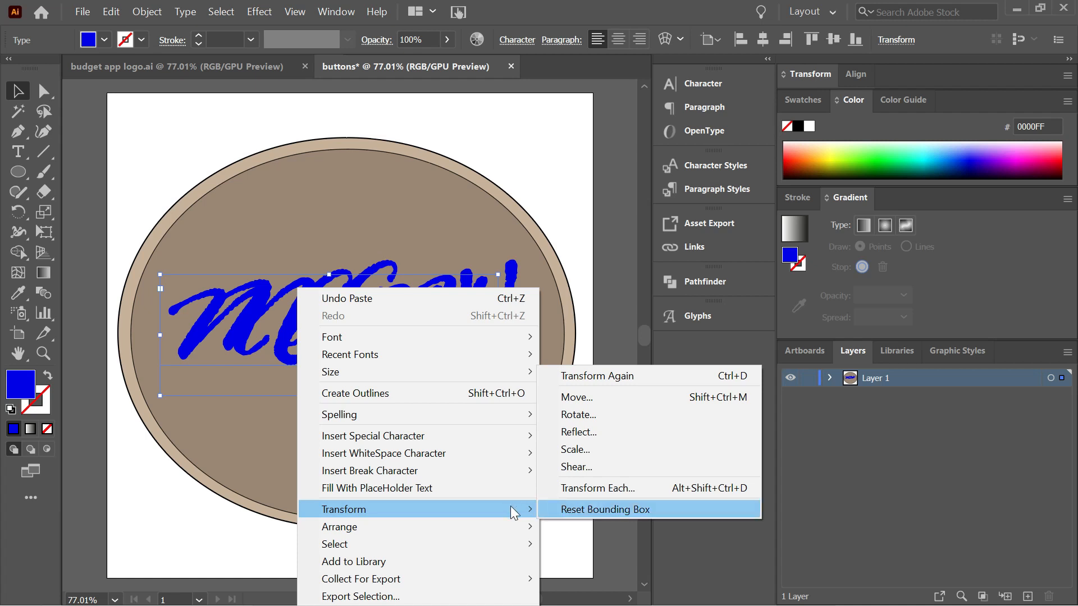
mouse_move(513, 527)
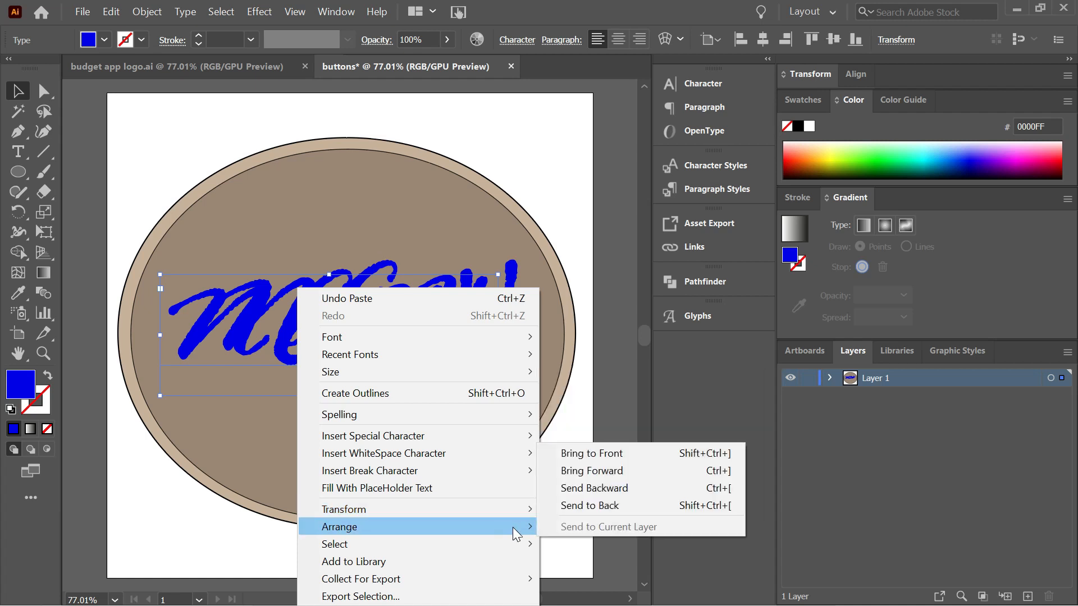
click(582, 489)
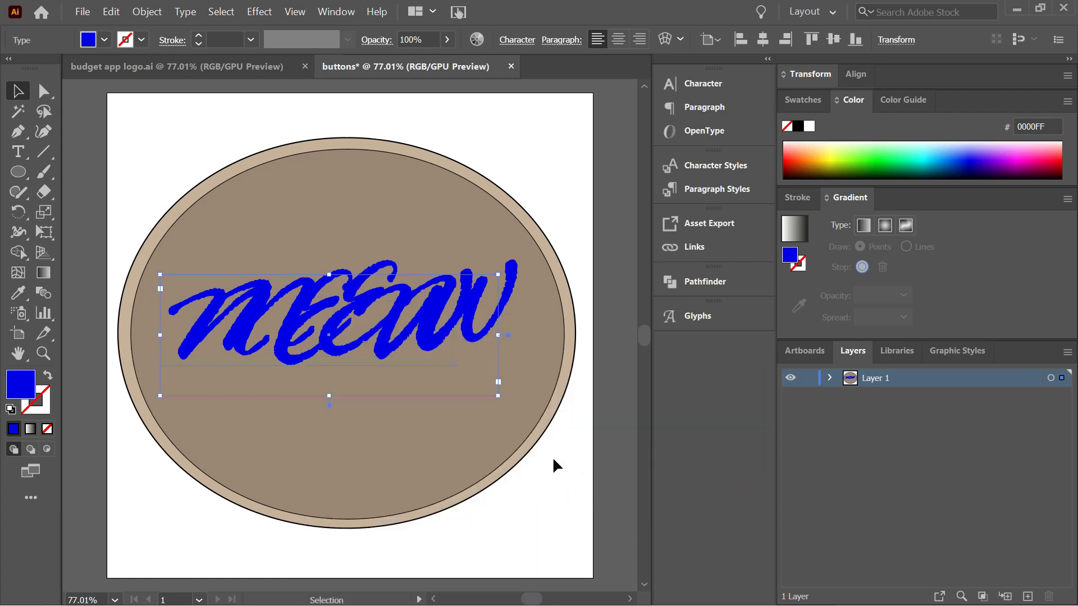
click(104, 44)
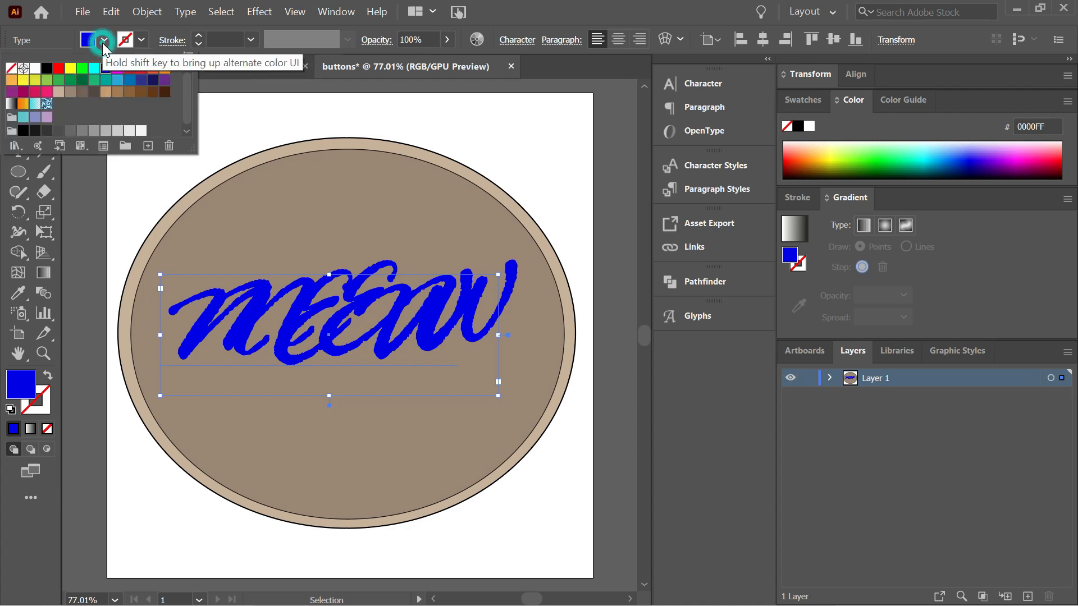
click(93, 77)
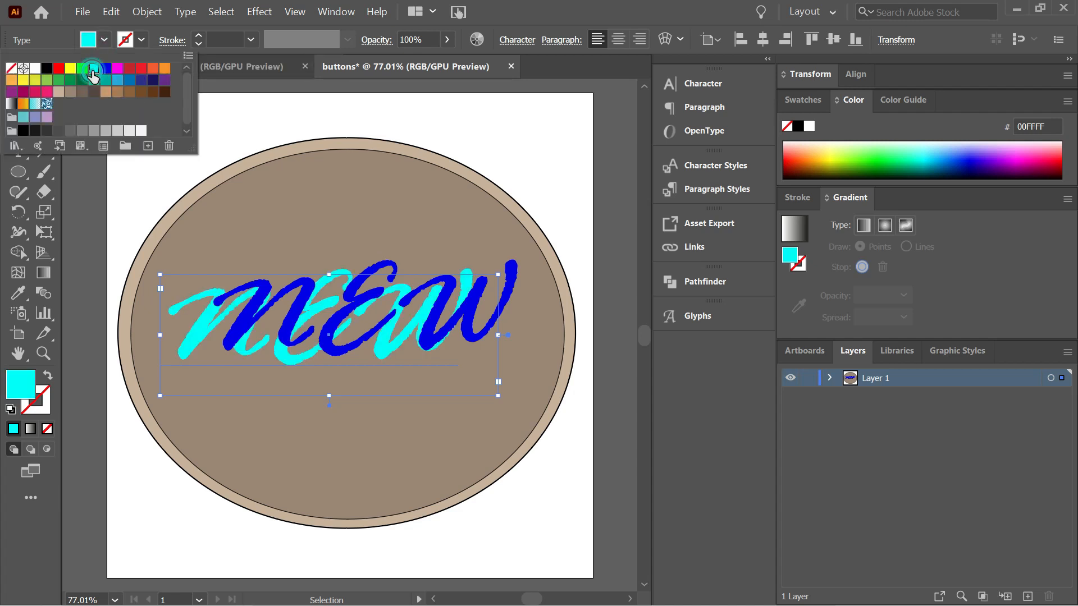
- Nudge the cyan NEW copy rightward and upward until it sits as a narrow offset shadow behind the blue lettering
key(Escape)
key(Right)
key(Right)
key(Right)
key(Right)
key(Right)
key(Right)
key(Right)
key(Right)
key(Right)
key(Right)
key(Right)
key(Right)
key(Right)
key(Right)
key(Right)
key(Right)
key(Right)
key(Right)
key(Right)
key(Right)
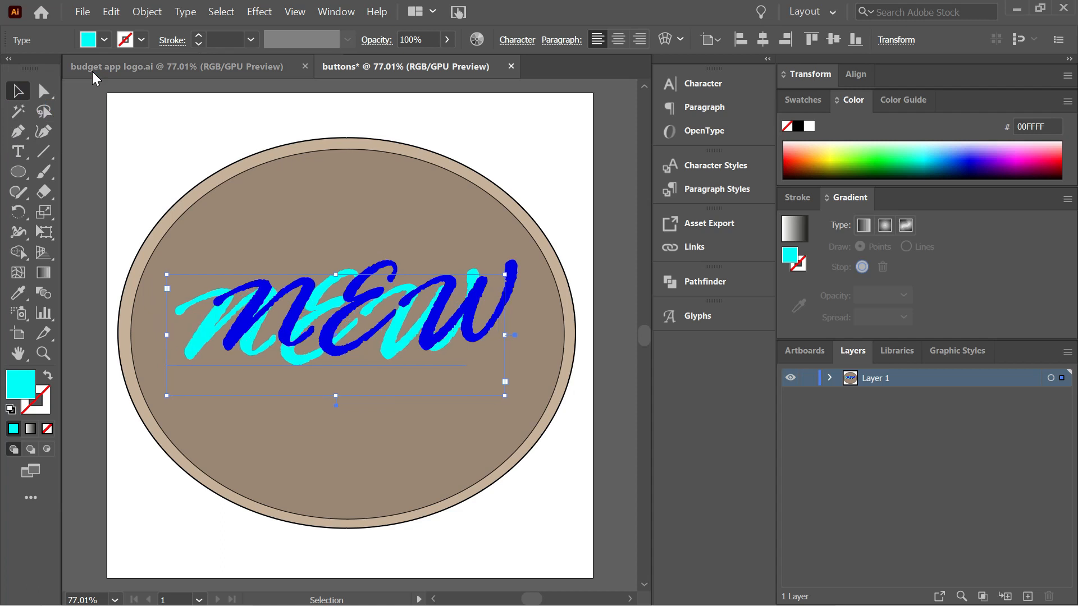
key(Right)
key(Right)
key(Right)
key(Right)
key(Right)
key(Right)
key(Right)
key(Right)
key(Right)
key(Right)
key(Right)
key(Right)
key(Right)
key(Right)
key(Right)
key(Right)
key(Right)
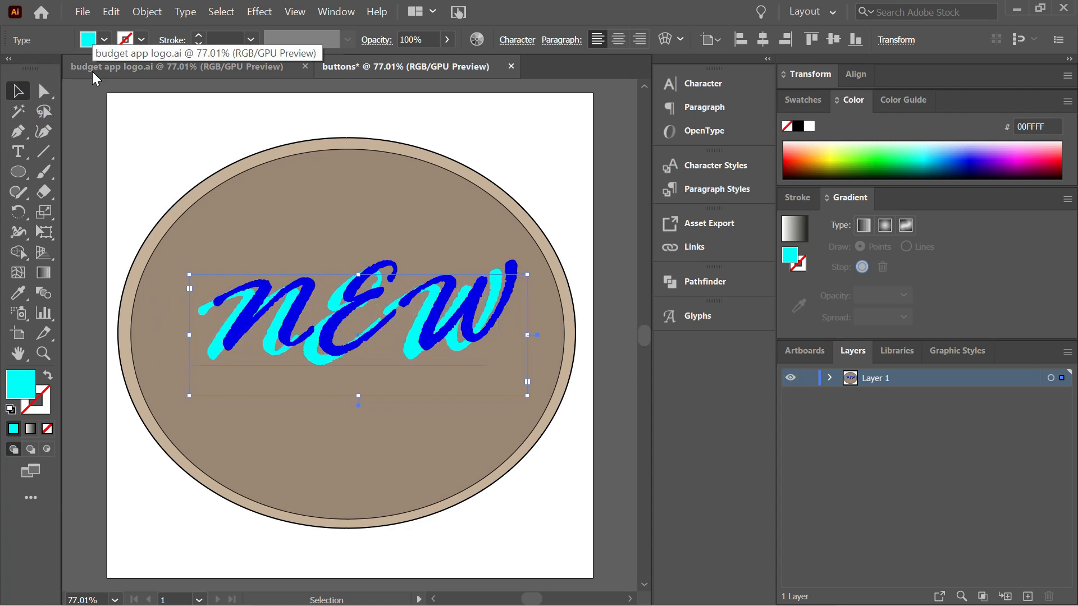
key(Up)
key(Up)
key(Up)
key(Up)
key(Up)
key(Up)
key(Up)
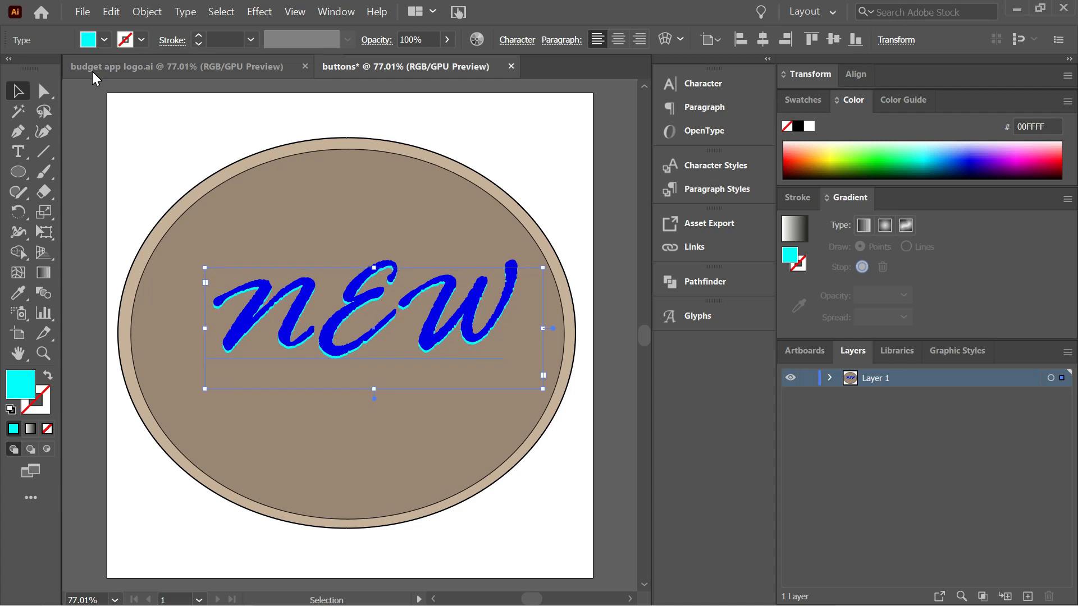
- Rename the layer holding the button artwork as new
double_click(871, 375)
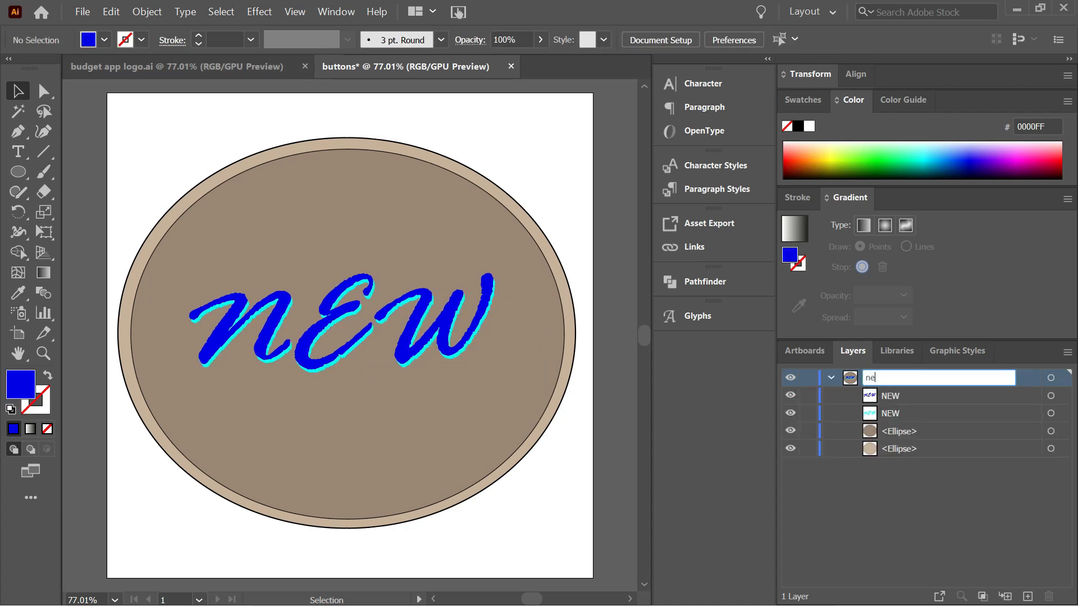
key(Return)
click(831, 377)
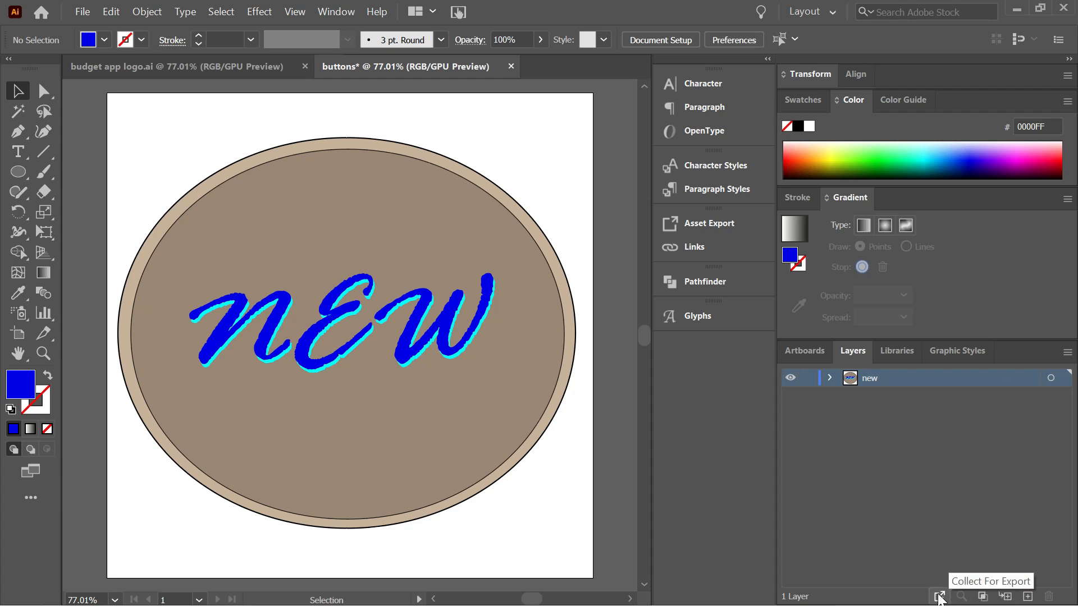
- Add a layer above new and name it edit
click(1027, 596)
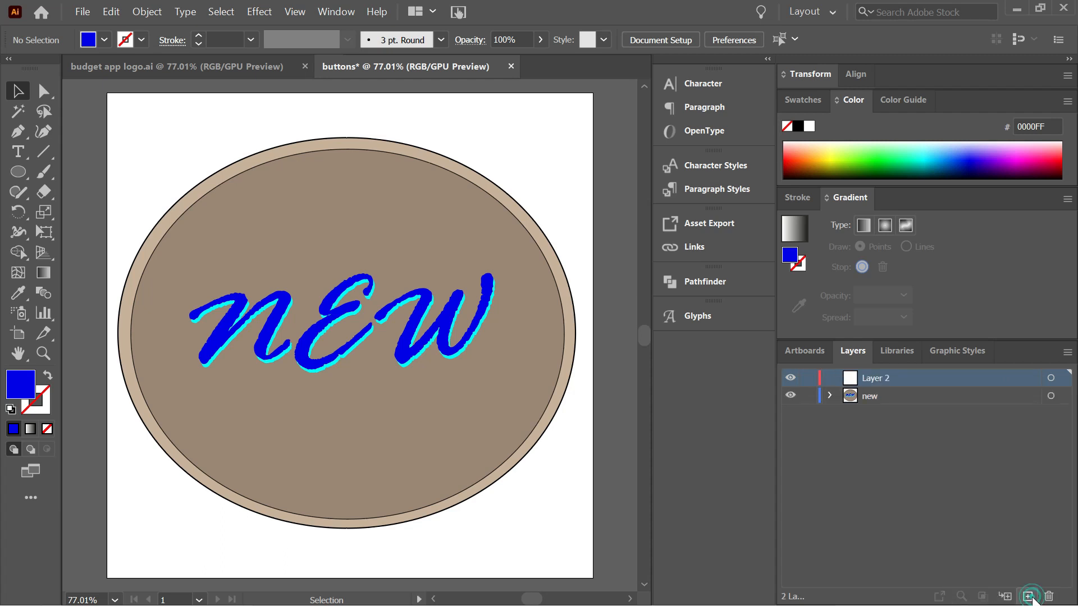
double_click(887, 379)
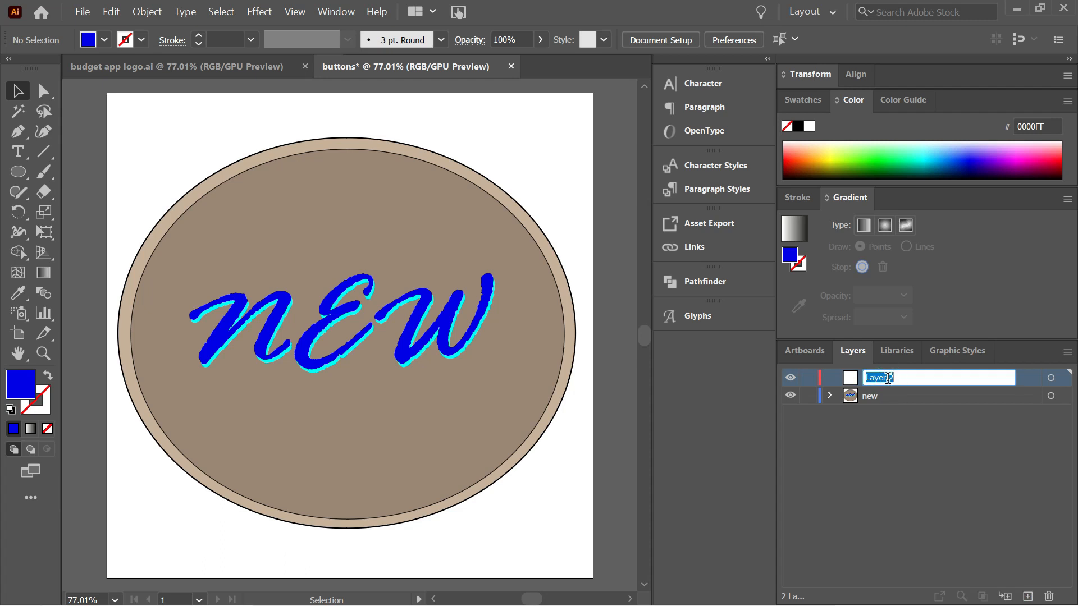
key(alt+Tab)
key(alt+Tab)
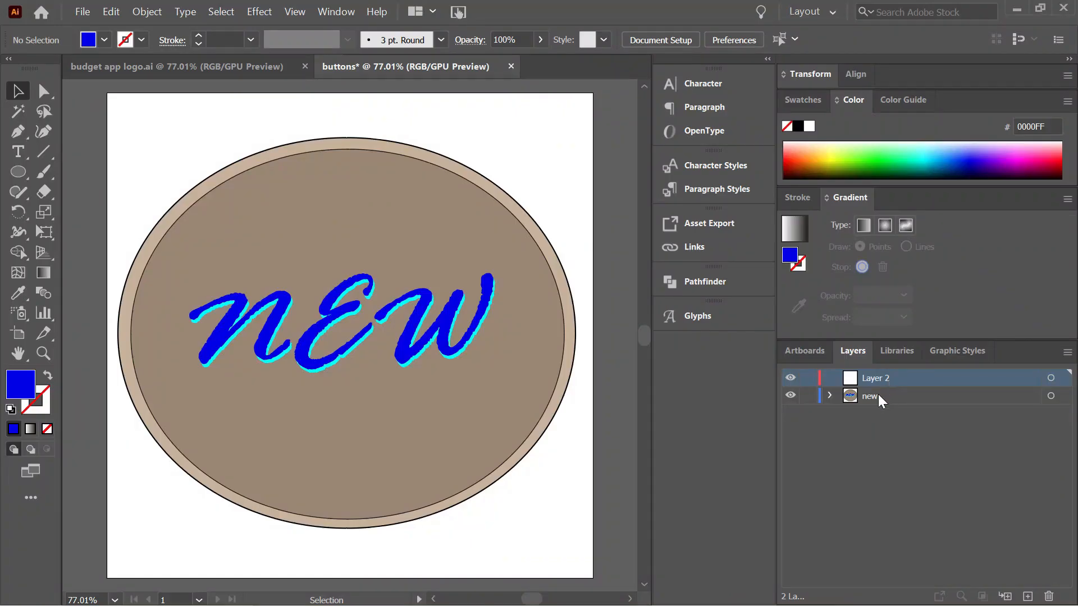
double_click(878, 380)
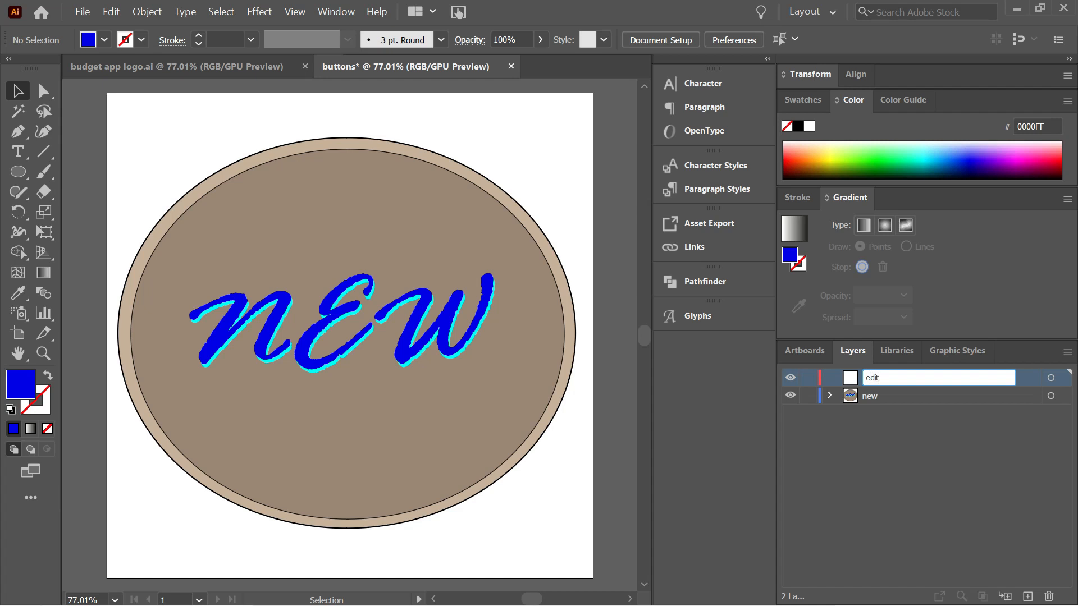
text(edit)
key(Return)
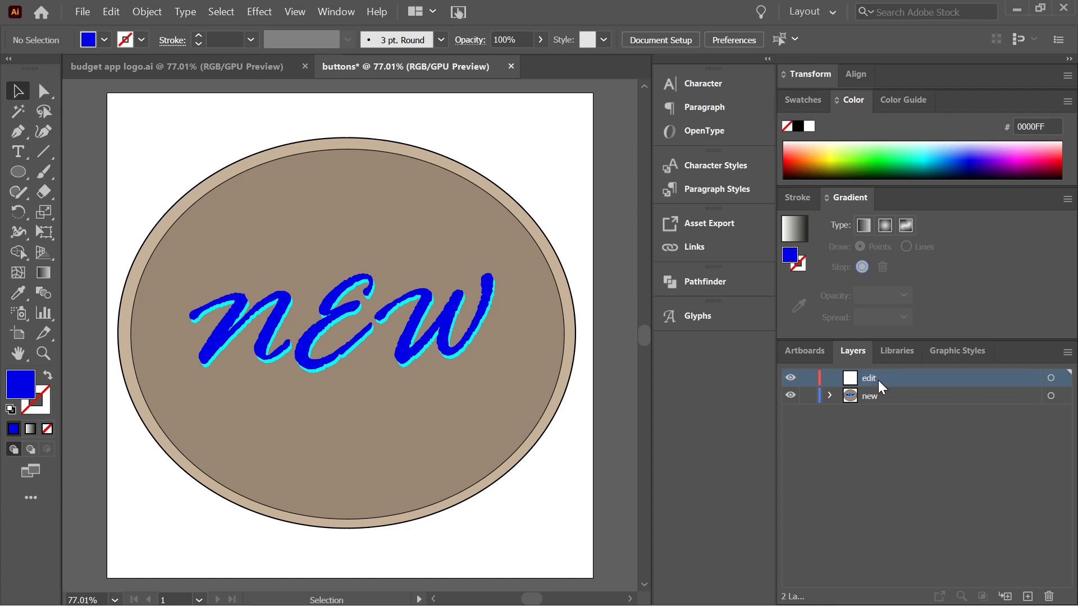
- Copy both ellipses and both NEW texts from the new layer and paste them into the edit layer
click(830, 395)
click(871, 412)
click(1050, 414)
click(1050, 448)
click(1051, 467)
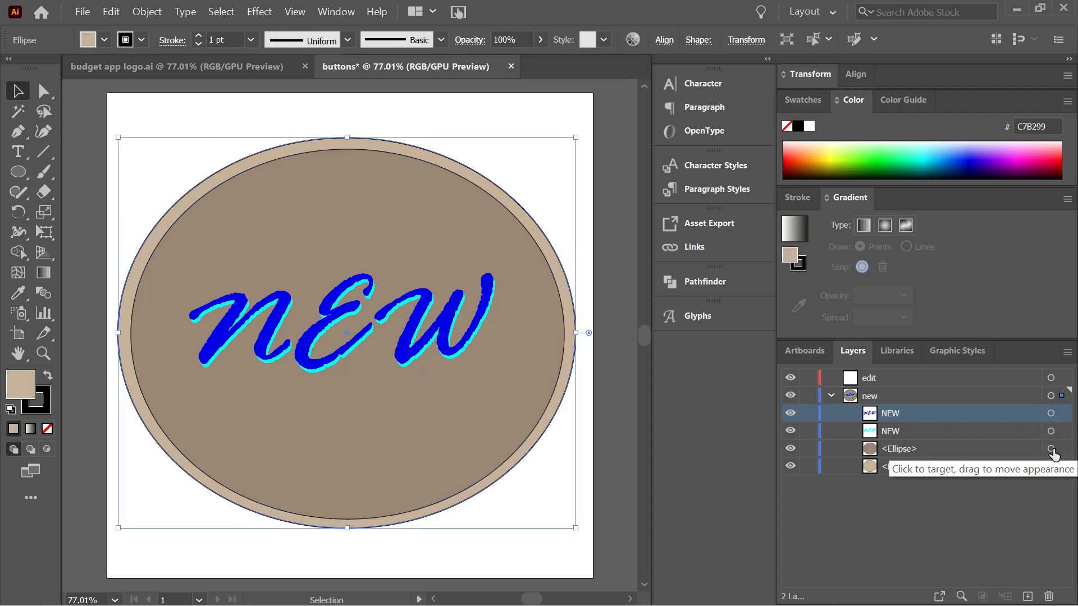
shift+click(1050, 448)
shift+click(1049, 413)
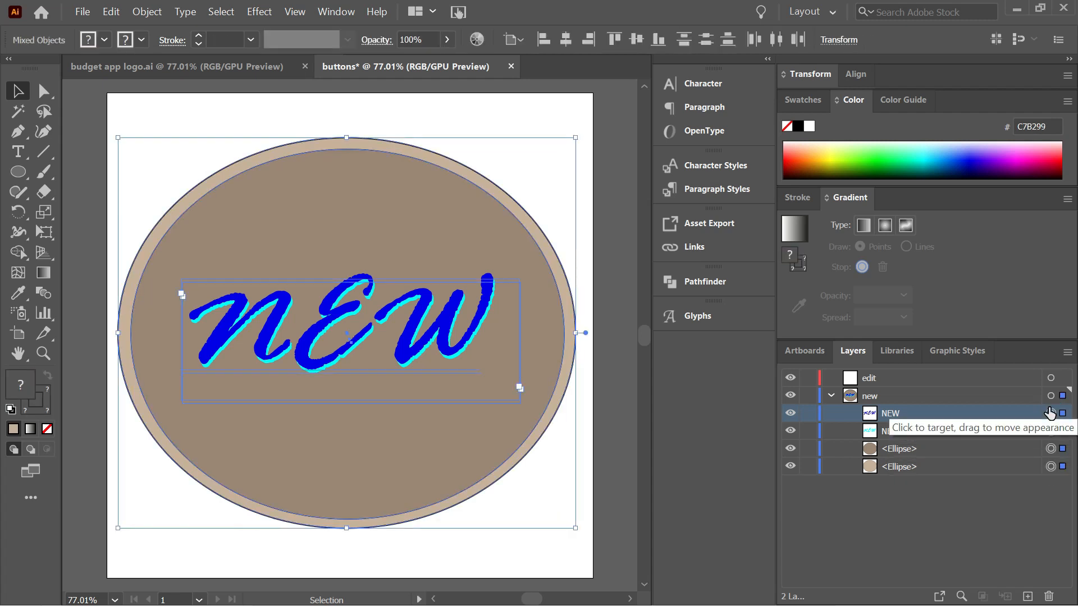
click(1028, 375)
key(ctrl+v)
click(830, 378)
click(830, 378)
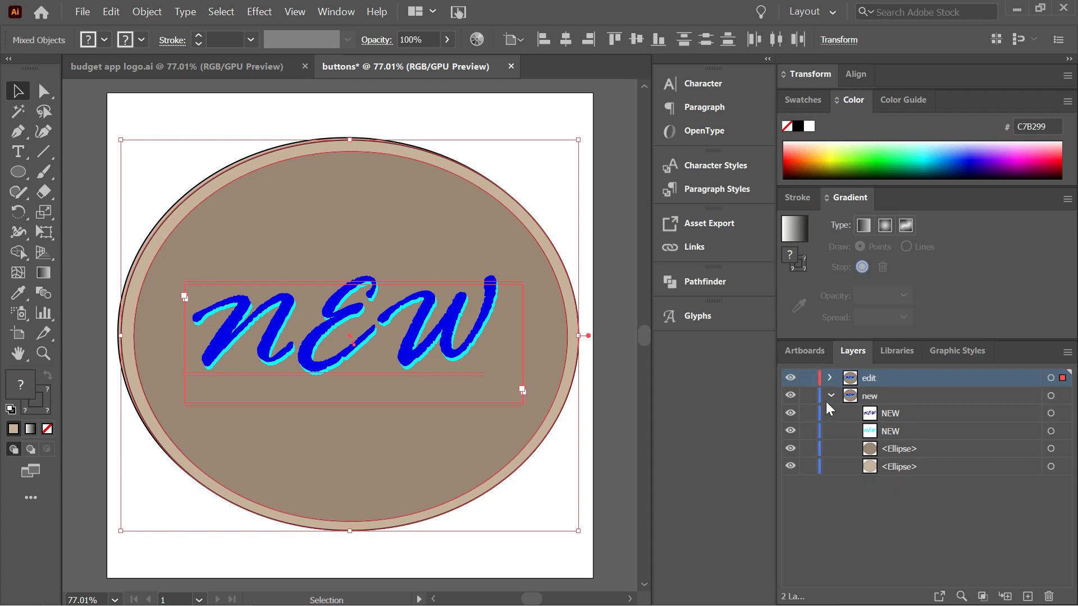
click(831, 395)
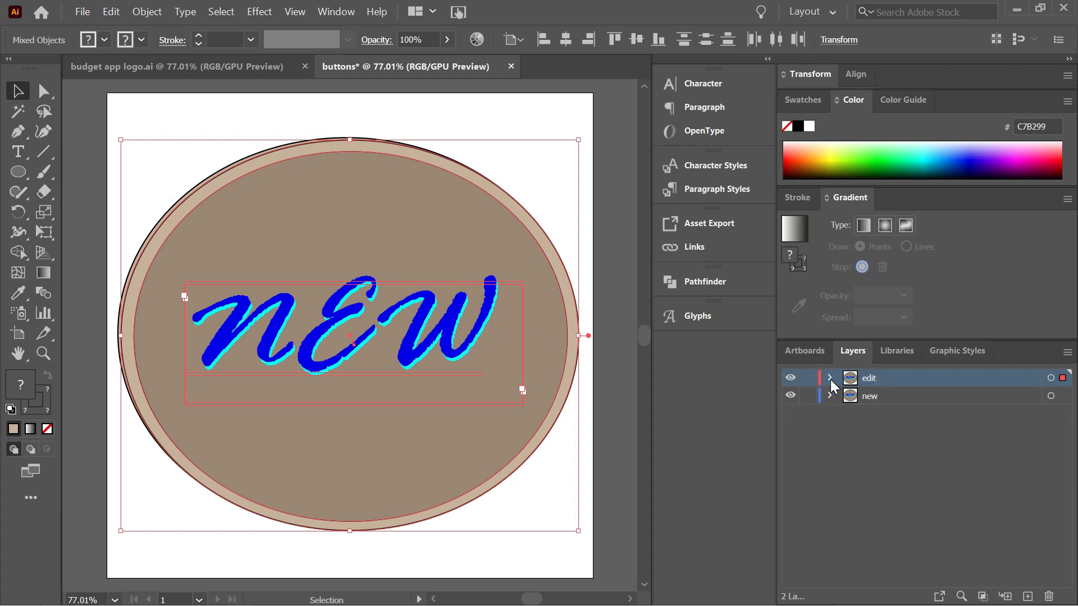
- Rename the blue NEW text object in the edit layer as edit
click(830, 377)
click(1051, 378)
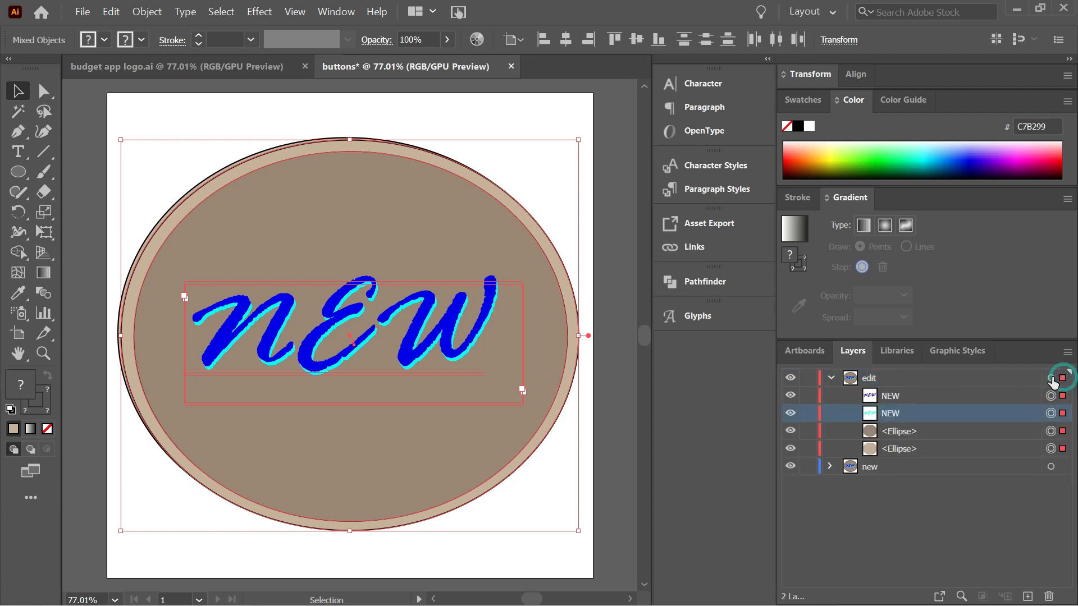
click(1051, 395)
double_click(907, 396)
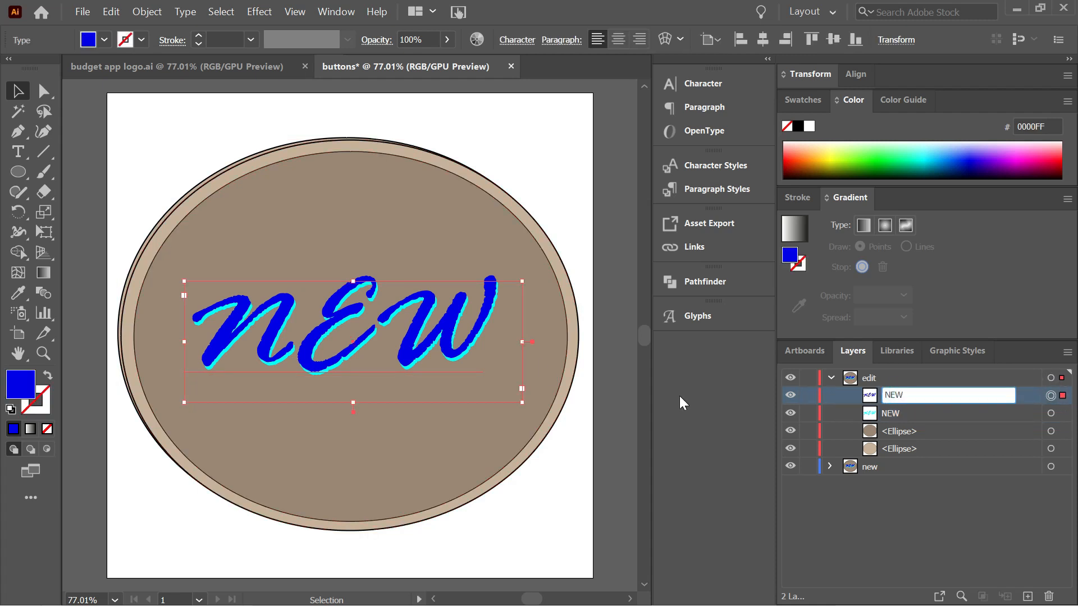
text(edit)
key(Return)
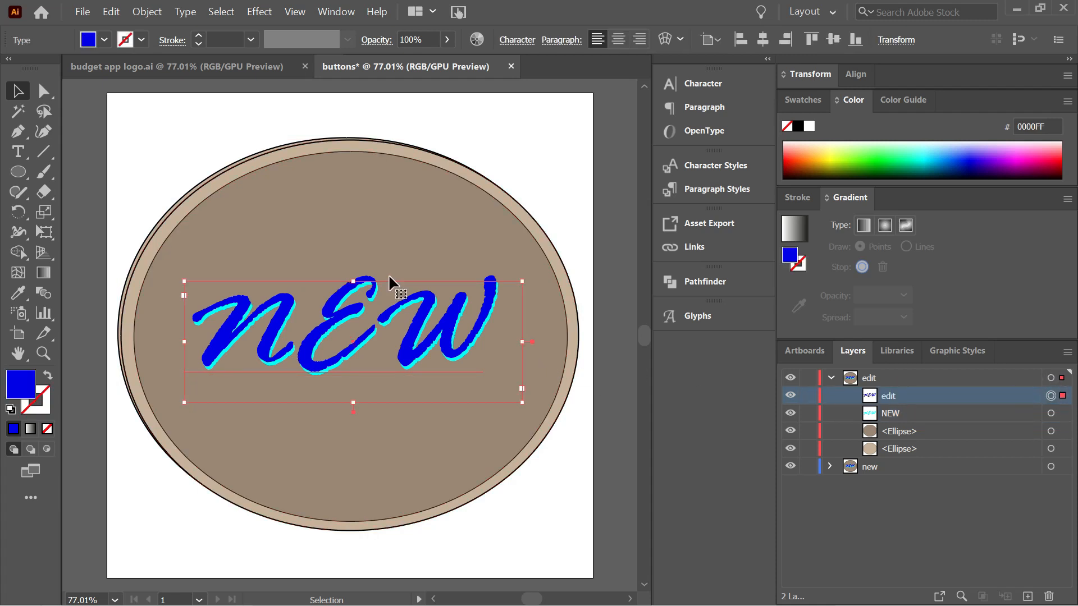
- Replace the blue NEW lettering in the edit layer with the word Edit
click(18, 152)
double_click(470, 318)
text(Edit)
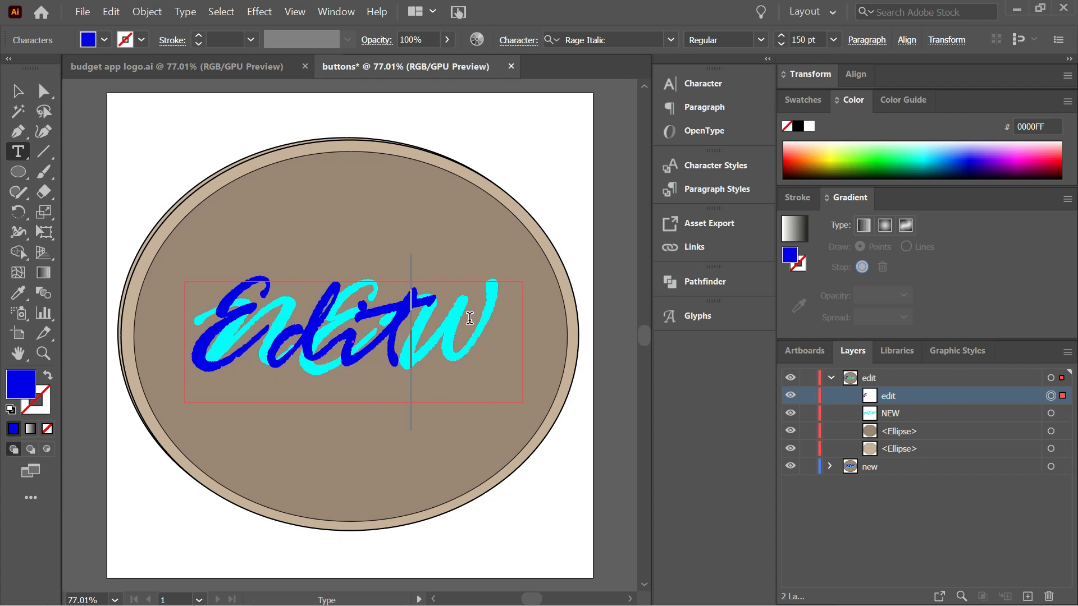
- Rename the cyan NEW text object in the edit layer as edit
click(895, 413)
double_click(895, 413)
text(edit)
key(Return)
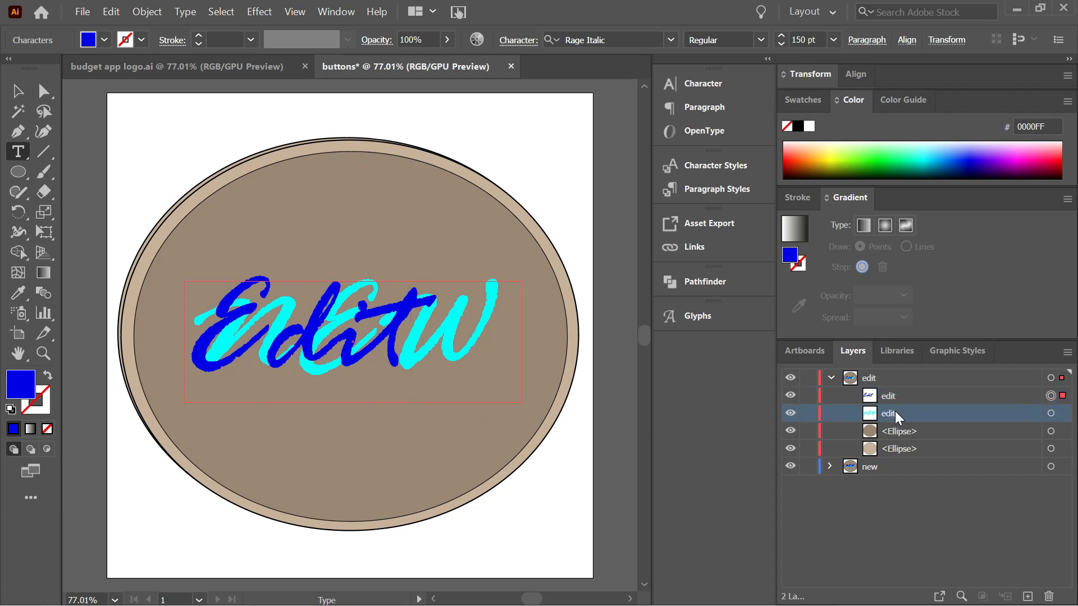
- Replace the cyan NEW lettering in the edit layer with the word Edit
click(22, 89)
click(18, 152)
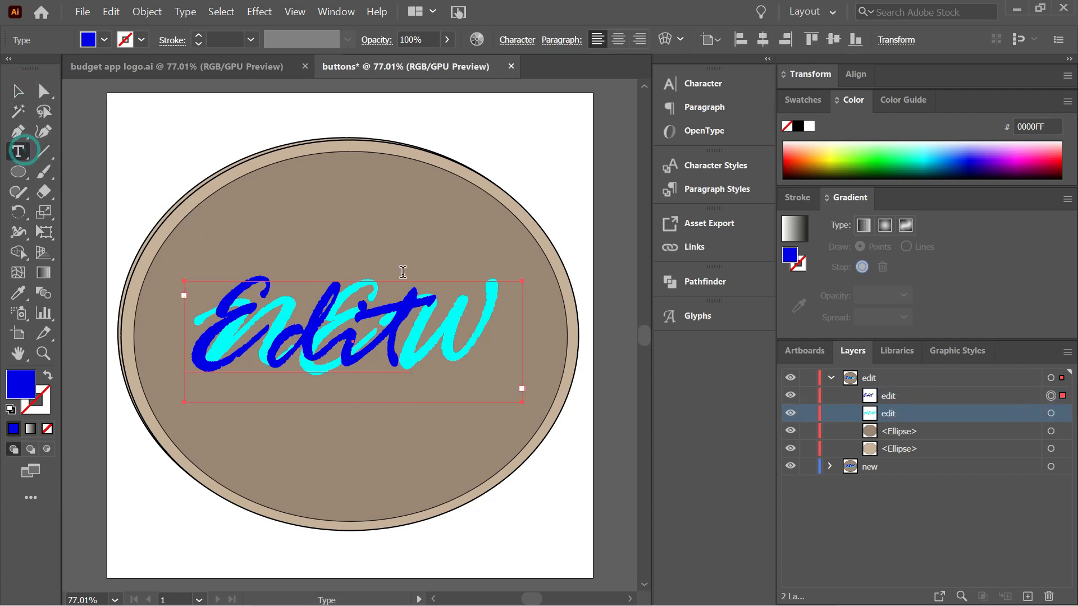
double_click(447, 322)
click(447, 322)
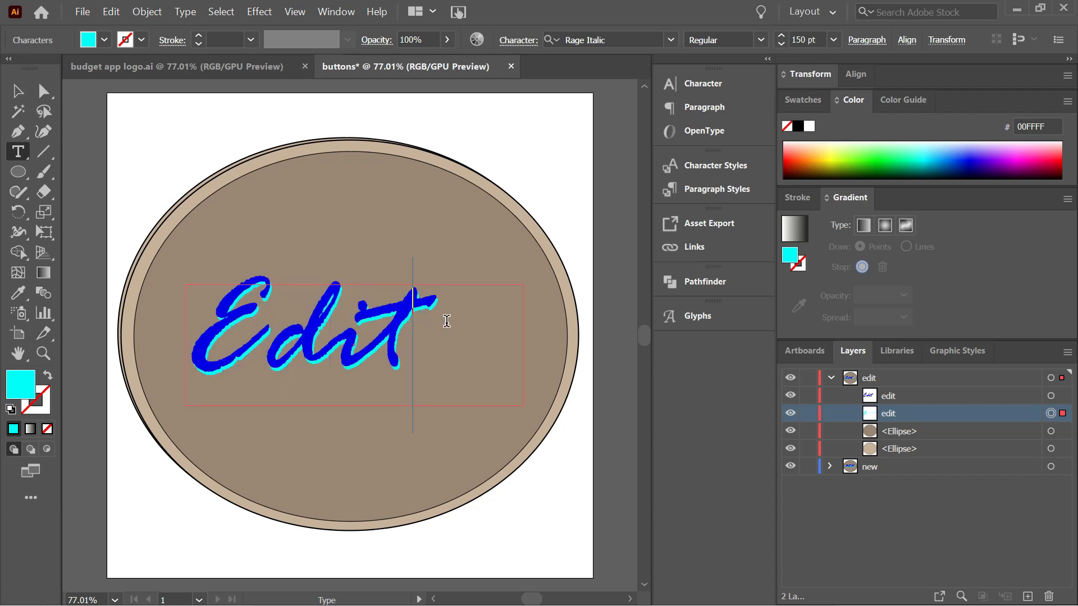
- Reposition the blue and cyan Edit texts together and reshape their shared frame to fit inside the oval
click(18, 90)
click(1051, 413)
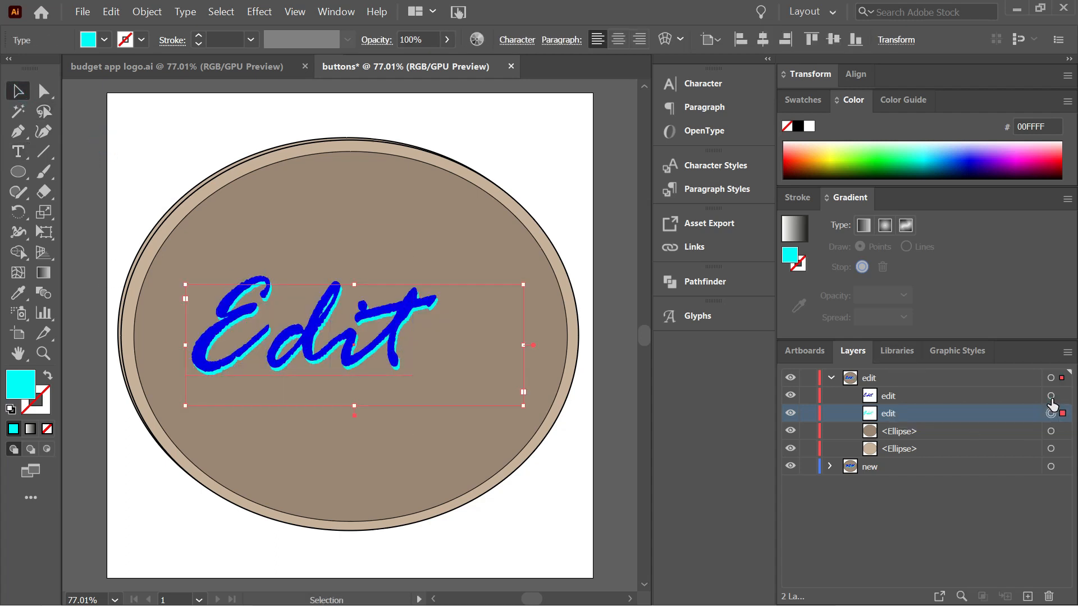
shift+click(1050, 396)
drag(277, 324, 314, 313)
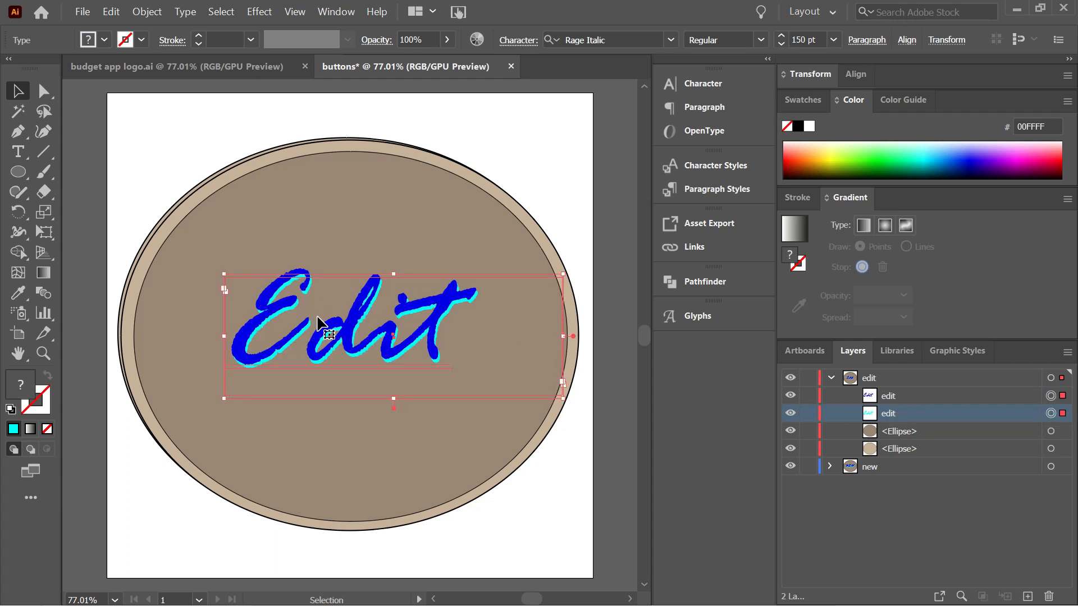
drag(225, 273, 198, 241)
drag(589, 336, 474, 326)
- Set both Edit texts to 200 pt, then widen their frame and center the lettering in the oval
drag(803, 40, 790, 40)
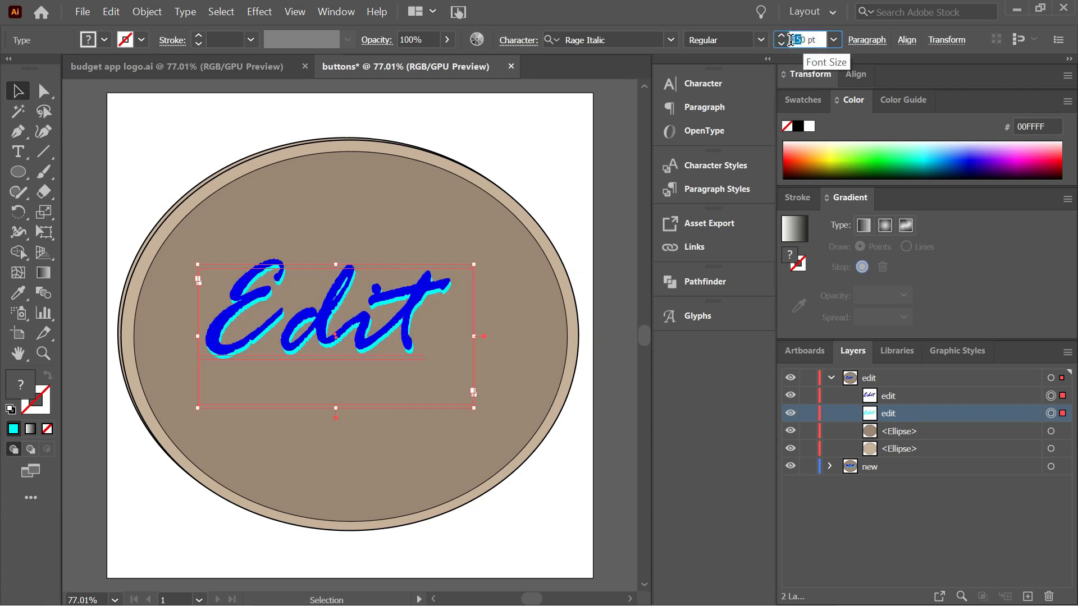
text(20)
key(Return)
drag(473, 336, 506, 336)
drag(432, 328, 422, 325)
right_click(616, 406)
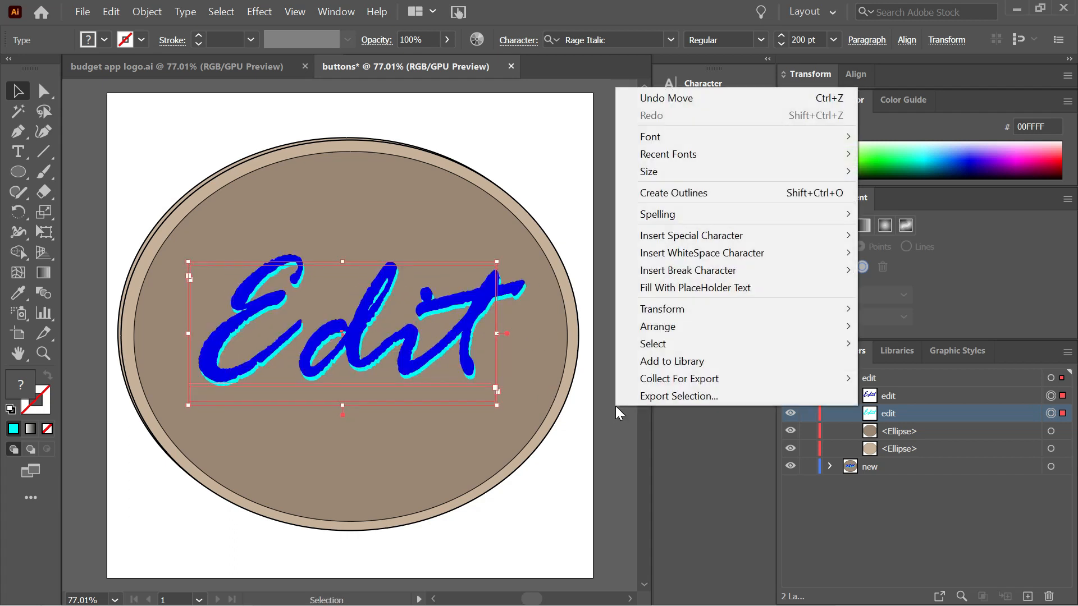
click(585, 423)
- Add a layer named delete above edit and paste the copied NEW button artwork into it
click(831, 378)
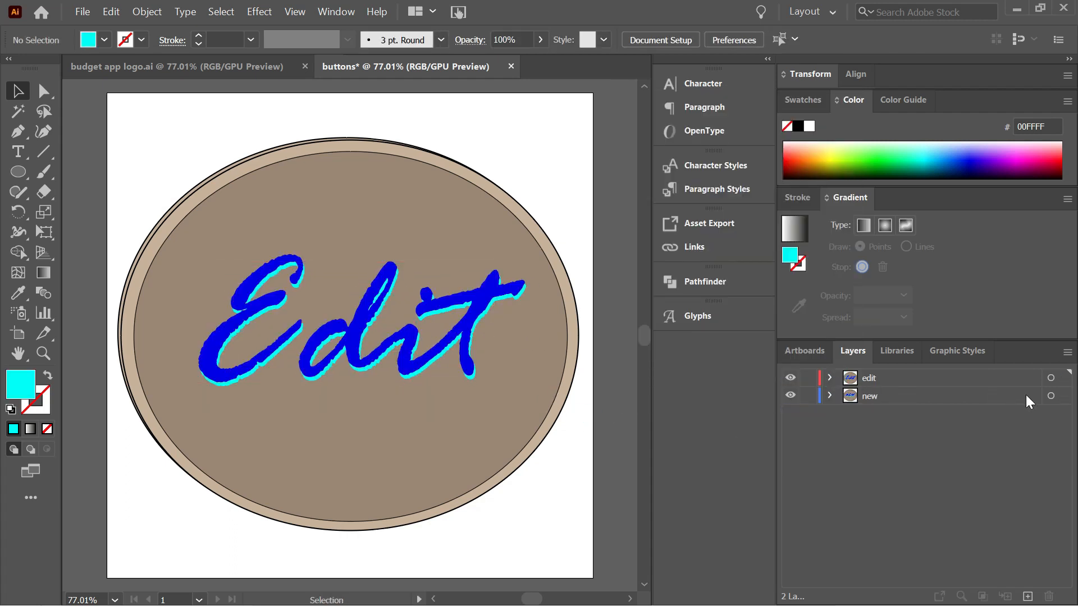
click(1027, 596)
double_click(905, 377)
text(delete)
key(Return)
key(ctrl+f)
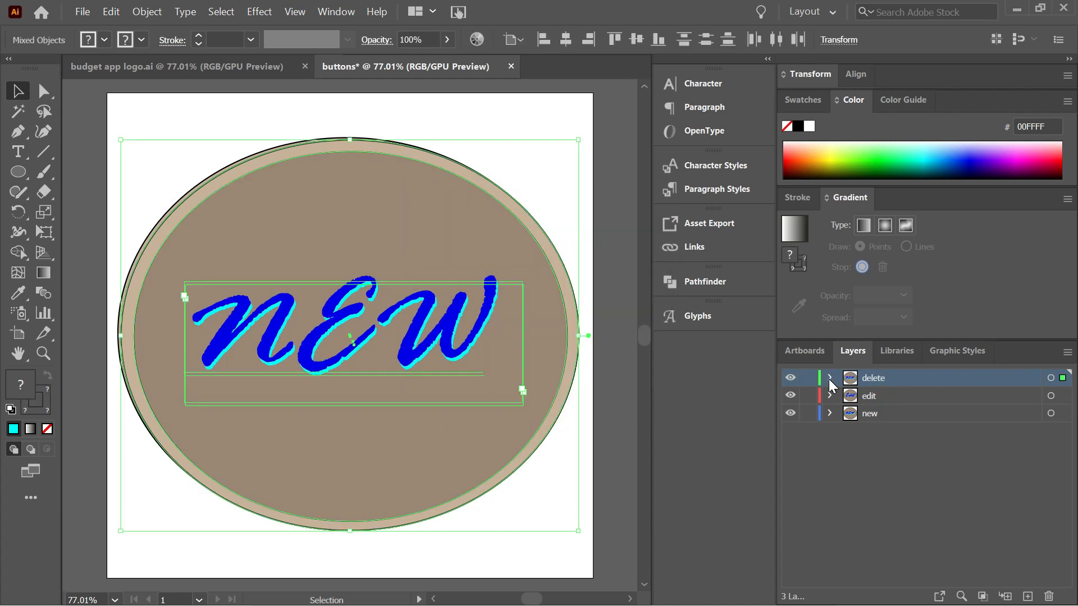
- Rename the blue and cyan NEW text objects in the delete layer as delete
click(831, 379)
double_click(892, 395)
text(delete)
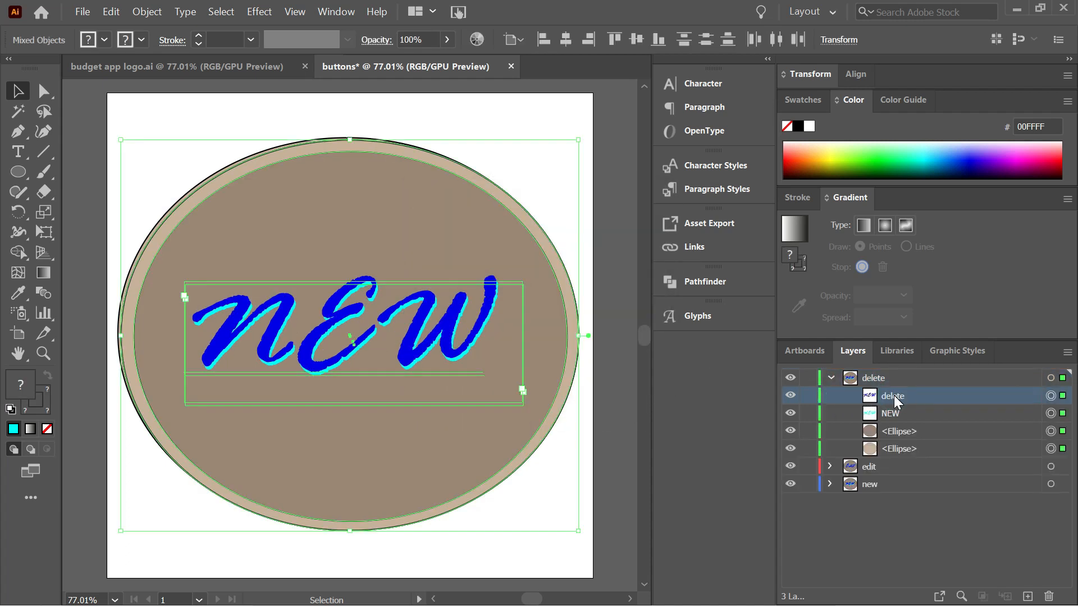
double_click(891, 414)
text(delete)
key(Return)
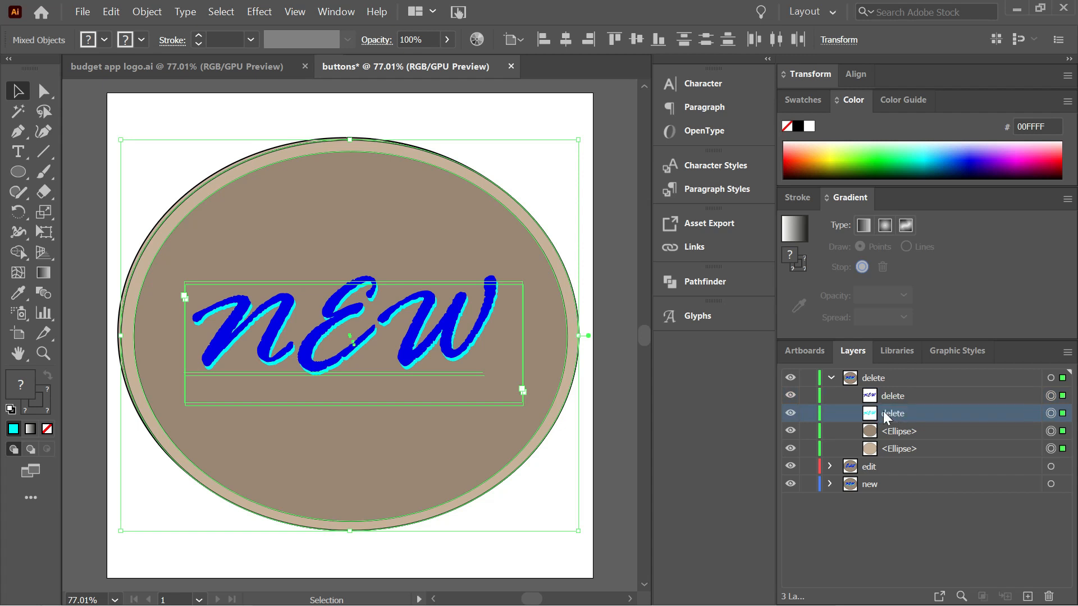
- Replace the blue NEW lettering in the delete layer with the word Delete
click(18, 152)
double_click(456, 341)
text(Delete)
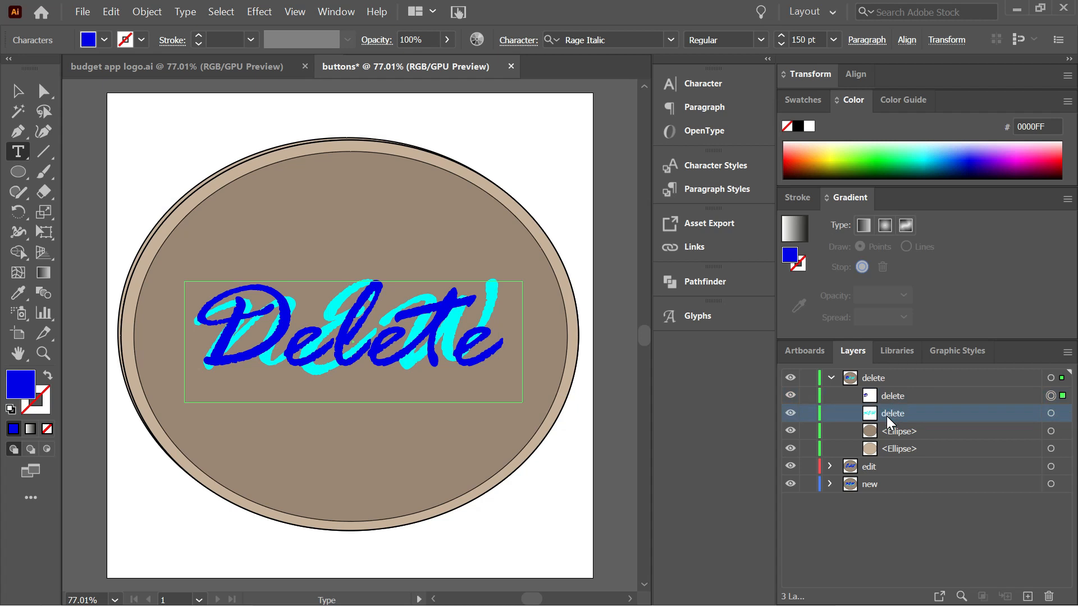
- Try to replace the cyan NEW lettering behind the blue text with the word Delete
click(18, 91)
click(18, 151)
double_click(453, 317)
text(Delete)
click(623, 144)
click(488, 302)
click(1052, 414)
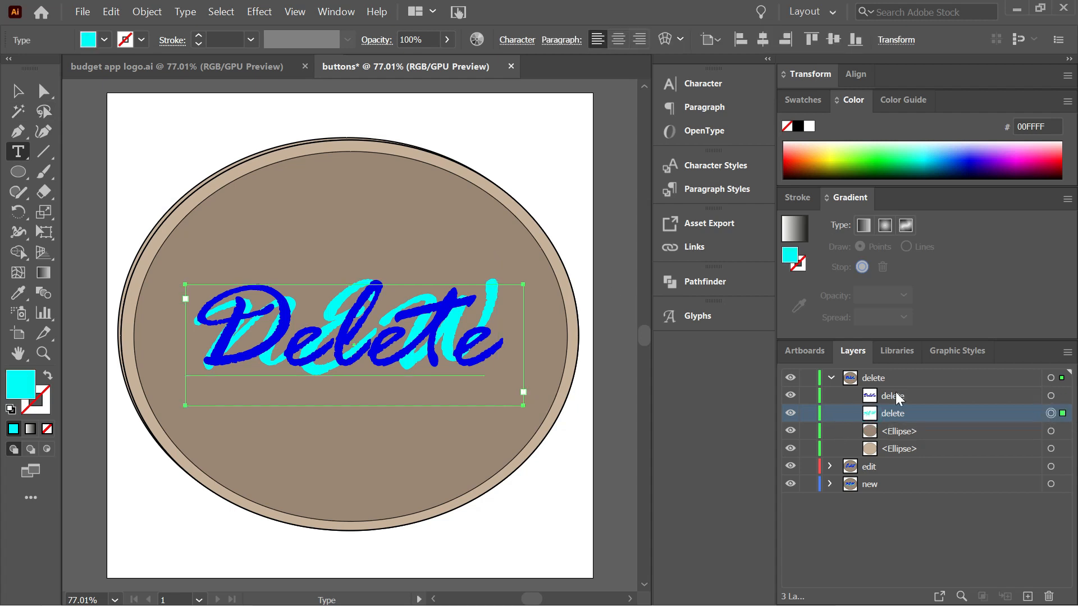
double_click(456, 337)
text(De)
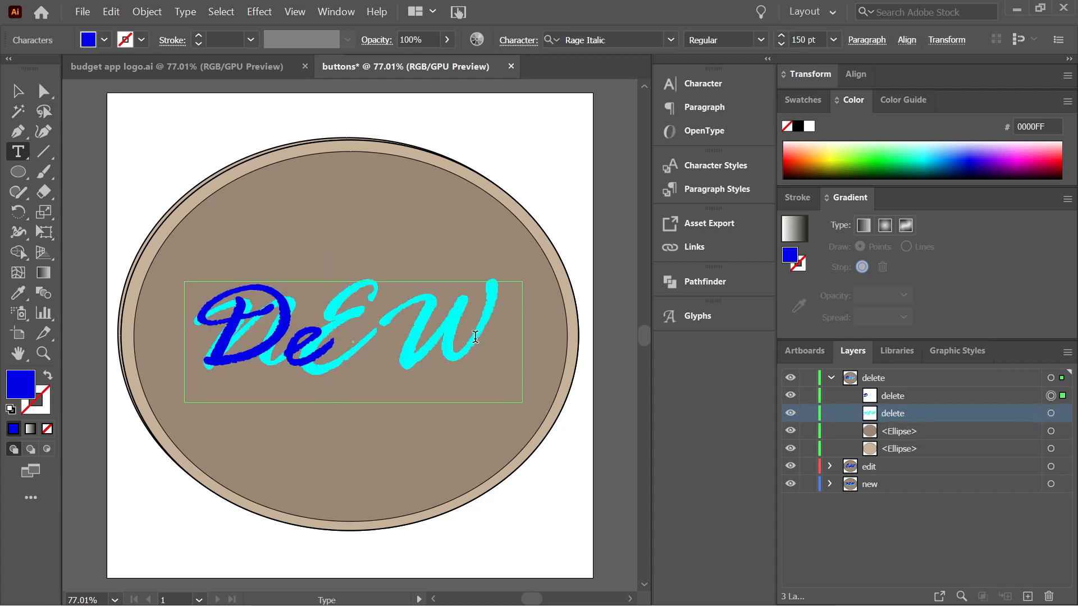
text(lete)
key(Escape)
click(597, 370)
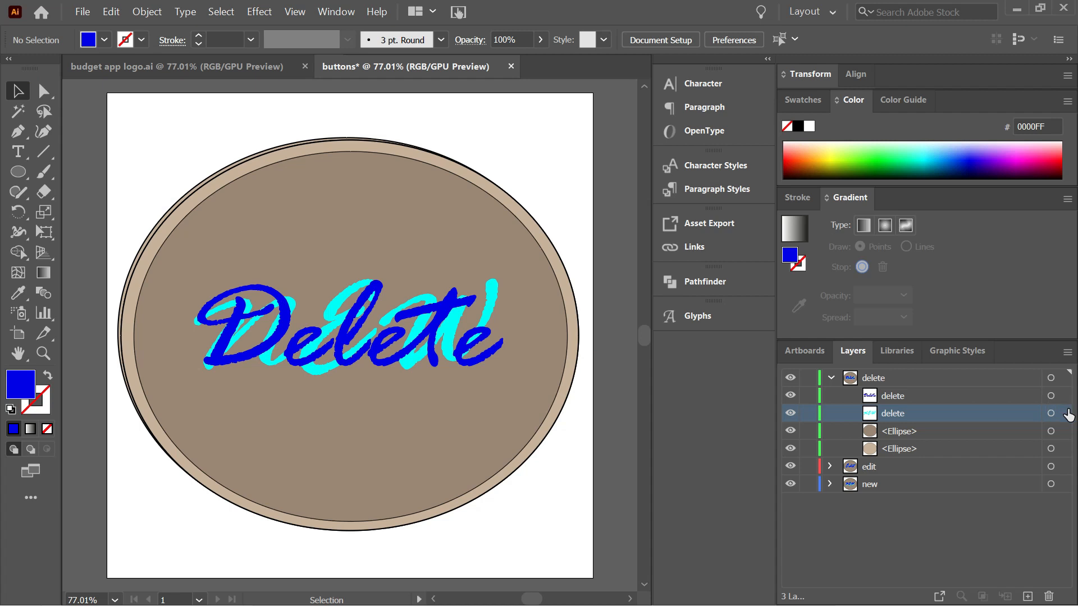
click(1066, 413)
click(17, 151)
double_click(490, 311)
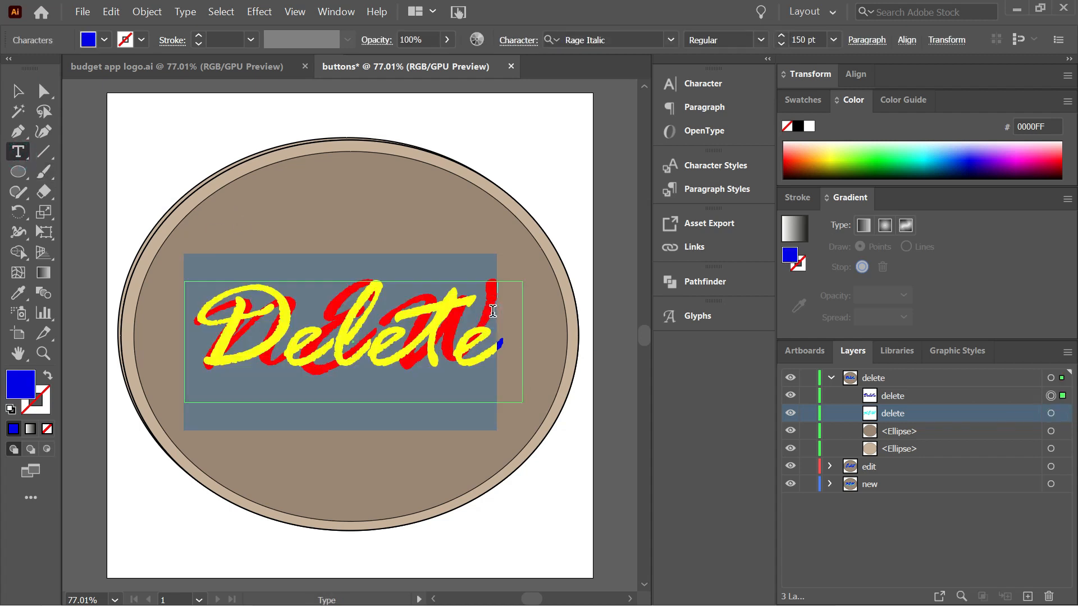
- Replace the cyan NEW lettering behind the blue text in the delete layer with the word Delete, keeping the blue text visible
click(1051, 413)
click(791, 395)
double_click(464, 306)
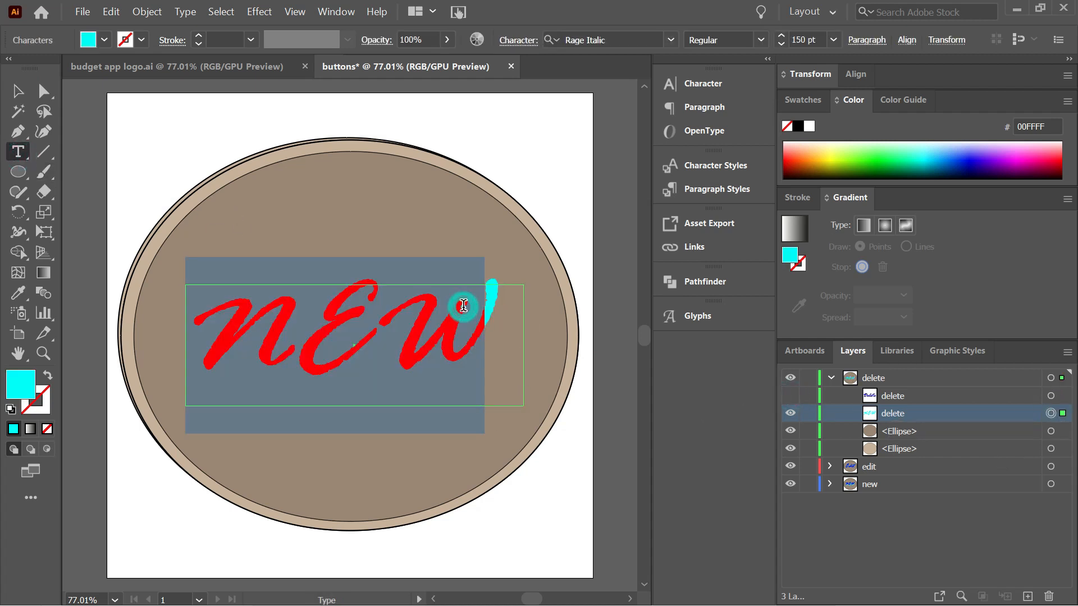
text(Delete)
click(791, 395)
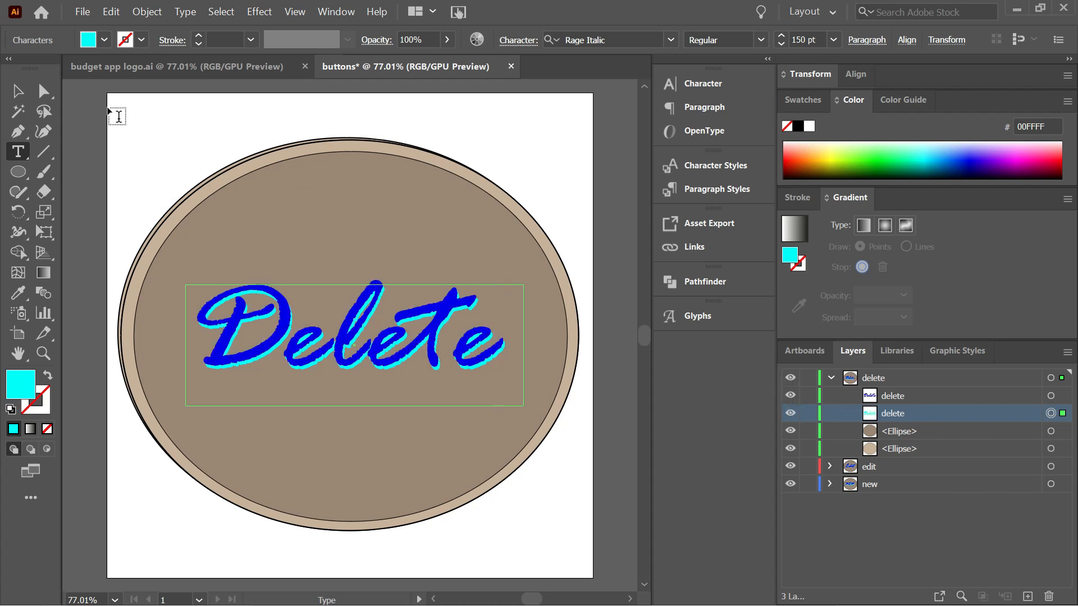
key(Escape)
click(832, 381)
- Add a layer named cart above delete and paste the copied NEW button artwork into it
key(alt+Tab)
key(alt+Tab)
click(1028, 597)
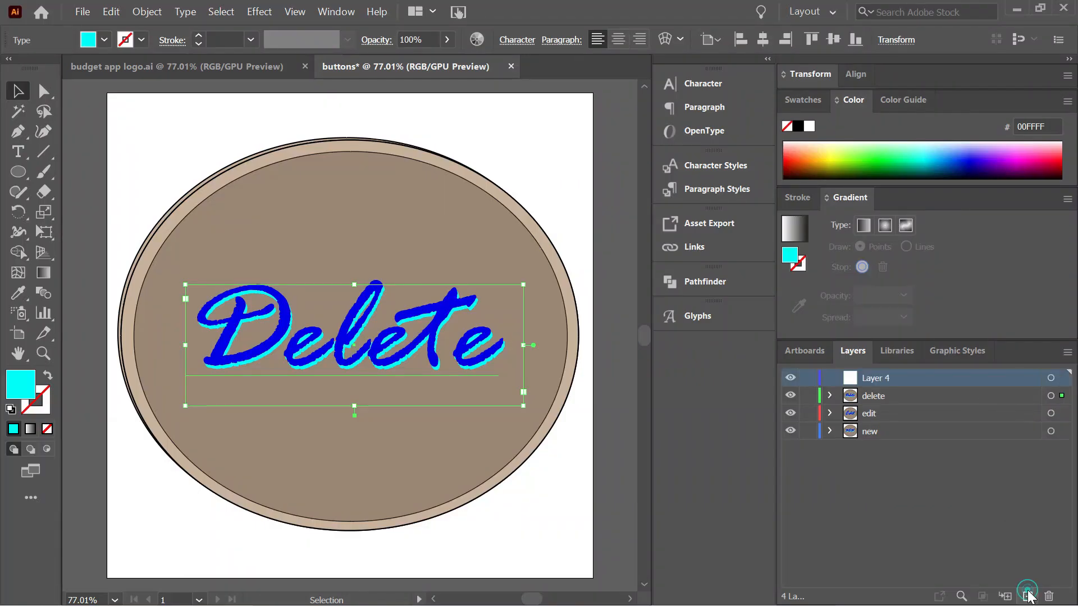
double_click(896, 377)
key(BackSpace)
text(cart)
key(Return)
key(ctrl+v)
- Rename the blue NEW text object in the cart layer as cart and replace its lettering with the word Cart
click(830, 378)
double_click(890, 395)
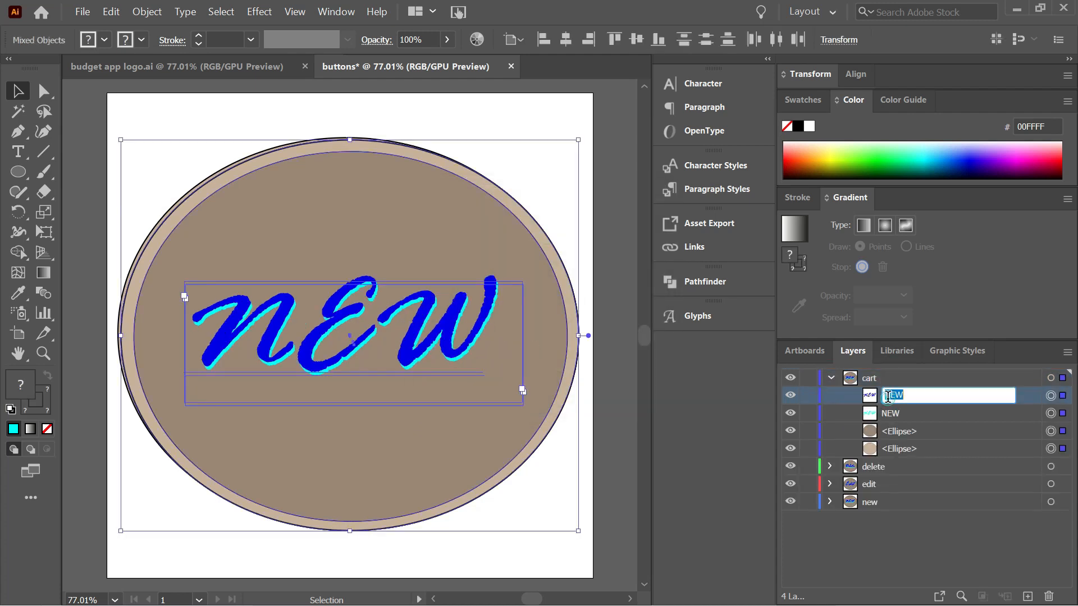
click(18, 152)
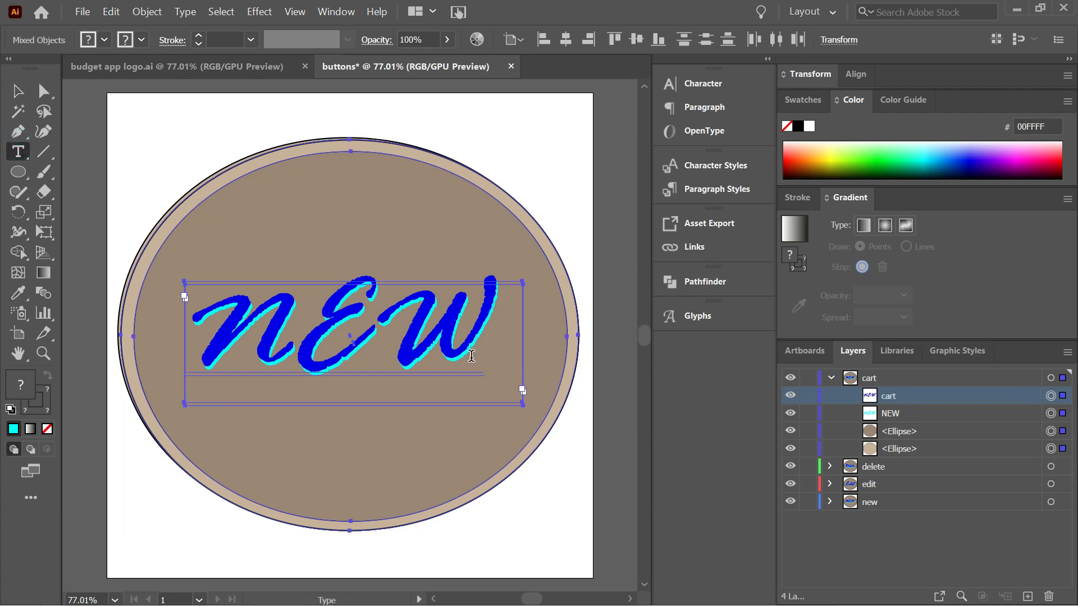
double_click(471, 356)
text(cart)
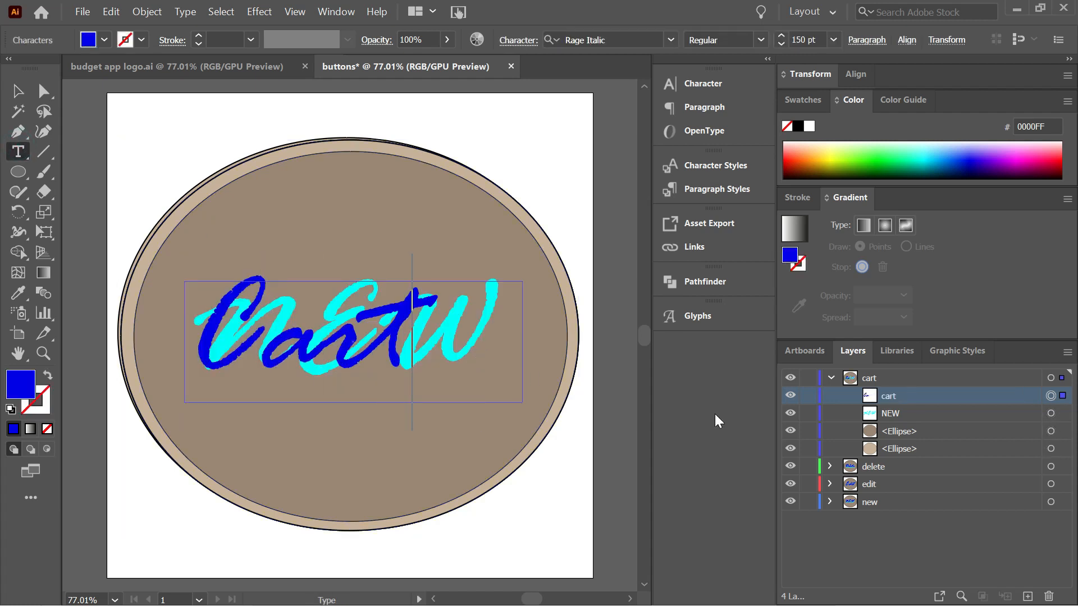
- Replace the cyan NEW lettering in the cart layer with the word Cart, hiding the blue text only while editing
click(1051, 413)
click(790, 396)
double_click(438, 315)
text(Cart)
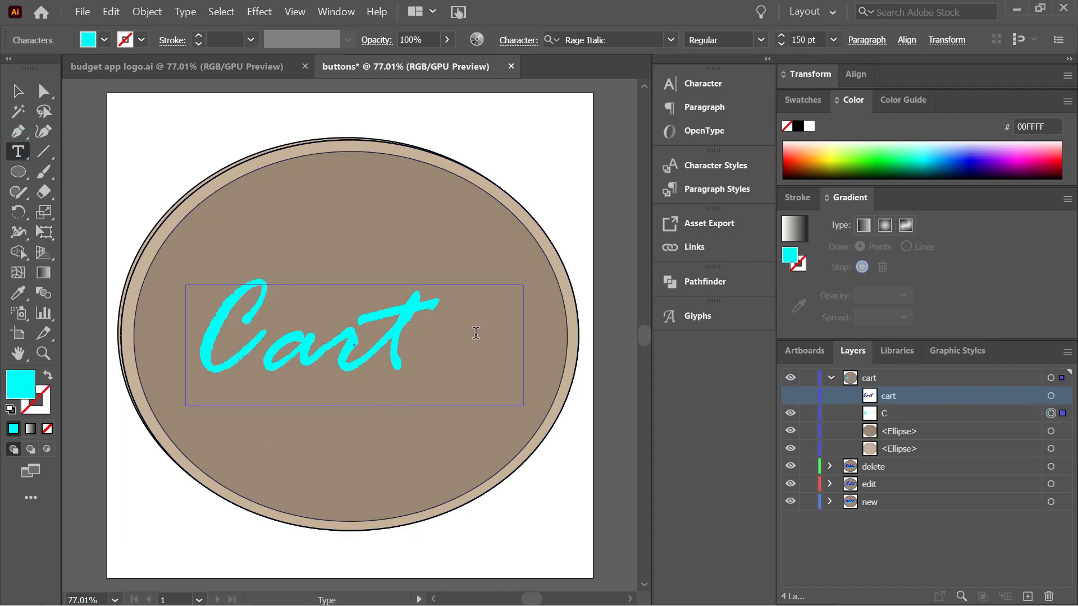
click(790, 396)
key(Escape)
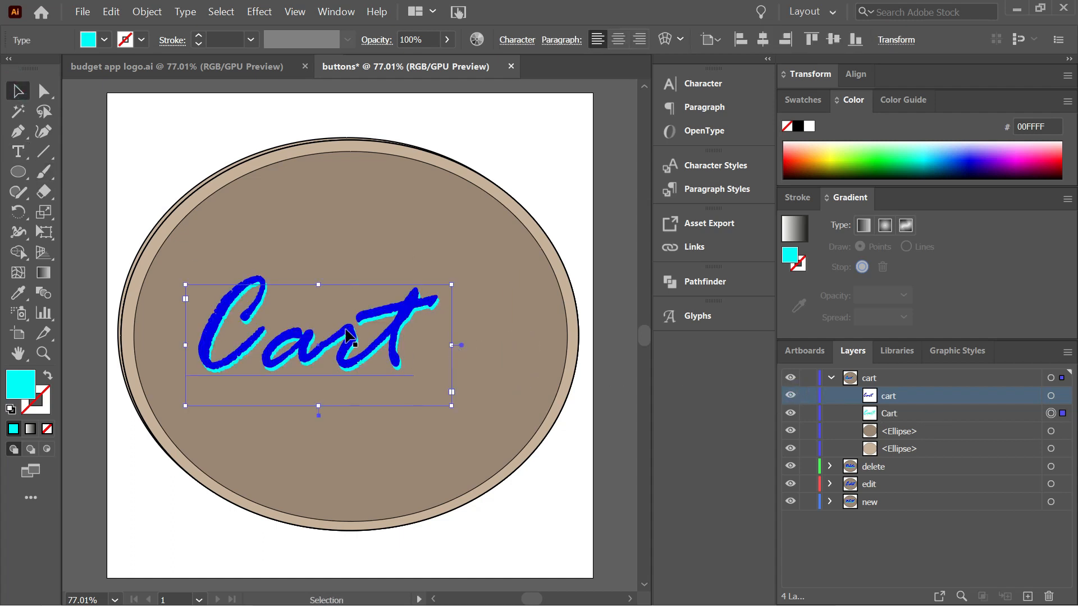
- Move the blue and cyan Cart texts together to the middle of the oval and narrow their text frames
click(347, 336)
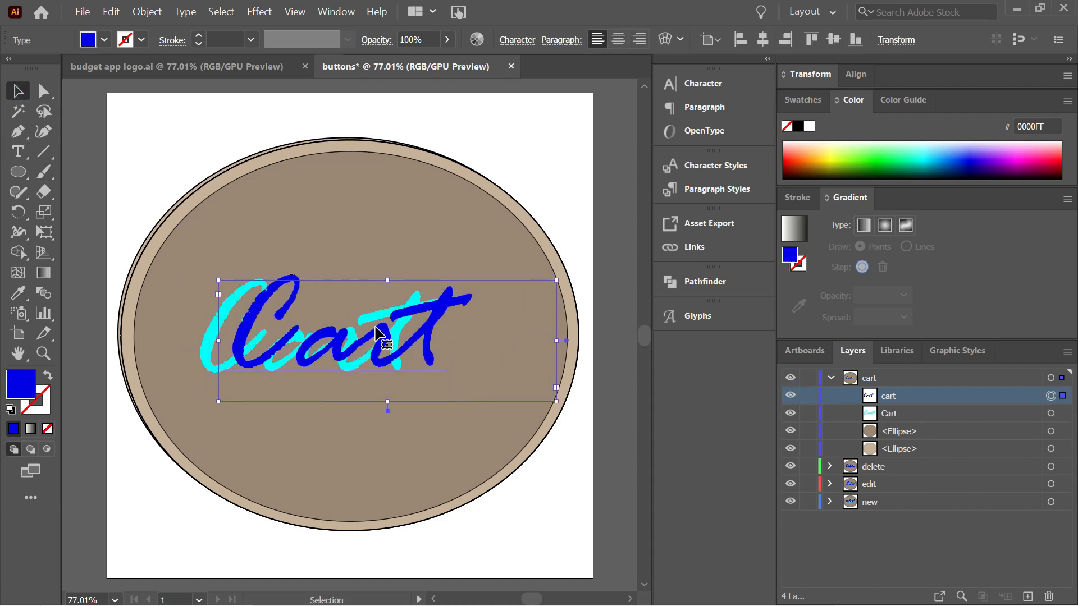
click(1051, 414)
shift+click(1050, 396)
drag(386, 319, 428, 321)
drag(564, 346, 506, 352)
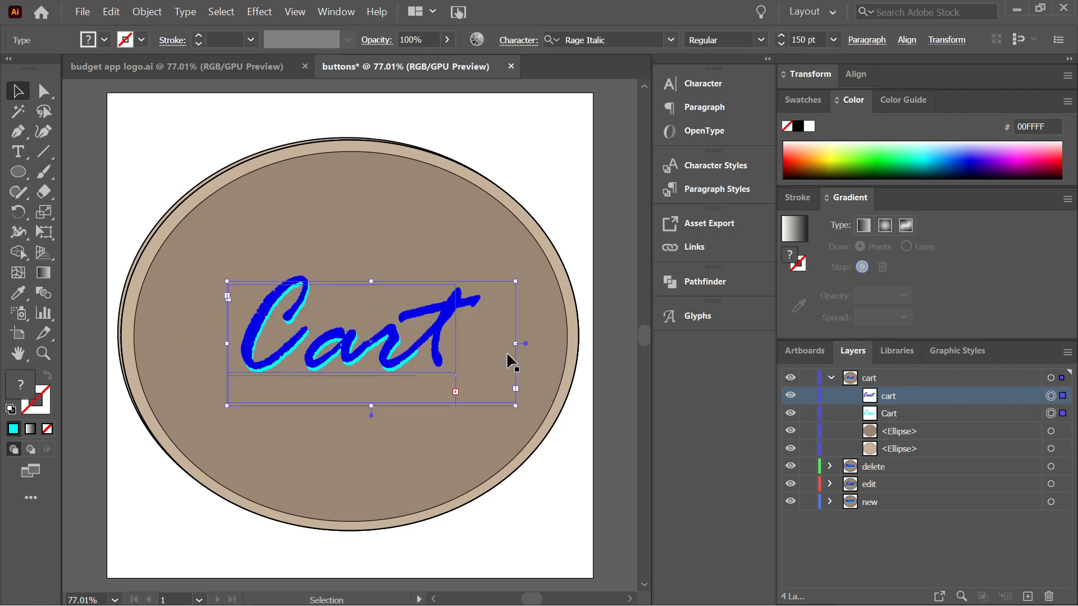
click(492, 353)
click(611, 201)
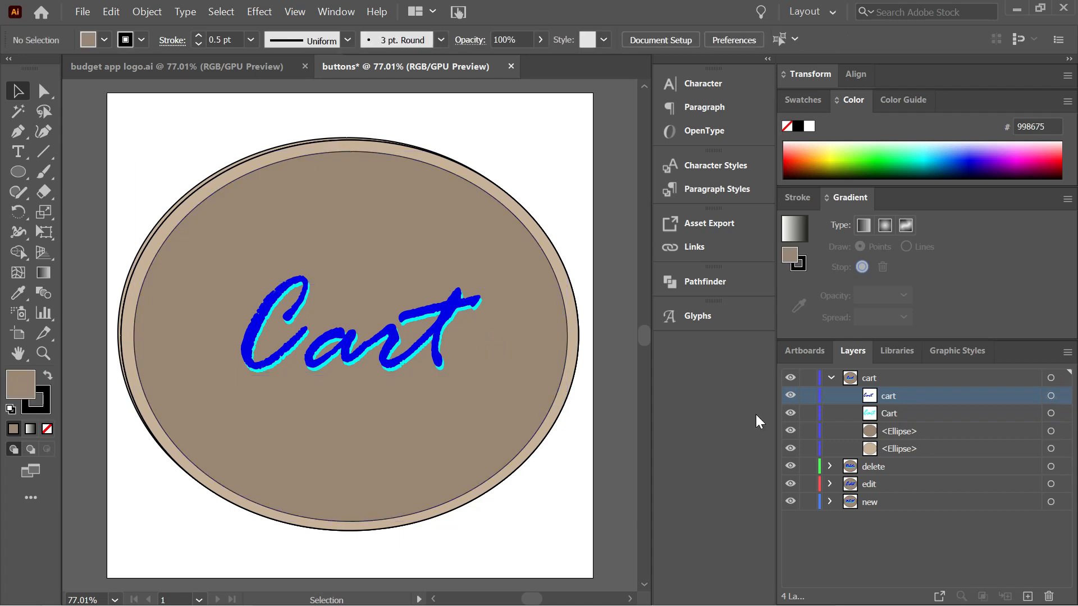
click(831, 378)
- Check the finished buttons by hiding the cart, delete and edit layers one after another and showing them again
click(791, 379)
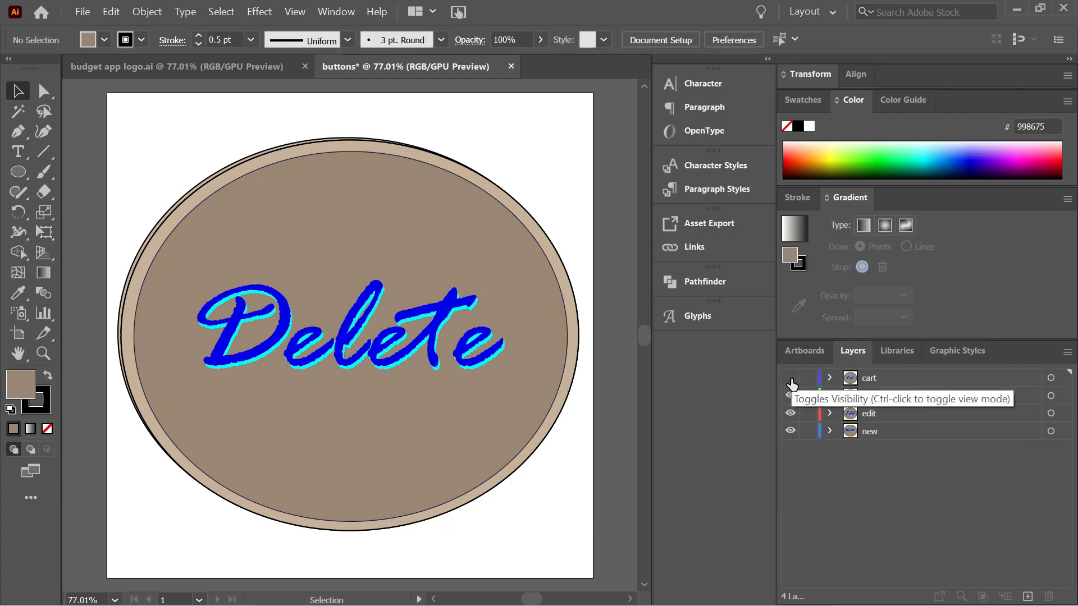
click(791, 378)
click(791, 378)
click(791, 396)
click(790, 413)
click(790, 414)
click(790, 396)
click(791, 378)
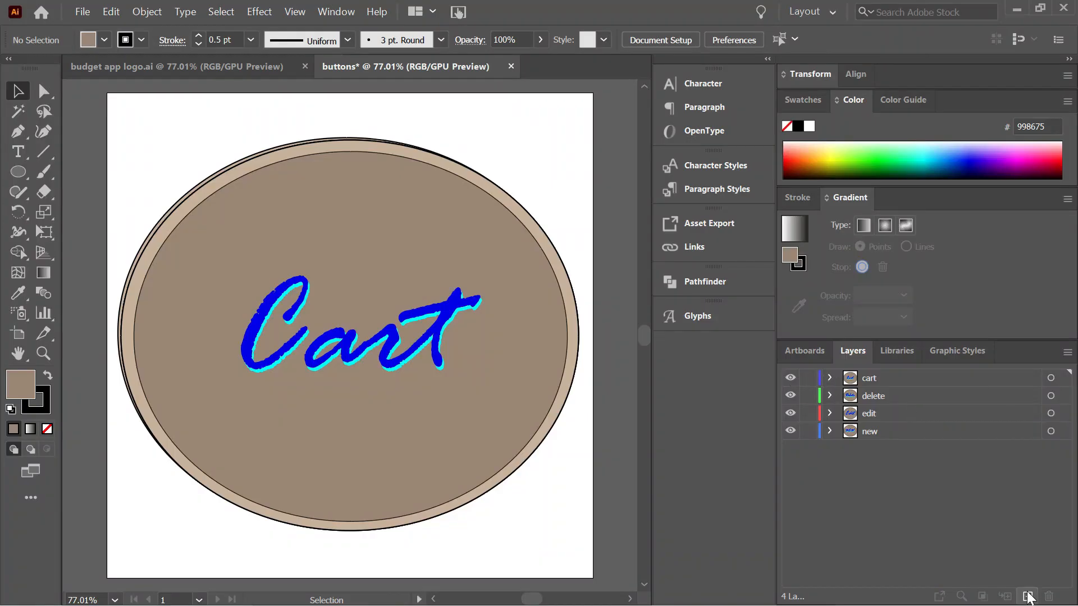
- Add a layer named shop above cart and paste the copied NEW button artwork in front in it
click(1027, 596)
key(ctrl+f)
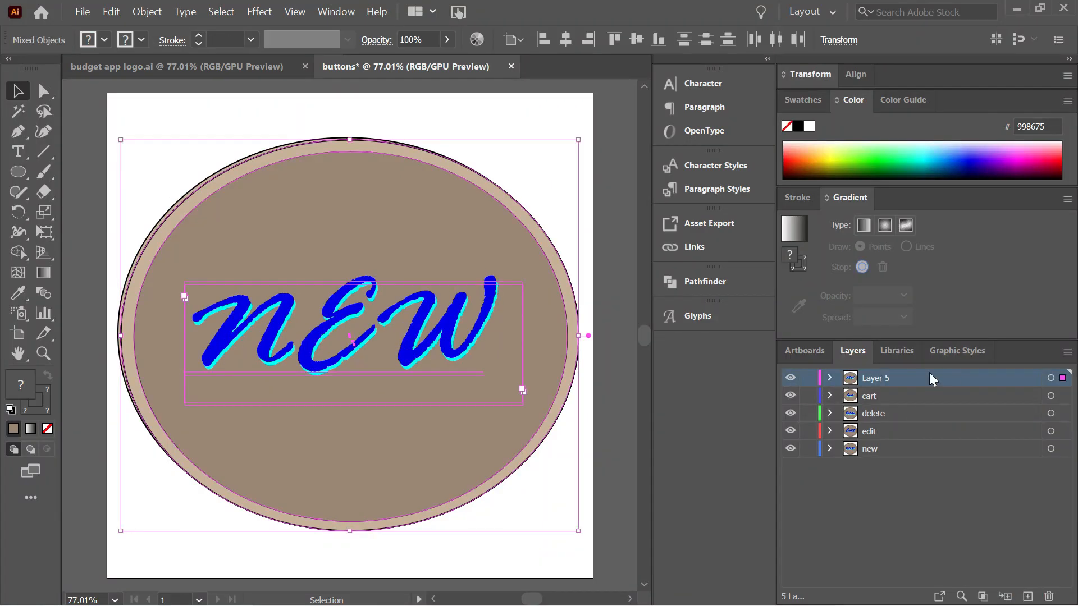
double_click(890, 377)
key(Return)
- Replace the blue NEW lettering in the shop layer with the word Shop
click(830, 378)
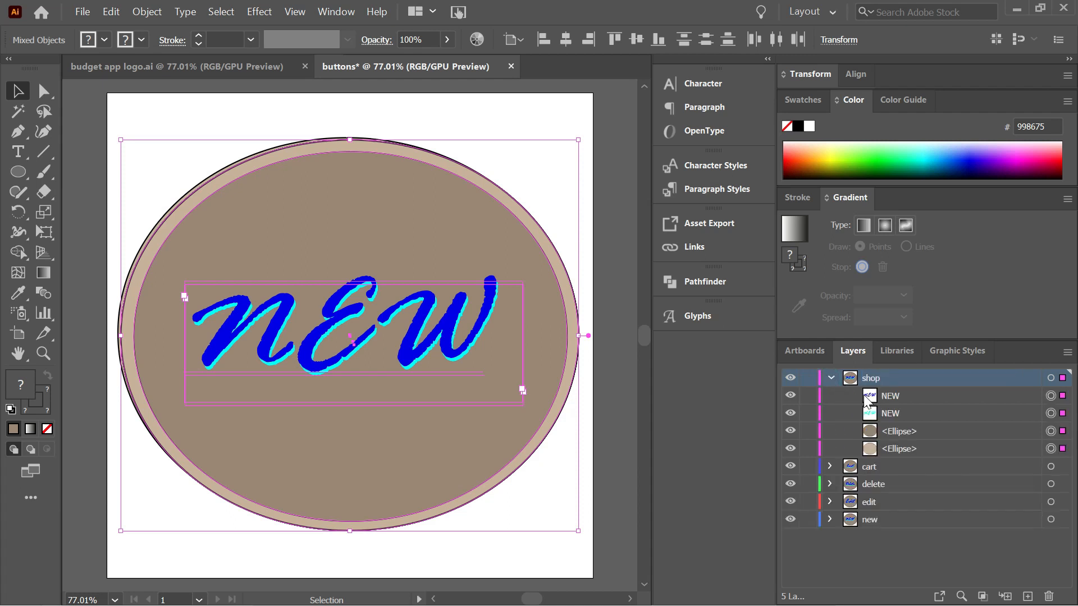
click(888, 395)
double_click(403, 339)
key(ctrl+a)
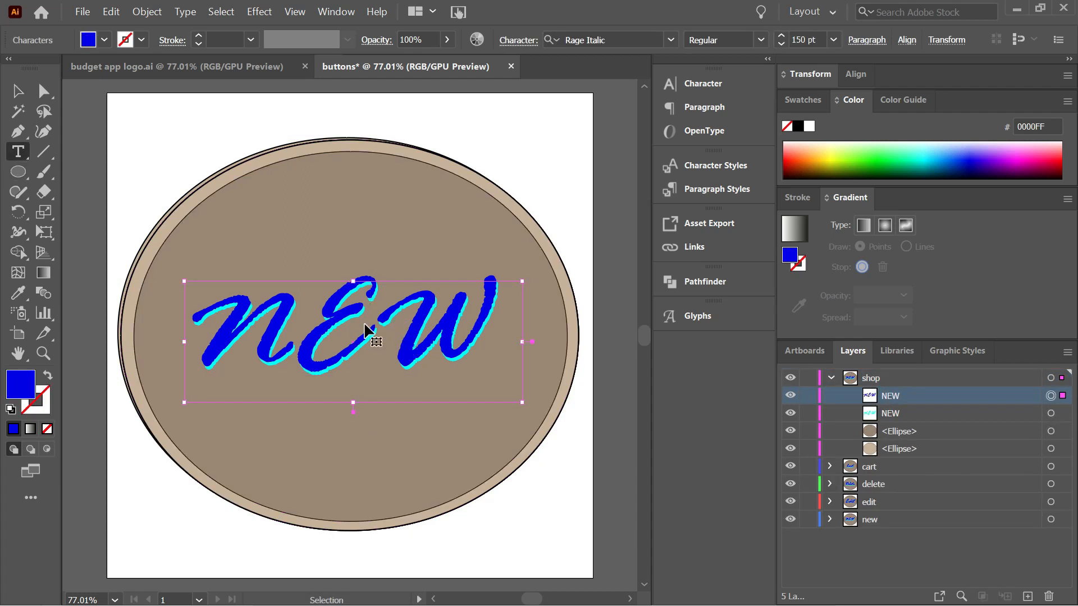
text(Shop)
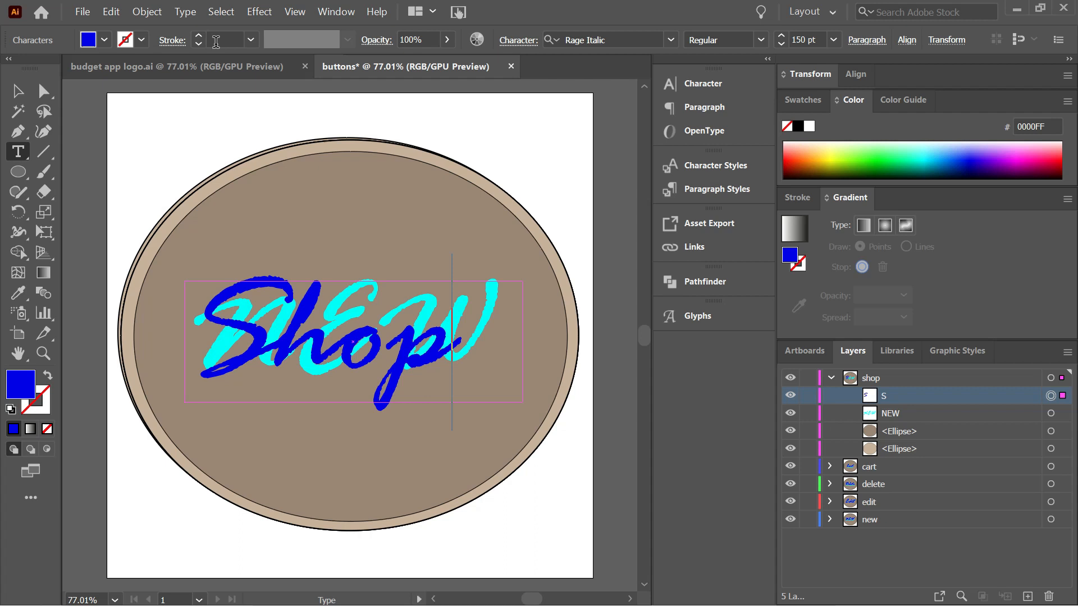
- Replace the cyan NEW lettering in the shop layer with the word Shop and show the blue text again
click(790, 395)
double_click(468, 321)
text(Shop)
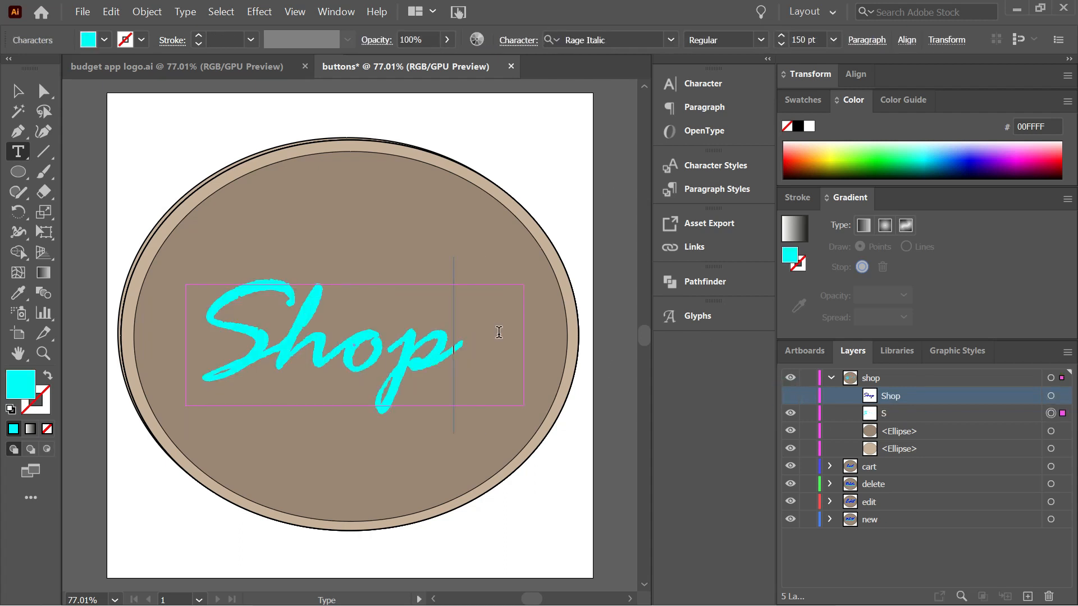
click(791, 396)
click(830, 378)
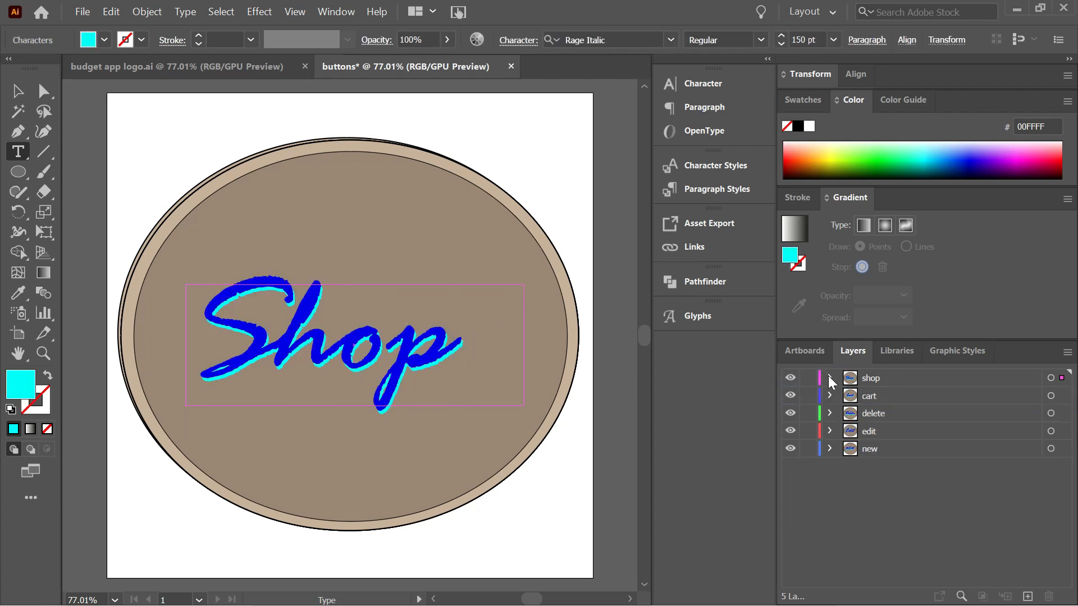
- Select the blue and cyan Shop texts and move them together to the middle of the oval
click(830, 378)
click(17, 90)
drag(358, 329, 382, 315)
key(ctrl+z)
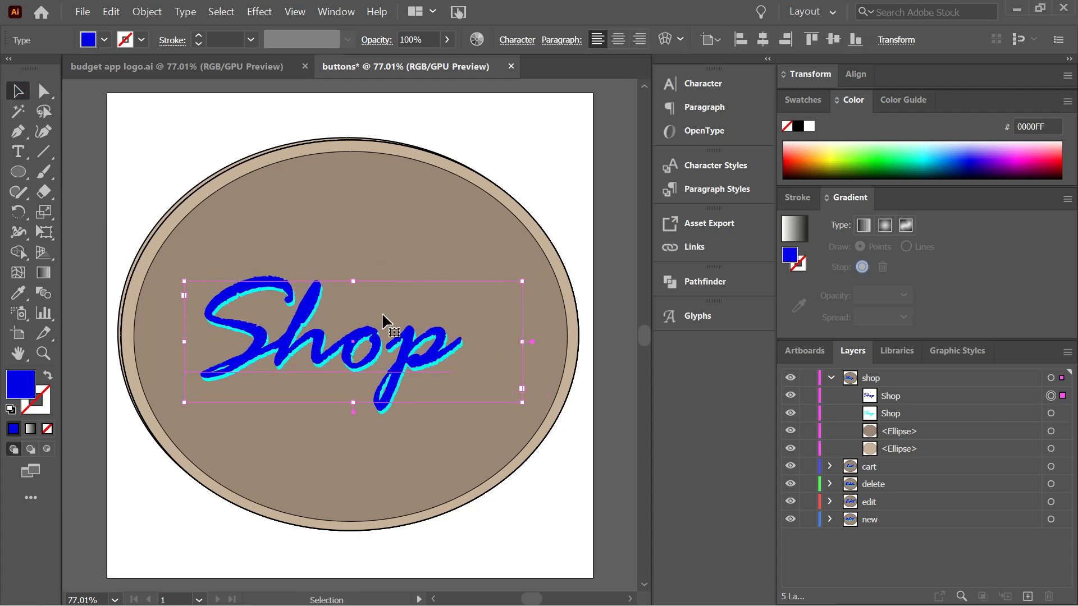
shift+click(1050, 413)
drag(361, 356, 392, 350)
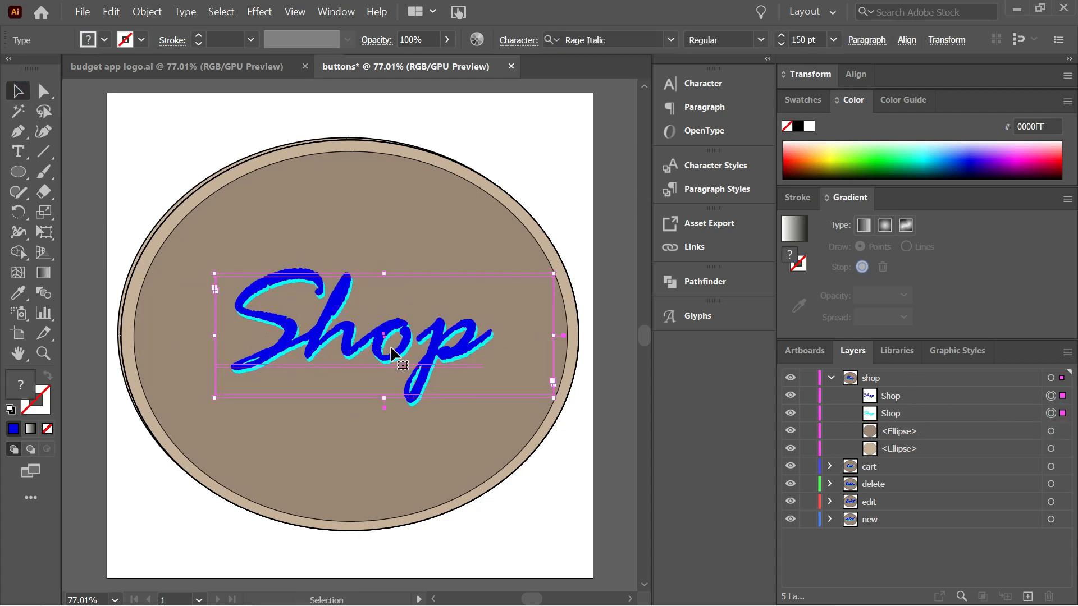
click(611, 336)
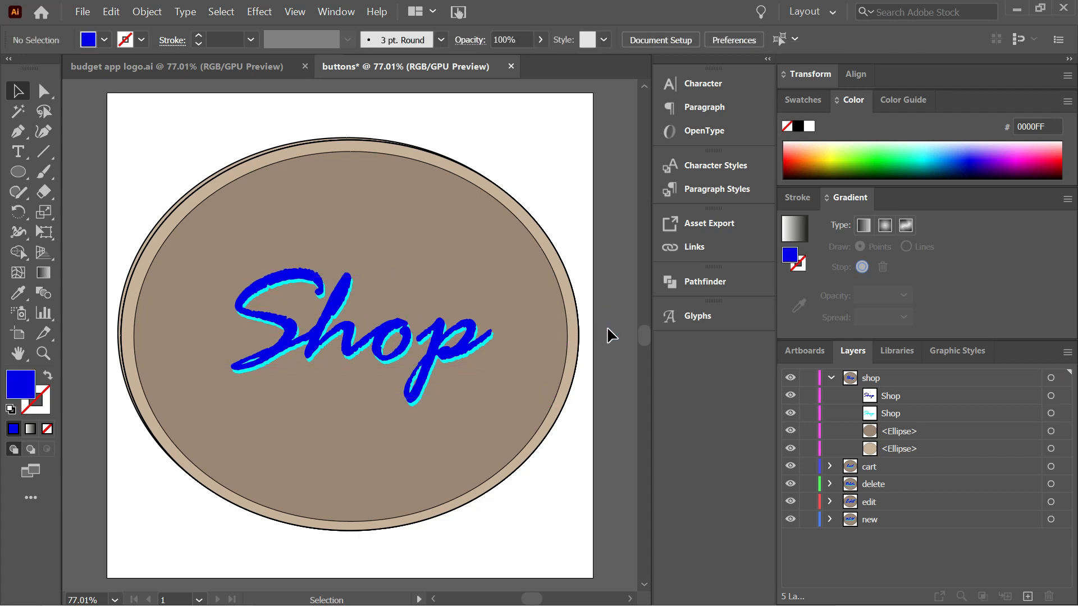
click(830, 378)
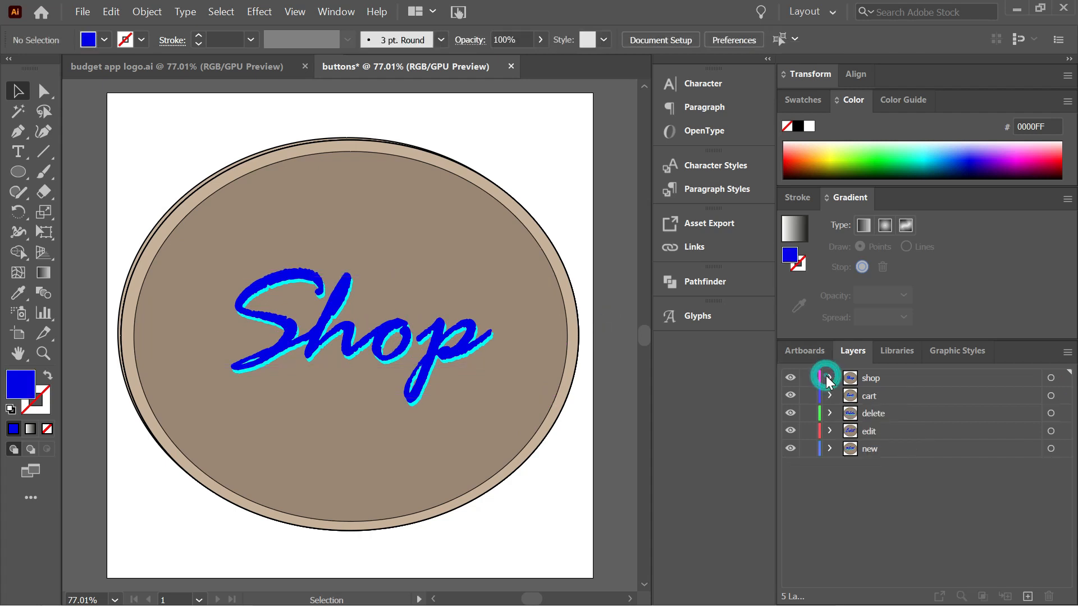
- Hide the shop, cart, delete and edit layers, leaving only the new layer visible
click(790, 379)
click(791, 395)
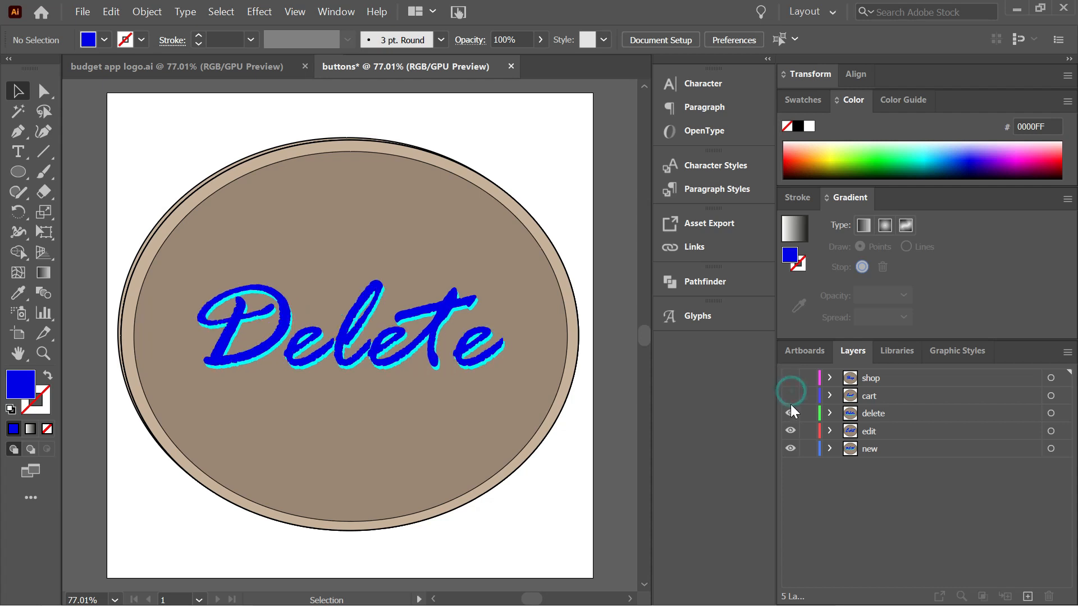
click(790, 413)
click(790, 431)
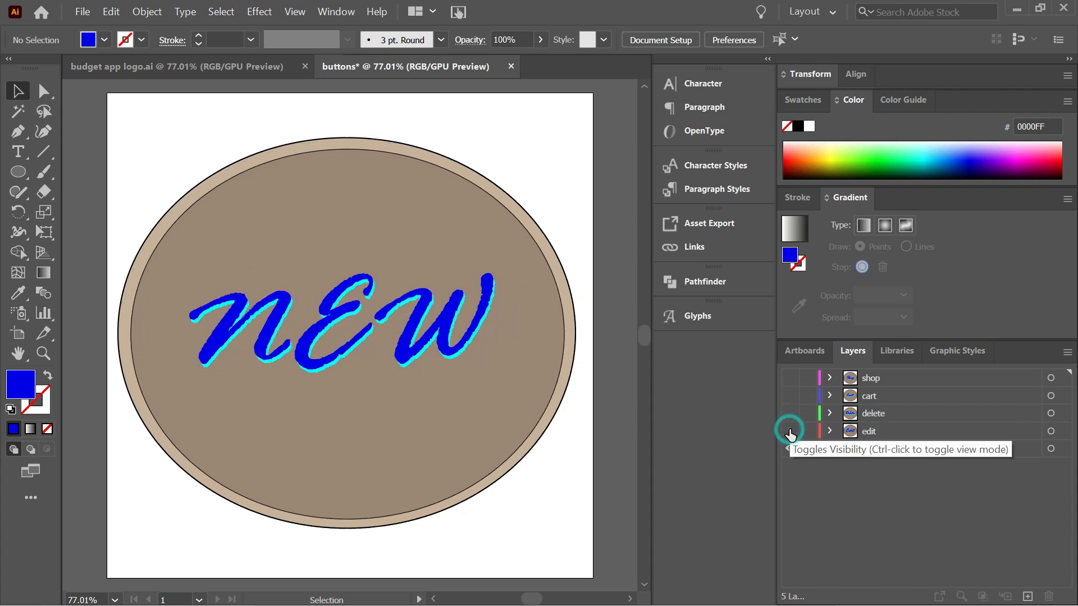
- Preview the new layer's button in Save for Web as a transparent PNG-24 and close the dialog, keeping its settings
click(1052, 449)
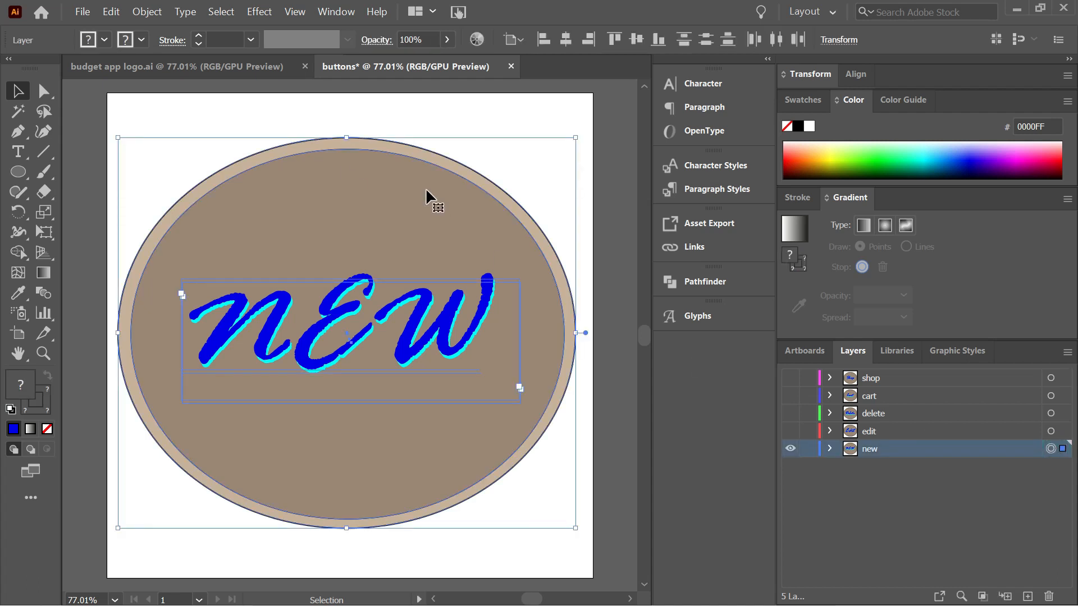
click(82, 14)
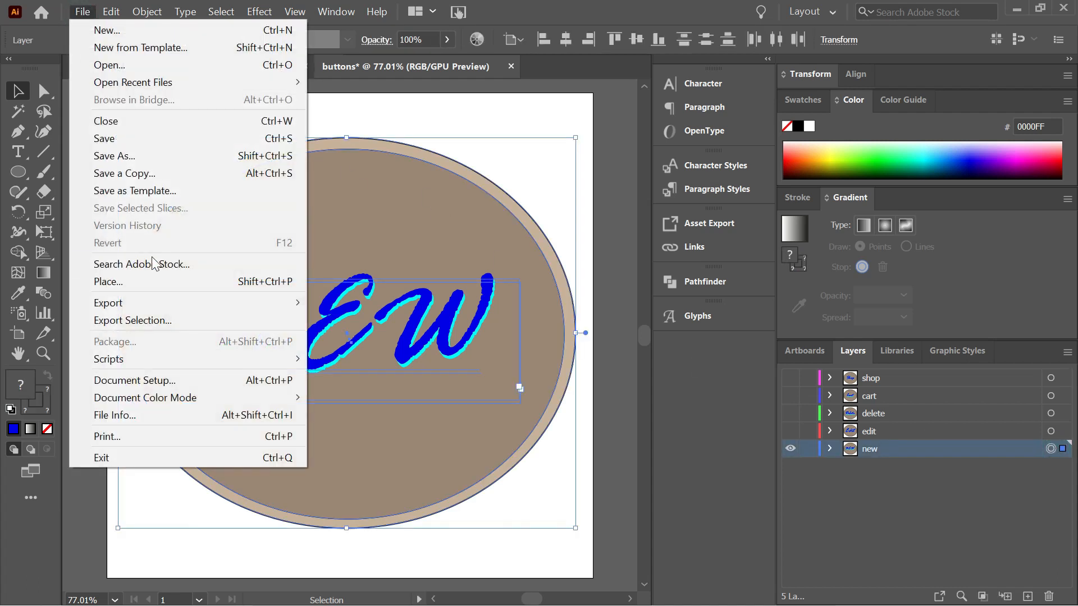
mouse_move(162, 303)
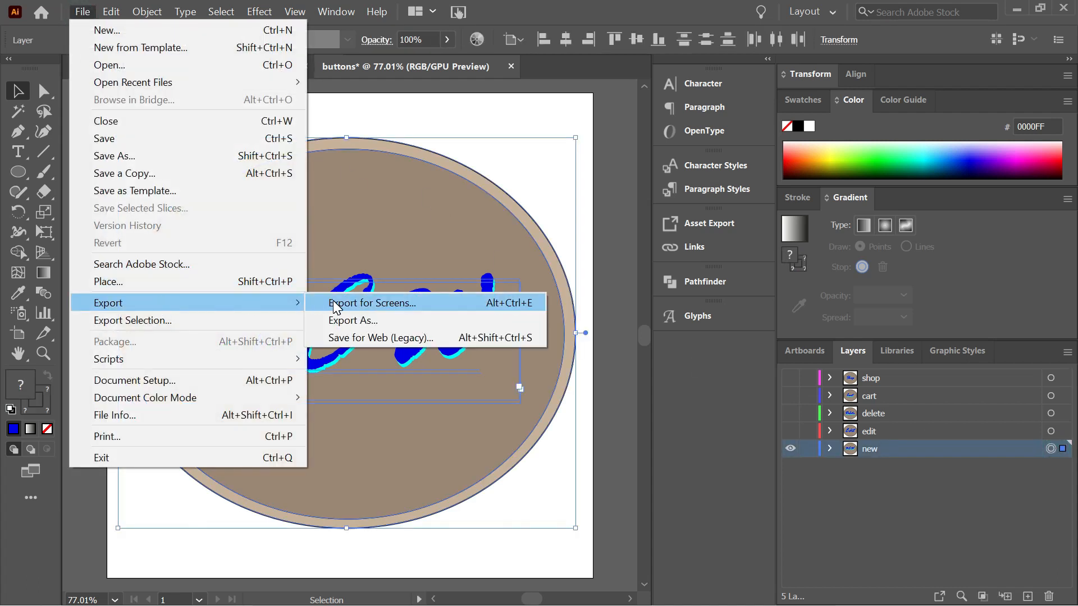
click(362, 338)
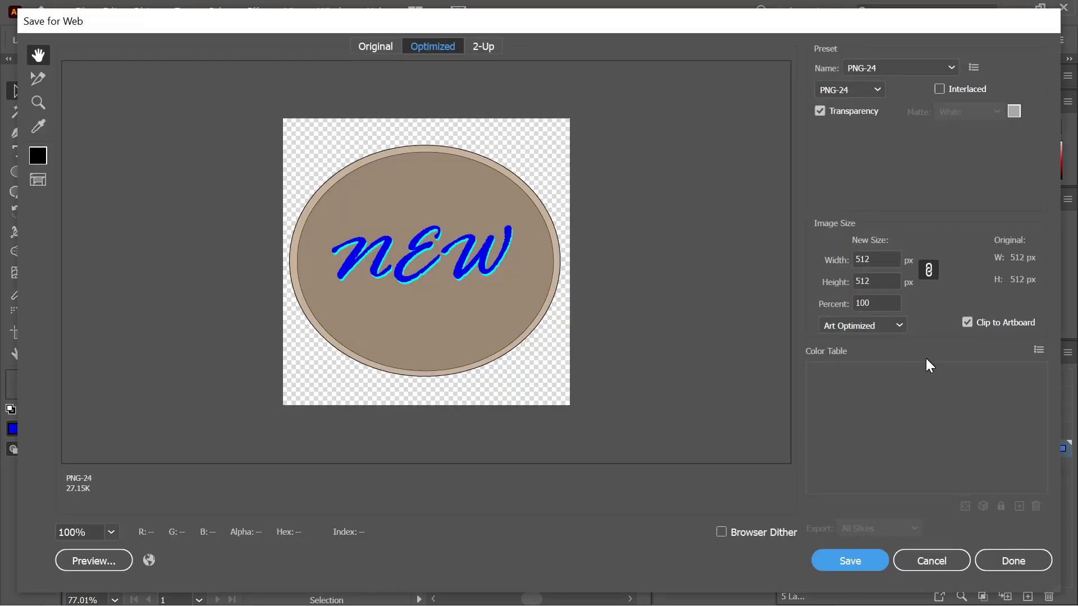
click(978, 562)
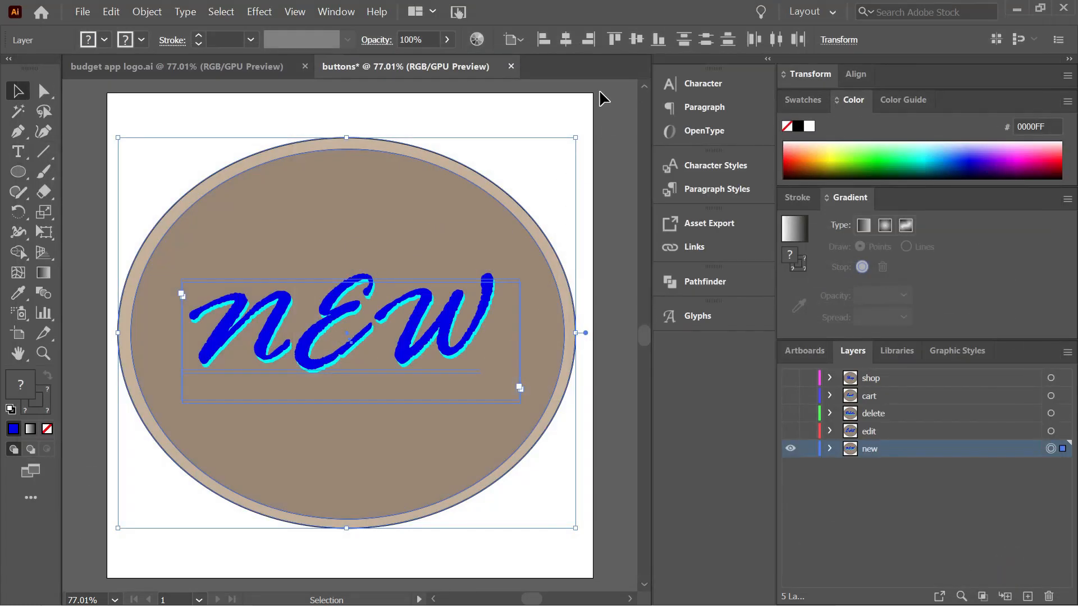
click(402, 99)
click(220, 12)
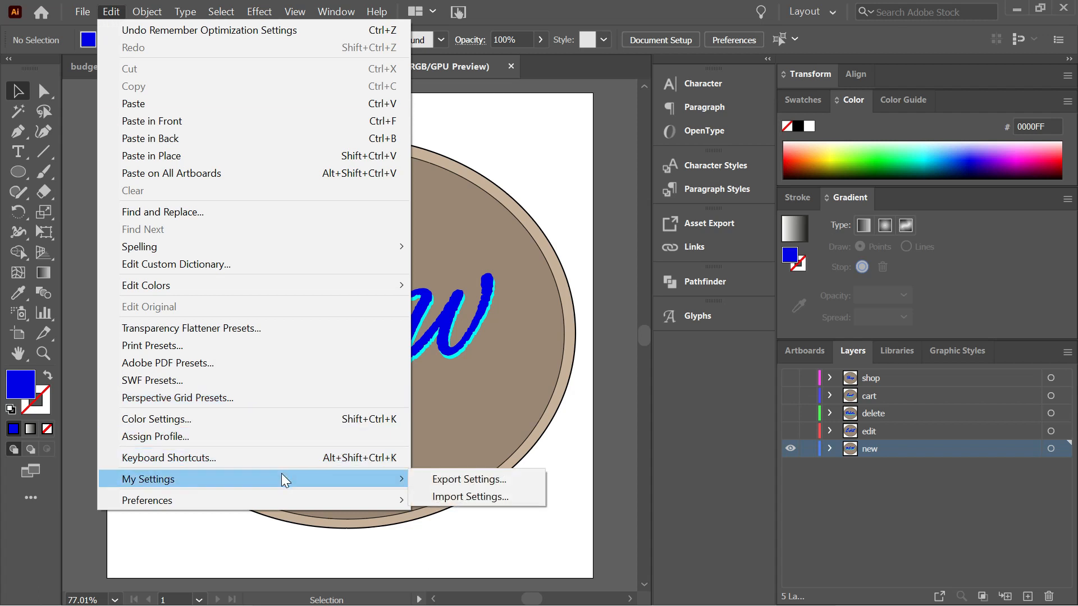
click(599, 76)
- Edit the artboard from Document Setup and pull its right edge in to the oval for a width of about 495 px
click(653, 45)
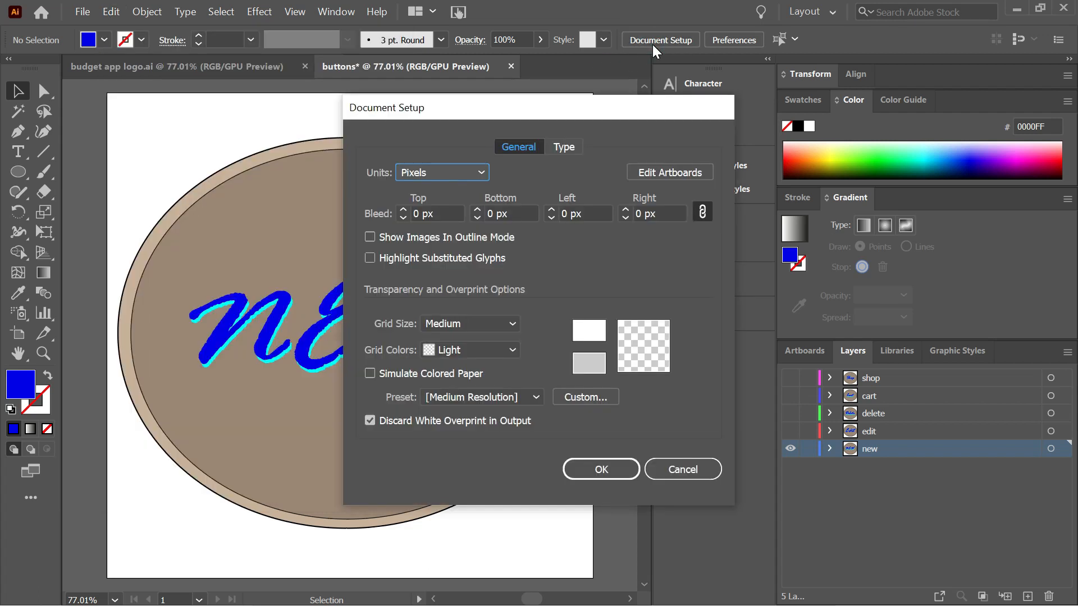
click(675, 171)
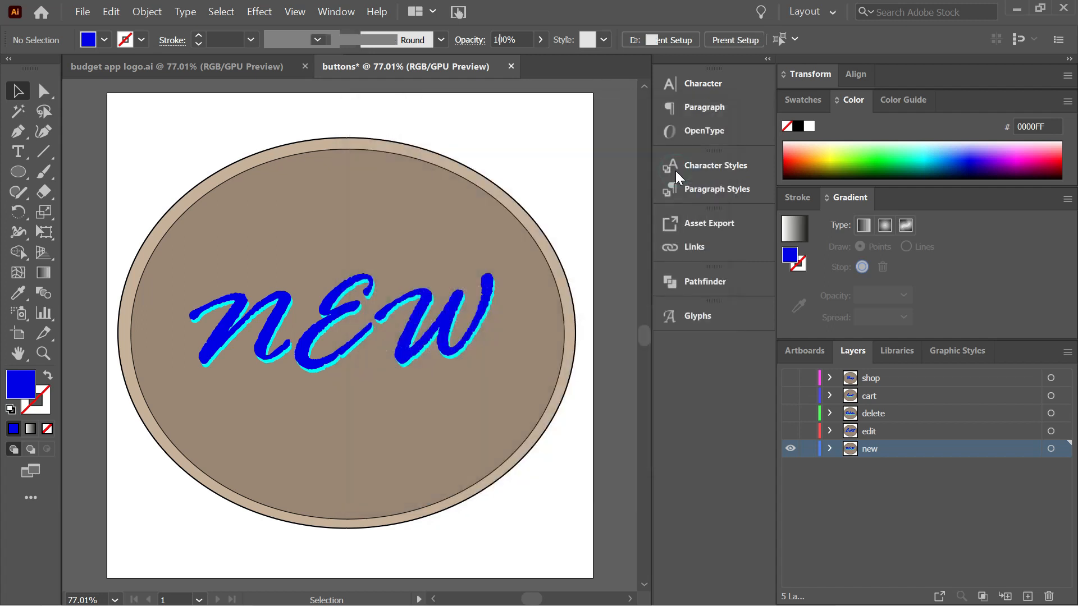
drag(579, 336, 579, 337)
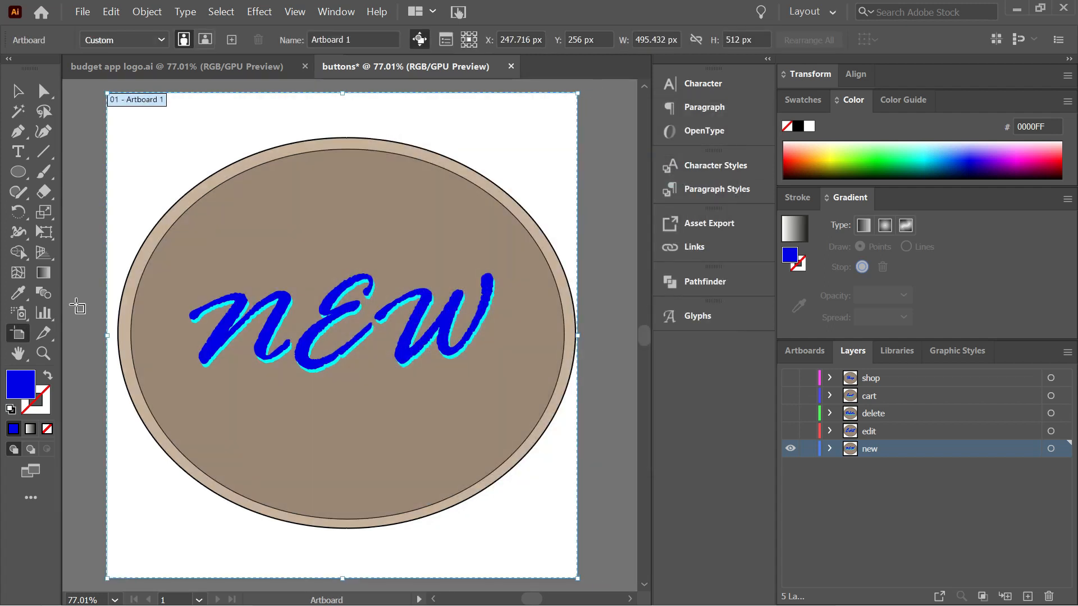
right_click(106, 337)
click(89, 312)
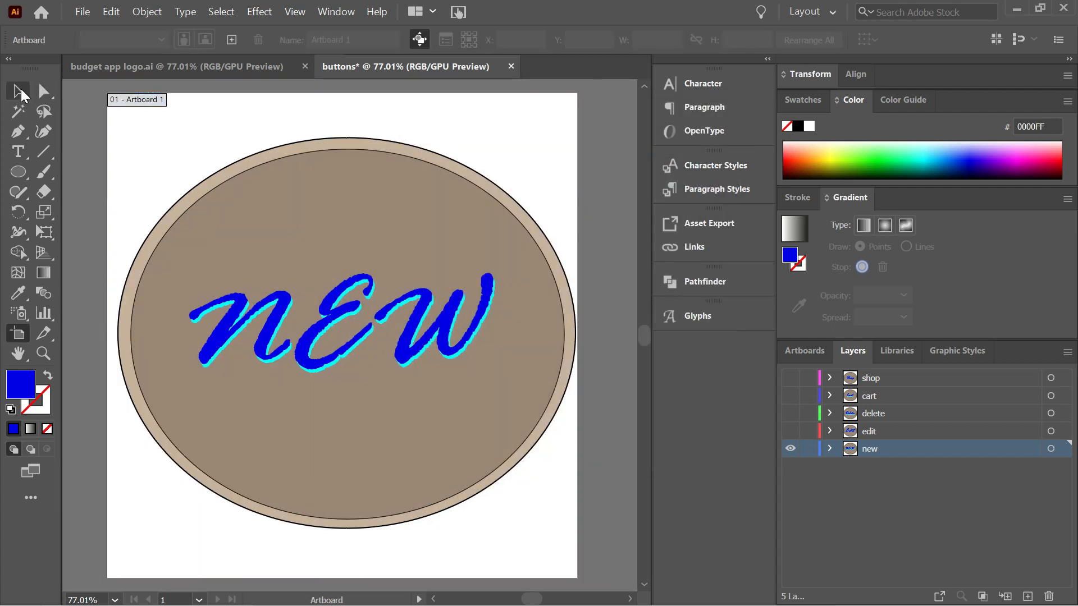
- Pull the artboard's top, bottom and left edges in to the oval for a size of about 488 by 416 px
click(19, 91)
click(661, 41)
click(696, 172)
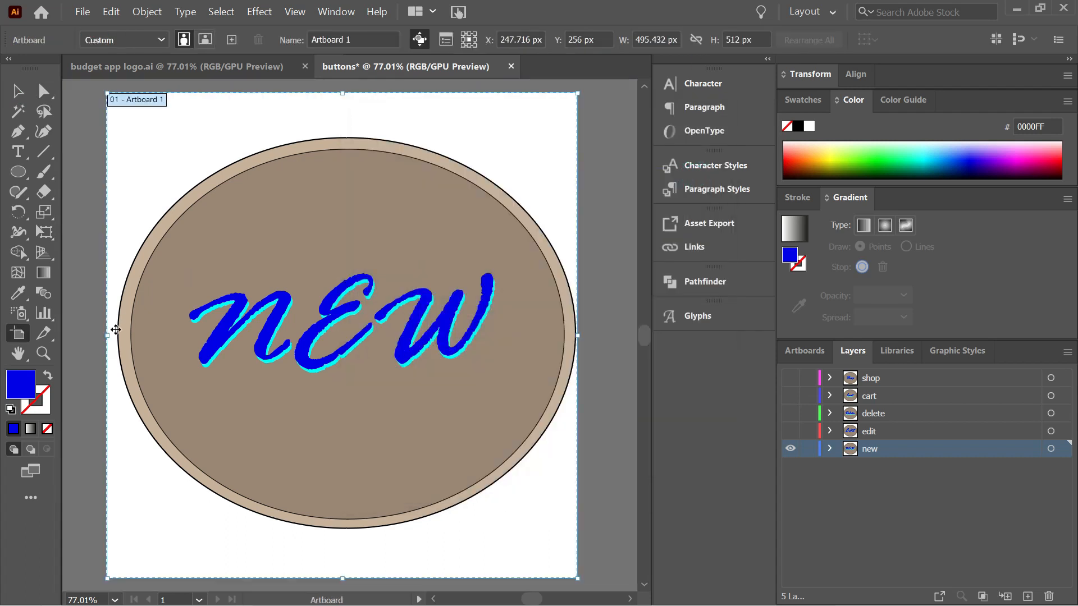
click(111, 336)
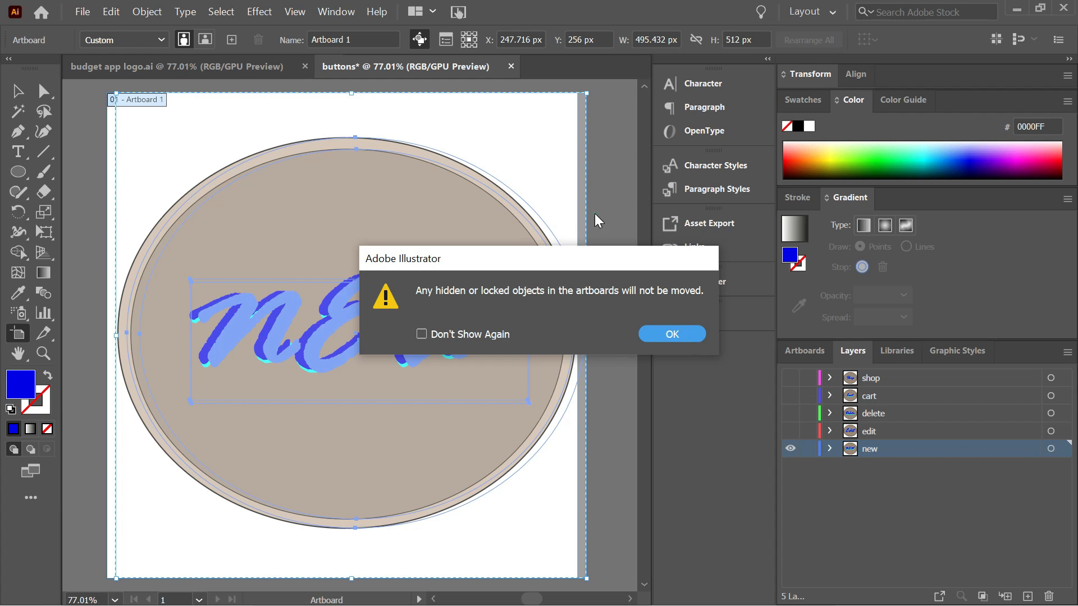
click(669, 332)
drag(343, 93, 344, 137)
drag(343, 579, 344, 530)
drag(108, 333, 114, 333)
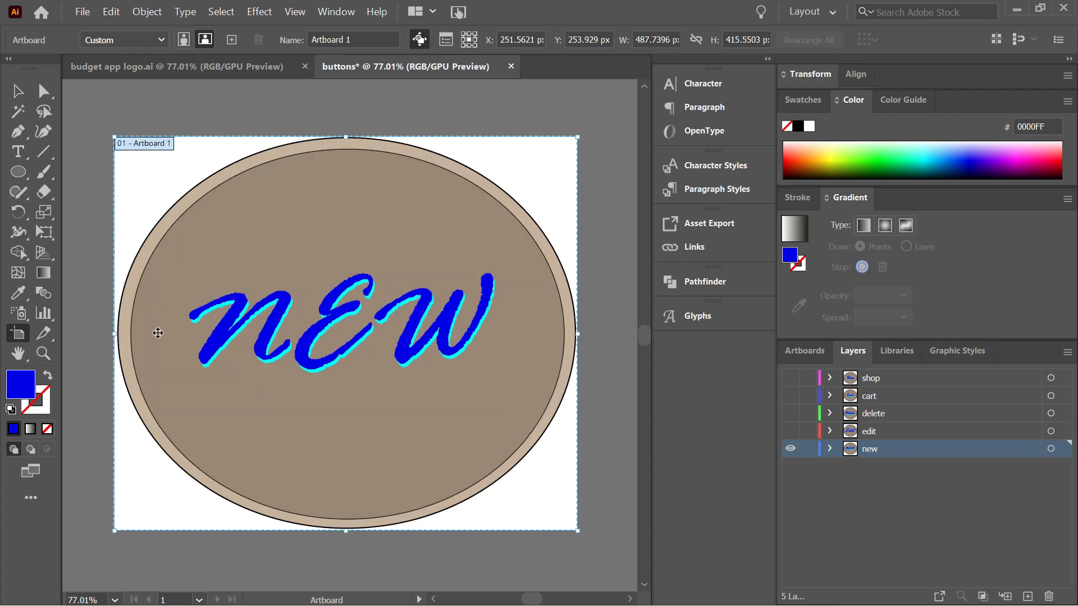
- Rename the artboard as buttons
key(Return)
text(buttons)
key(Return)
- Export the visible new layer with Save for Web as a transparent PNG-24 named new btn
click(789, 431)
click(790, 431)
click(82, 12)
mouse_move(170, 307)
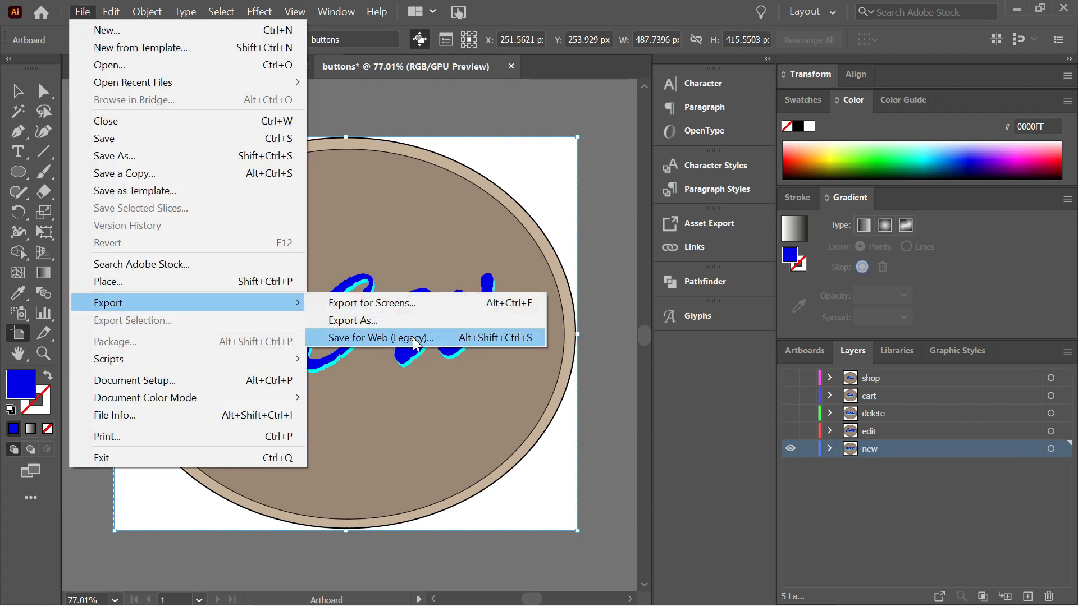
click(387, 332)
click(850, 561)
text(new btn)
click(414, 411)
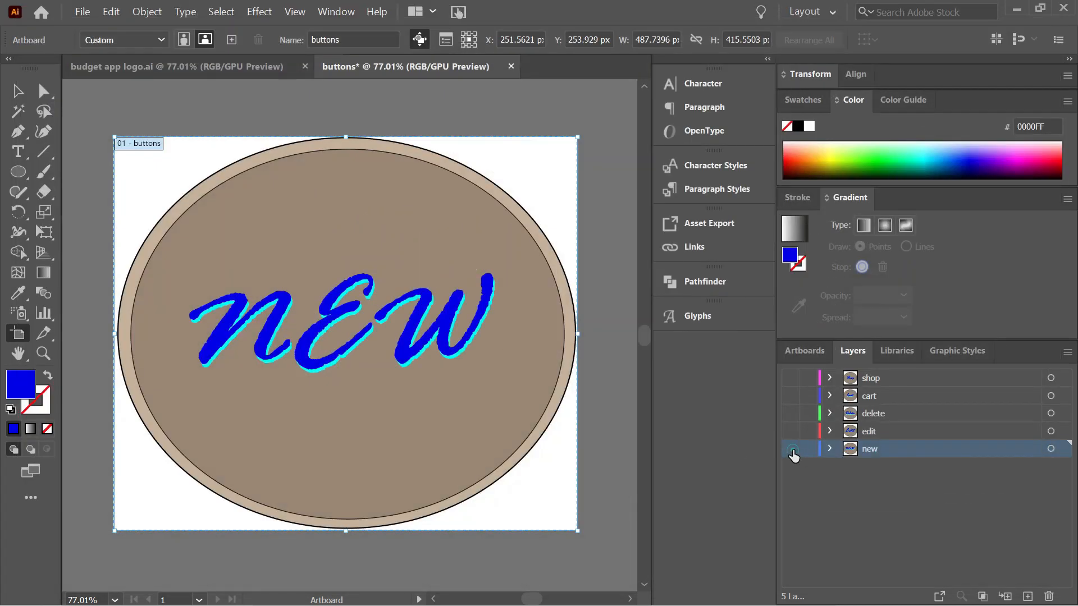
- Show only the edit layer and export it with Save for Web as a PNG-24 named edit btn
click(789, 449)
click(790, 431)
click(82, 11)
mouse_move(292, 301)
click(361, 344)
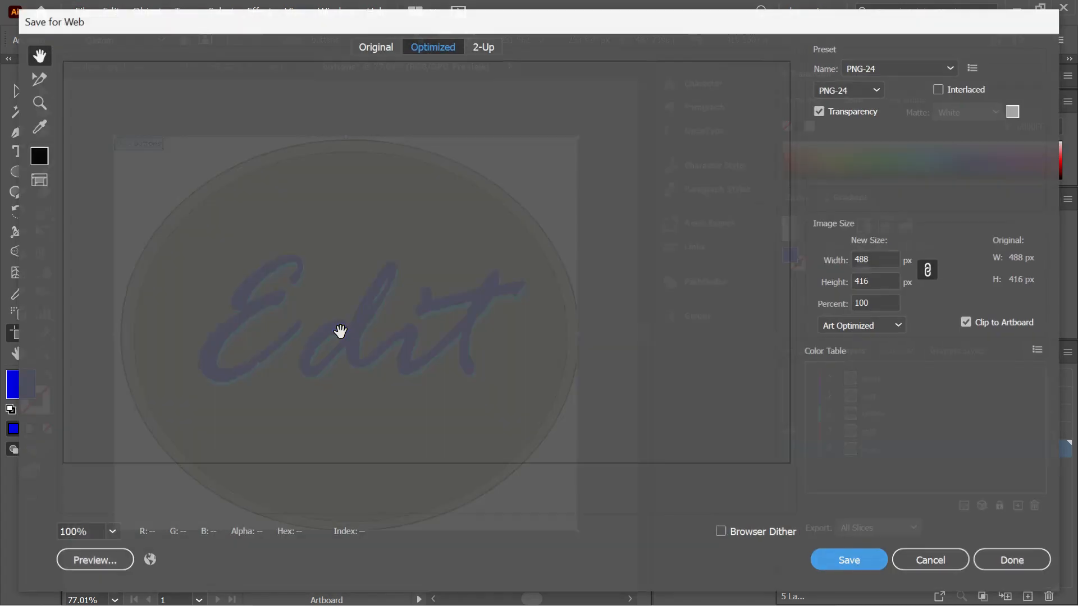
click(849, 561)
text(edit btn)
key(Return)
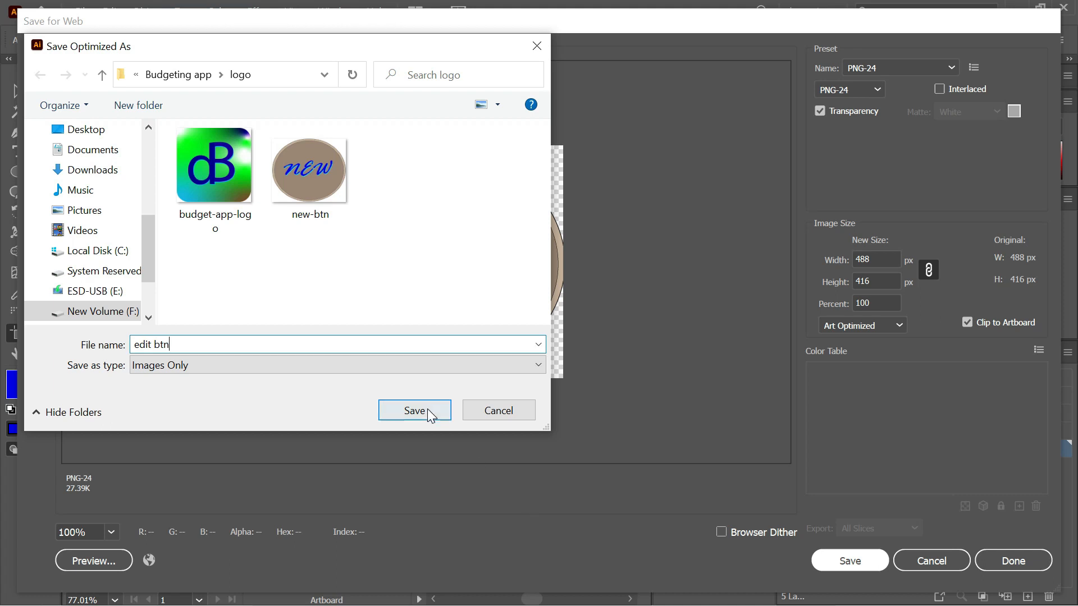
- Show only the delete layer and export it with Save for Web as a PNG-24 named delete
click(789, 432)
click(789, 413)
click(82, 12)
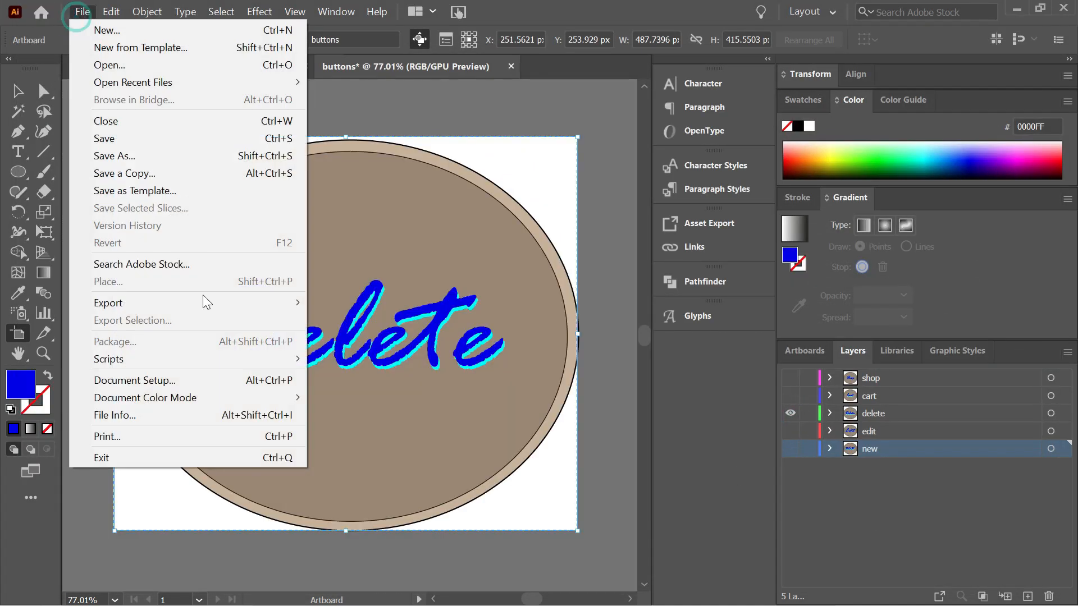
mouse_move(236, 302)
click(389, 335)
click(849, 560)
text(delete)
click(416, 418)
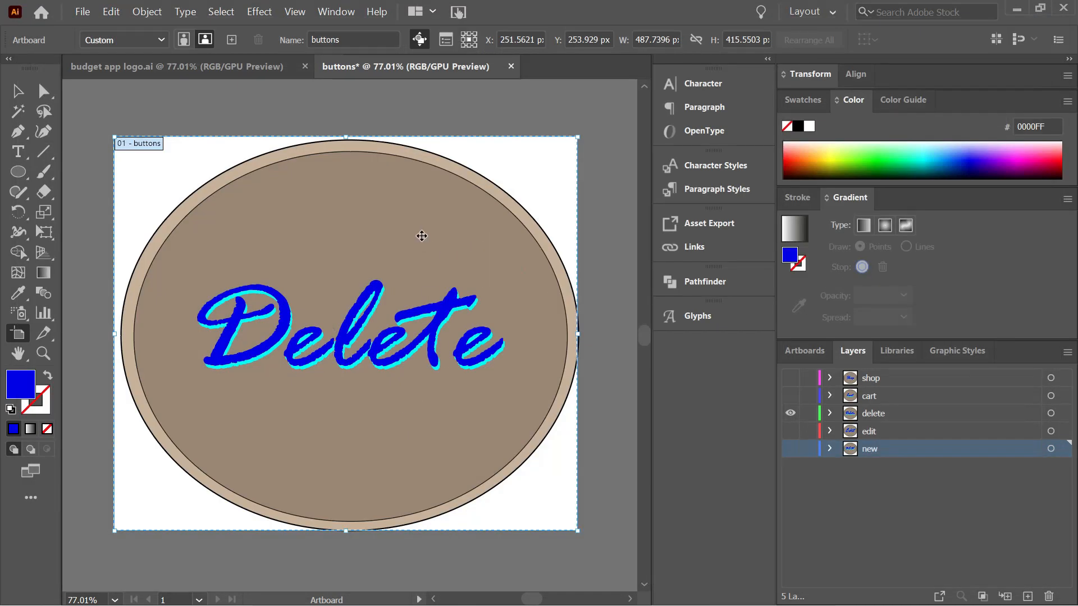
- Show only the cart layer and export it with Save for Web as a PNG-24 named cart
click(789, 414)
click(789, 396)
key(ctrl+y)
click(82, 12)
mouse_move(236, 302)
click(389, 334)
click(825, 559)
text(car)
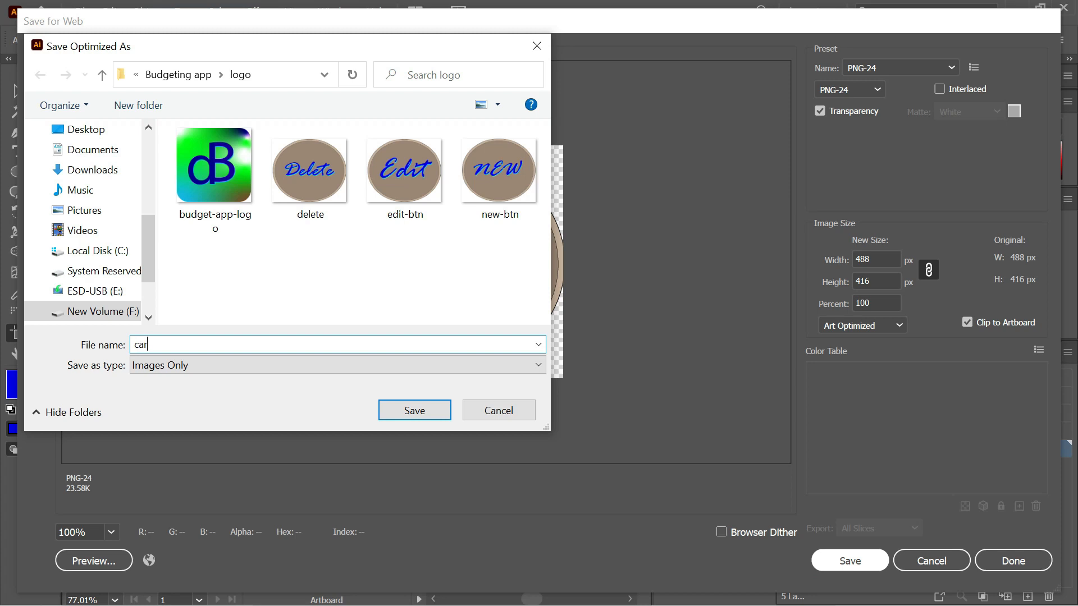
click(430, 417)
- Show only the shop layer and export it with Save for Web as a PNG-24 named shop
click(789, 396)
click(789, 378)
click(82, 12)
mouse_move(236, 302)
click(389, 334)
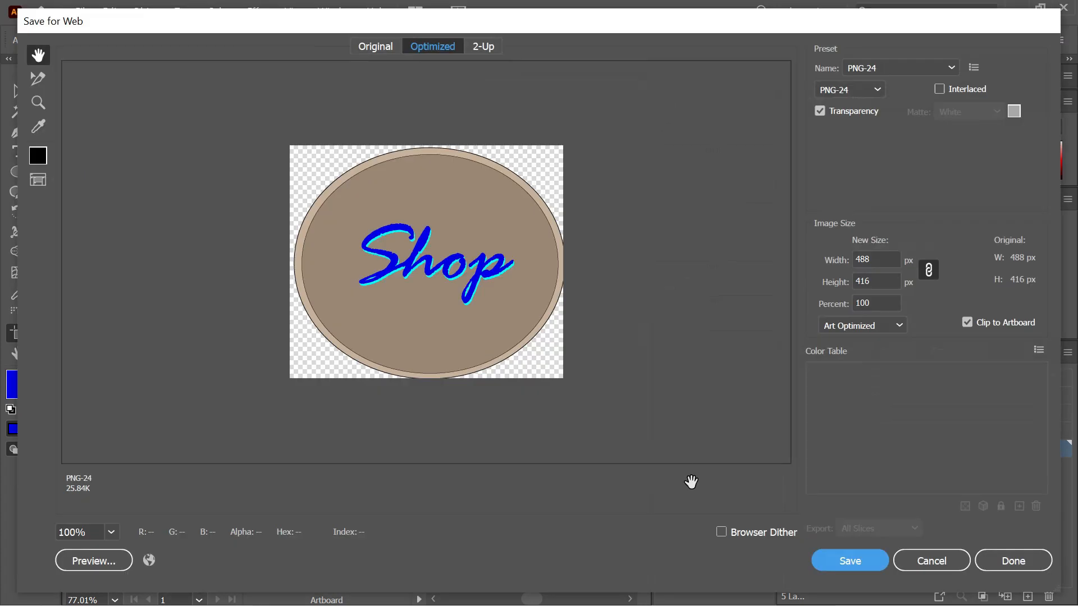
click(870, 562)
text(shop)
click(383, 414)
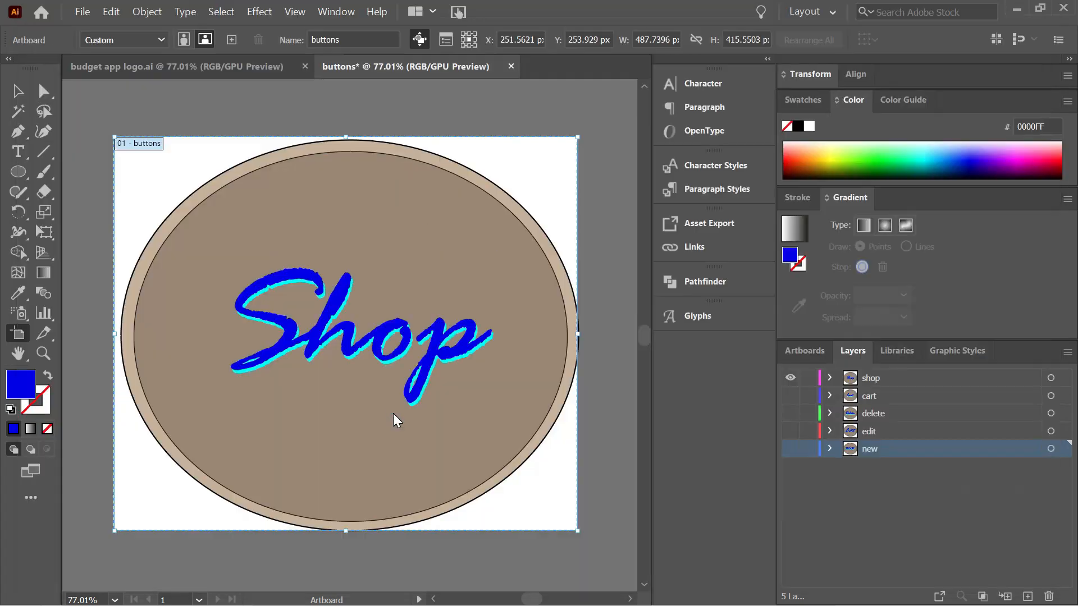
- Save the document as buttons in Adobe Illustrator format in the logo folder, using the Illustrator 2020 version options
key(ctrl+s)
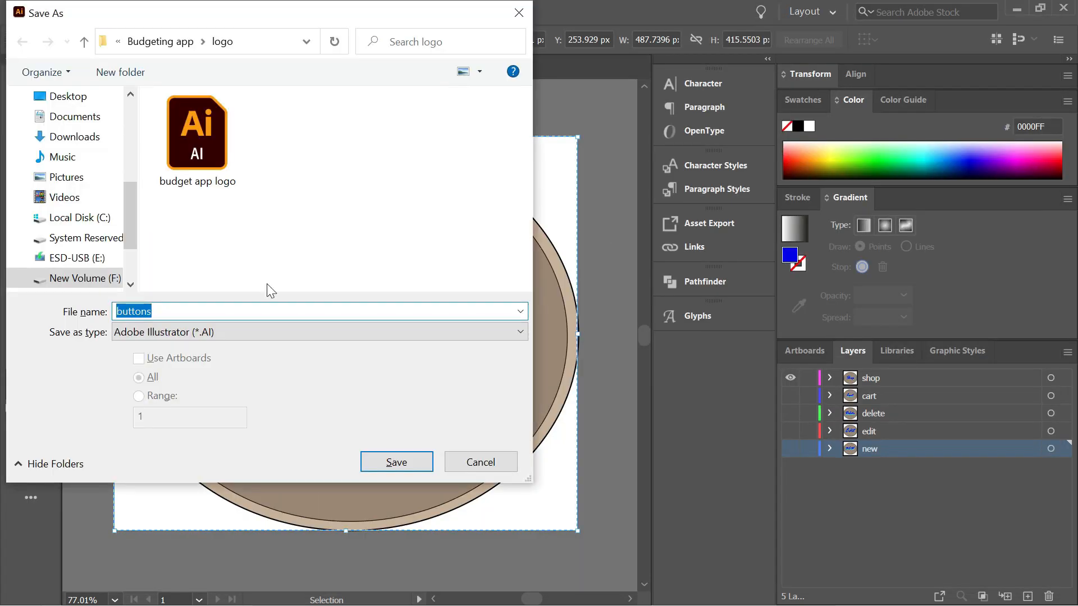
click(398, 462)
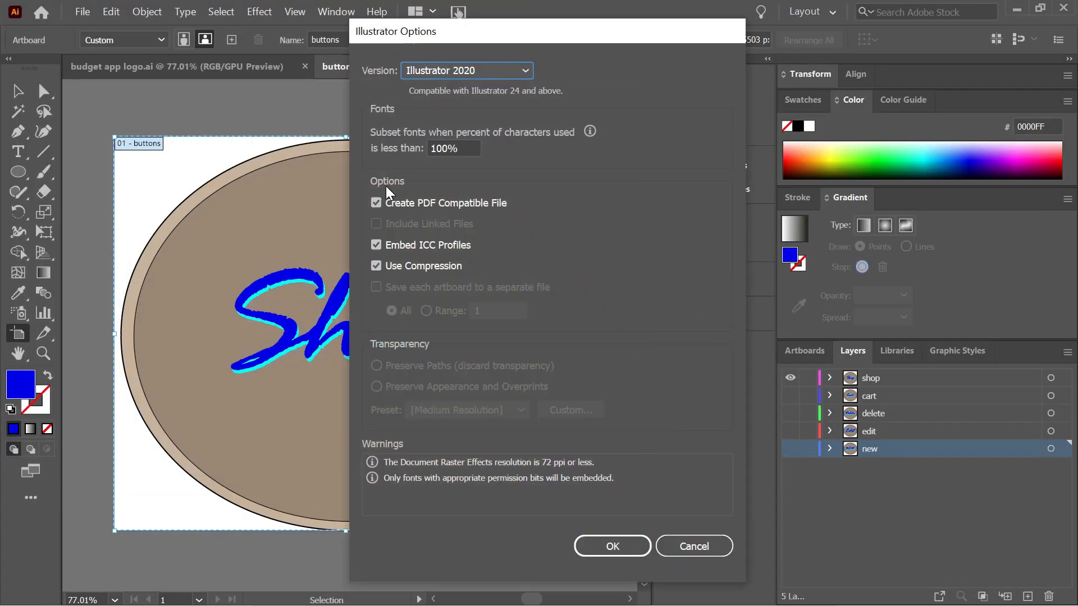
click(646, 546)
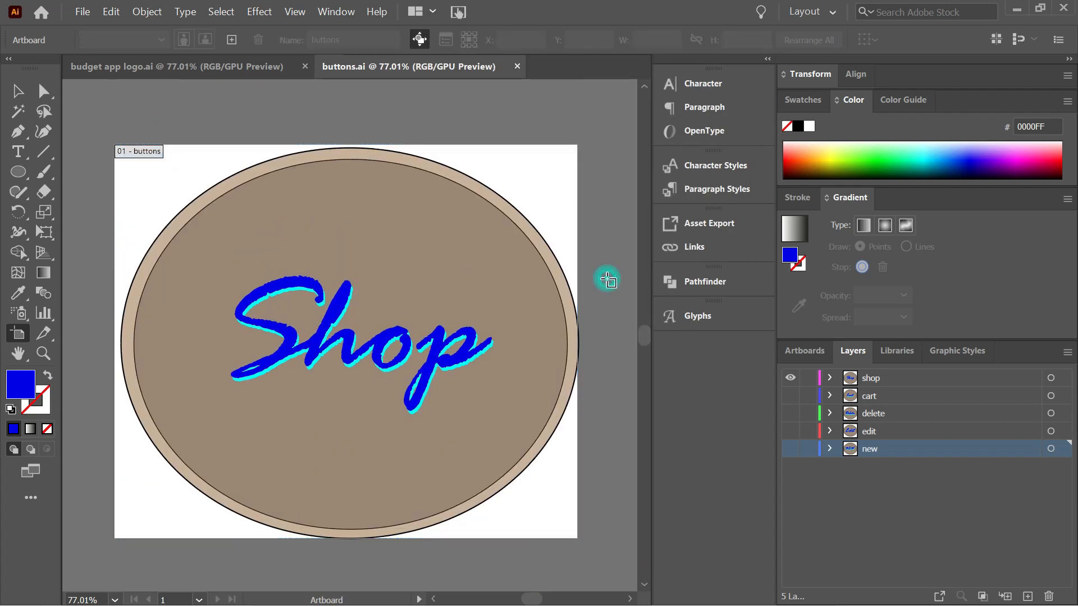
- Open new-btn.png from the logo folder in Photos, copy the image and switch to Adobe XD
key(alt+Tab)
key(alt+Tab)
key(alt+Tab)
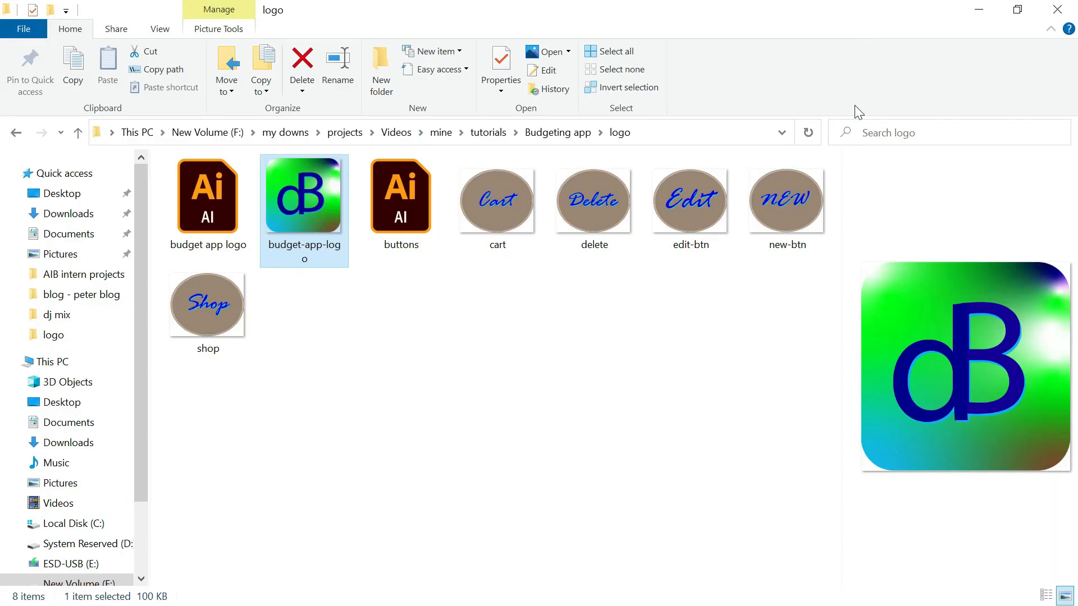
double_click(781, 206)
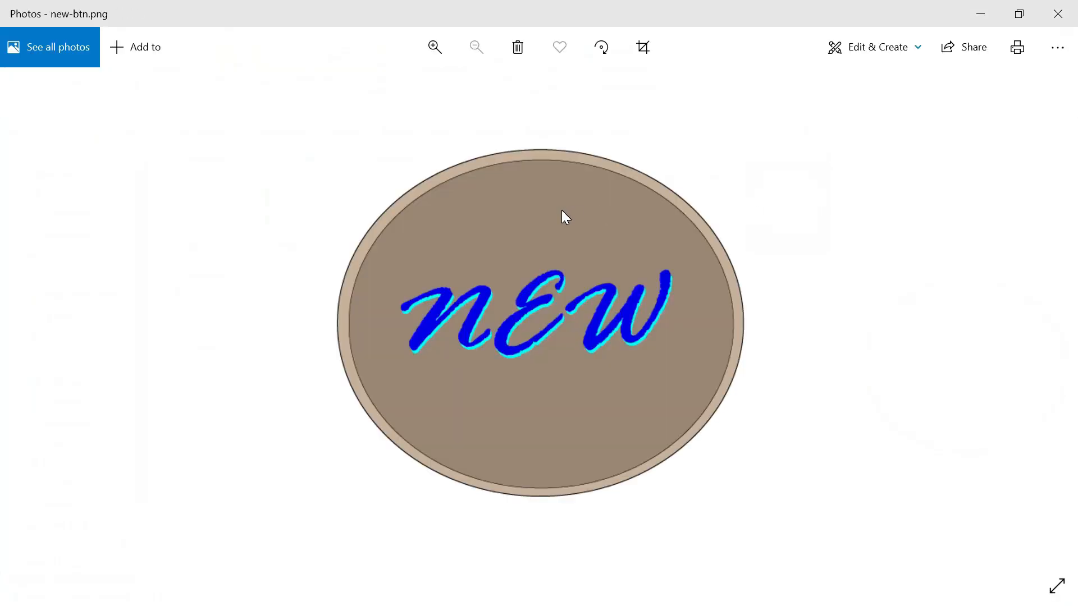
key(alt+Tab)
key(alt+Tab)
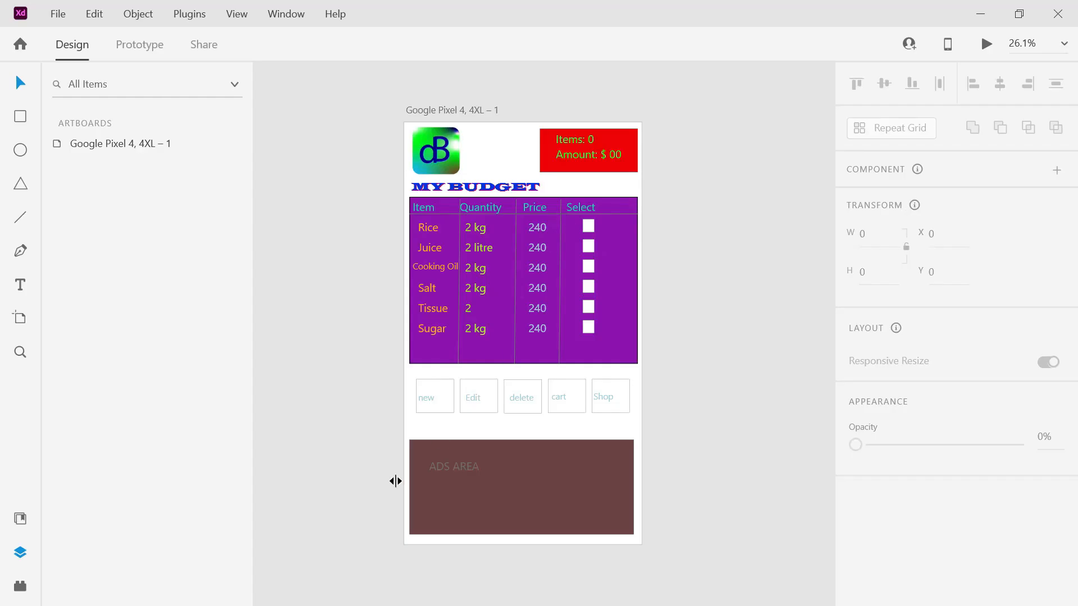
- Replace the new placeholder below the table with the pasted NEW button, scaled down to fit the row
click(428, 399)
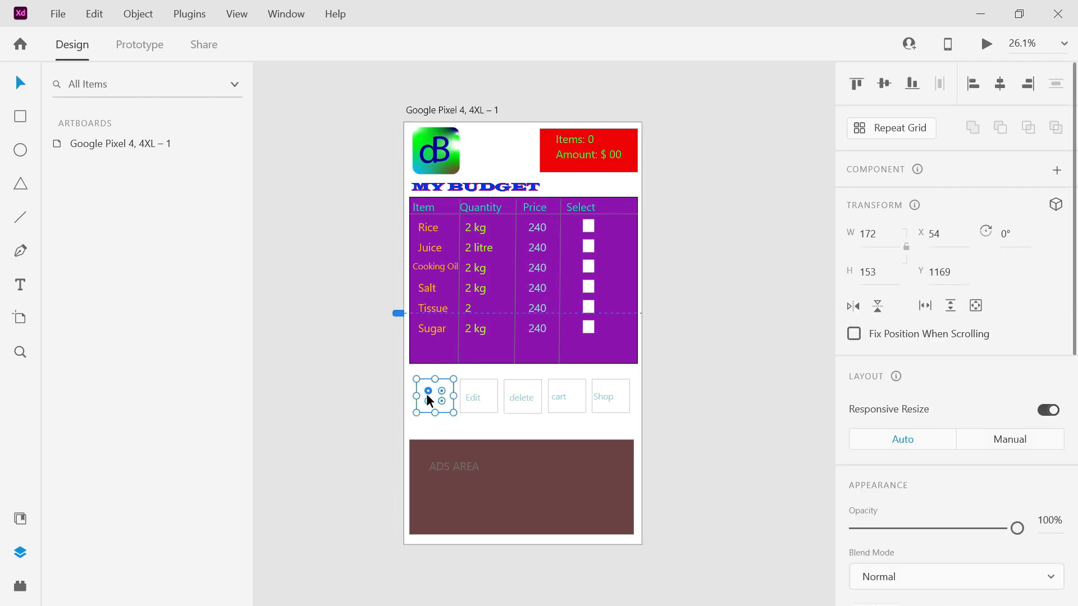
key(Delete)
key(ctrl+v)
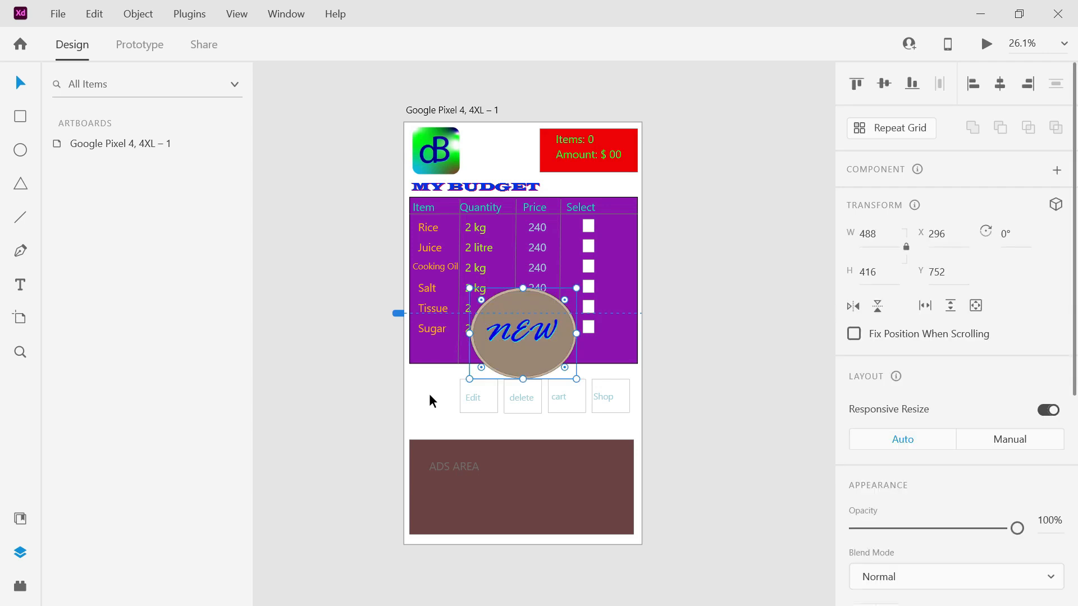
drag(522, 343, 438, 396)
drag(385, 341, 426, 396)
- Delete the Edit placeholder from the row below the table
click(480, 403)
key(Delete)
click(478, 400)
key(Delete)
- Open edit-btn.png from the logo folder, copy the image and paste it onto the Adobe XD artboard
key(alt+Tab)
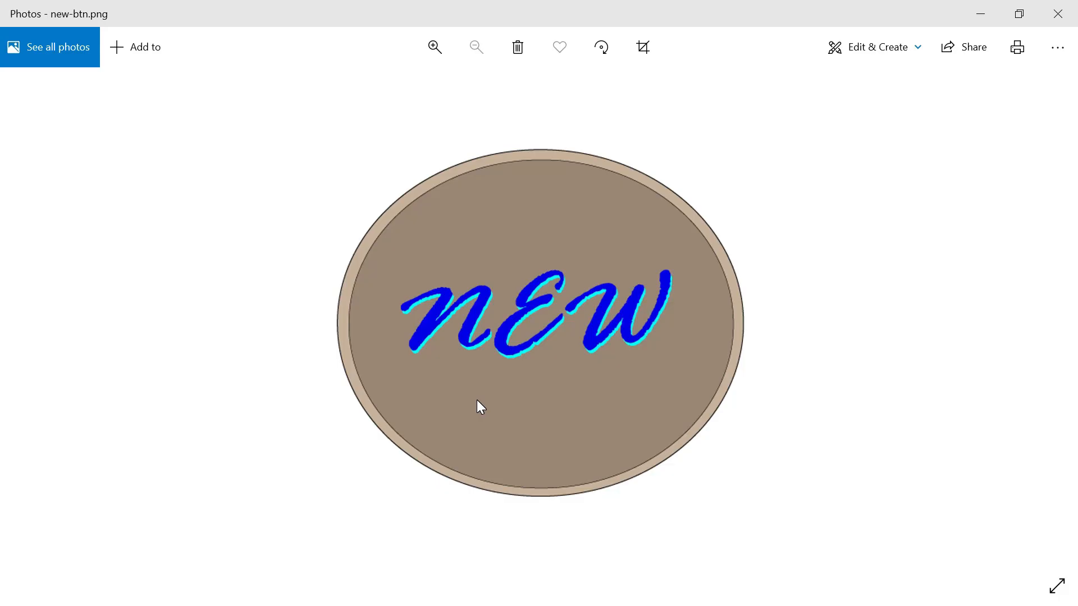
key(alt+Tab)
double_click(690, 202)
key(alt+Tab)
key(alt+Tab)
key(alt+Tab)
key(ctrl+v)
- Set the Edit button's width to 216 with locked proportions and move it beside the NEW button
click(424, 398)
click(519, 358)
click(876, 234)
text(2)
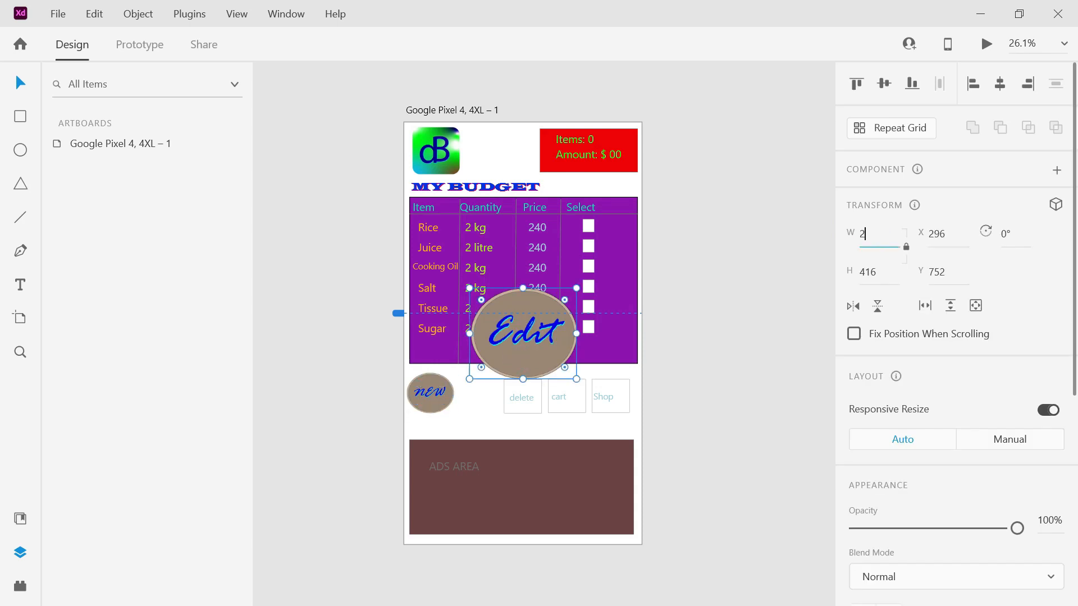
key(Return)
drag(496, 319, 480, 399)
- Delete the delete placeholder from the row below the table
click(538, 419)
click(525, 401)
key(Delete)
click(527, 412)
- Switch to Photos and close the edit-btn.png and new-btn.png windows
key(alt+Tab)
key(alt+Tab)
key(alt+Tab)
key(alt+Tab)
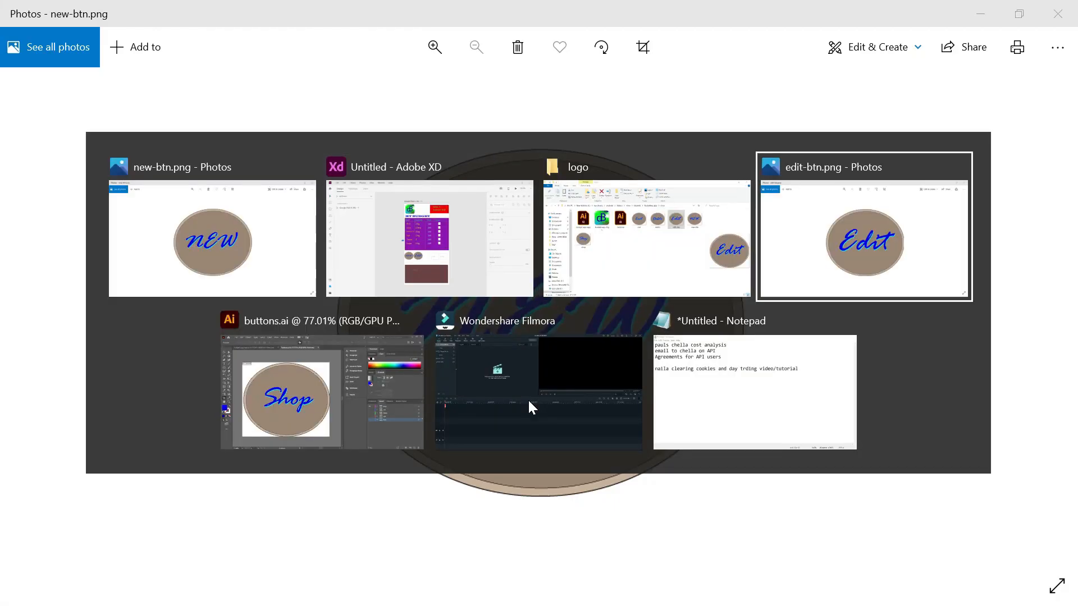
click(1065, 17)
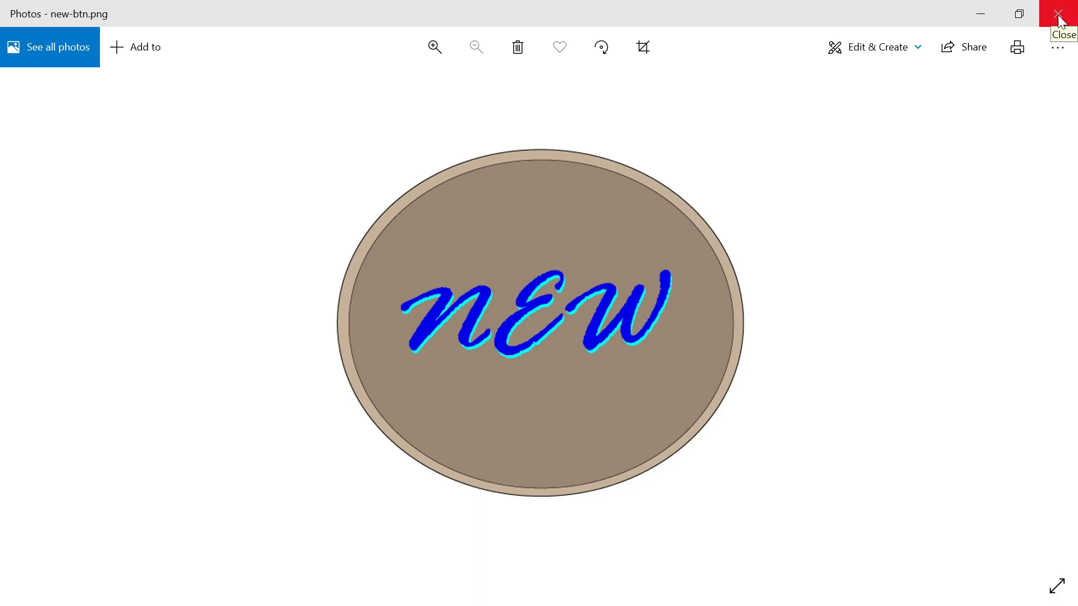
click(1060, 20)
- Open delete.png from the logo folder, copy the image and paste it onto the Adobe XD artboard
key(alt+Tab)
double_click(592, 197)
key(ctrl+c)
key(alt+Tab)
key(ctrl+v)
- Set the Delete button's size to 216 by 184 and move it beside the Edit button
click(489, 397)
click(525, 353)
text(216)
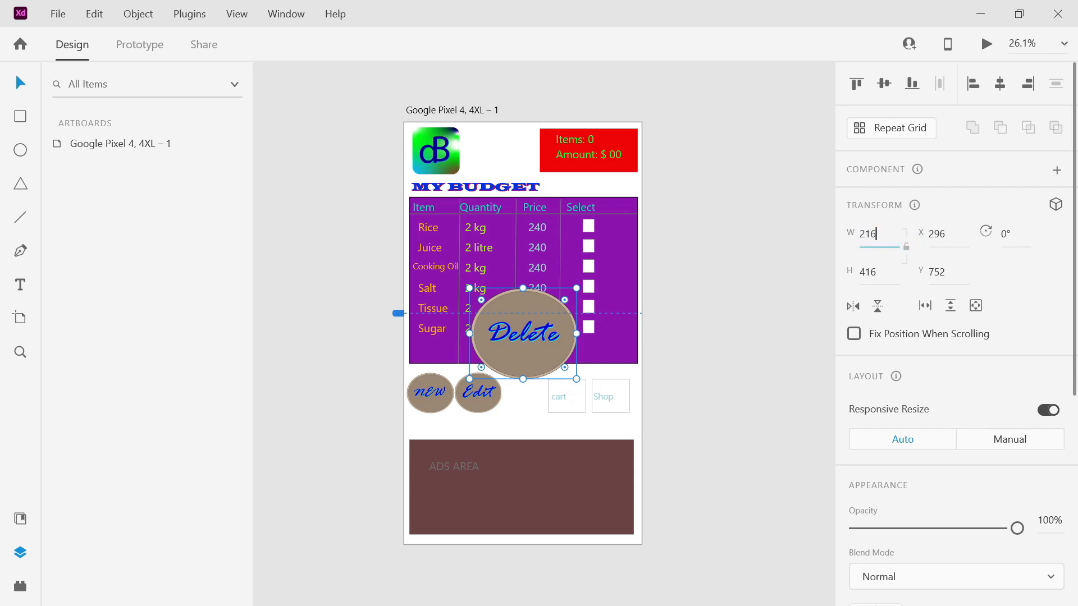
key(Tab)
text(184)
key(Return)
drag(497, 311, 532, 395)
- Delete the cart placeholder from the row below the table
click(565, 398)
click(566, 402)
click(570, 398)
click(571, 400)
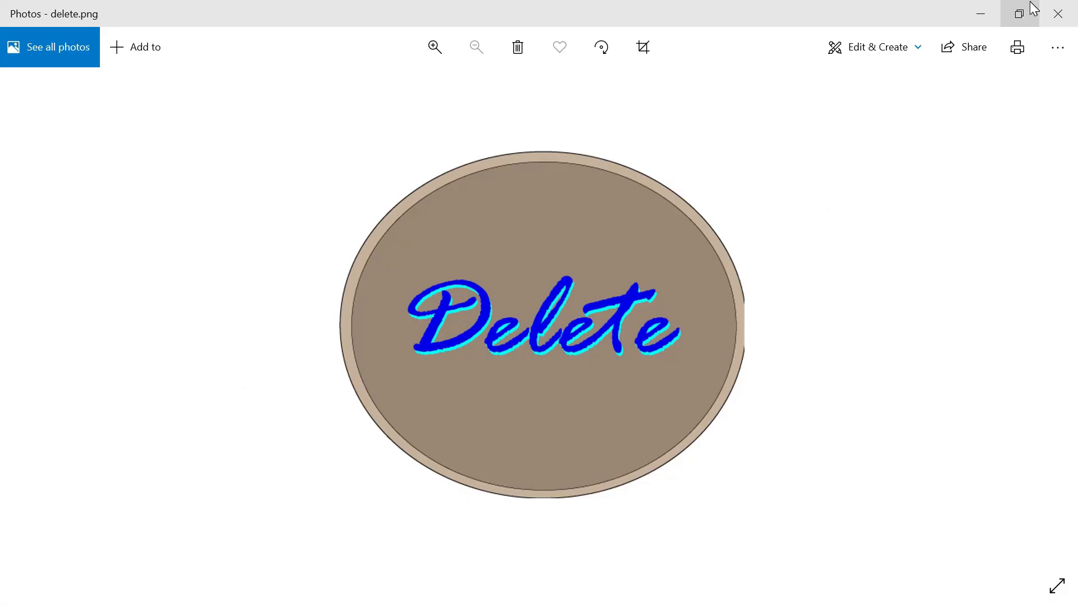
- Close delete.png, open and copy cart.png from the logo folder, and paste it onto the Adobe XD artboard
click(1057, 14)
key(alt+Tab)
double_click(524, 212)
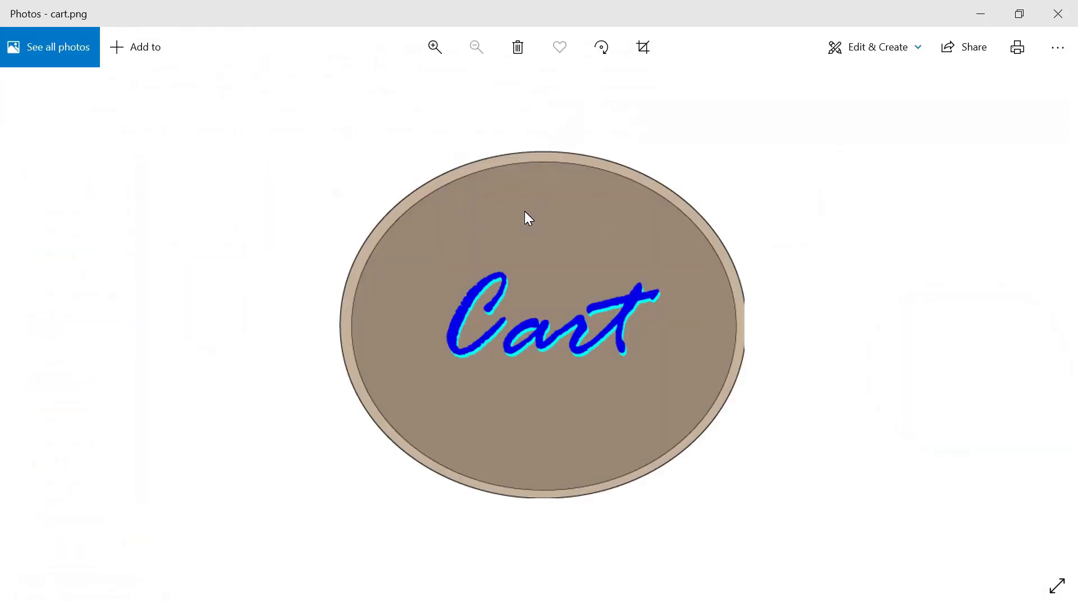
key(alt+Tab)
key(alt+Tab)
key(Tab)
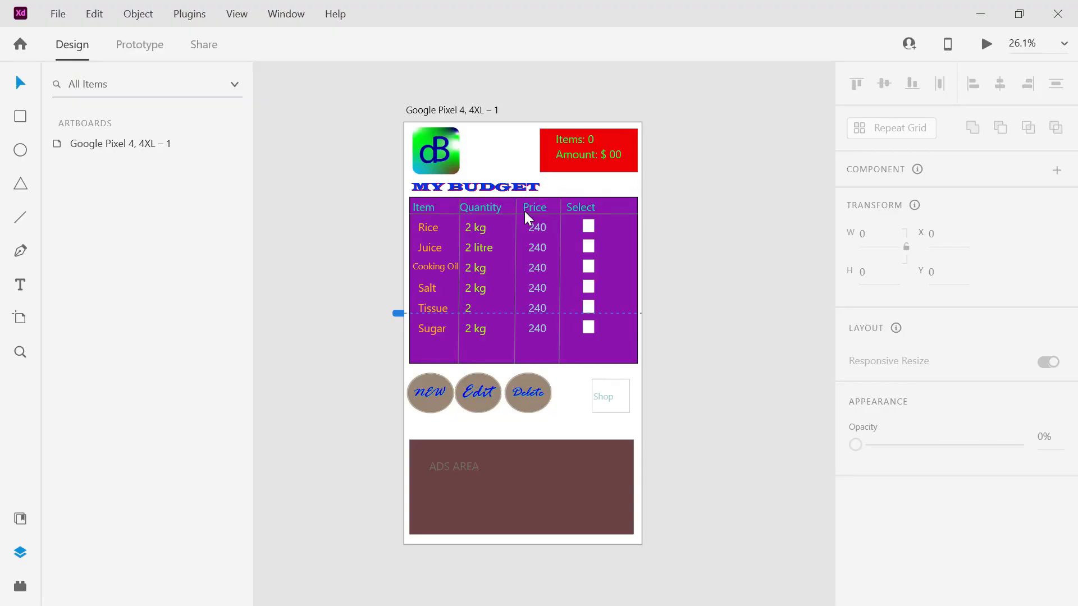
key(ctrl+v)
- Set the Cart button's width to 216 with locked proportions and move it beside the Delete button
click(426, 393)
click(524, 353)
click(872, 234)
text(216)
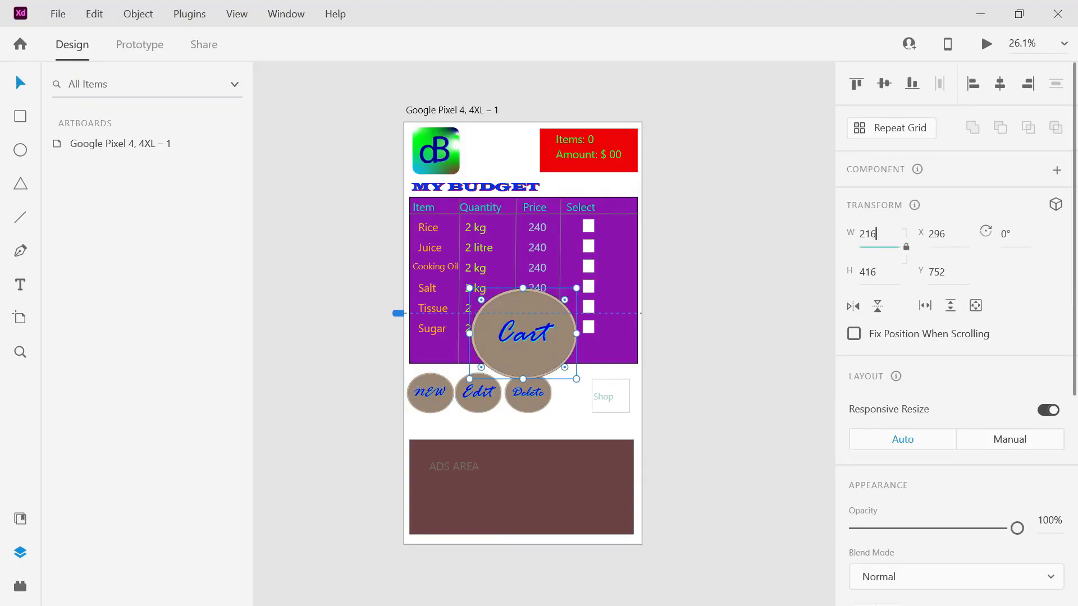
key(Return)
drag(497, 314, 582, 398)
- Replace the Shop placeholder by copying shop.png from the logo folder and pasting it onto the Adobe XD artboard
click(612, 400)
key(Delete)
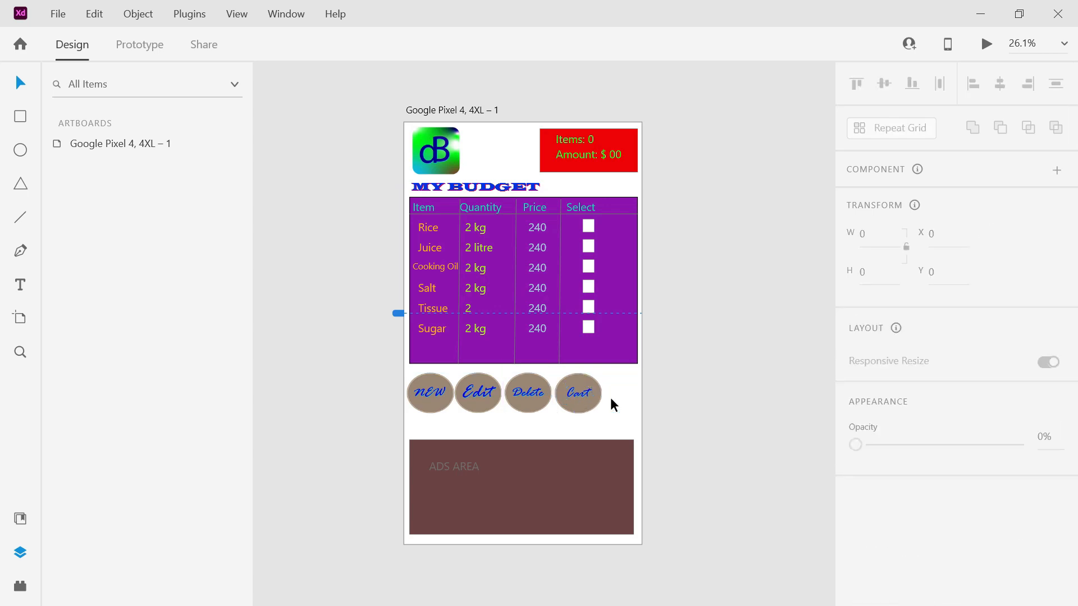
key(alt+Tab)
double_click(227, 304)
key(alt+Tab)
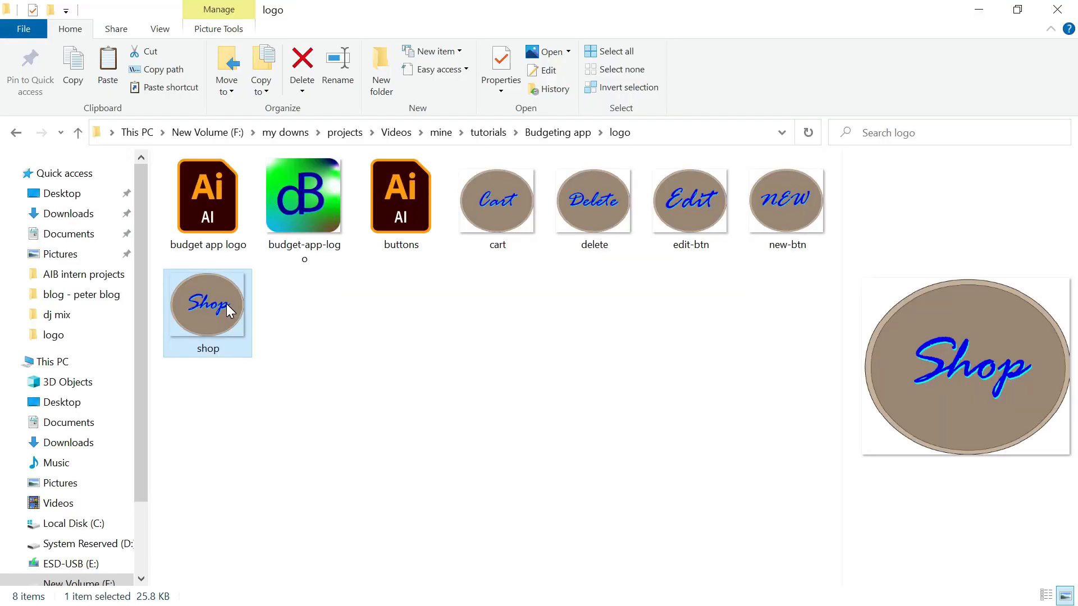
key(alt+Tab)
key(ctrl+v)
- Set the Shop button's width to 216 with locked proportions and move it to the end of the button row
click(876, 235)
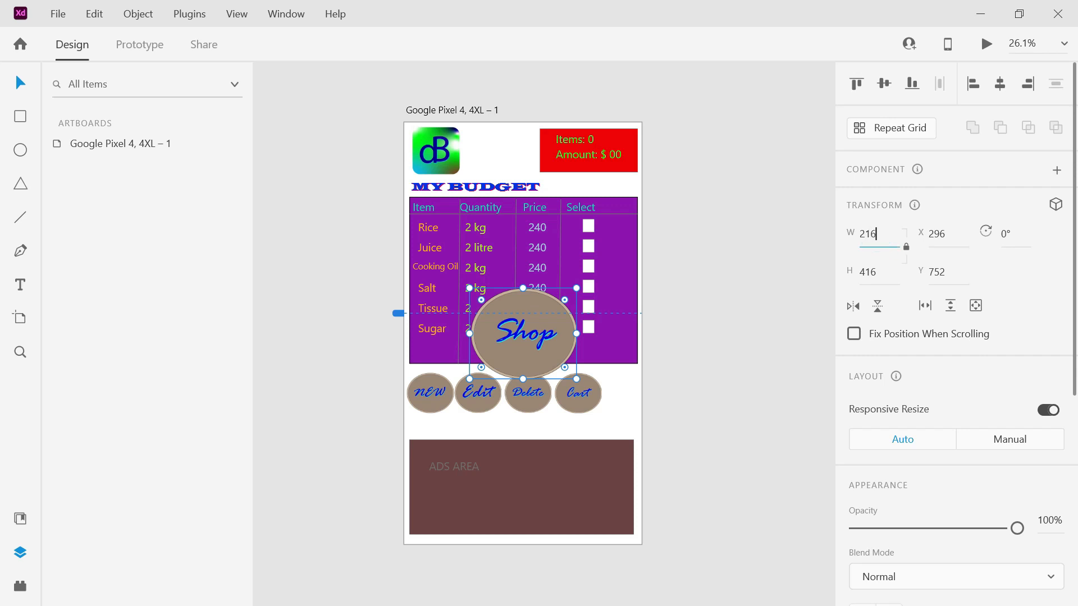
key(Return)
drag(496, 313, 630, 399)
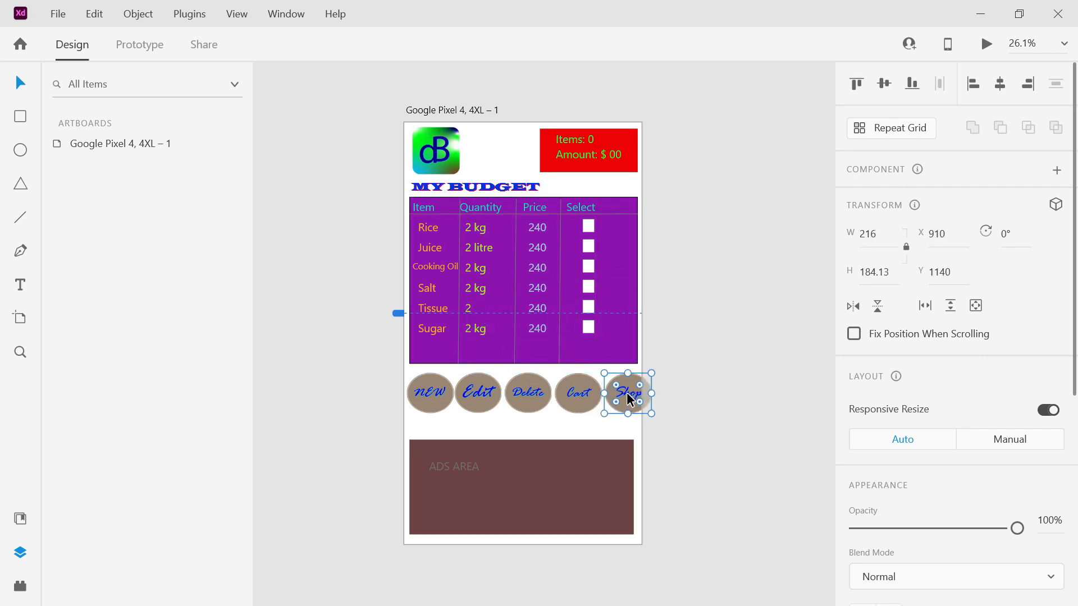
- Select all five oval buttons, scale them down together and position the row within the artboard's width below the table
shift+click(576, 391)
shift+click(528, 393)
shift+click(477, 391)
shift+click(437, 394)
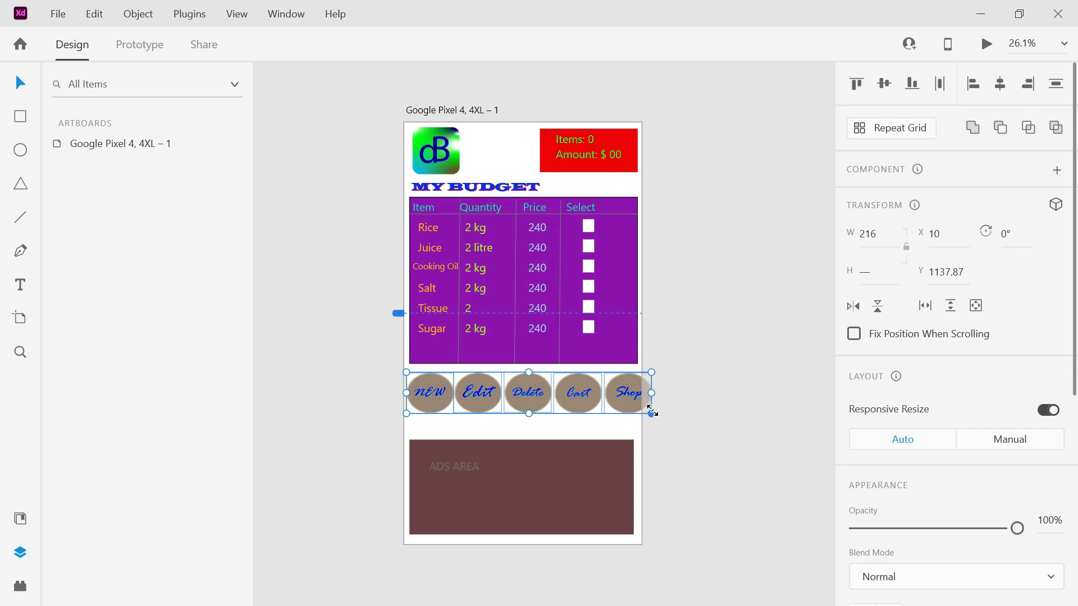
key(alt)
drag(649, 411, 644, 409)
drag(576, 391, 566, 393)
click(711, 372)
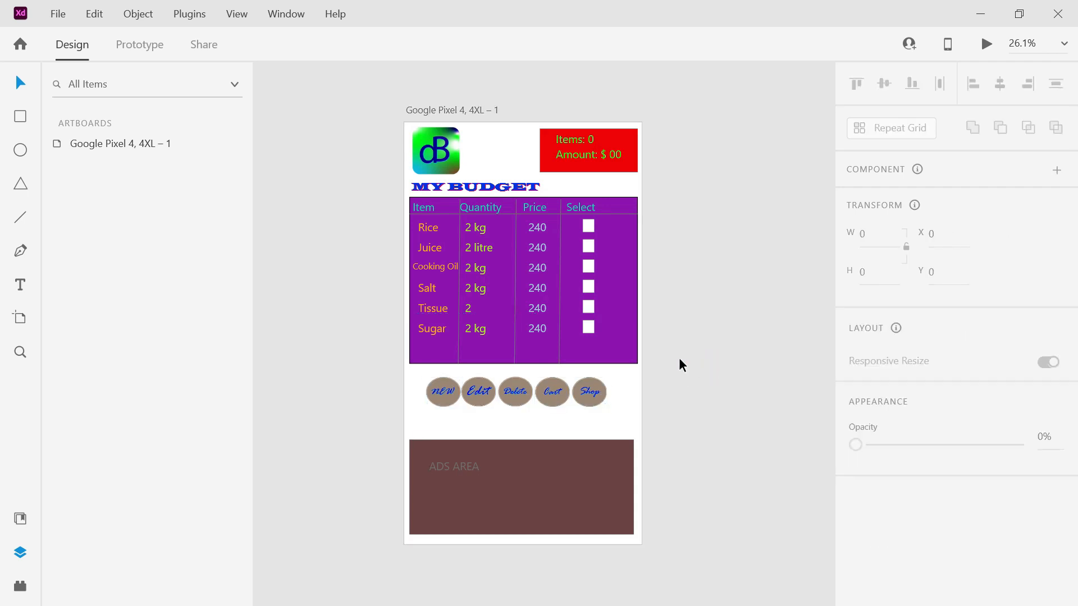
- Extend the ads rectangle upward toward the button row and change its label to "ADS and in-app purchase AREA - to done later"
click(531, 452)
drag(522, 439, 522, 429)
double_click(474, 468)
click(534, 465)
text(- to do)
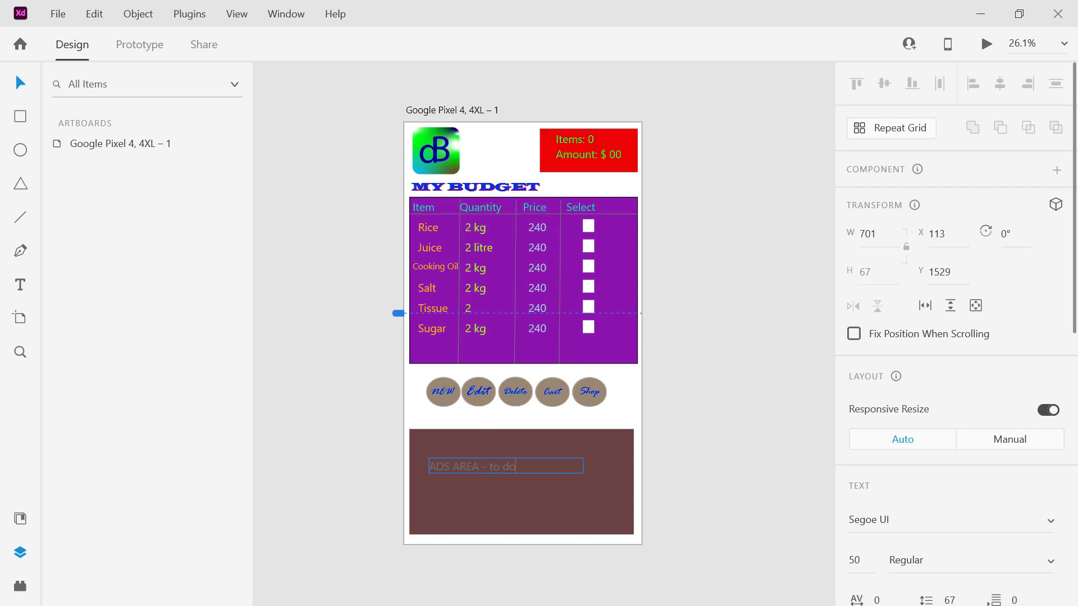
text( and in-app purchase)
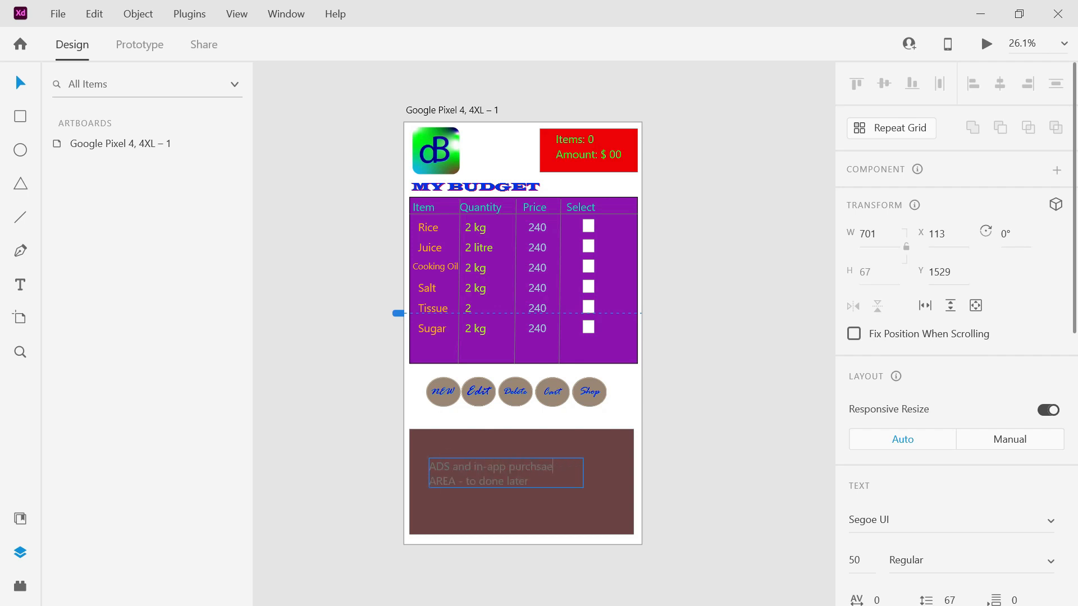
key(Escape)
click(693, 451)
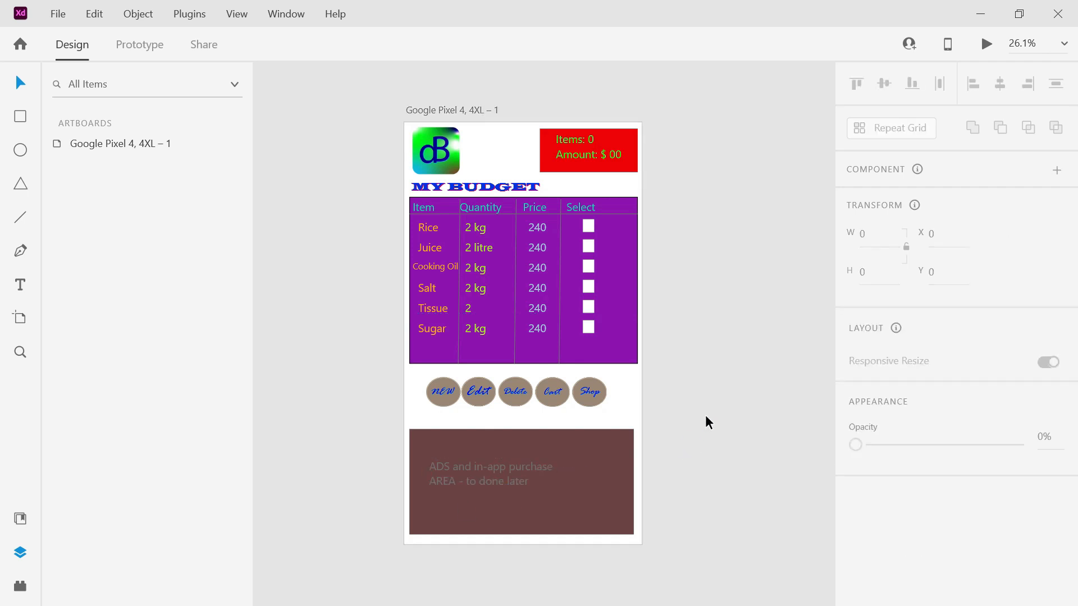
- Draw a borderless 1080 × 1920 rectangle covering the whole artboard and send it behind all other objects
click(20, 116)
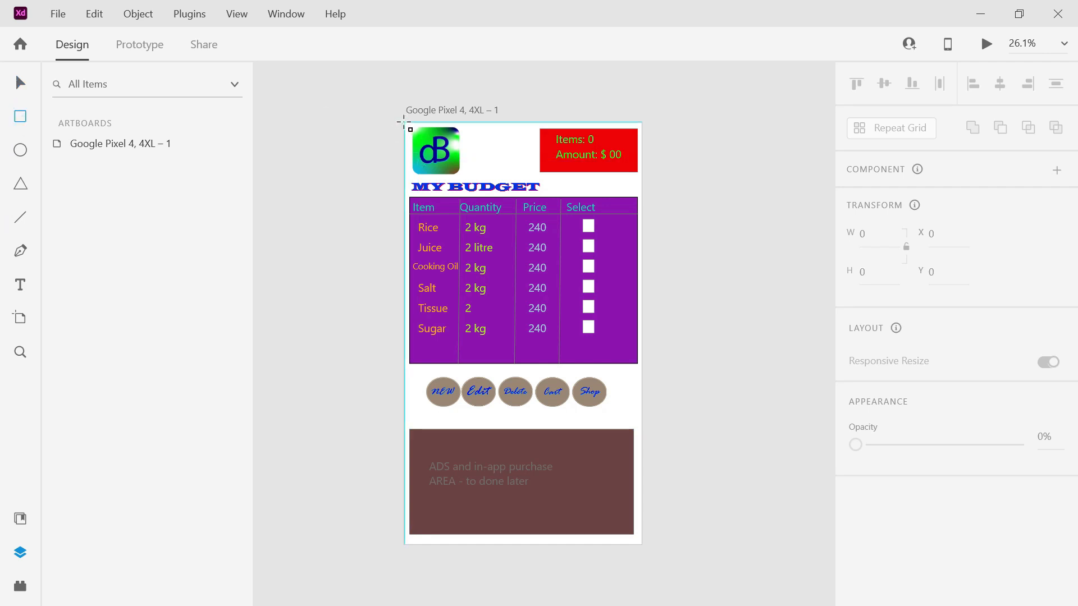
mouse_move(405, 122)
mouse_down()
mouse_move(450, 161)
mouse_move(558, 320)
mouse_move(645, 519)
mouse_move(642, 544)
mouse_up()
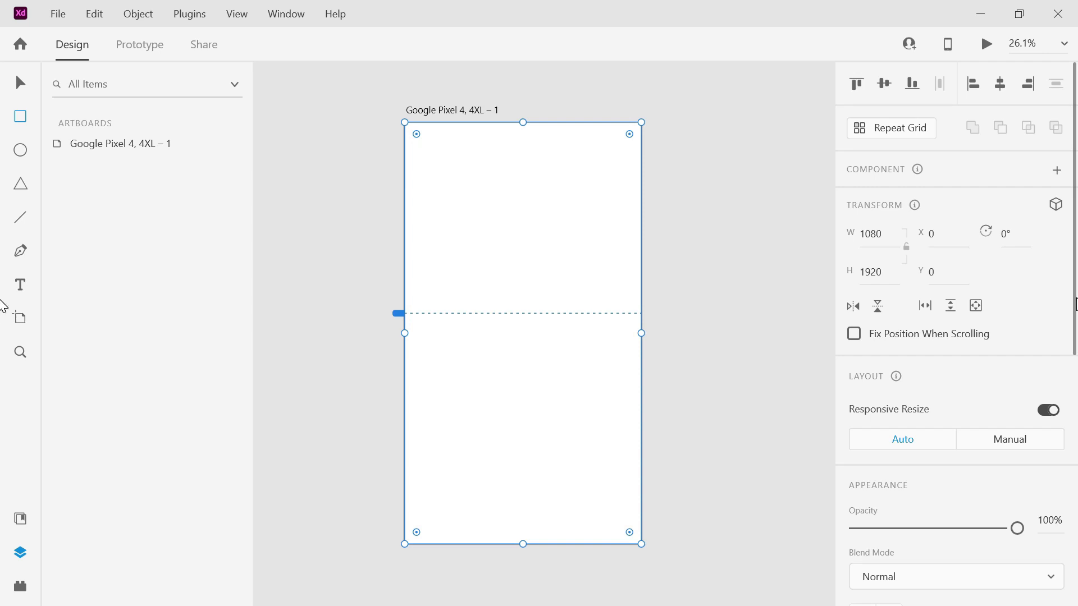
click(23, 80)
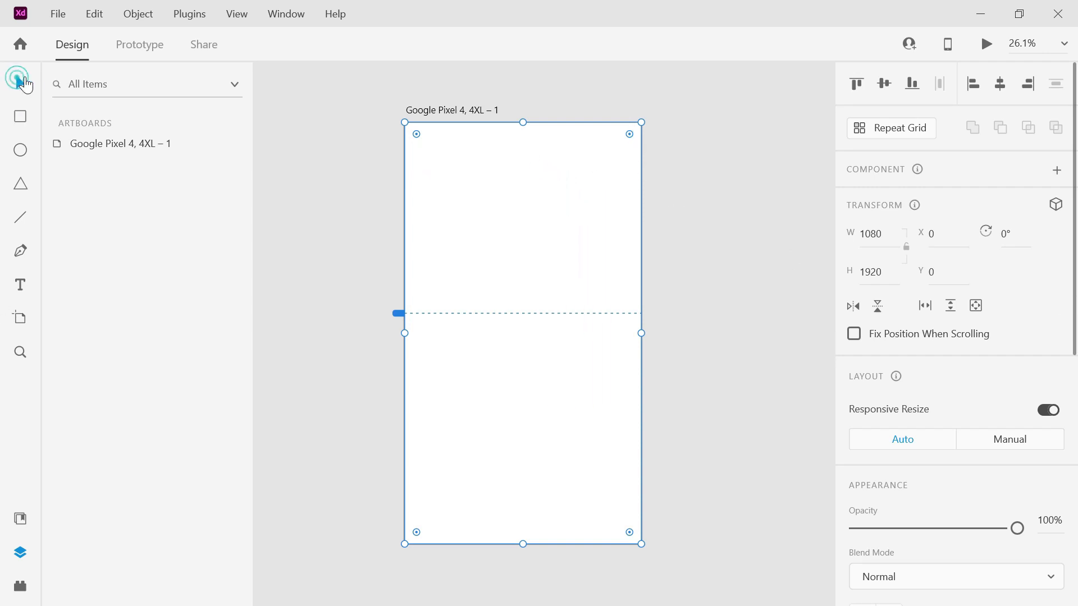
right_click(470, 164)
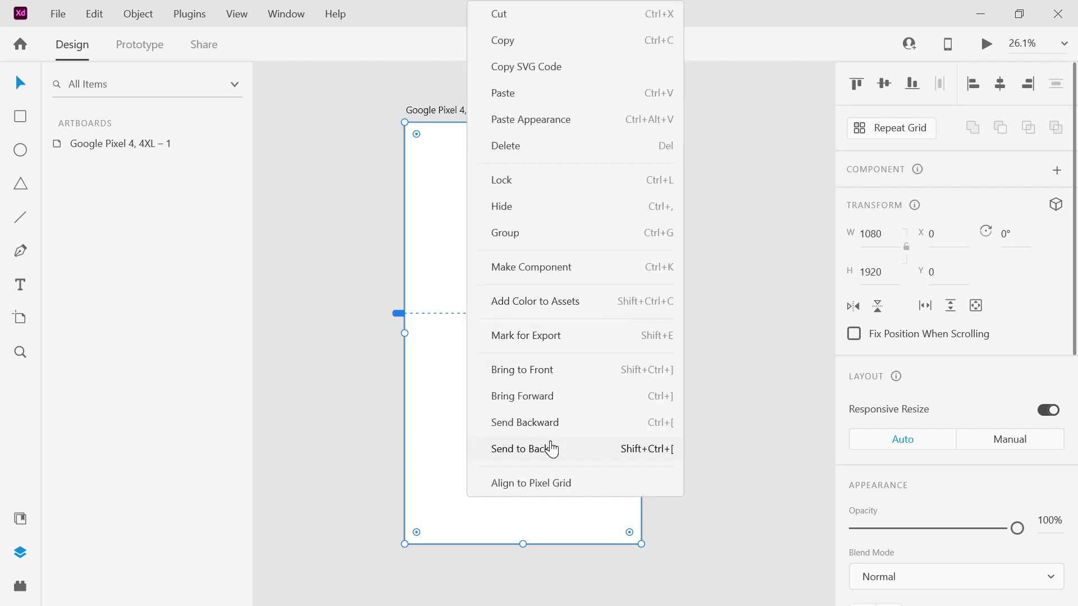
click(551, 449)
drag(1074, 340, 1074, 513)
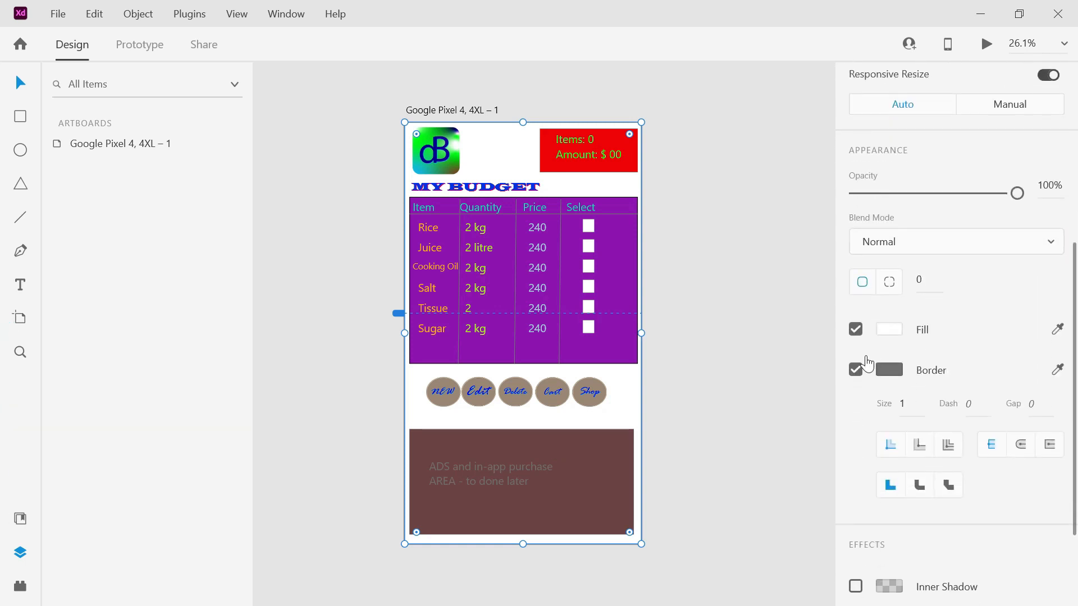
click(856, 372)
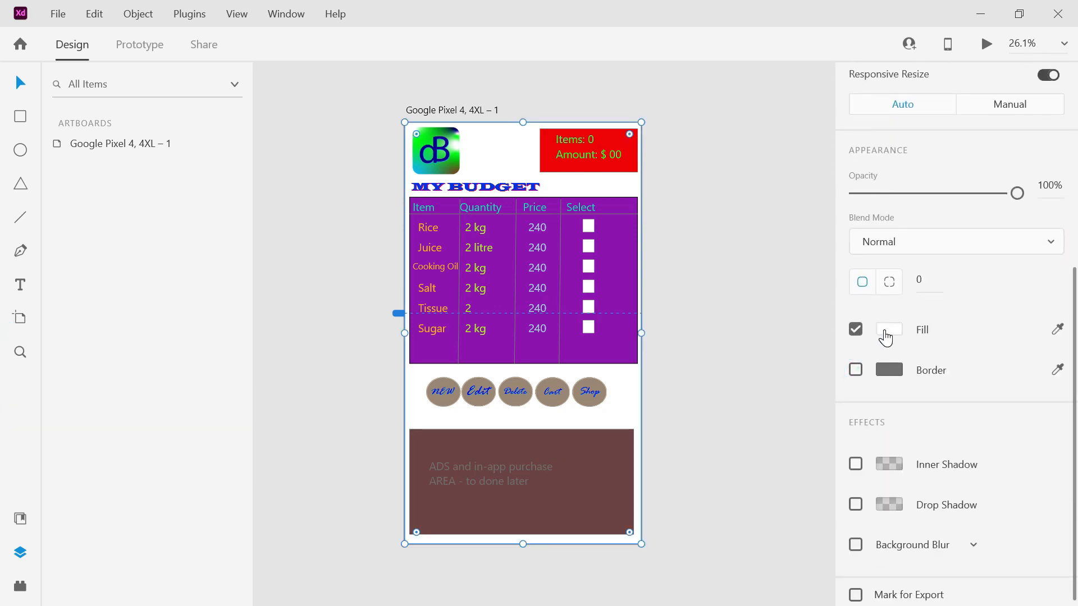
- Try the gradient fill types on the background rectangle and apply a linear gradient with start colour #C6E6C7
click(887, 331)
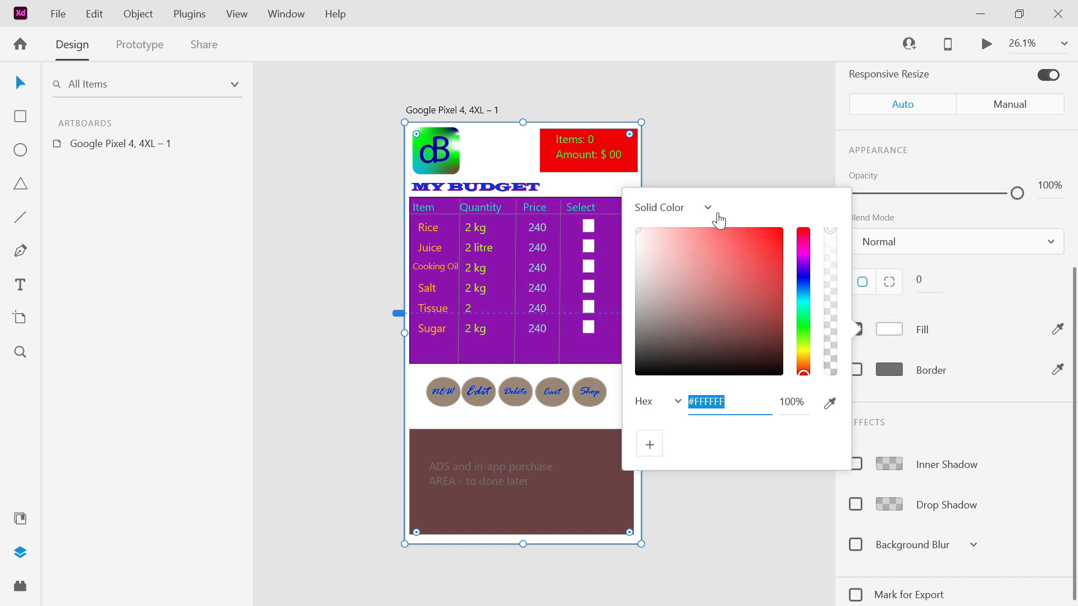
click(708, 209)
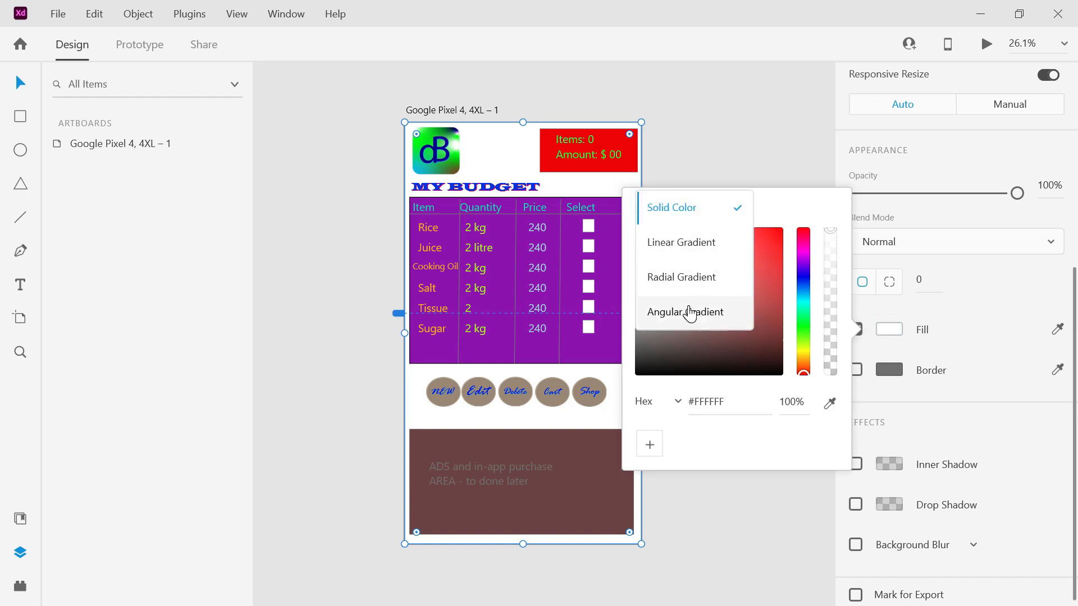
click(690, 278)
click(693, 209)
click(687, 229)
click(699, 206)
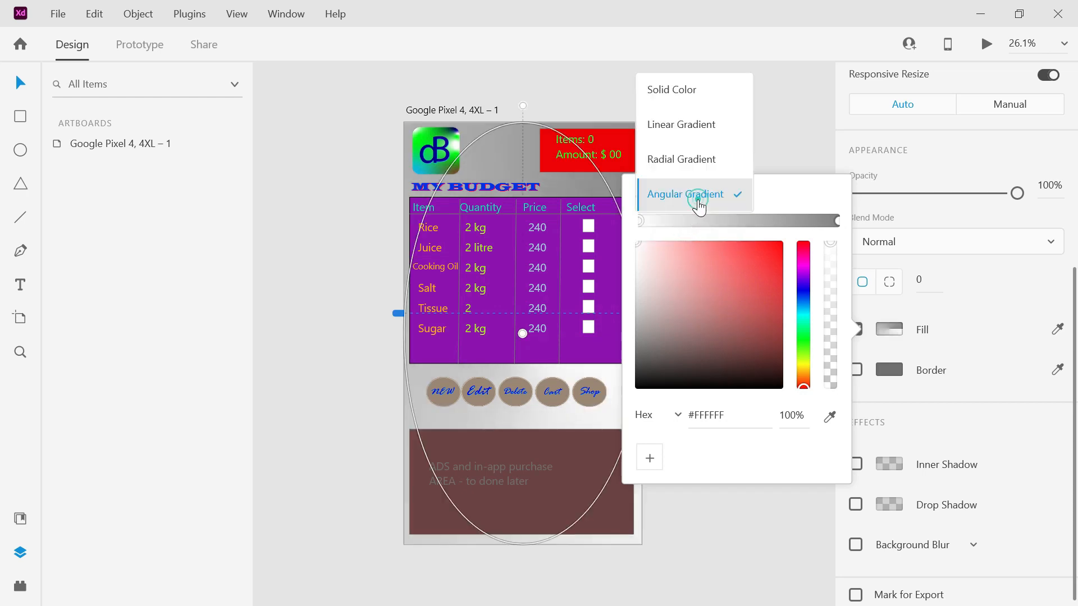
click(688, 125)
click(803, 339)
click(754, 320)
drag(754, 330, 657, 263)
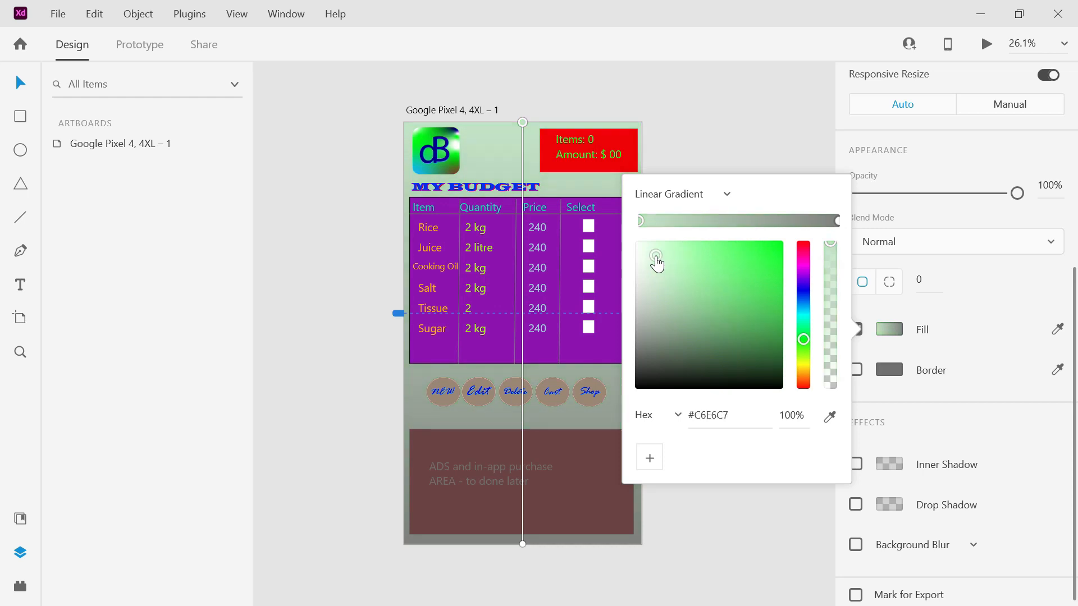
- Set the background gradient's end colour to #C58686 and change its type to Angular Gradient
click(837, 222)
drag(640, 326, 683, 283)
click(691, 206)
click(689, 266)
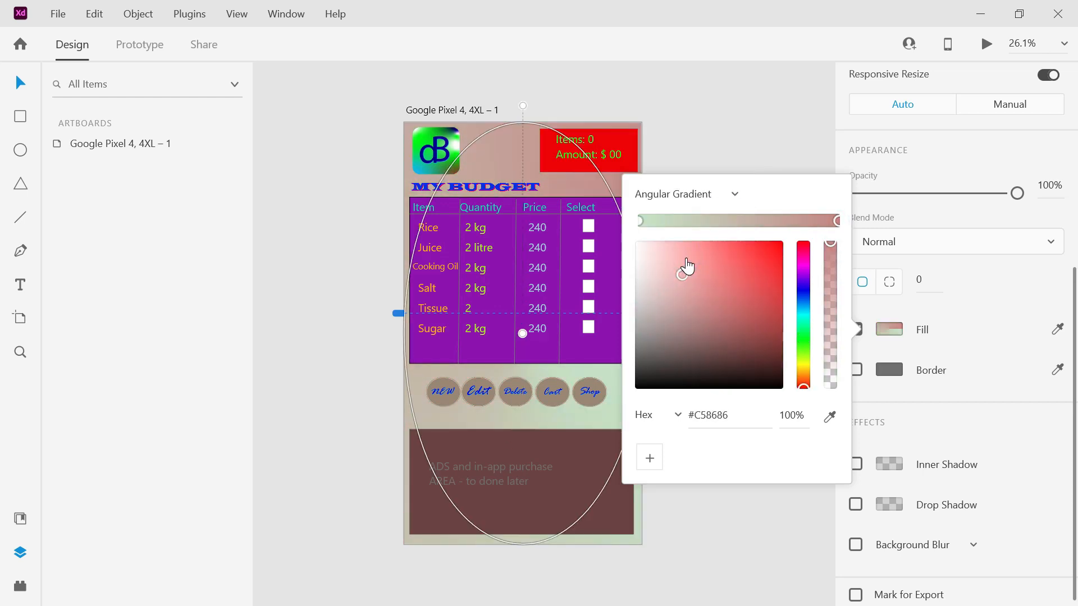
- Set the start colour of the background's angular gradient to bright green #24C206
click(640, 222)
drag(804, 344, 803, 396)
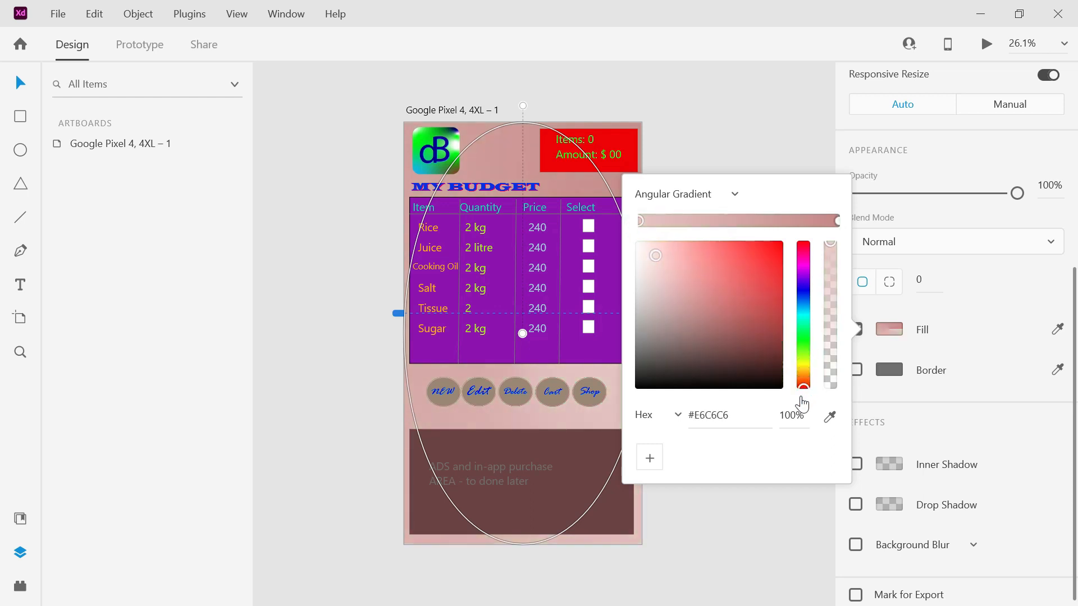
drag(671, 264, 760, 320)
drag(803, 356, 803, 344)
drag(762, 322, 780, 277)
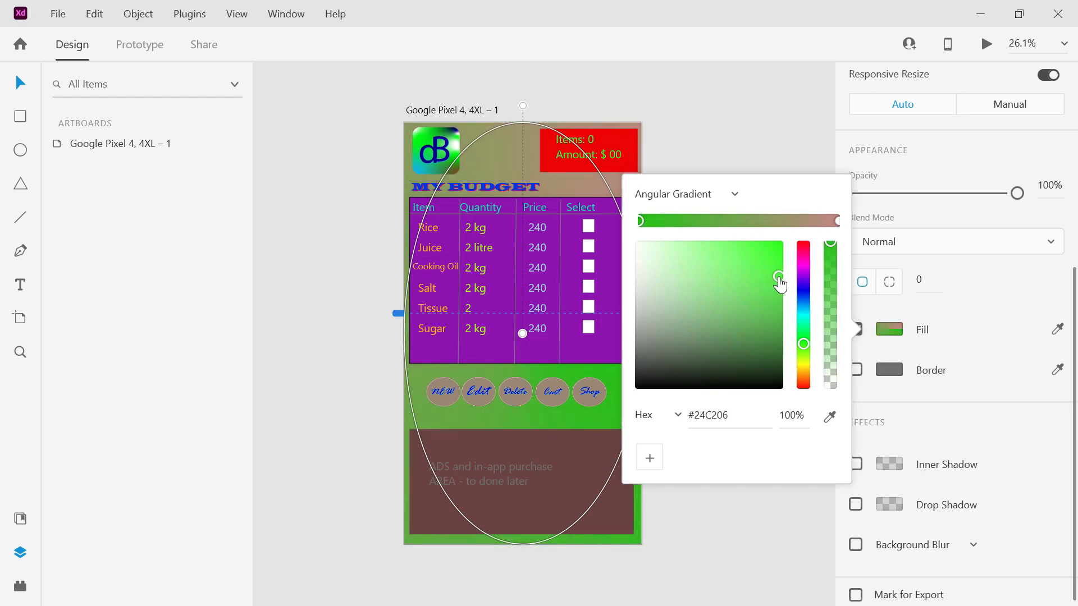
click(837, 221)
click(807, 120)
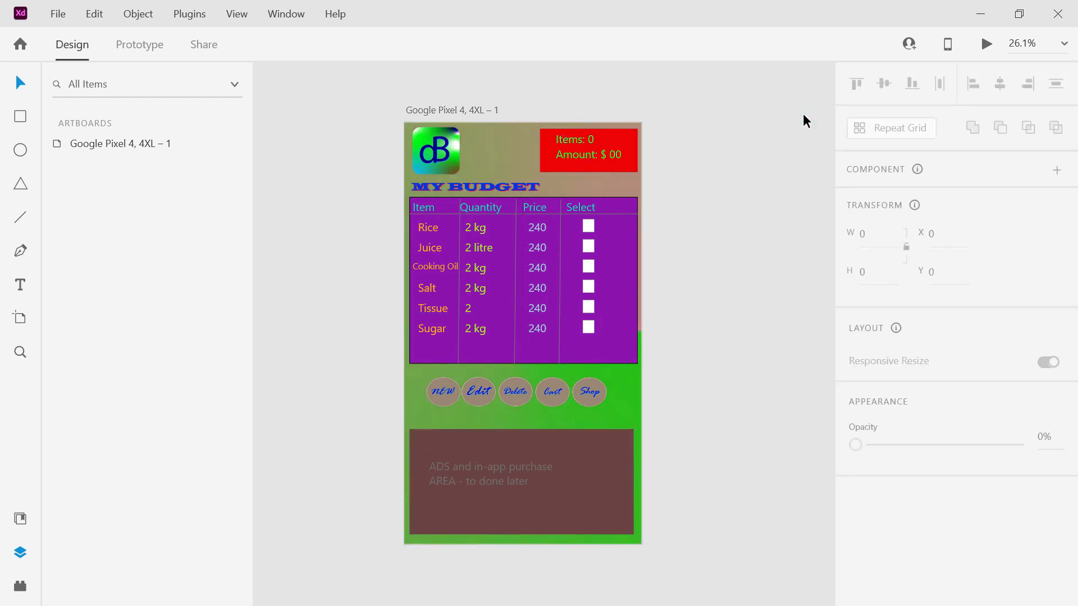
- Change the background rectangle's fill from an angular to a linear gradient
click(632, 401)
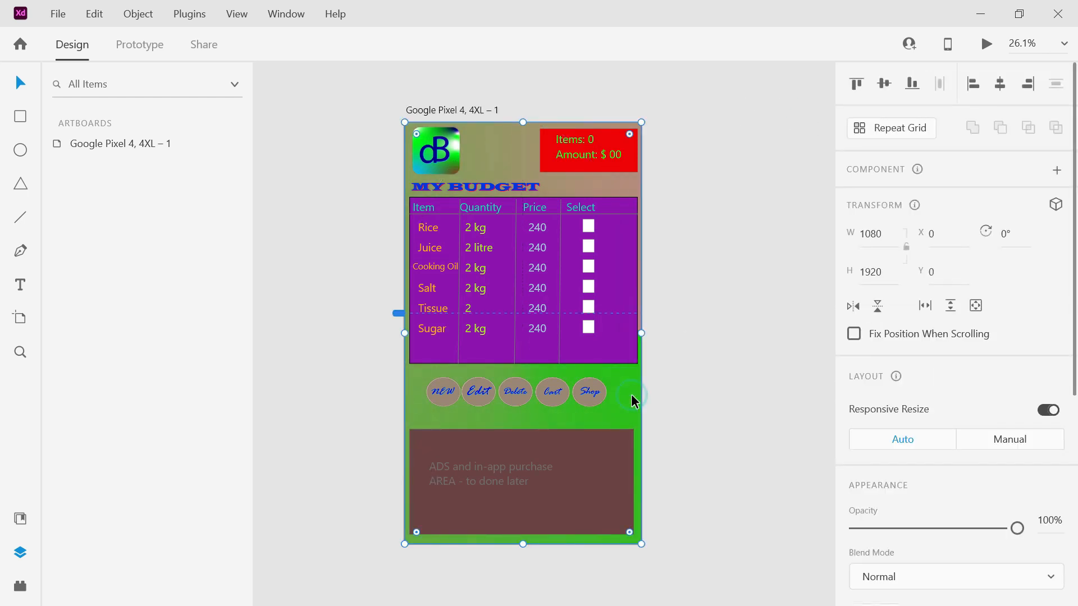
scroll(943, 502, down, 5)
click(896, 429)
click(698, 287)
click(688, 220)
click(640, 312)
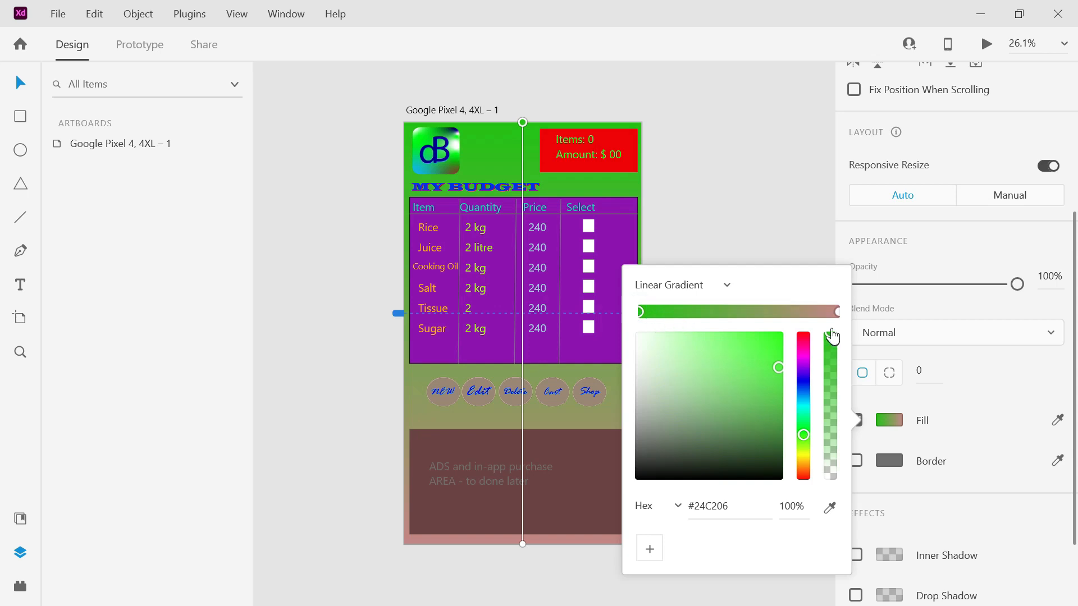
- Copy the gradient's end colour #C58686 and apply it to the start stop of the background fill
click(838, 312)
click(730, 508)
key(ctrl+c)
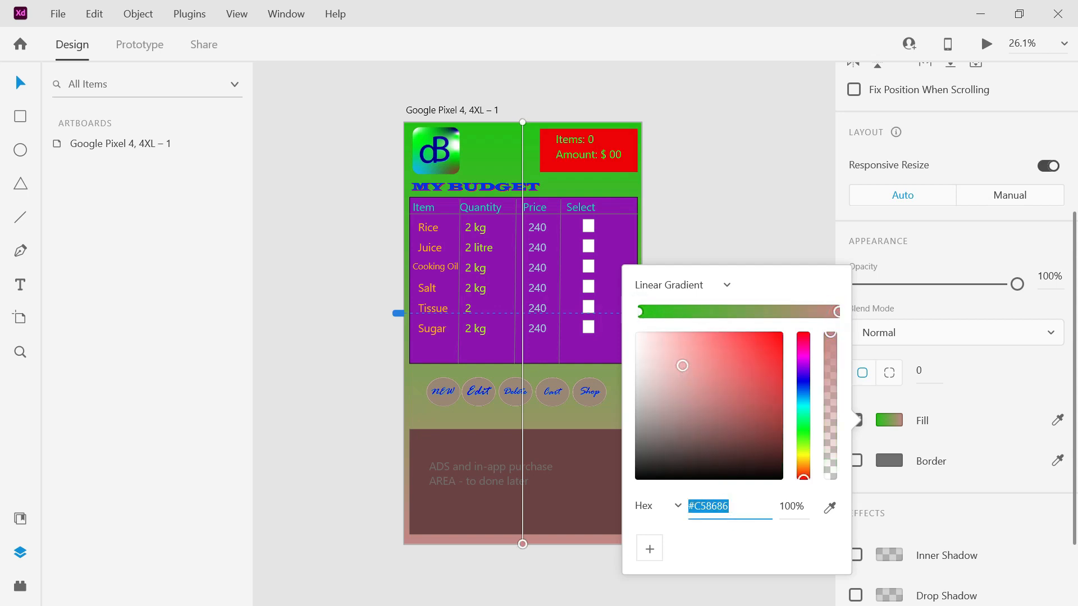
click(639, 312)
key(ctrl+v)
key(Return)
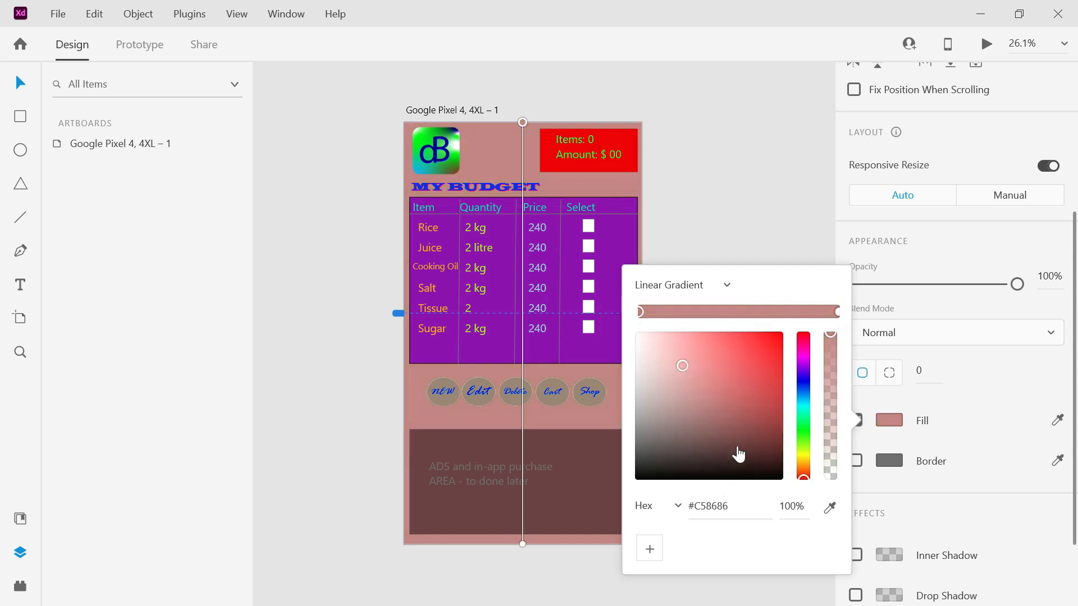
- Set the background gradient's end colour to green #1BCB07 and add a light blue stop near the middle
click(837, 313)
click(802, 433)
drag(683, 365, 768, 365)
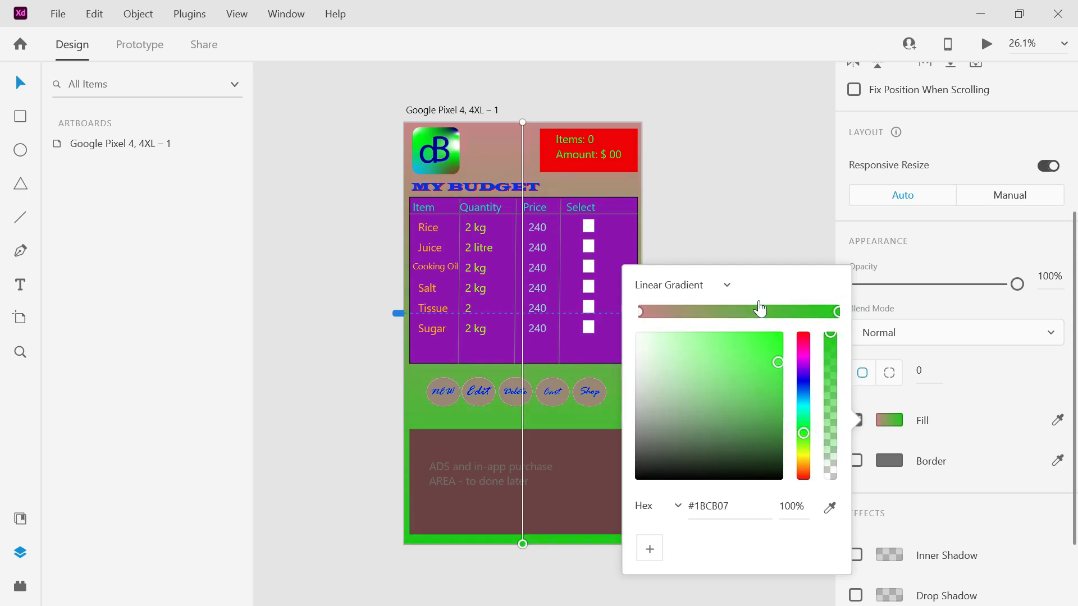
click(740, 312)
drag(802, 408, 803, 400)
drag(722, 383, 710, 356)
click(692, 176)
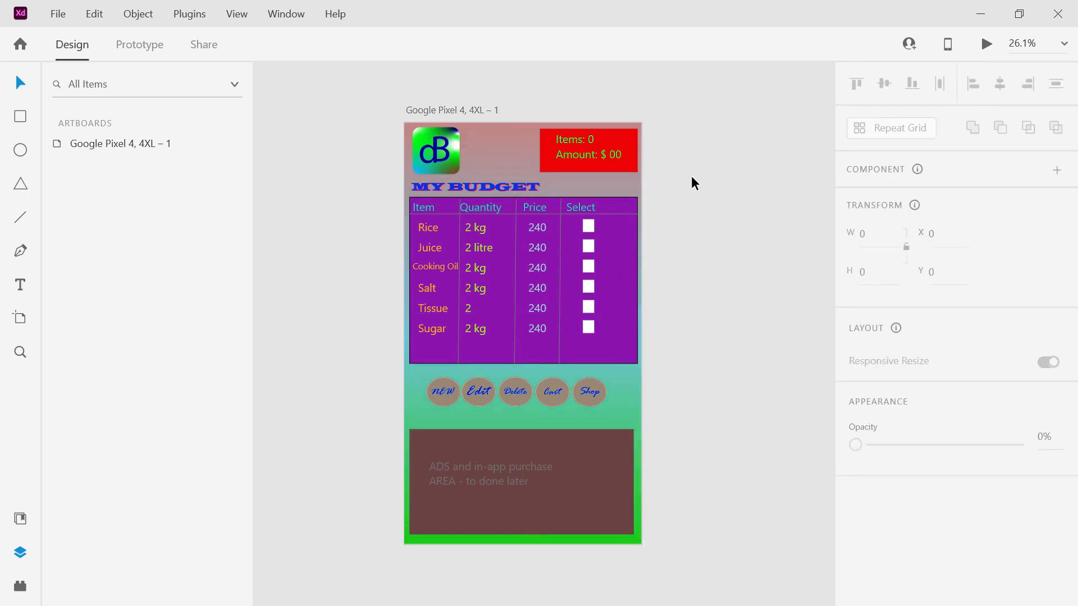
- Round the corners of the purple table rectangle, trying a radius of 20 and settling on 50
click(636, 205)
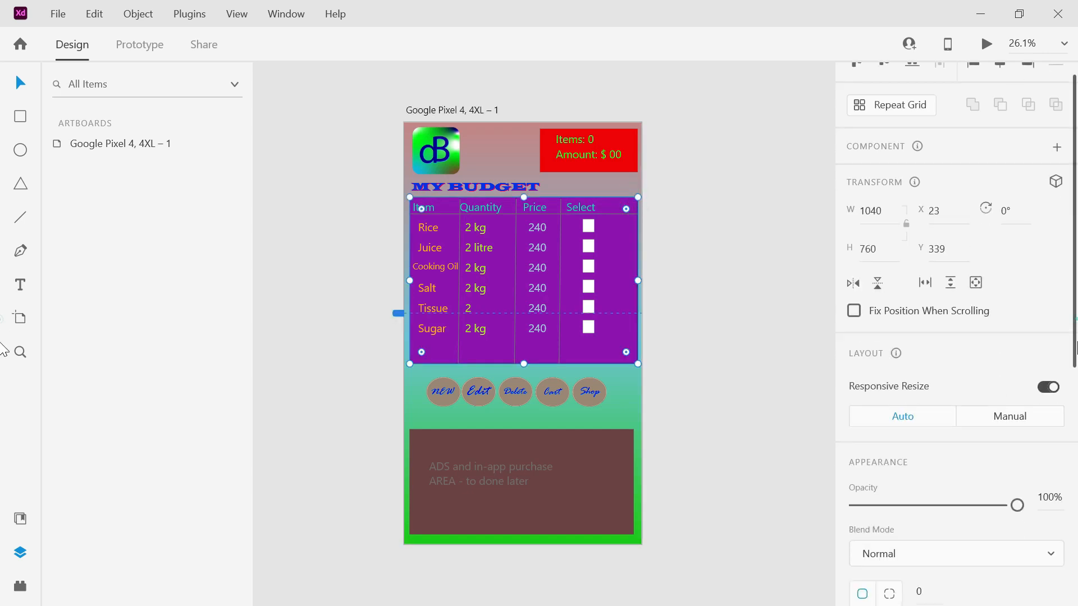
drag(1075, 342, 1076, 495)
click(927, 303)
text(20)
key(Return)
click(931, 302)
text(50)
key(Return)
click(758, 232)
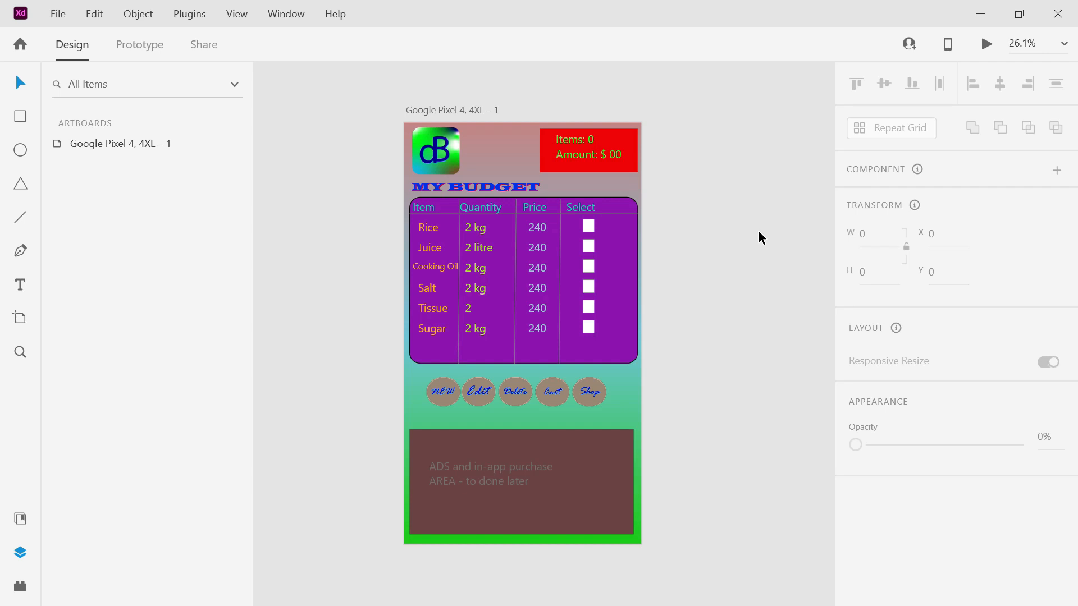
- Group the artboard's shop, cart, delete, edit-btn and new-btn layers and name the group "buttons"
click(58, 149)
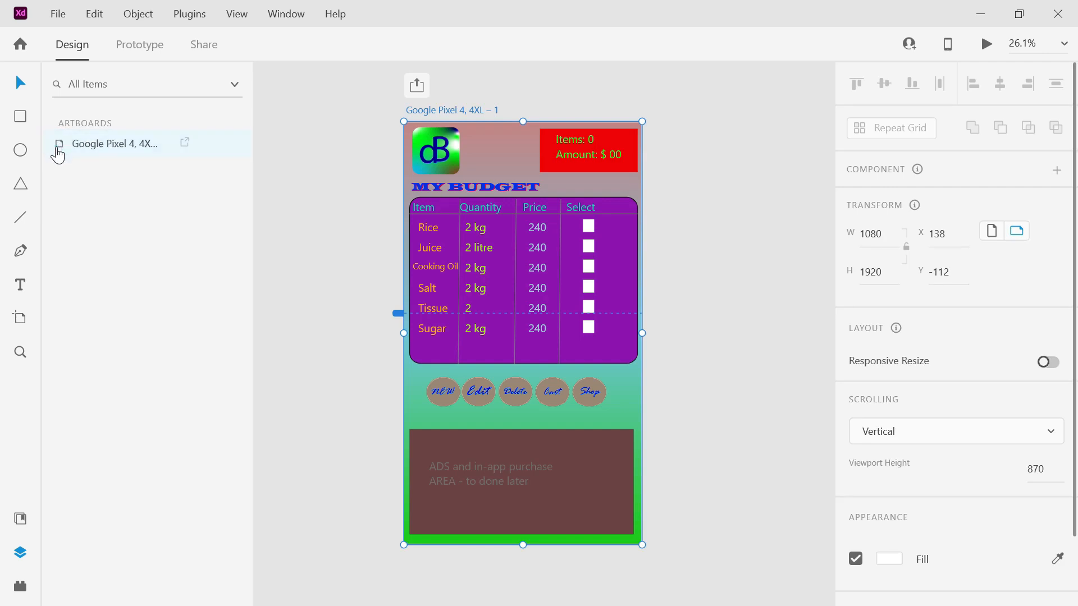
double_click(58, 148)
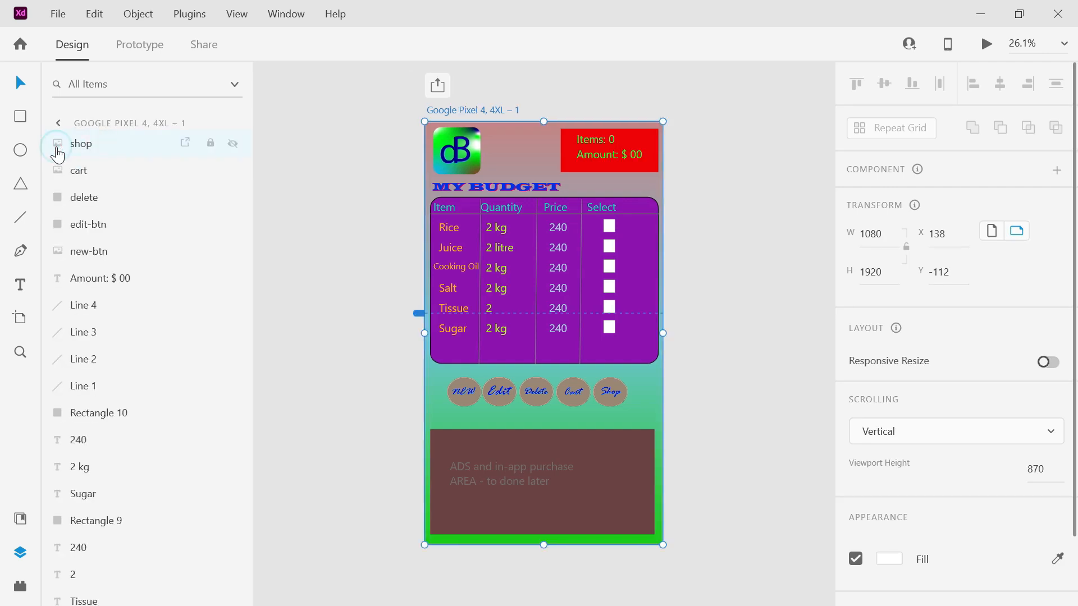
click(92, 154)
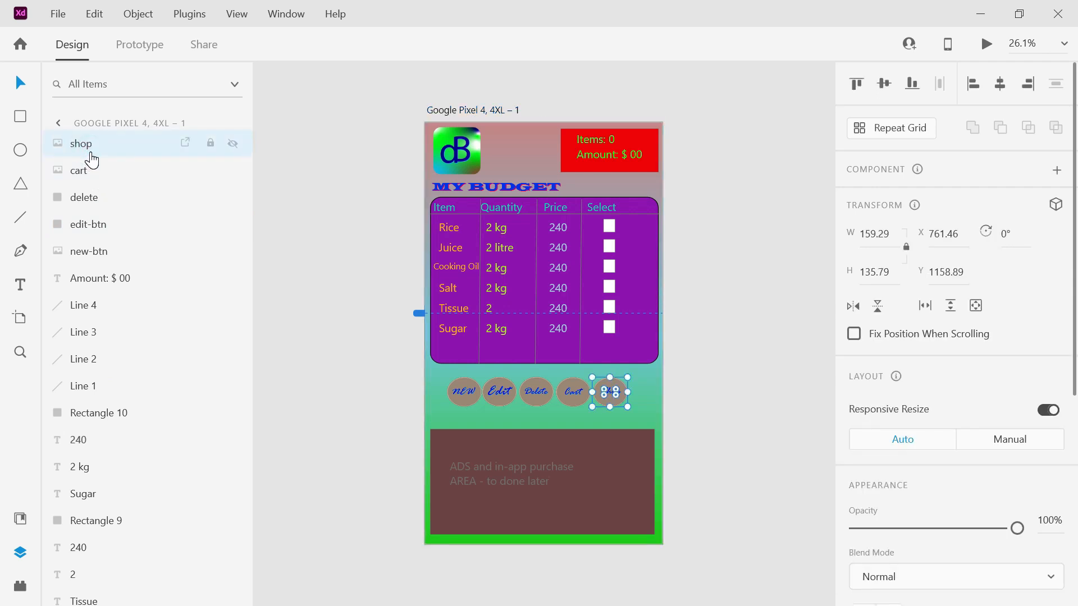
shift+click(88, 170)
shift+click(85, 198)
shift+click(90, 227)
shift+click(87, 251)
click(132, 16)
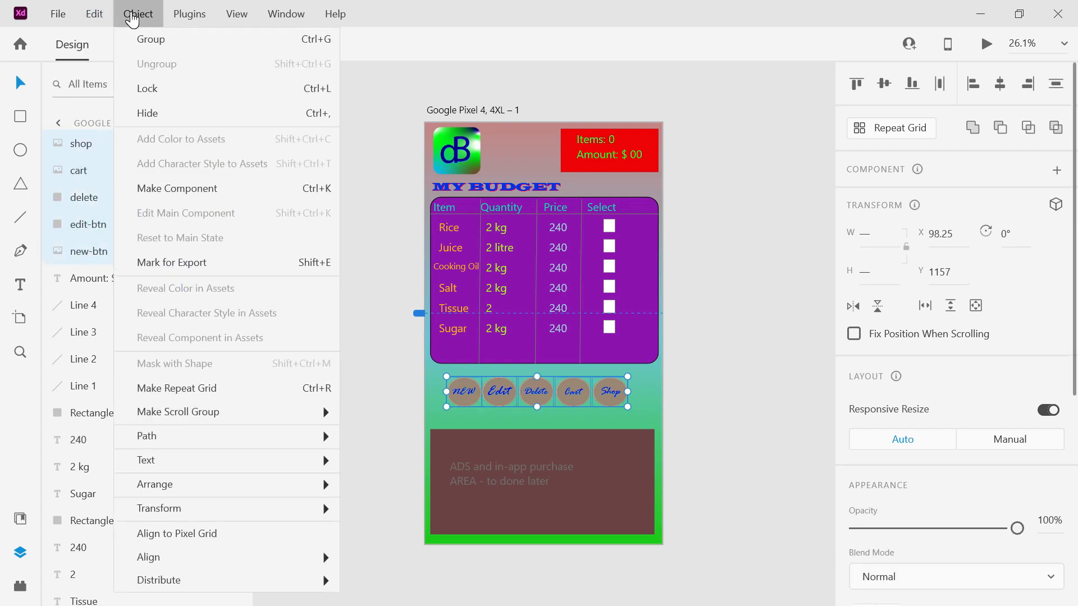
click(133, 39)
double_click(112, 148)
text(buttons)
key(Return)
- Group the layers Line 1 to Line 4 together with Rectangle 10
click(81, 199)
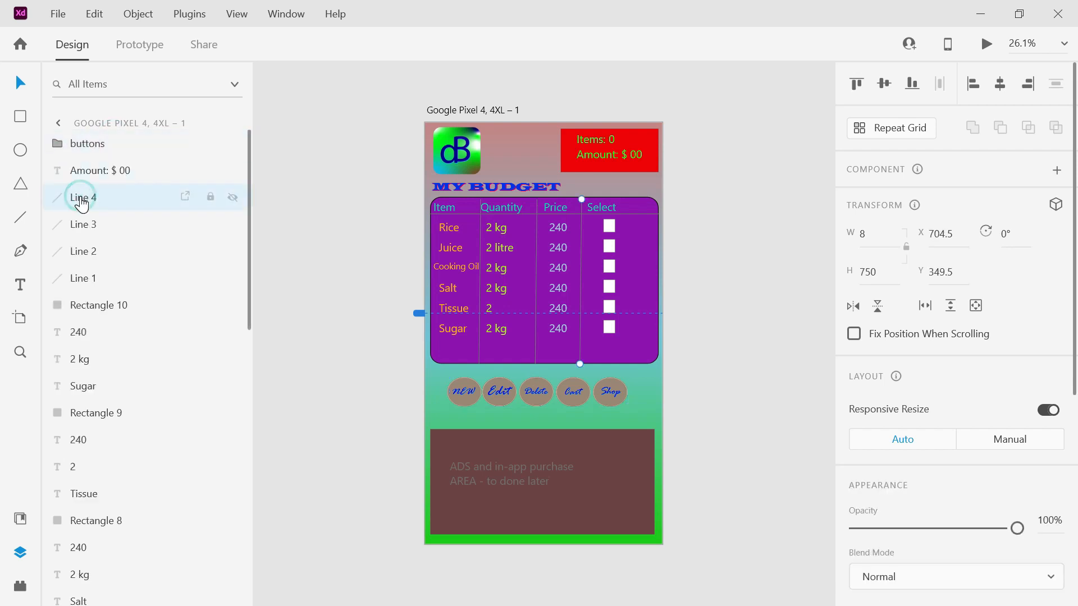
shift+click(83, 224)
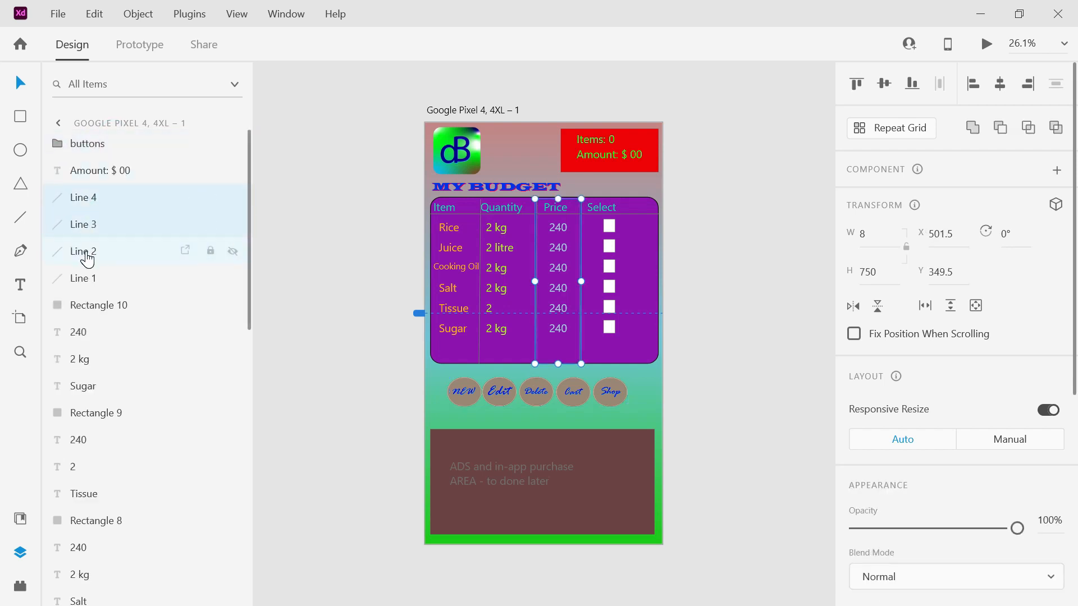
shift+click(83, 251)
shift+click(83, 279)
shift+click(90, 313)
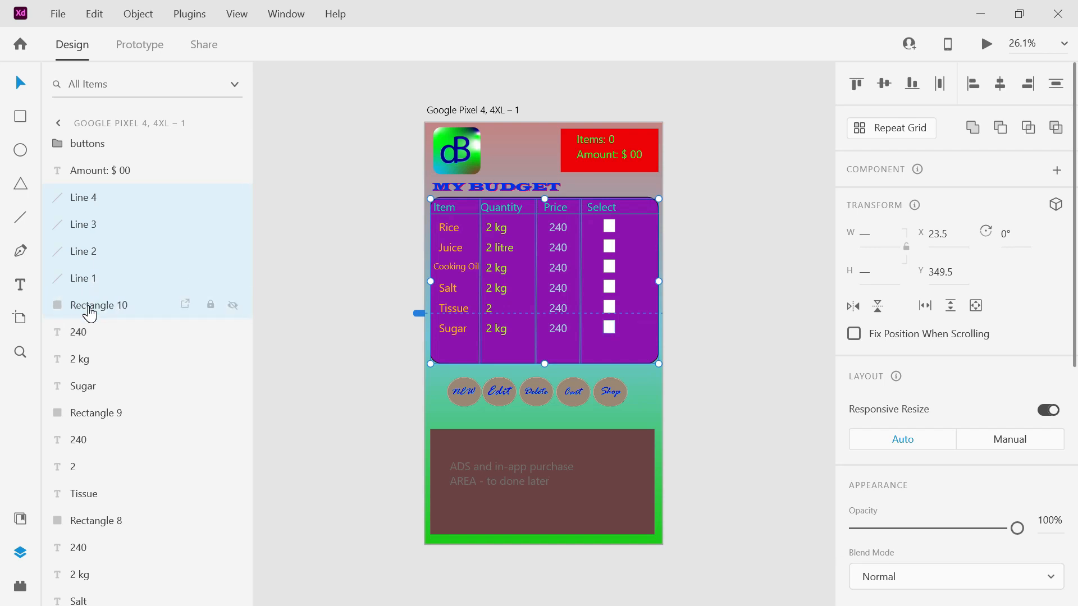
key(ctrl+g)
- Hide the new group of lines and Rectangle 10 to check what it contains, and show it again
click(232, 198)
click(295, 190)
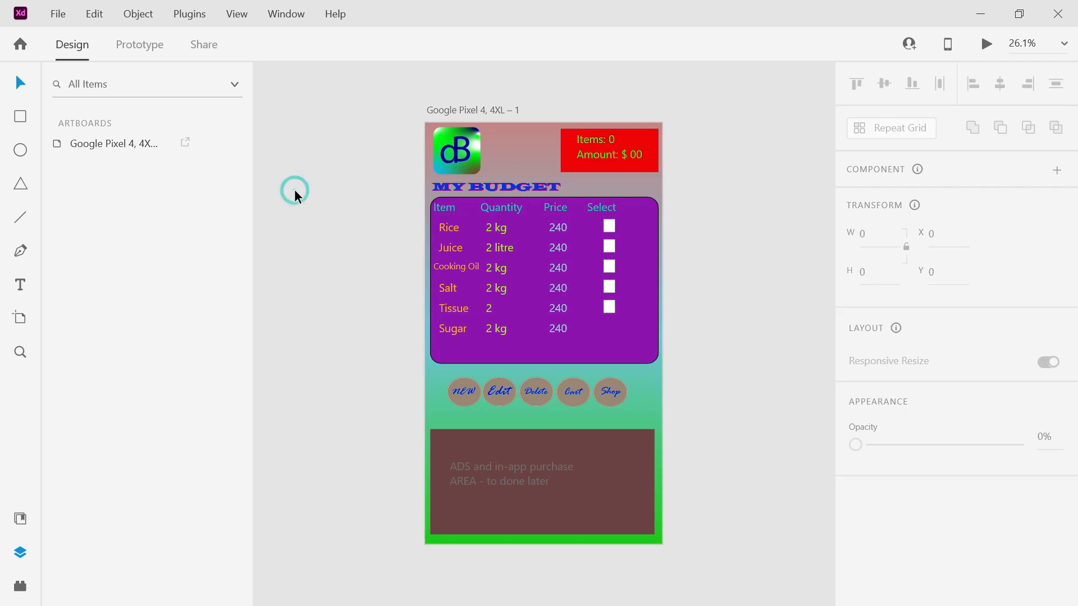
click(60, 151)
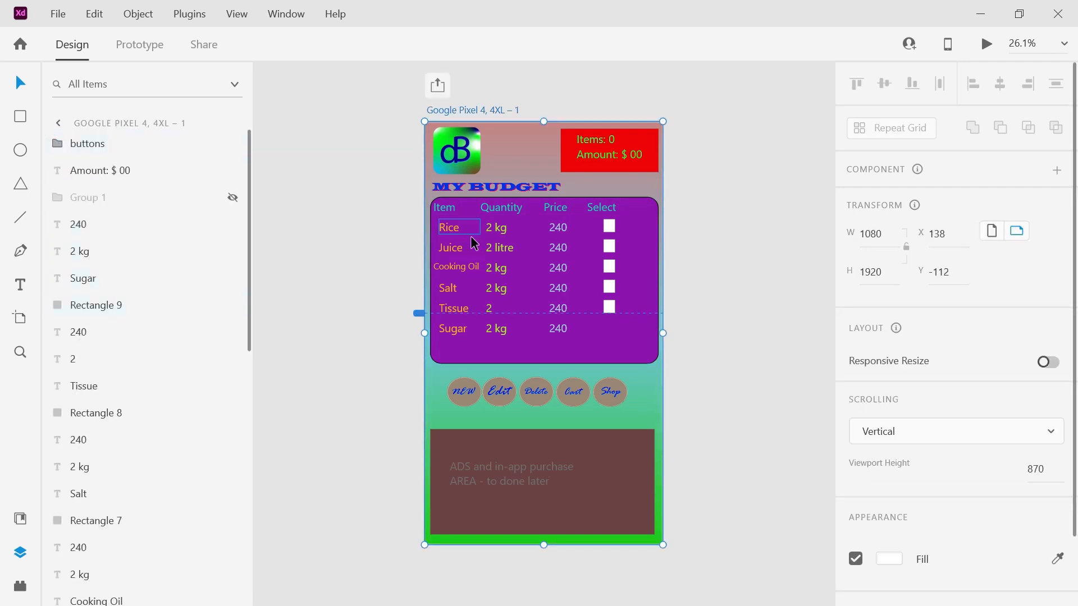
click(232, 199)
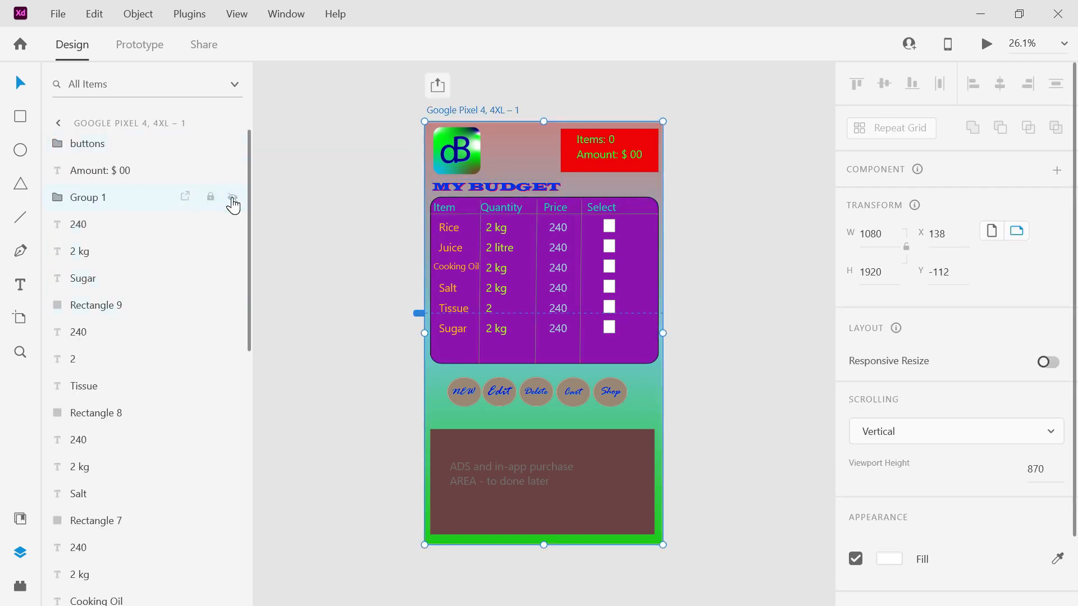
- Group all the table row layers, from the Sugar row's 240 price down to Rice, including the checkbox rectangles between them
click(128, 313)
click(233, 305)
click(233, 305)
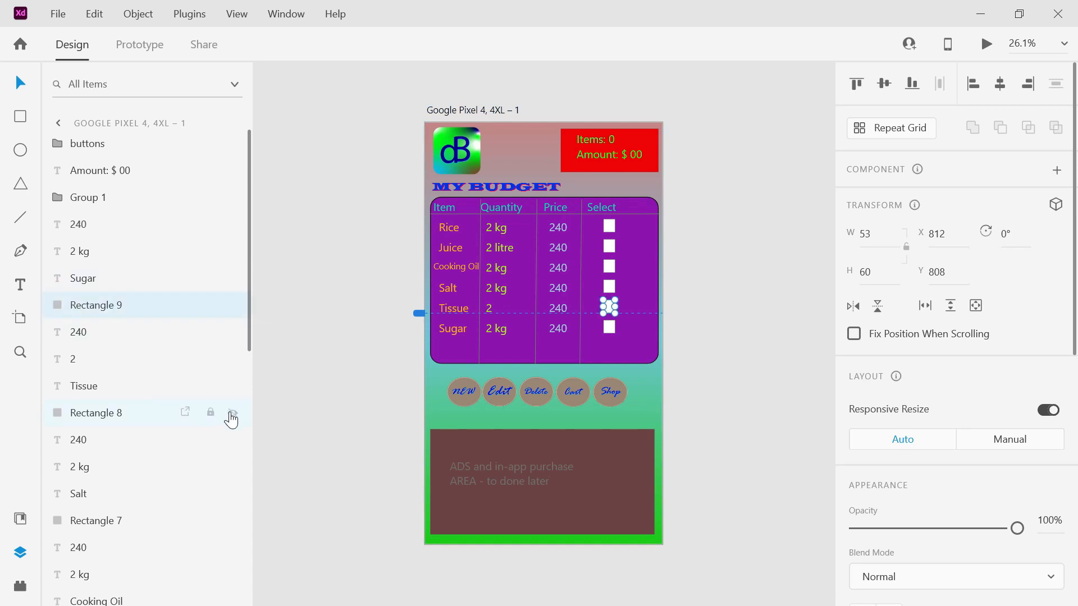
click(120, 230)
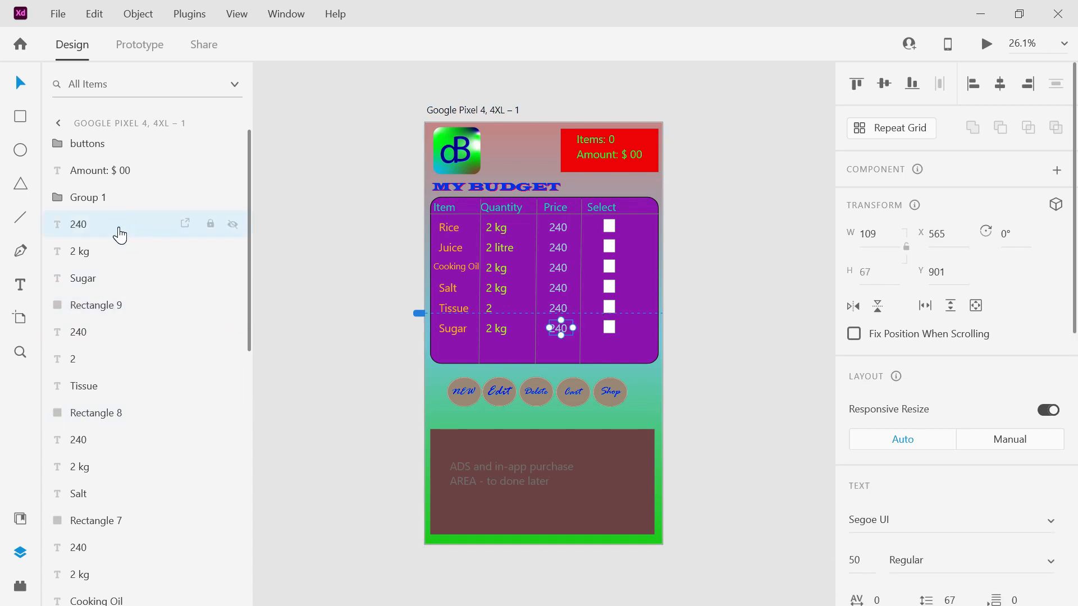
click(119, 310)
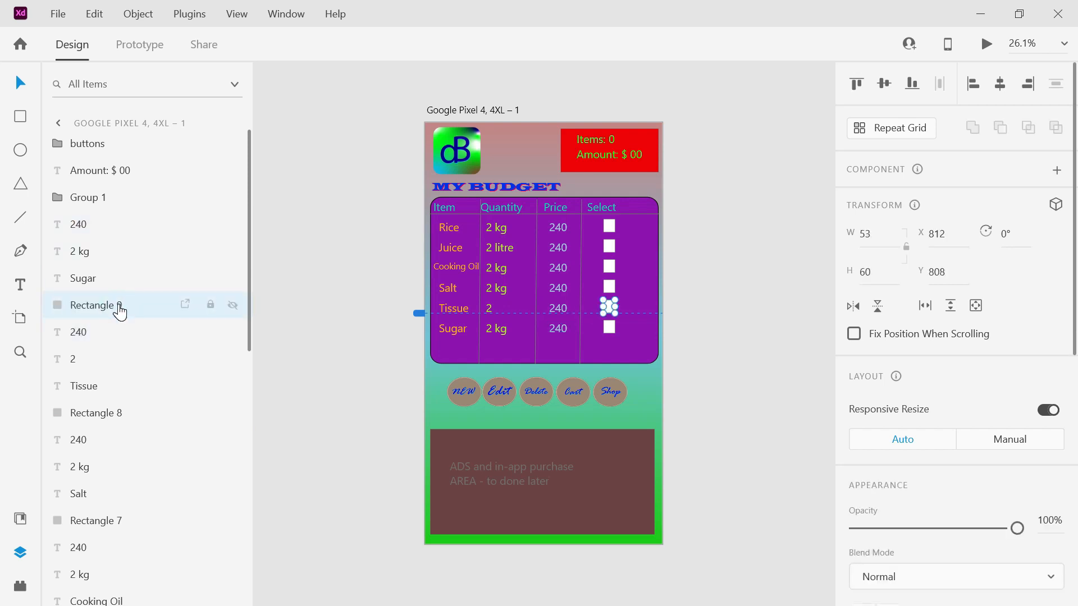
click(109, 291)
click(105, 253)
click(101, 231)
drag(249, 250, 273, 463)
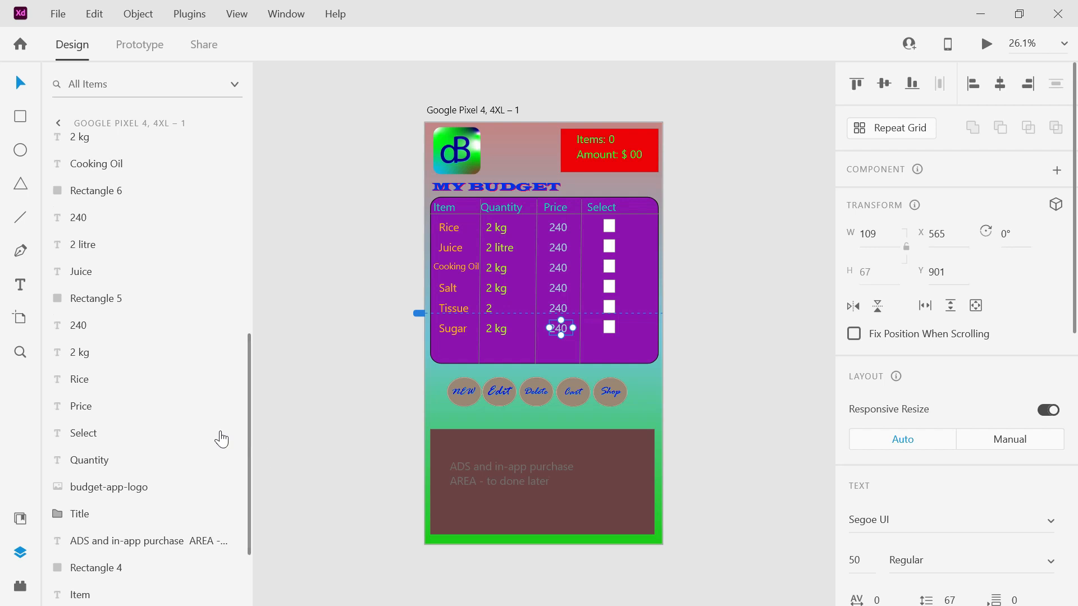
shift+click(117, 388)
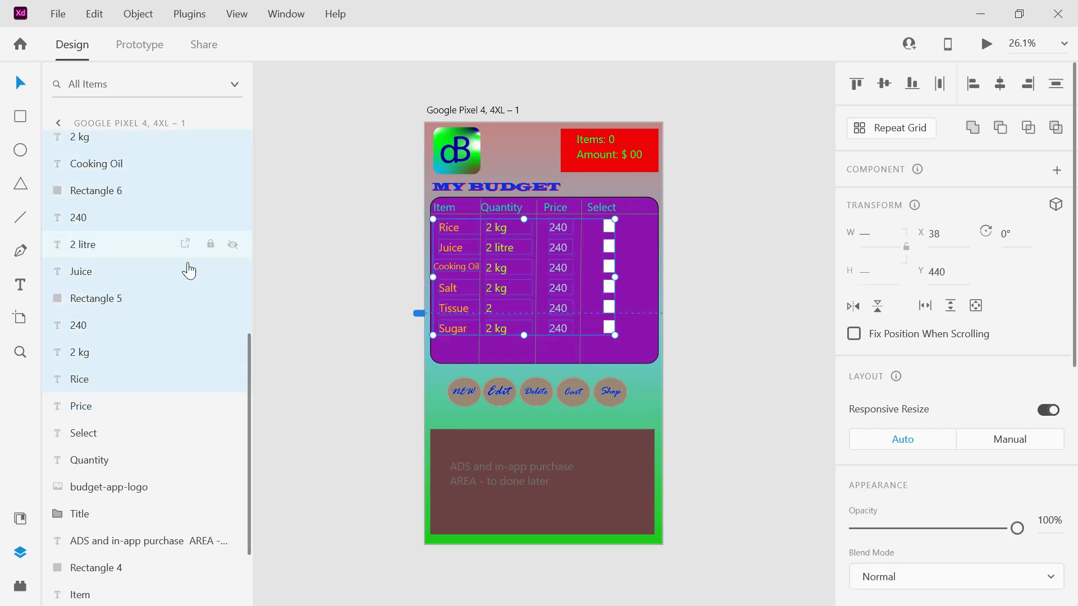
key(ctrl+g)
- Hide the new group of table rows to check which row elements it leaves out
click(232, 224)
click(232, 225)
click(233, 225)
- Move the leftover checkbox Rectangle 10 out of Group 1 into Group 2 with the other table row items
click(610, 329)
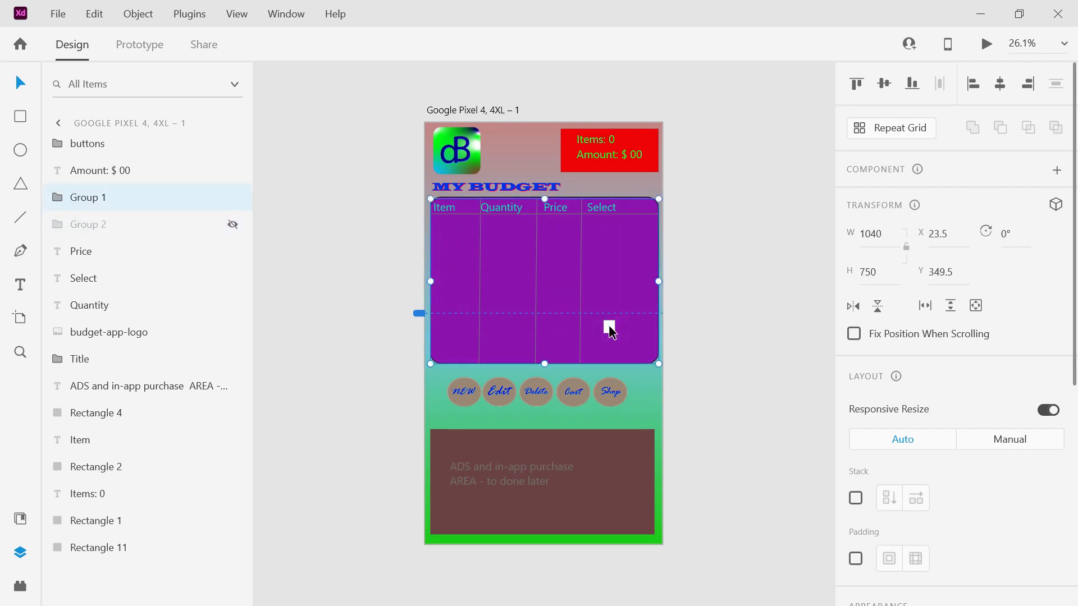
click(58, 200)
click(231, 331)
click(232, 332)
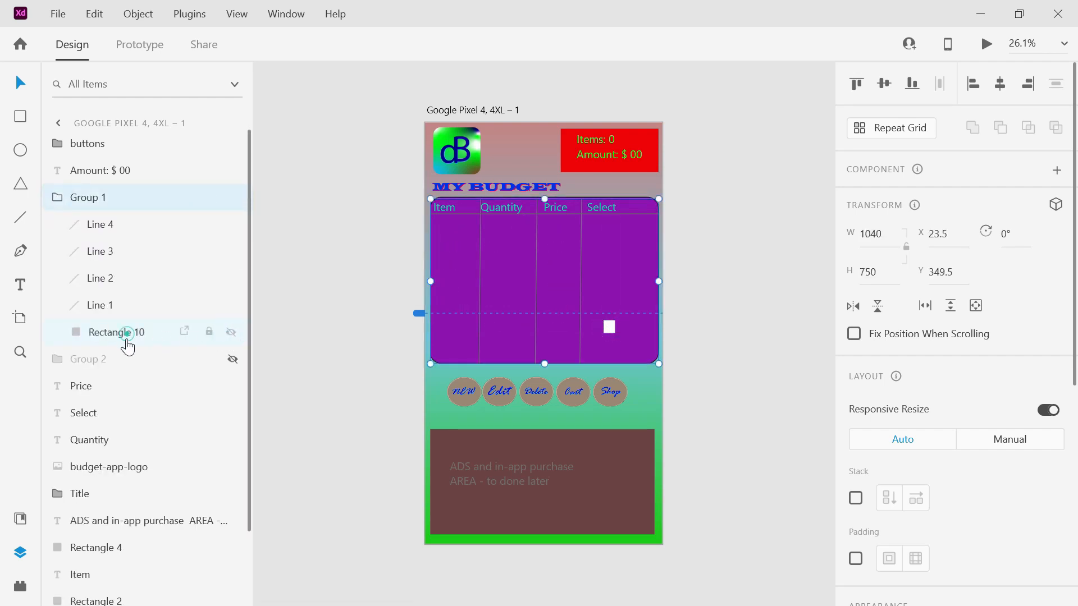
drag(124, 335, 104, 352)
click(57, 331)
click(58, 332)
click(58, 332)
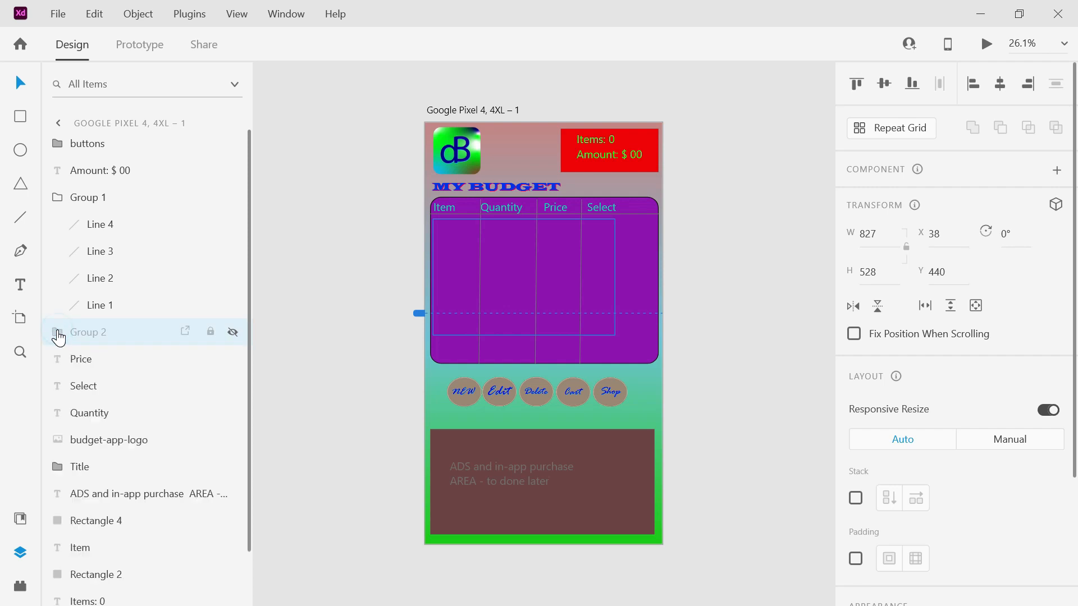
- Hide Group 1 with the table lines and select the purple table rectangle on the artboard
click(233, 199)
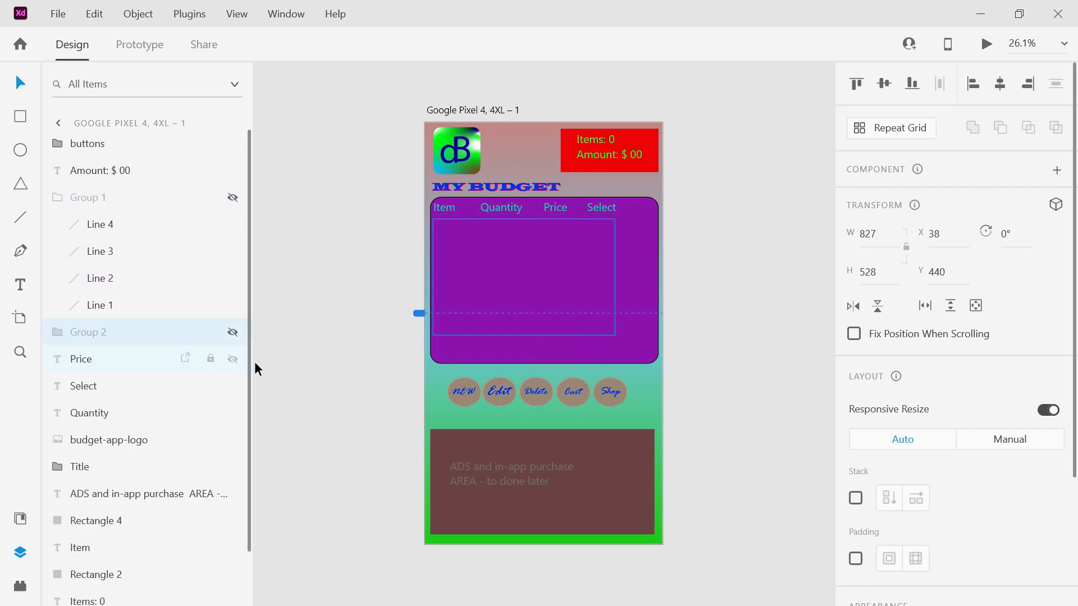
click(406, 330)
click(436, 322)
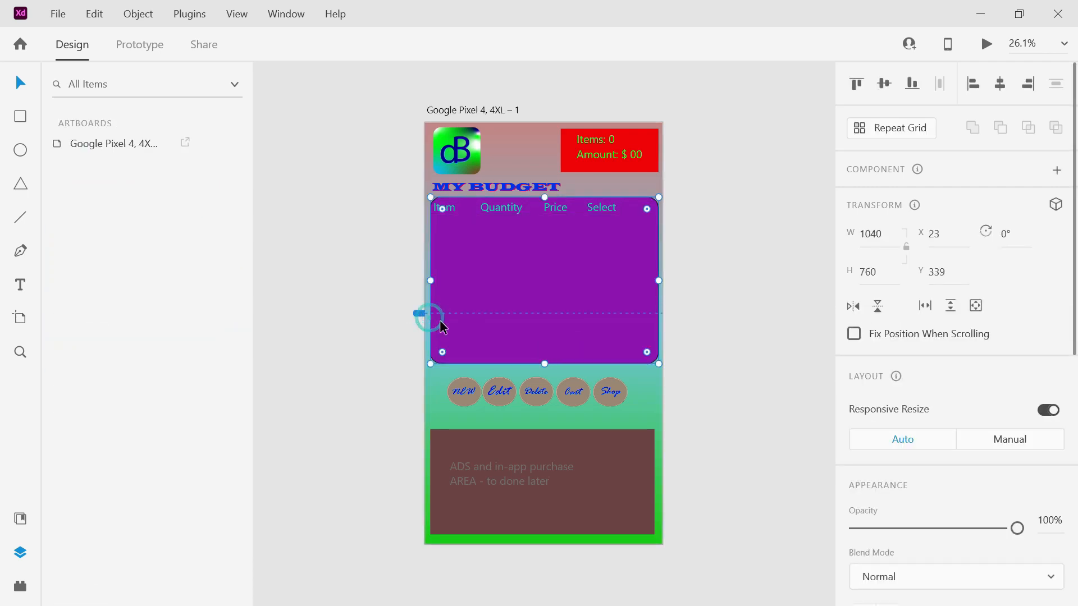
- Move the column headings Price, Select, Quantity and Item into Group 1 with the table lines
click(54, 144)
double_click(56, 147)
click(56, 147)
click(57, 199)
drag(86, 264, 84, 207)
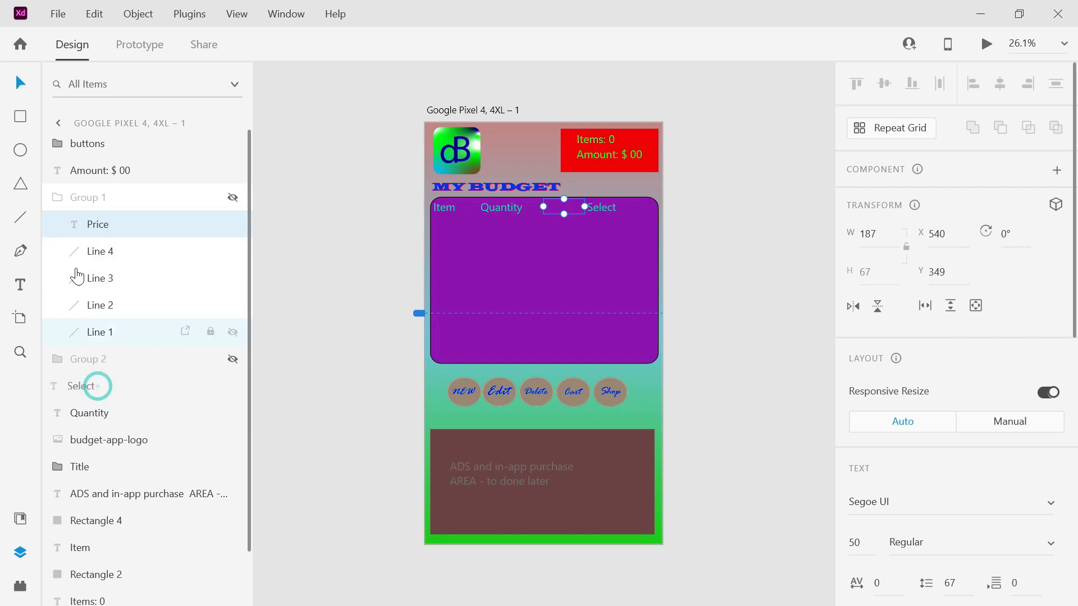
drag(78, 277, 85, 207)
drag(89, 413, 95, 218)
mouse_move(86, 470)
mouse_down()
mouse_move(92, 221)
mouse_move(89, 409)
mouse_move(106, 465)
mouse_up()
drag(99, 556, 107, 277)
- Hide the Title group and the budget-app-logo layer
click(170, 504)
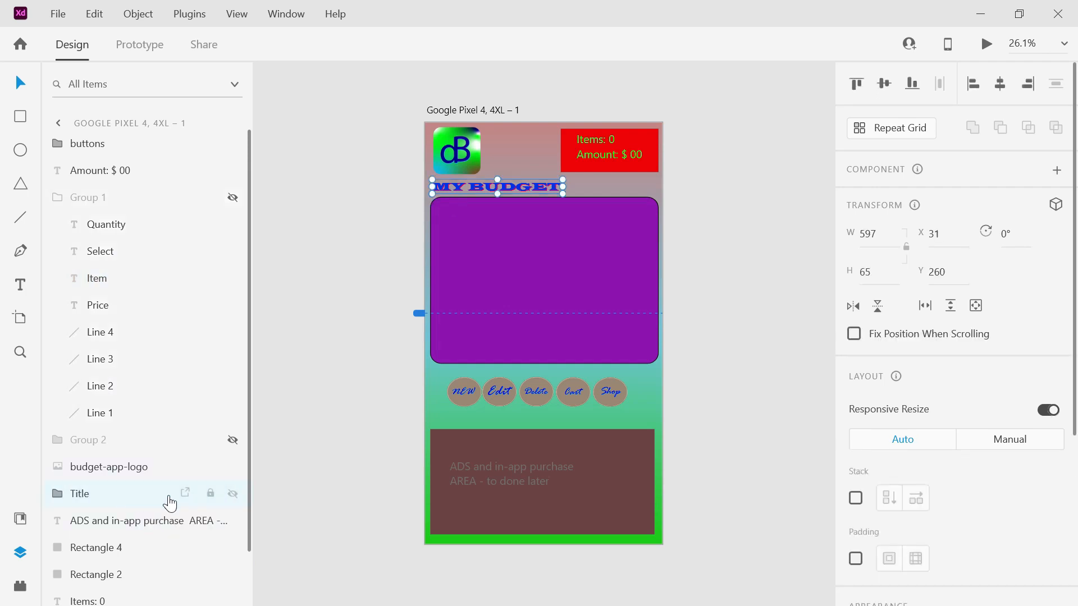
click(233, 494)
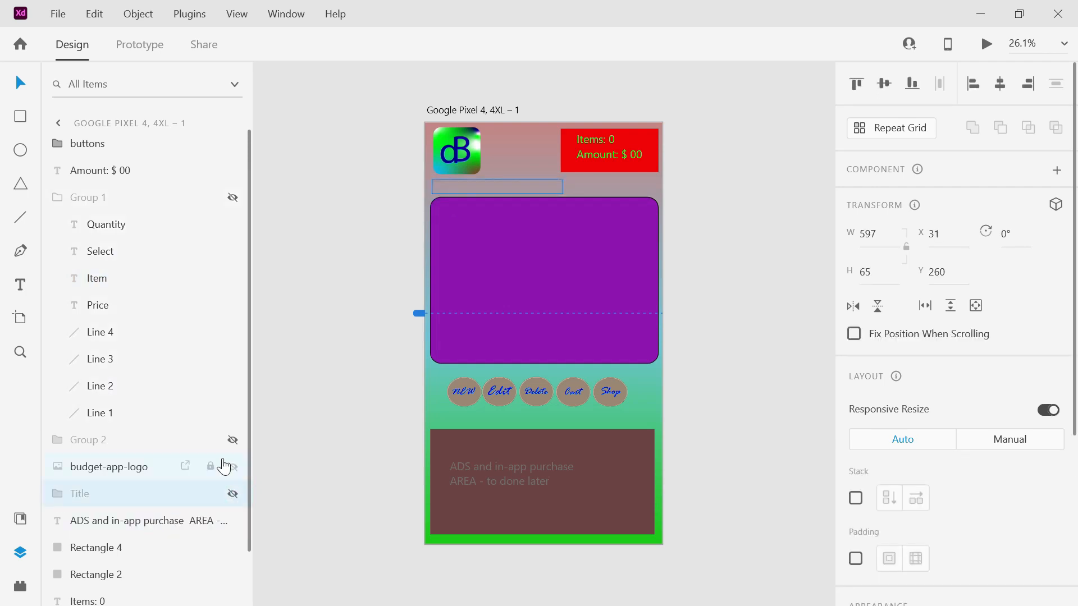
click(232, 467)
- Move the purple table's Rectangle 2 into Group 1, make the group visible again and collapse it
scroll(248, 433, down, 2)
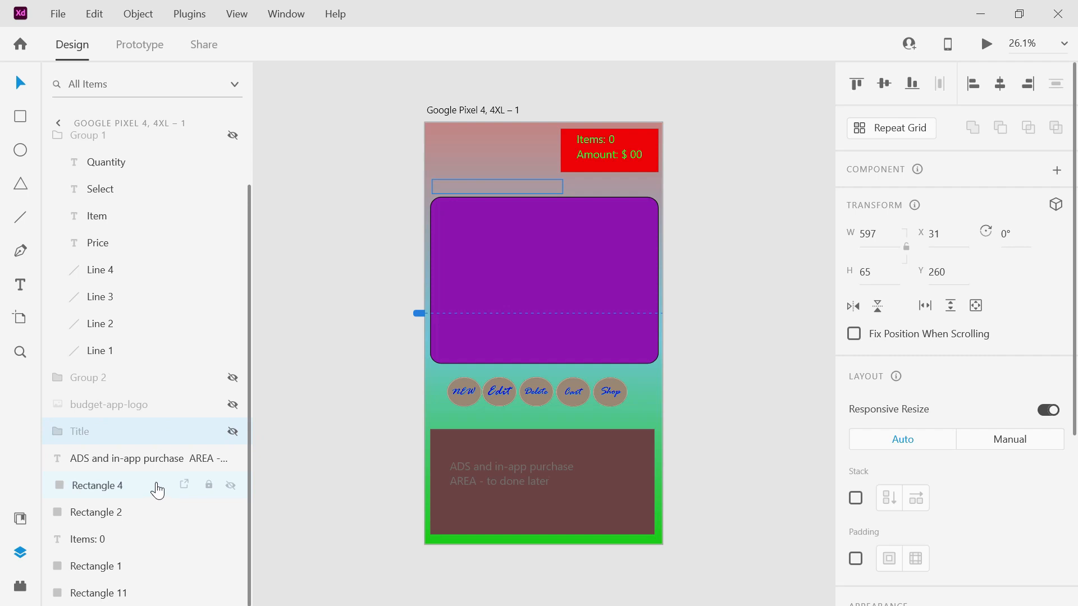
click(156, 485)
click(136, 514)
drag(103, 520, 110, 449)
click(233, 198)
click(233, 198)
click(233, 197)
click(57, 198)
- Rename Group 1 as "cart items"
double_click(94, 202)
text(cart)
key(Return)
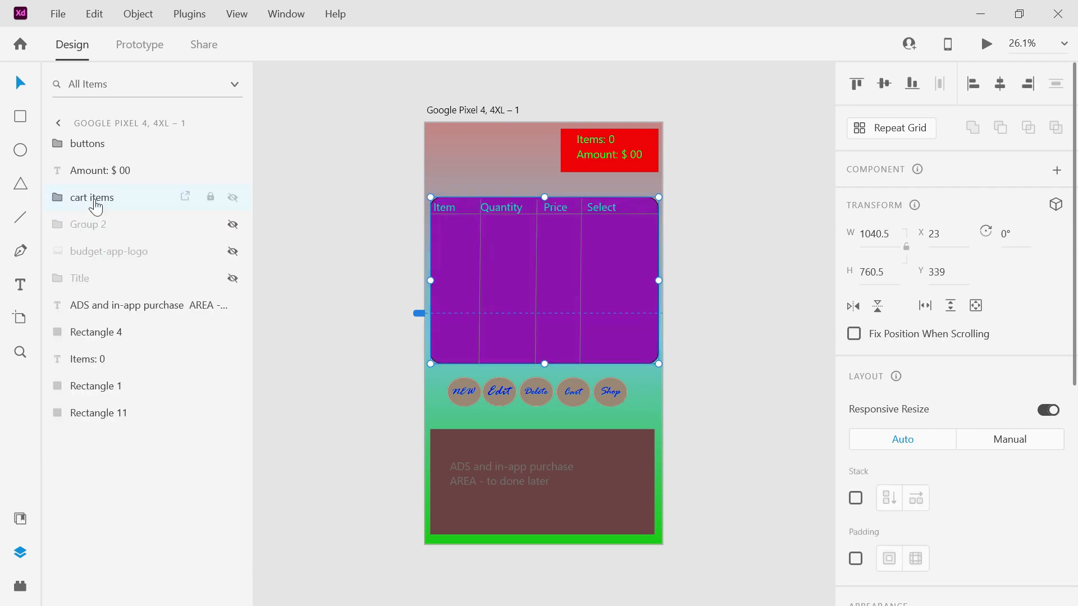
- Show Group 2 again and move it above the cart items group in the layer order
click(232, 225)
click(233, 224)
click(232, 225)
click(232, 225)
click(232, 224)
drag(110, 229, 104, 195)
- Rename Group 2 as "shopping items"
double_click(85, 197)
text(sh)
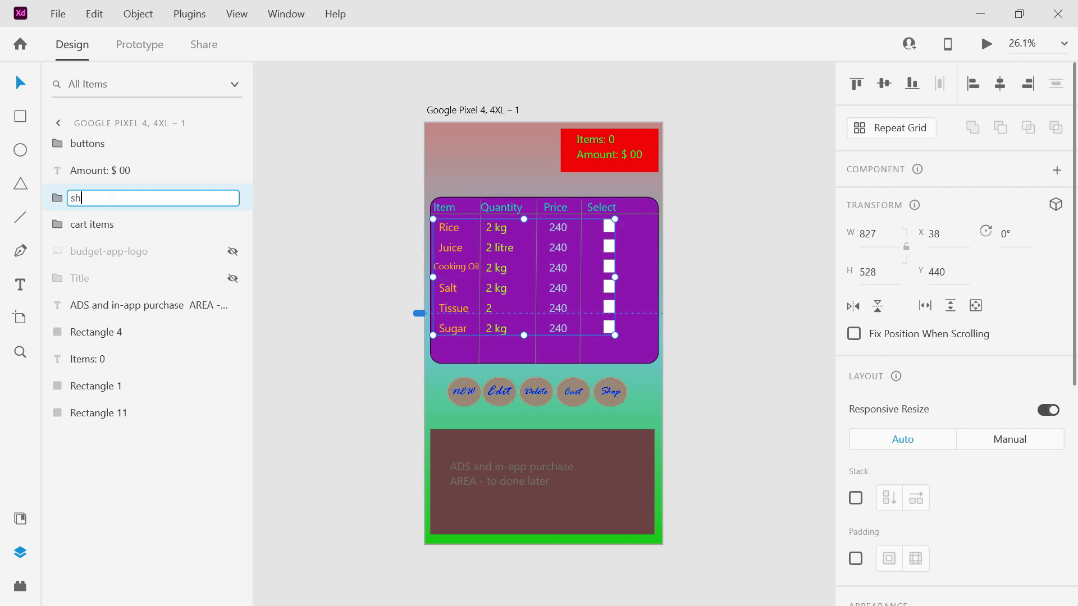
text(opping items)
key(Return)
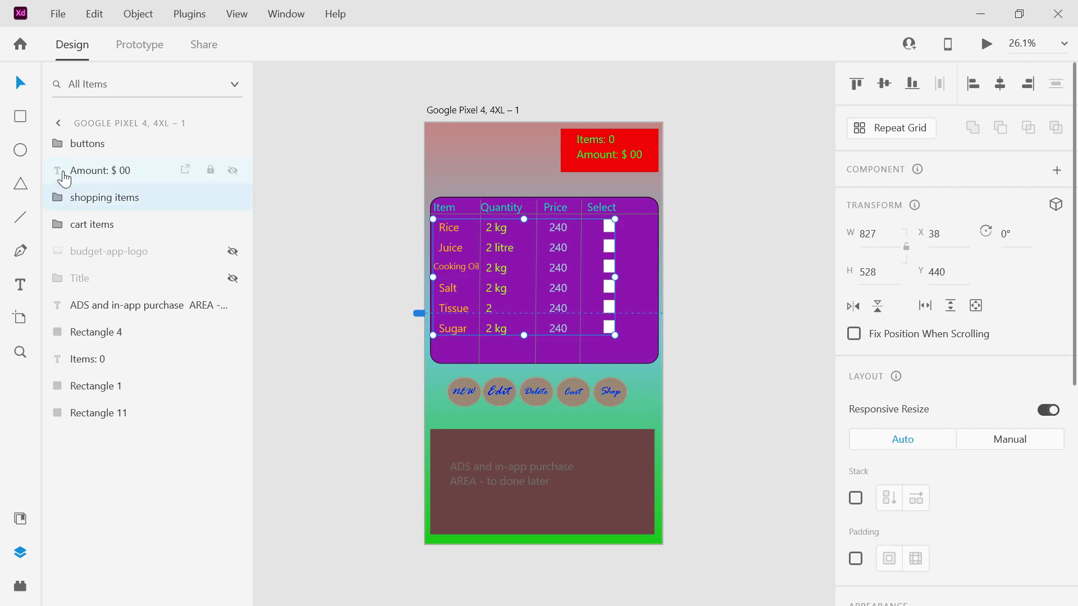
- Group the "Amount: $ 00" and "Items: 0" text layers and name the group "cart items"
click(65, 179)
drag(72, 362, 101, 180)
shift+click(101, 179)
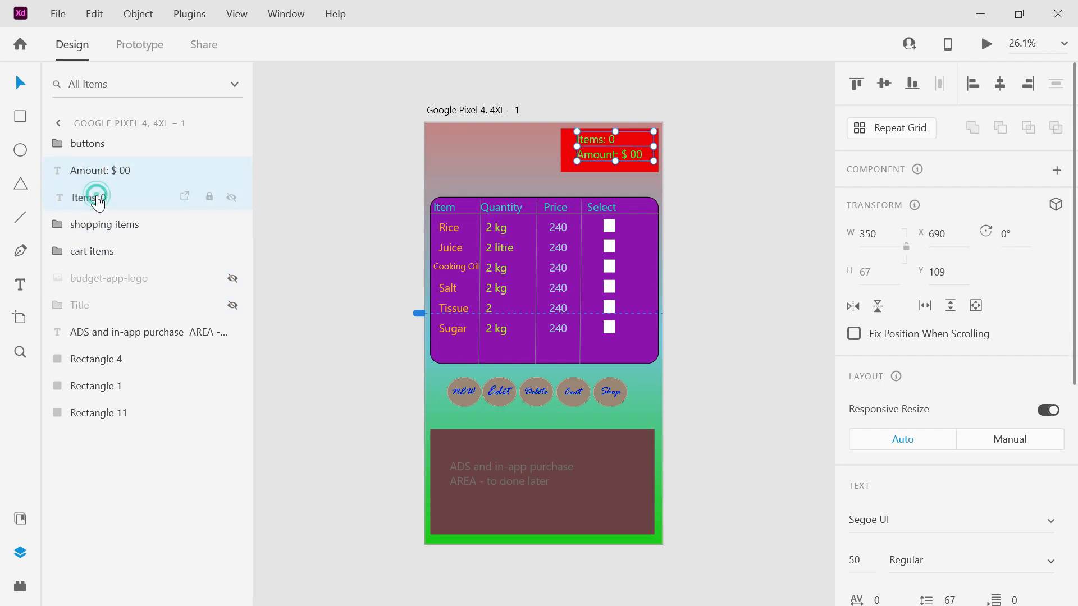
key(ctrl+g)
double_click(85, 175)
text(cart items)
key(Return)
- Make the budget-app-logo layer and the Title group visible again and clear the selection
click(106, 252)
click(233, 251)
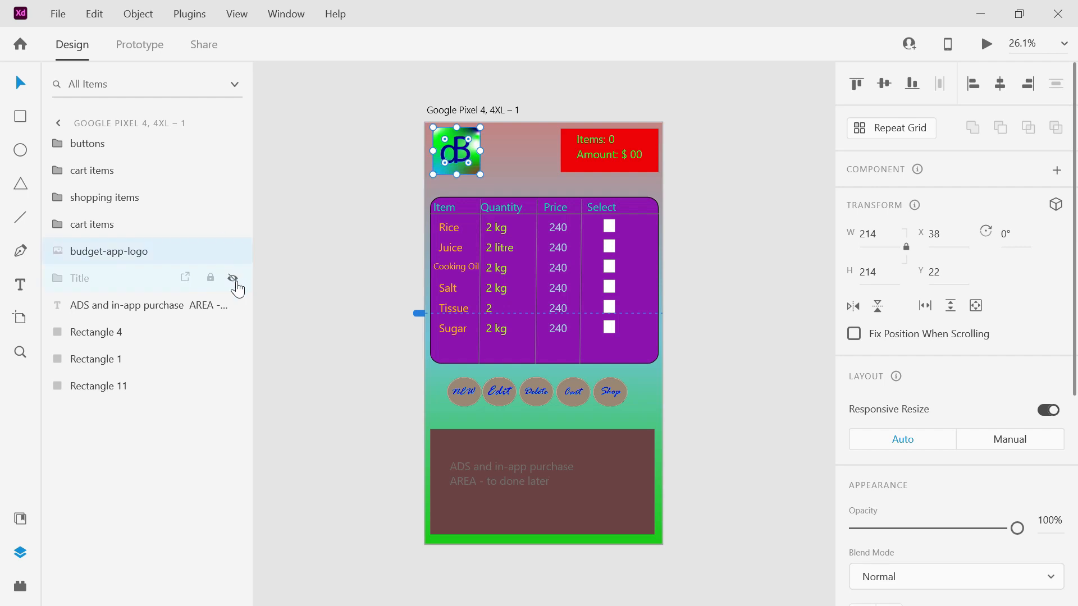
click(233, 278)
click(305, 264)
- Group the artboard's ADS and in-app purchase text with Rectangle 4 and name the group "monetization"
double_click(58, 147)
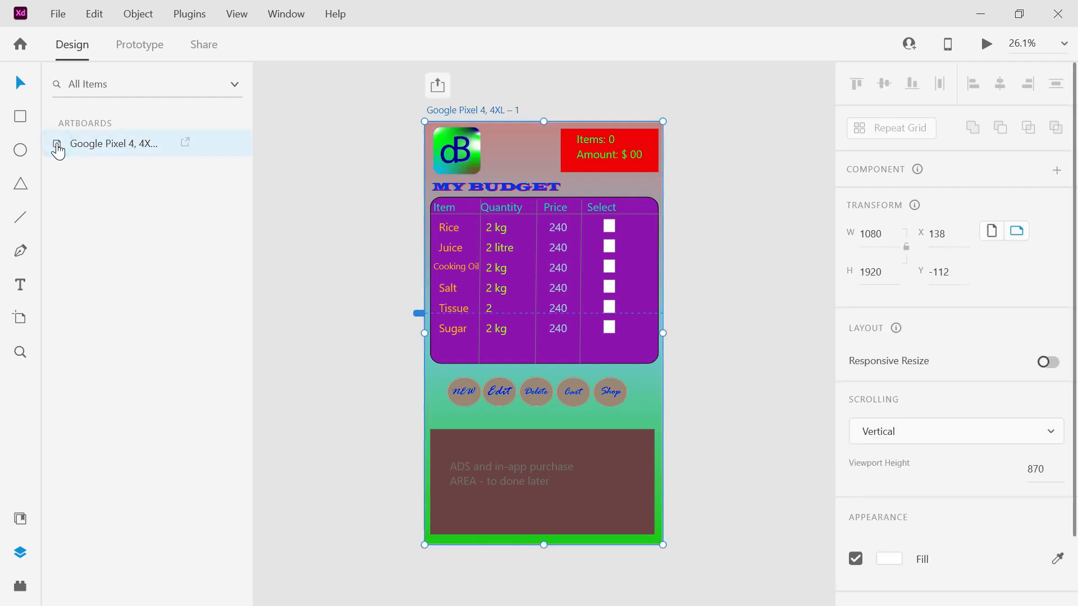
click(111, 307)
click(111, 331)
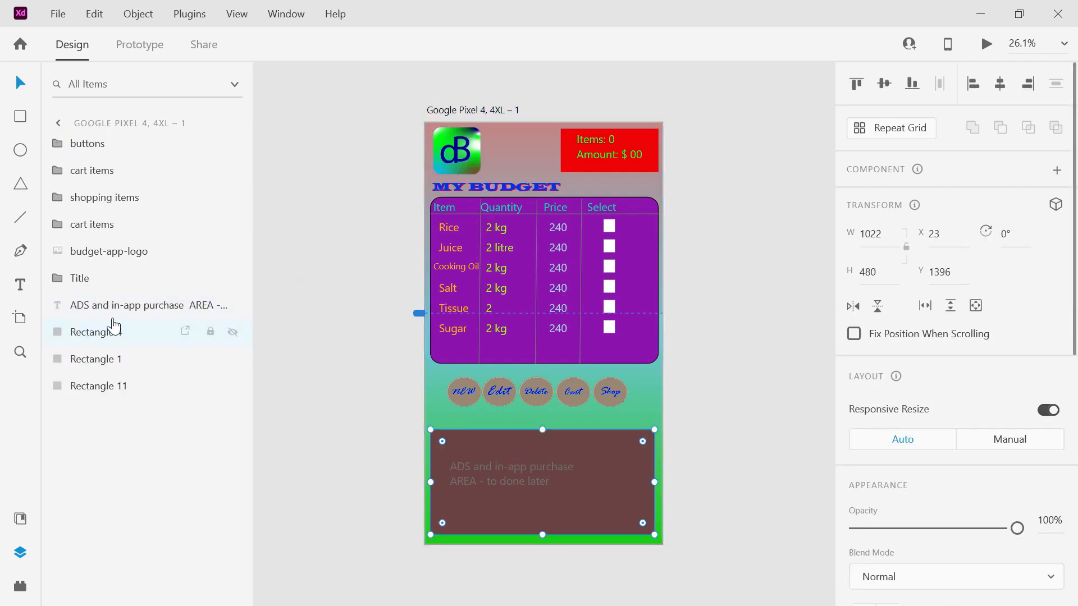
shift+click(115, 309)
key(ctrl+g)
double_click(104, 306)
text(atio)
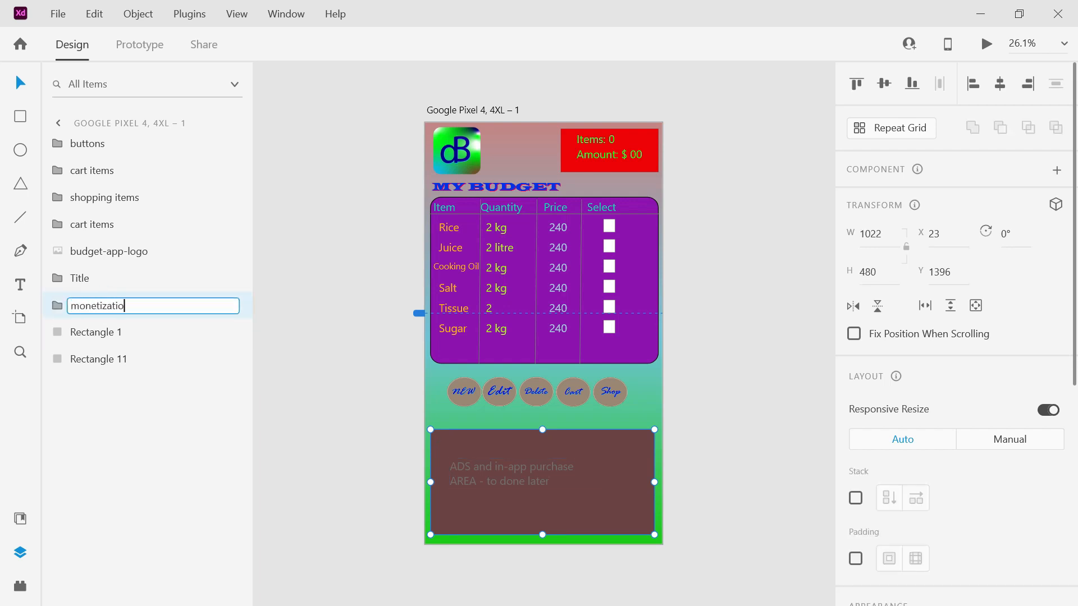
text(netization)
key(Return)
- Move the red Rectangle 1 into the cart items group that holds the Items and Amount text, and collapse that group
click(103, 339)
drag(104, 339, 115, 253)
click(100, 171)
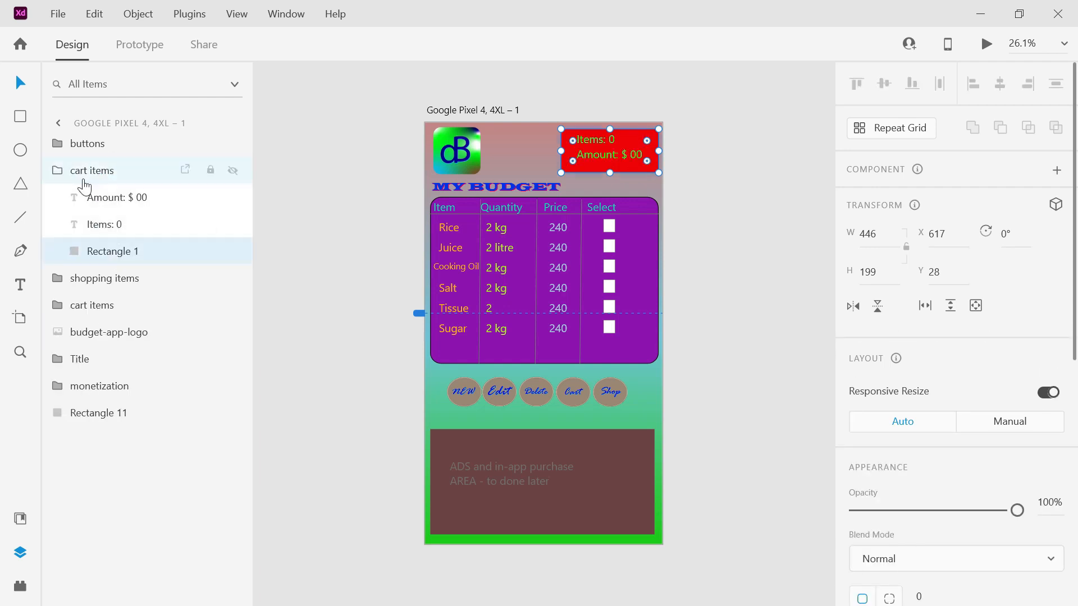
click(59, 172)
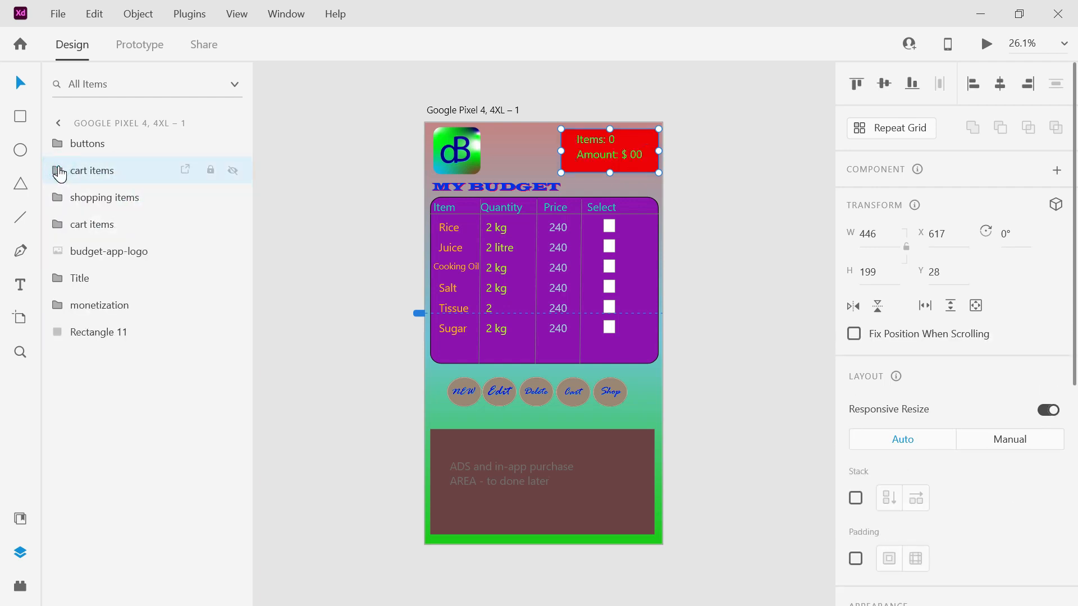
- Rename Rectangle 11 as "background" and clear the selection
click(85, 332)
double_click(96, 331)
text(backgr)
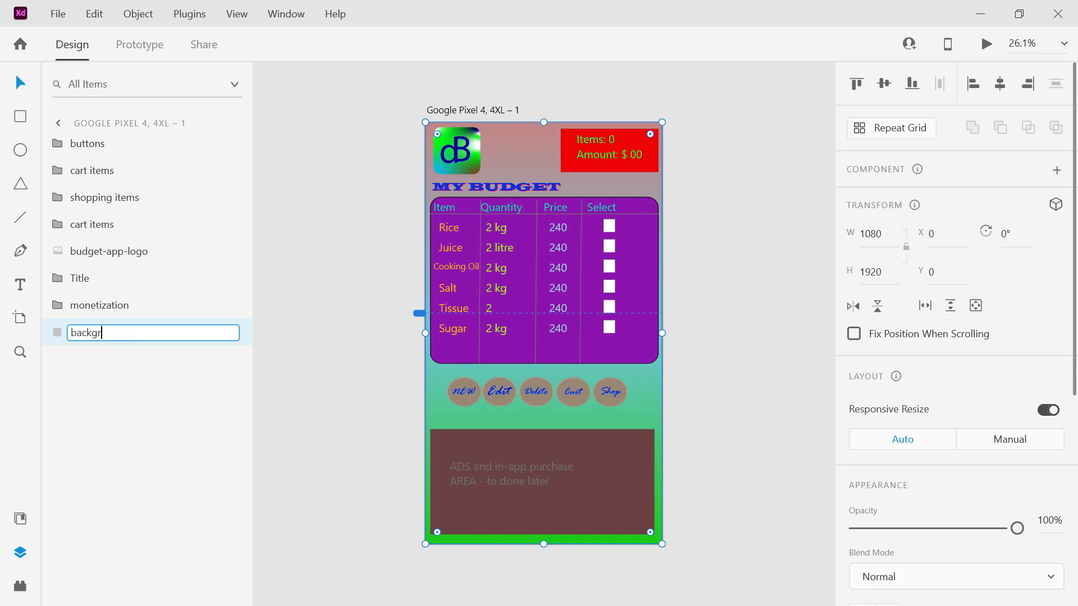
text(ound)
key(Return)
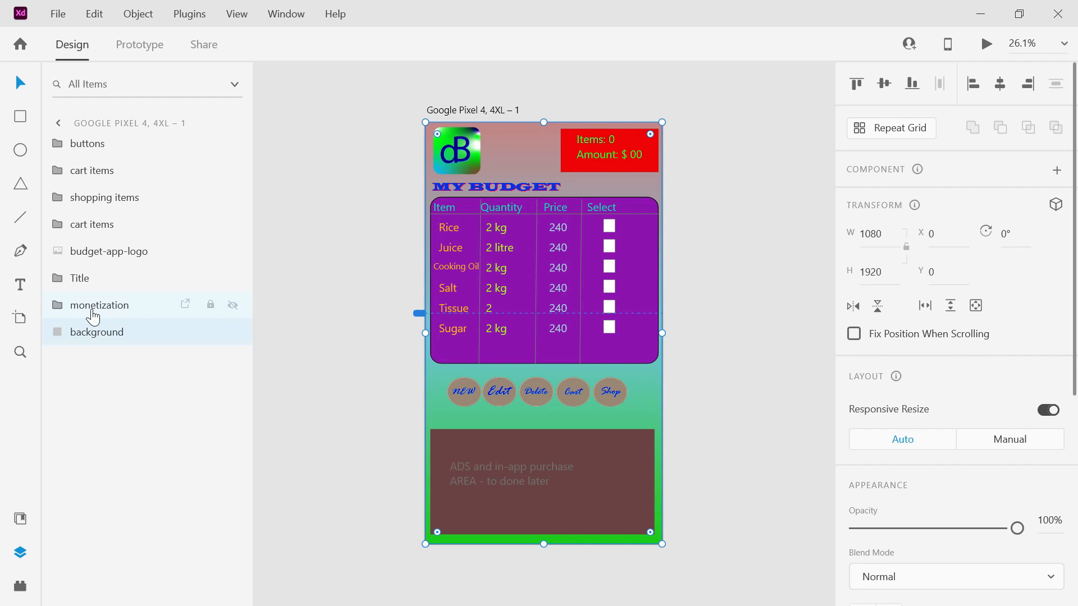
click(329, 225)
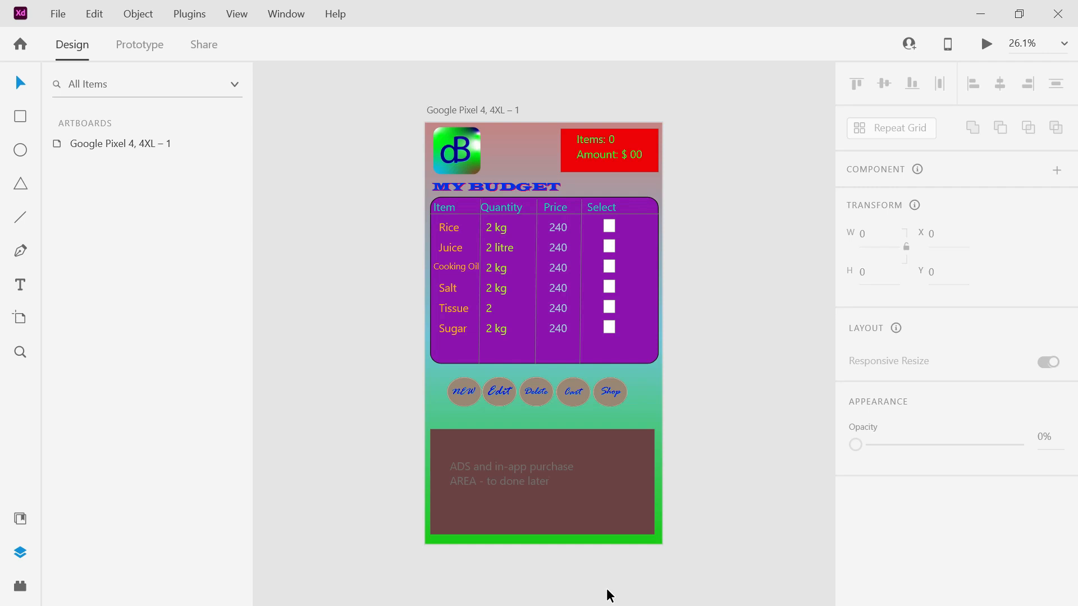
- Switch to the Photos windows showing shop.png and cart.png and close them
key(alt+Tab)
key(alt+Tab)
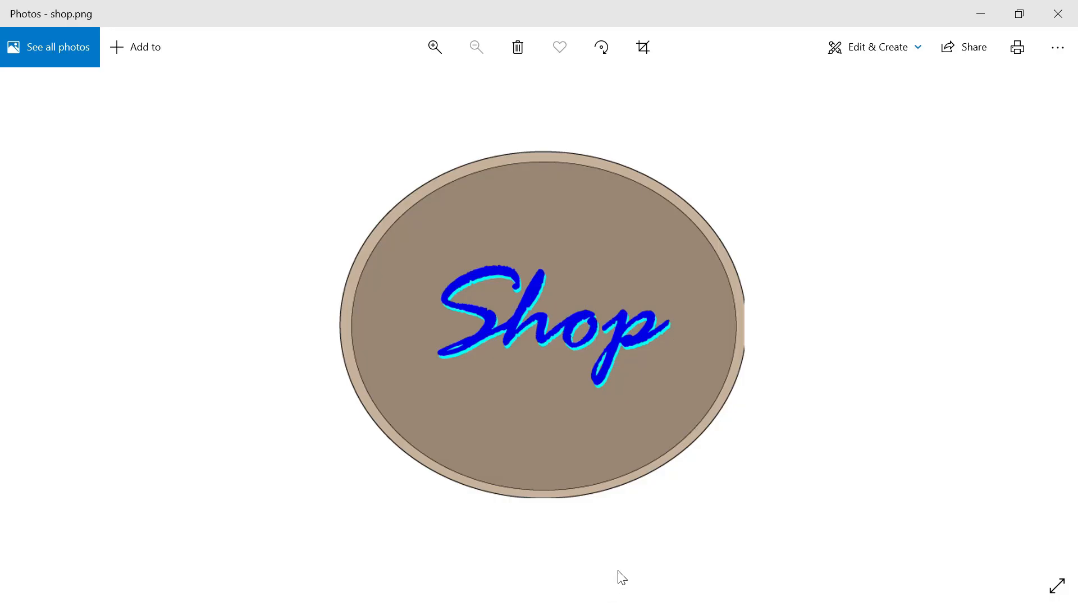
click(1045, 20)
key(alt+Tab)
key(alt+Tab)
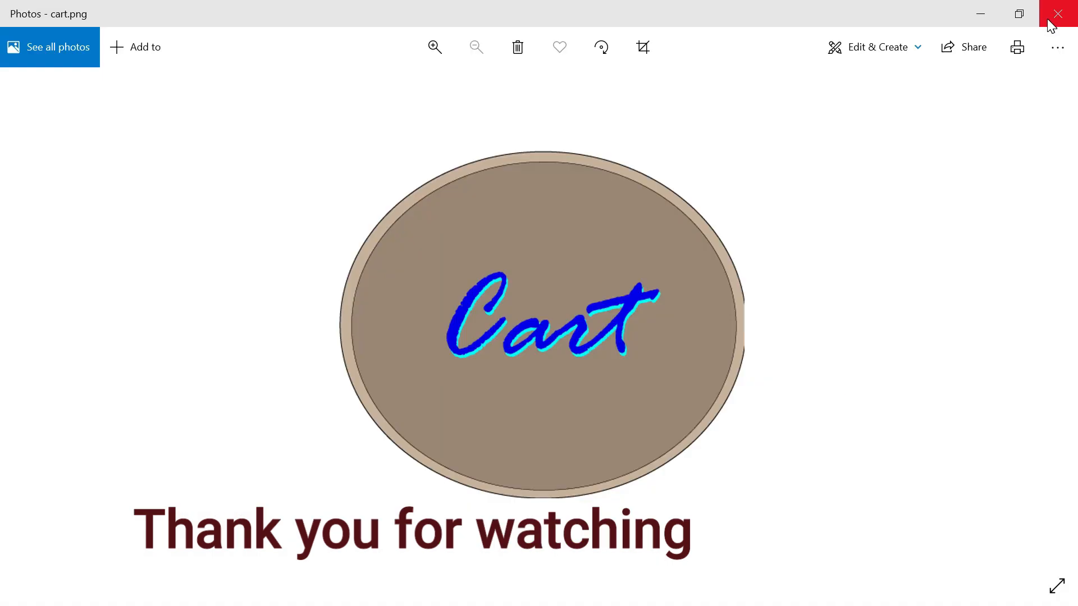
click(1067, 18)
- Switch to Illustrator with buttons.ai open and close the program
key(alt+Tab)
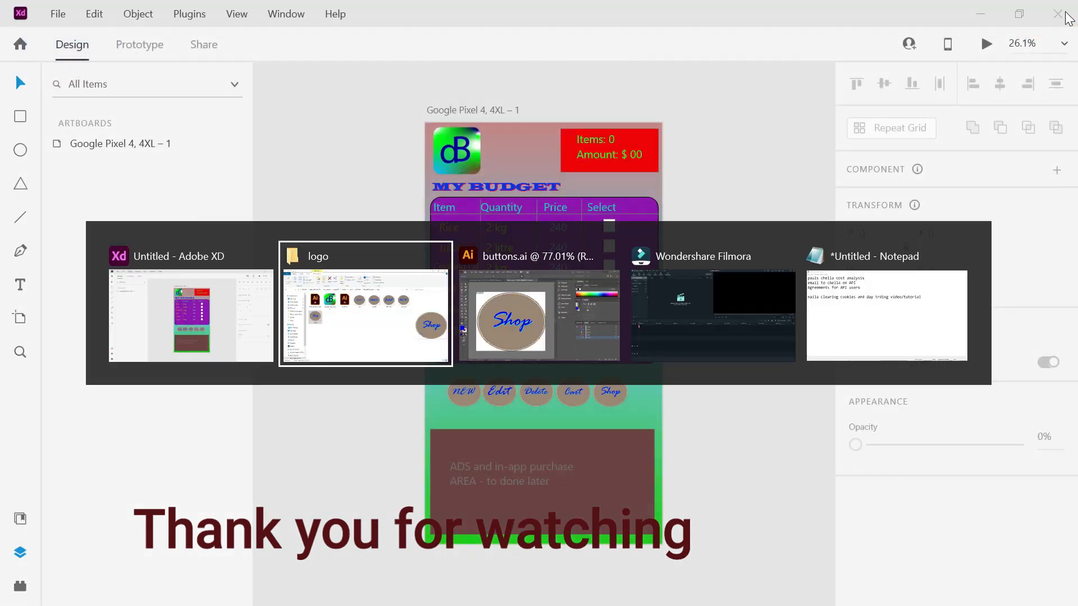
key(alt+Tab)
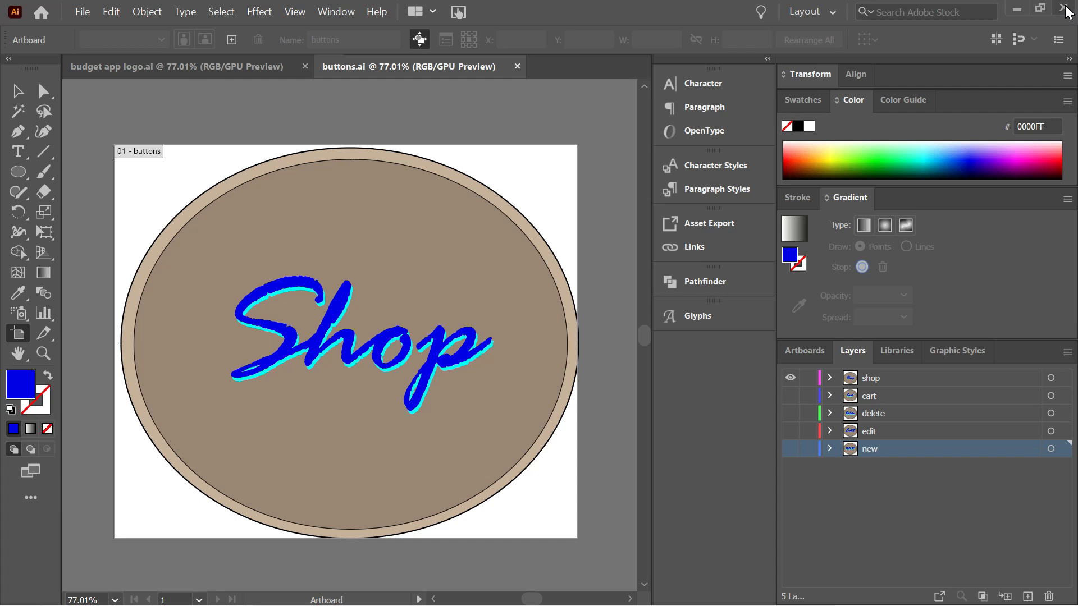
click(81, 14)
click(82, 13)
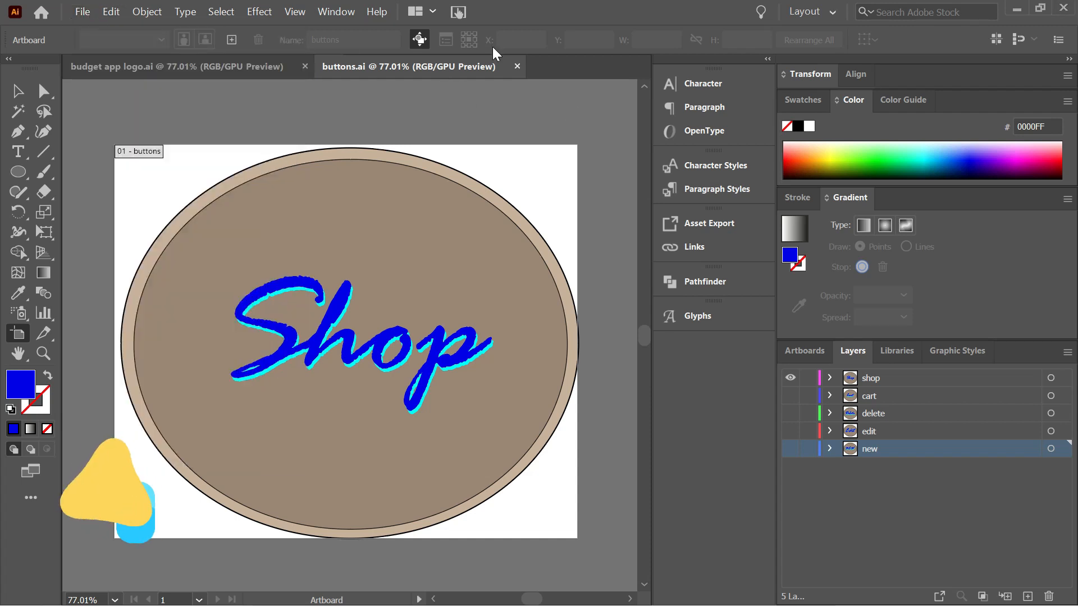
click(1063, 9)
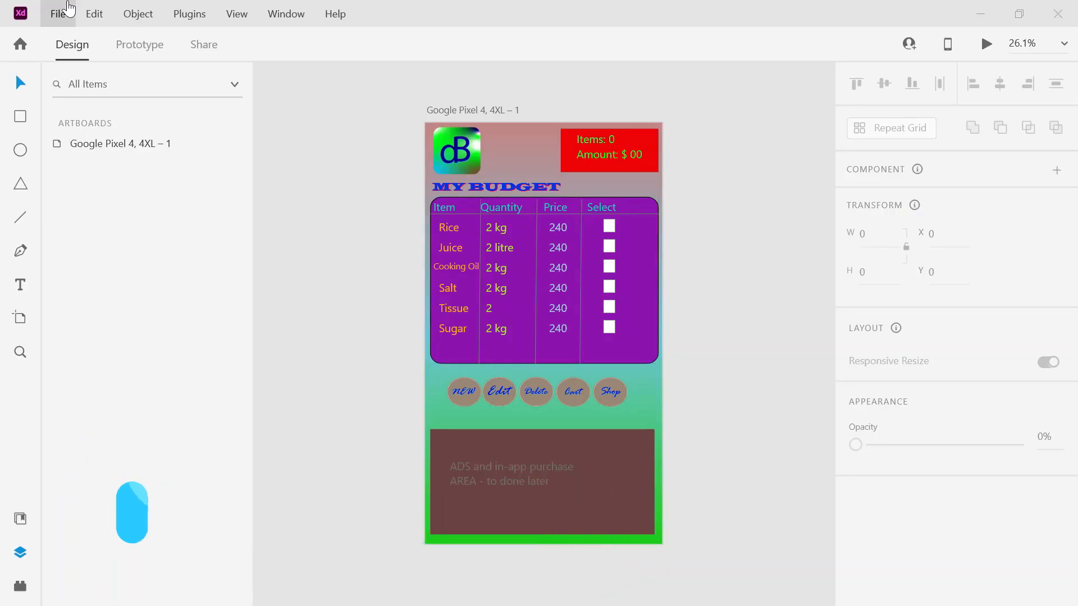
- Save the design as a local XD document named "designs" in the logo folder inside the Budgeting app folder
click(59, 15)
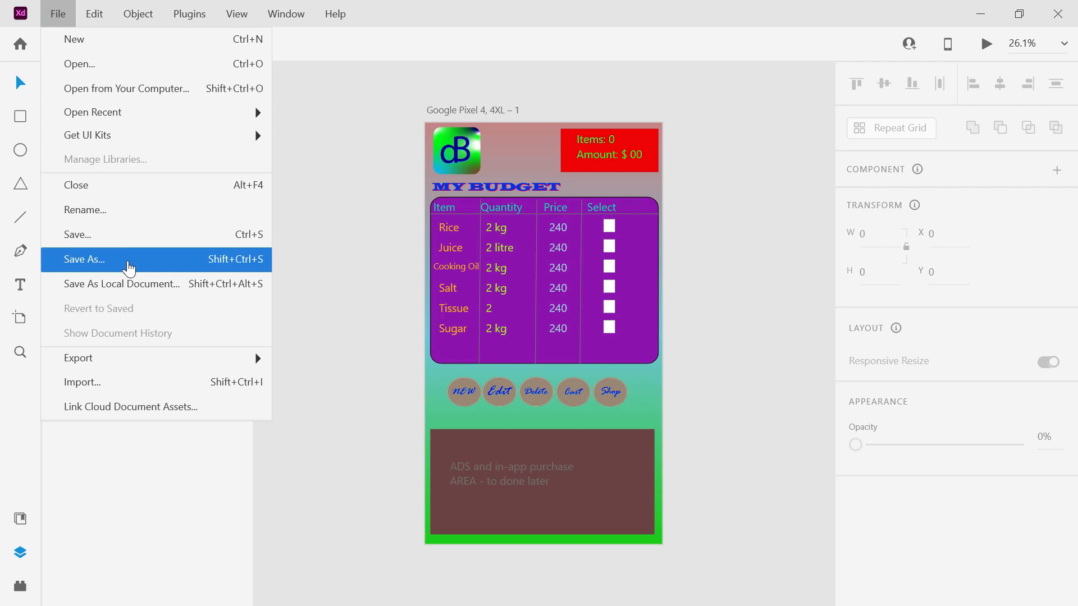
click(141, 281)
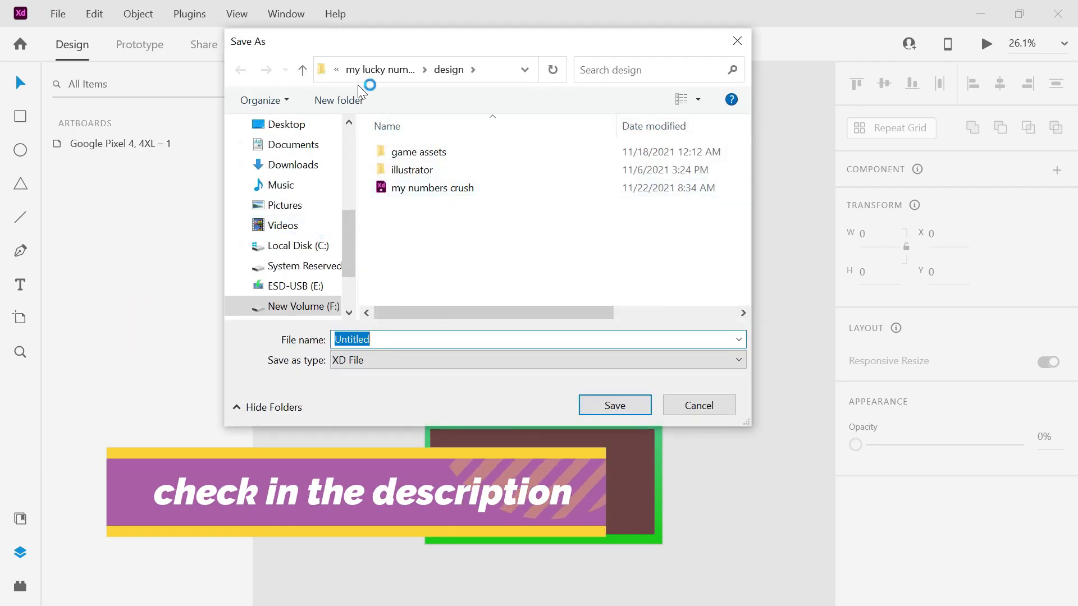
drag(345, 237, 347, 159)
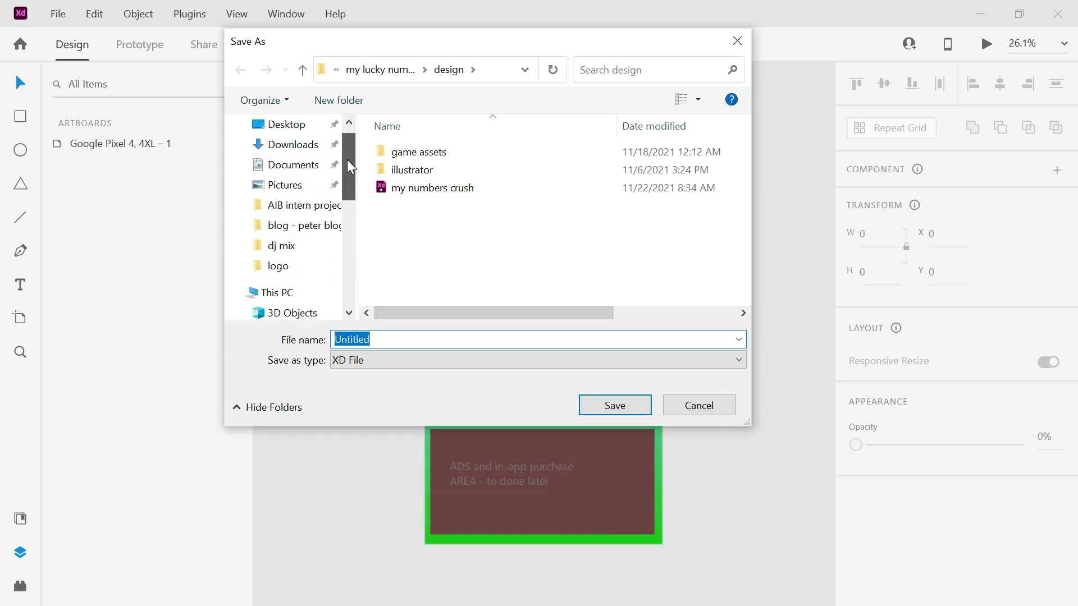
click(294, 266)
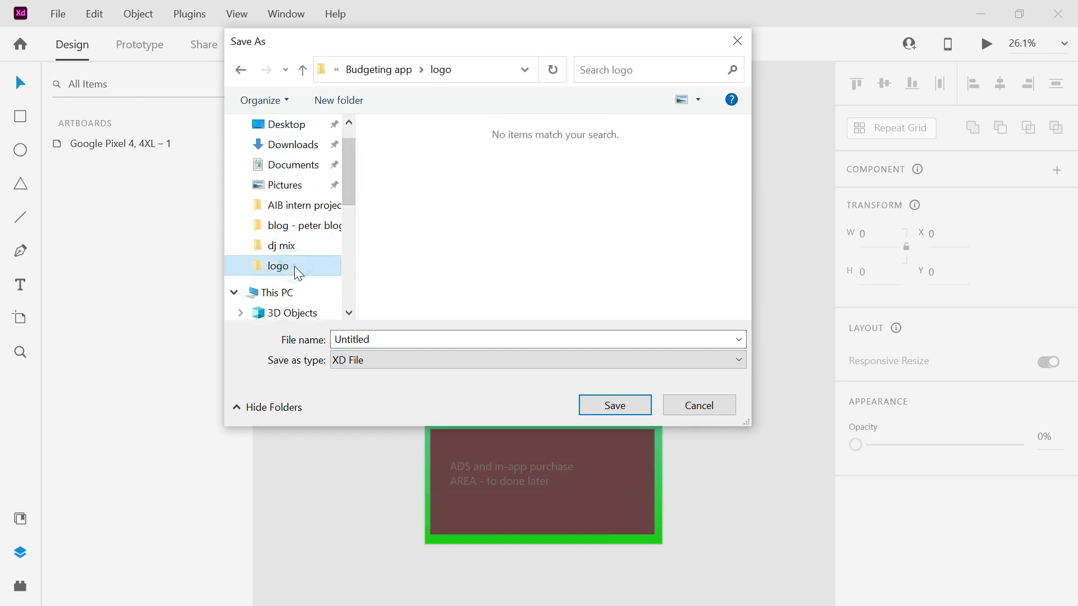
click(394, 74)
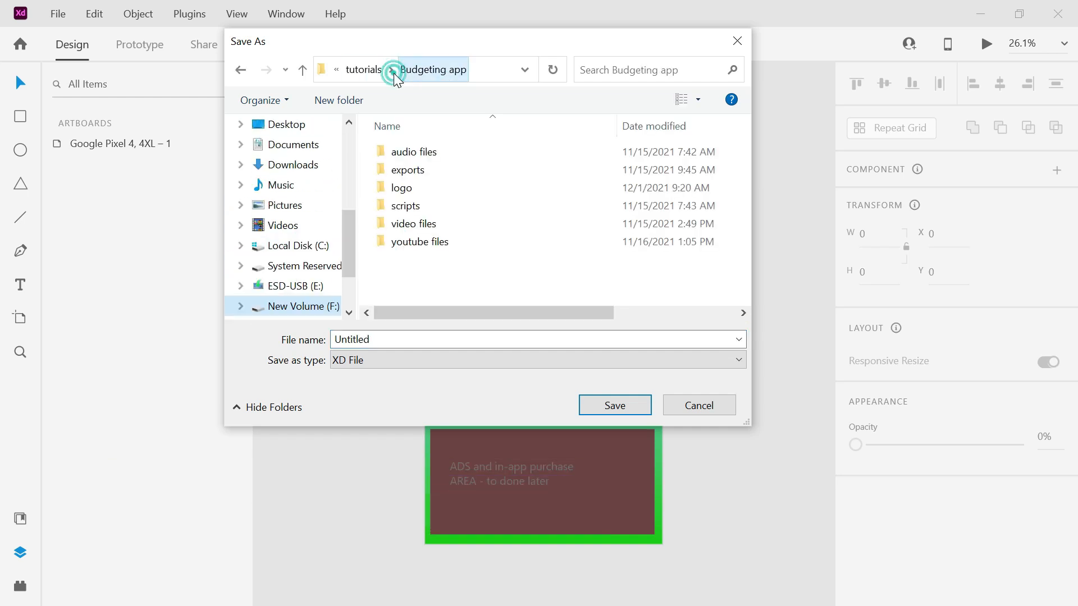
double_click(404, 188)
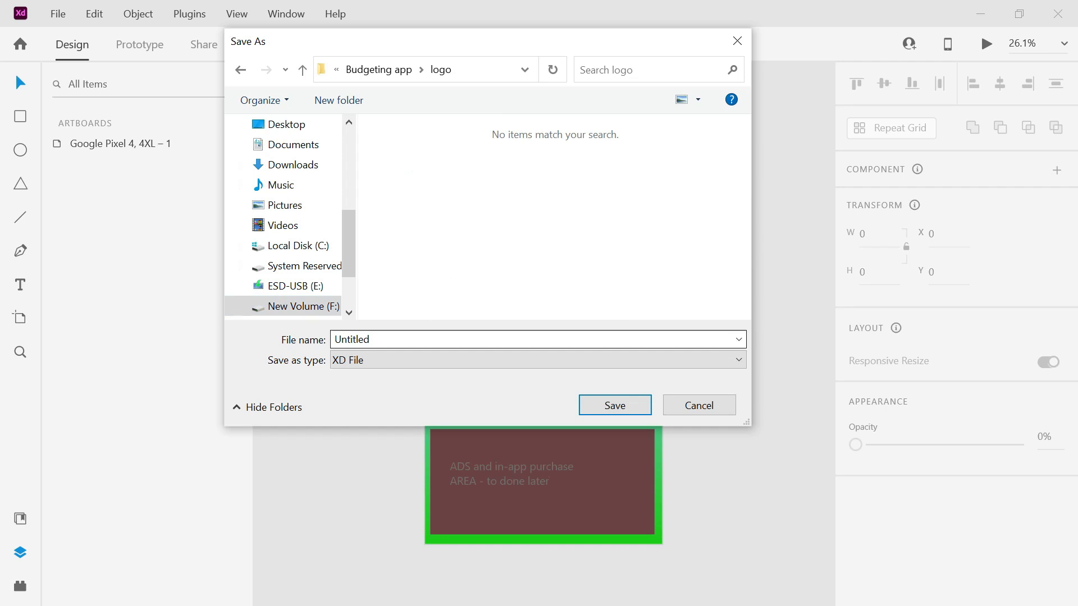
click(420, 338)
text(designs)
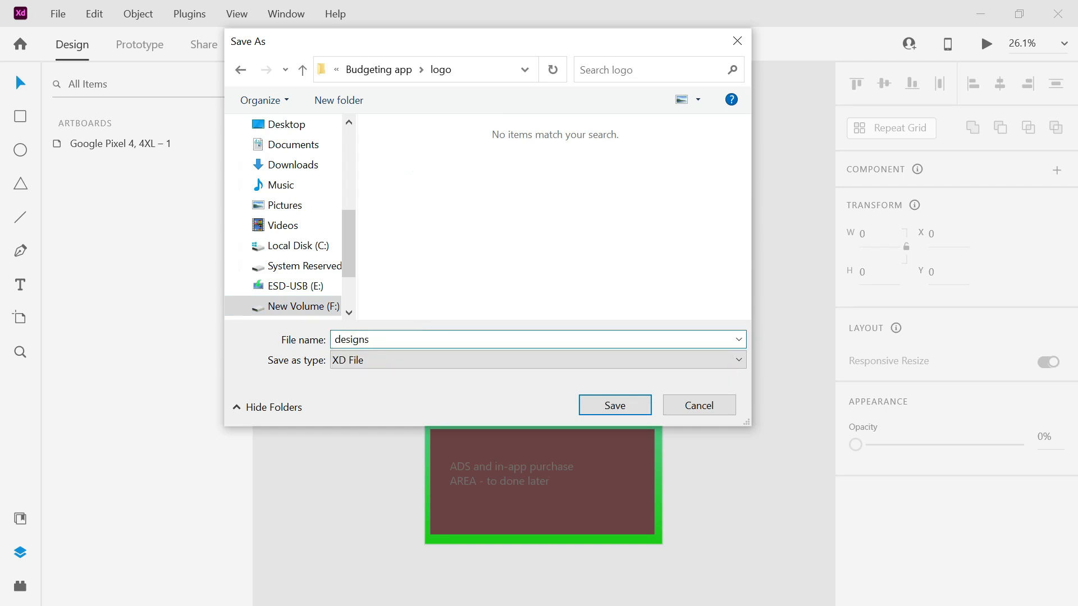
click(622, 405)
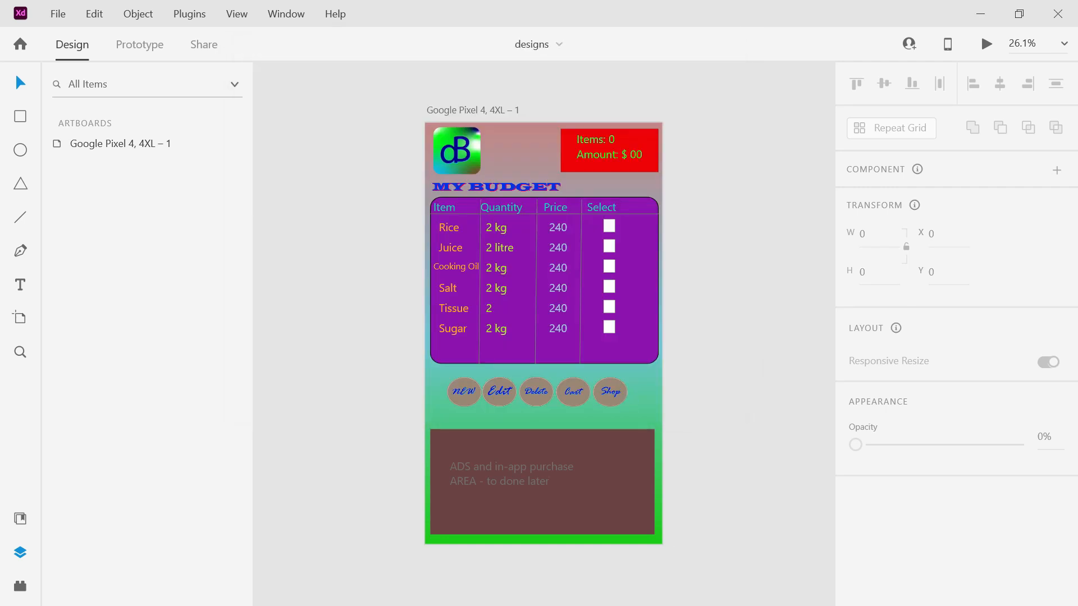